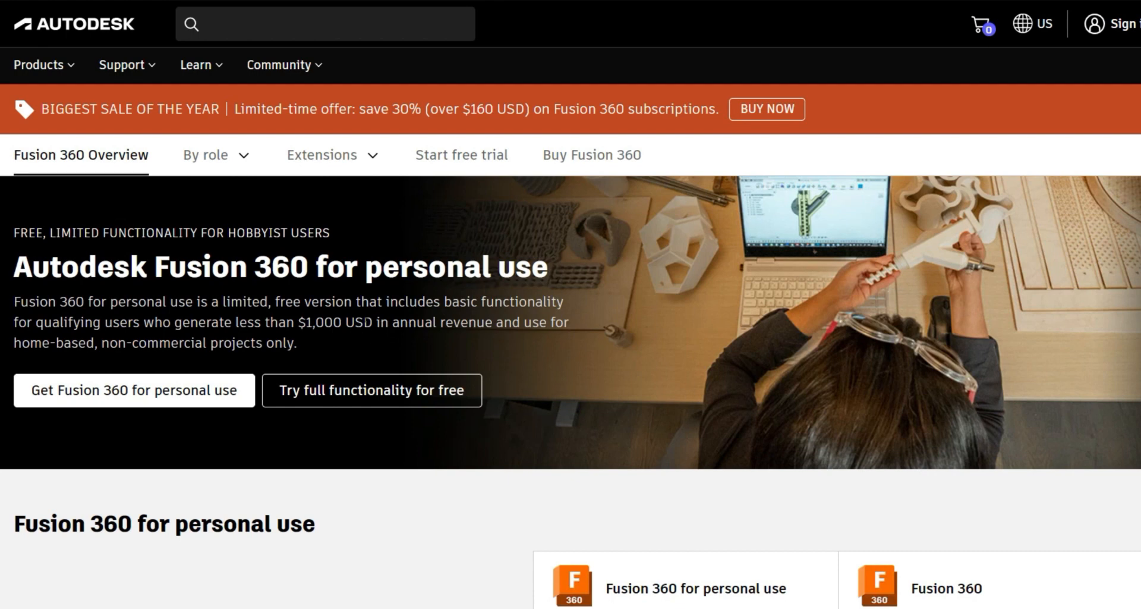
Review the feature comparison between Fusion 360 for personal use and the full Fusion 360 version.
scroll(484, 357, "down", 8)
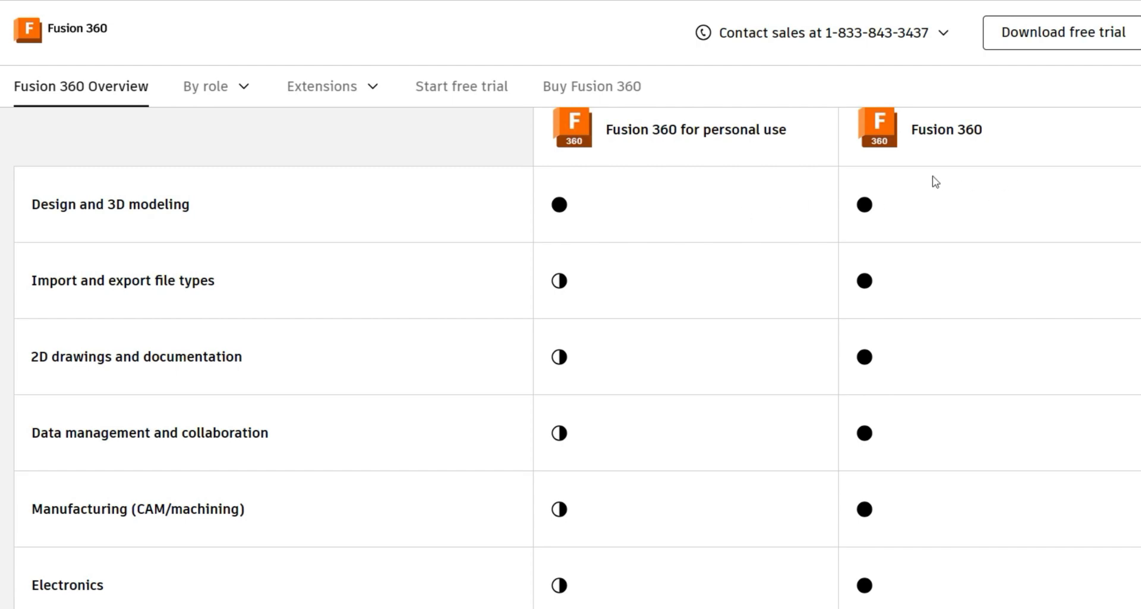
scroll(574, 249, "up", 5)
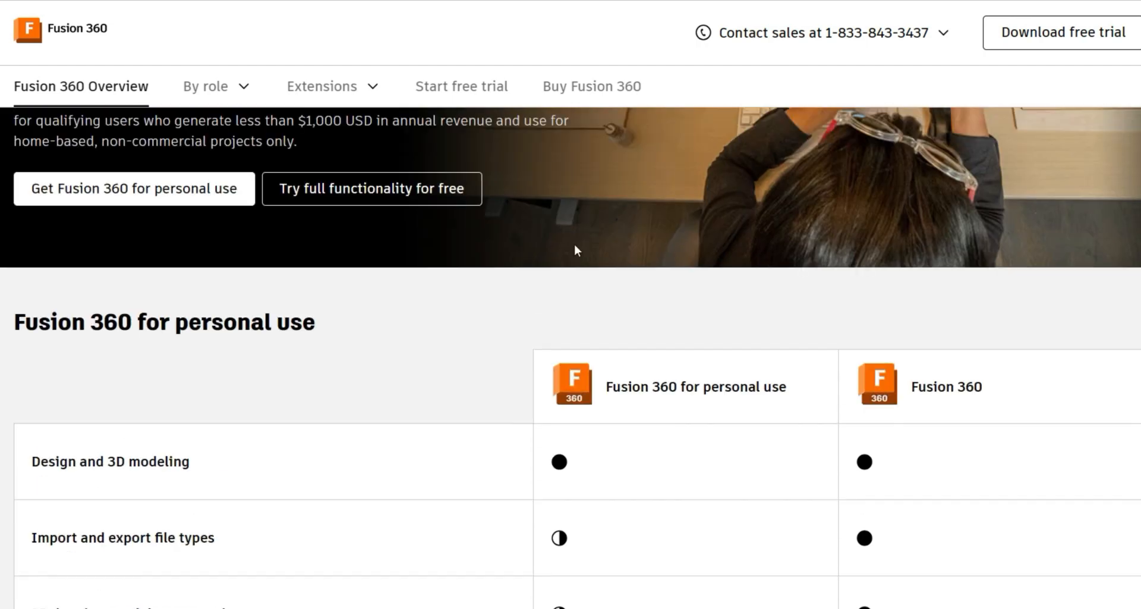
scroll(575, 247, "up", 4)
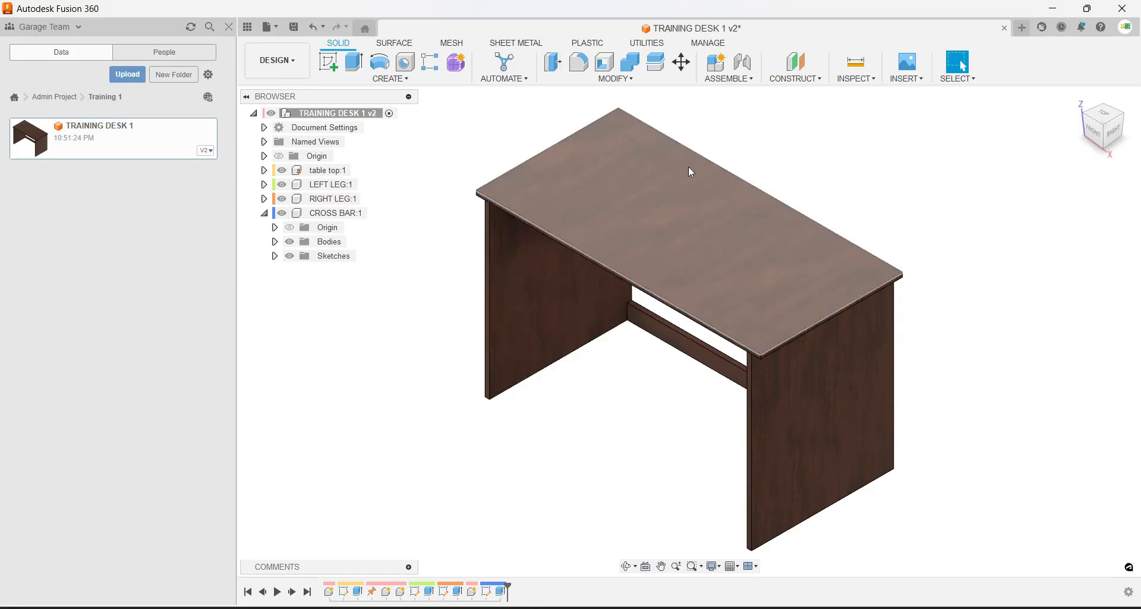
Switch to Fusion 360, create a new design and show its origin planes and axes.
left_click(1022, 27)
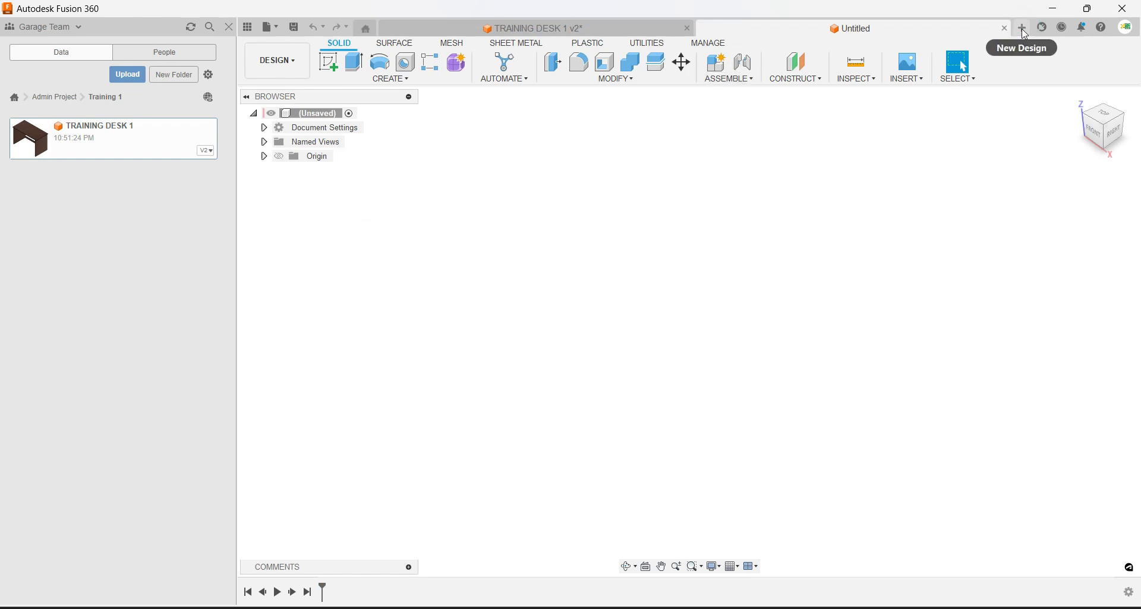
right_click_drag(369, 289, 410, 218)
left_click(279, 156)
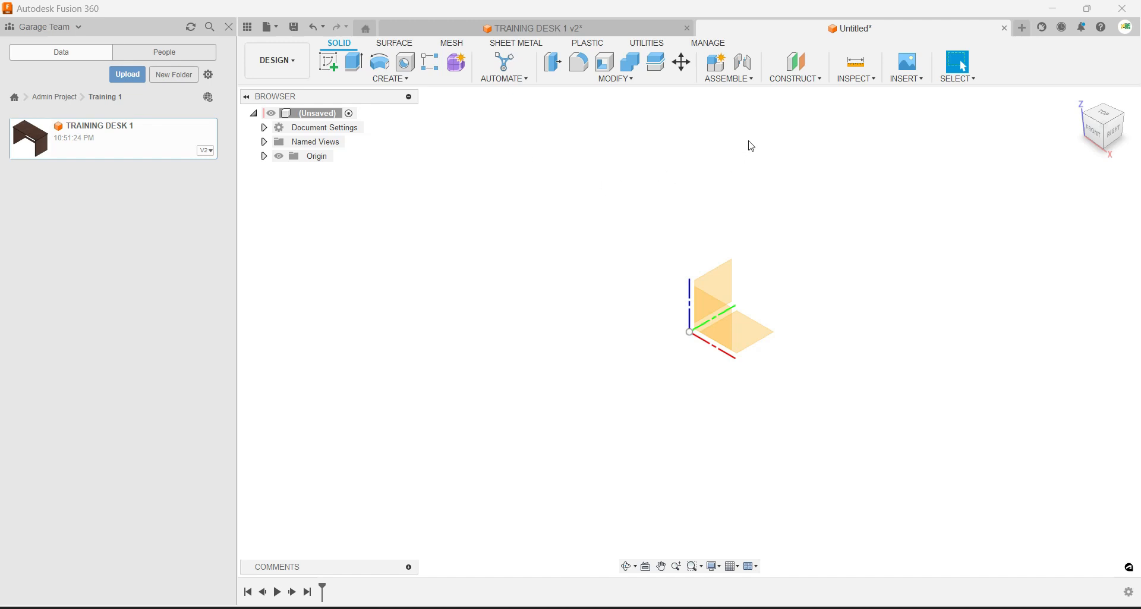
Create an internal standard component named TABLE TOP, then reactivate the top-level assembly.
left_click(739, 78)
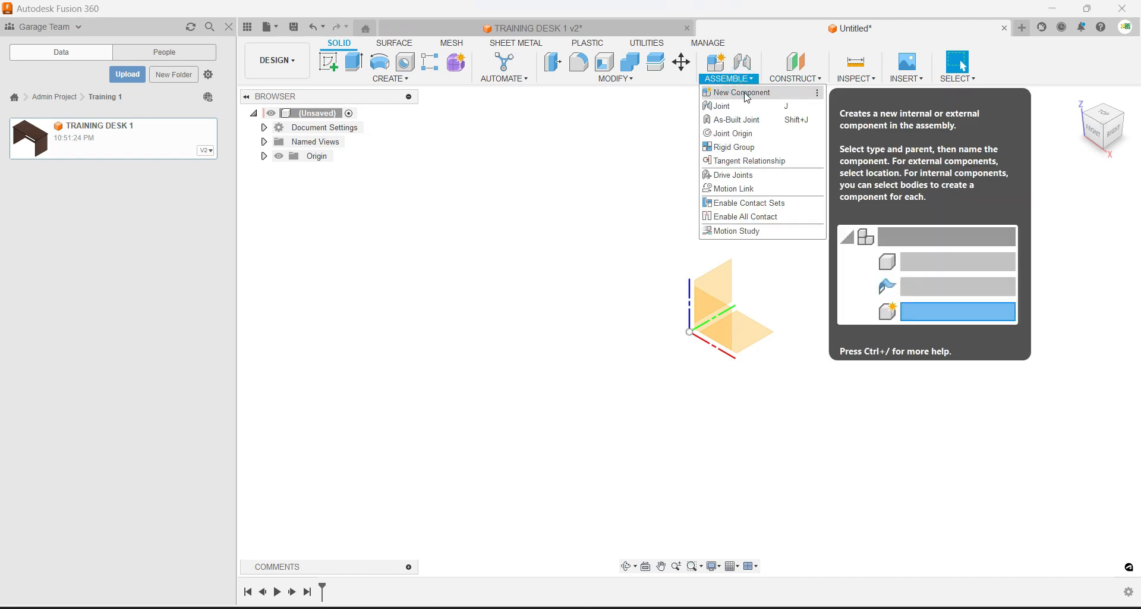
left_click(748, 97)
left_click_drag(1030, 239, 914, 244)
type("TABLE T")
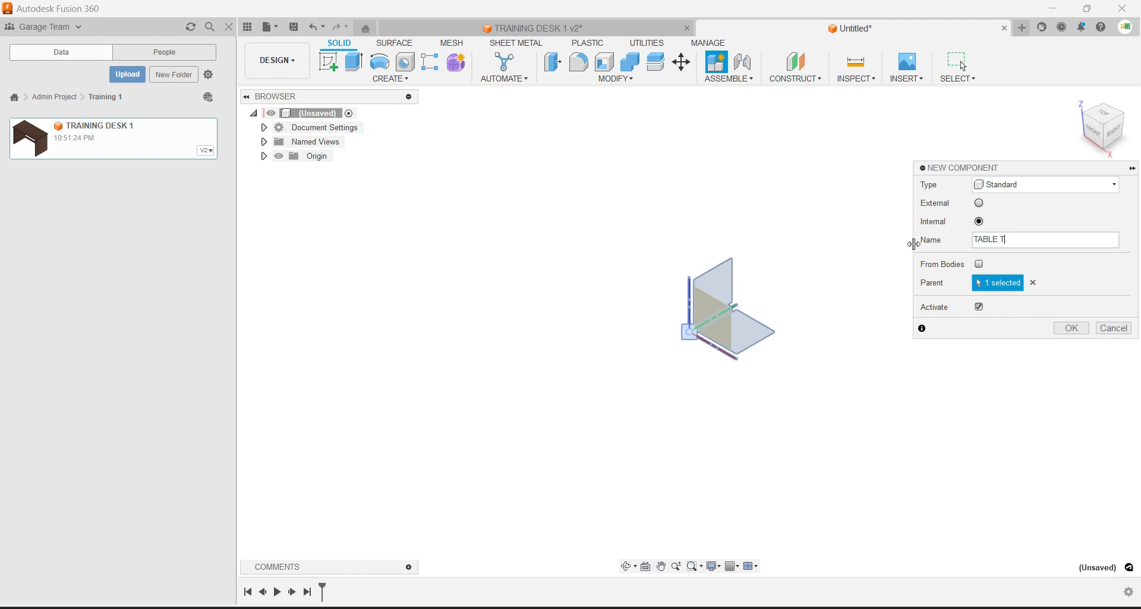
type("OP")
left_click(1072, 328)
left_click(349, 114)
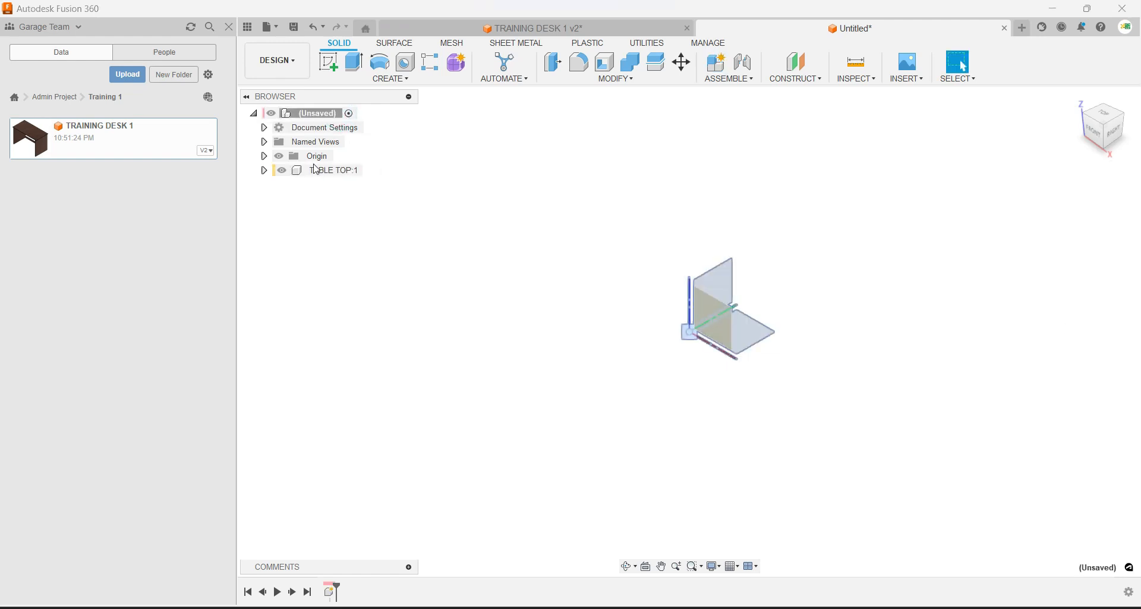
Create an internal component named LEFT LEG under the top-level assembly without activating it.
left_click(753, 82)
left_click(758, 94)
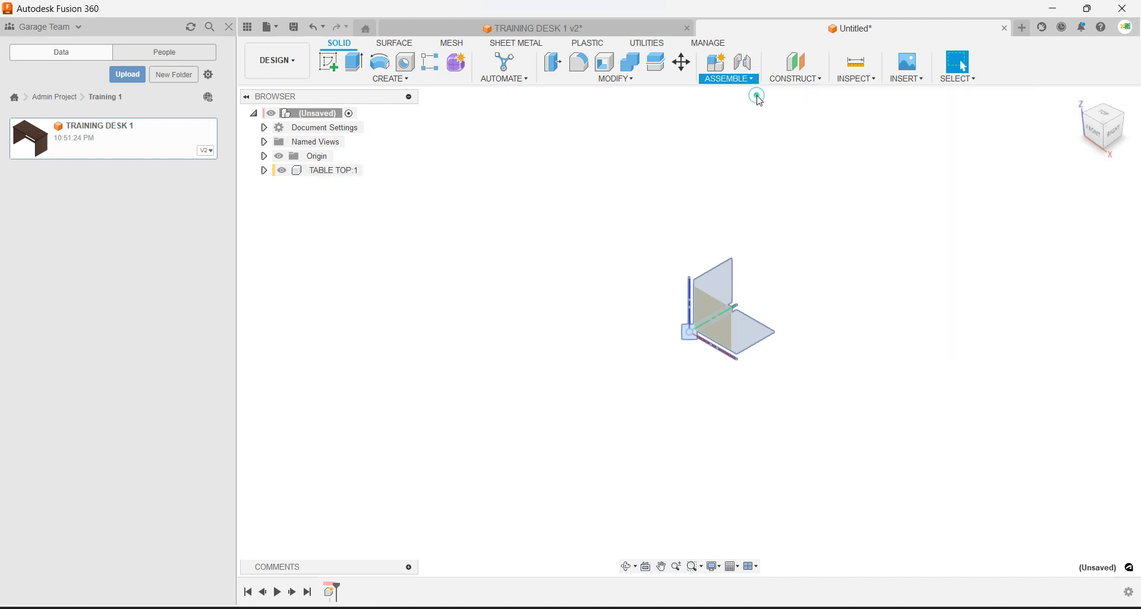
left_click(979, 307)
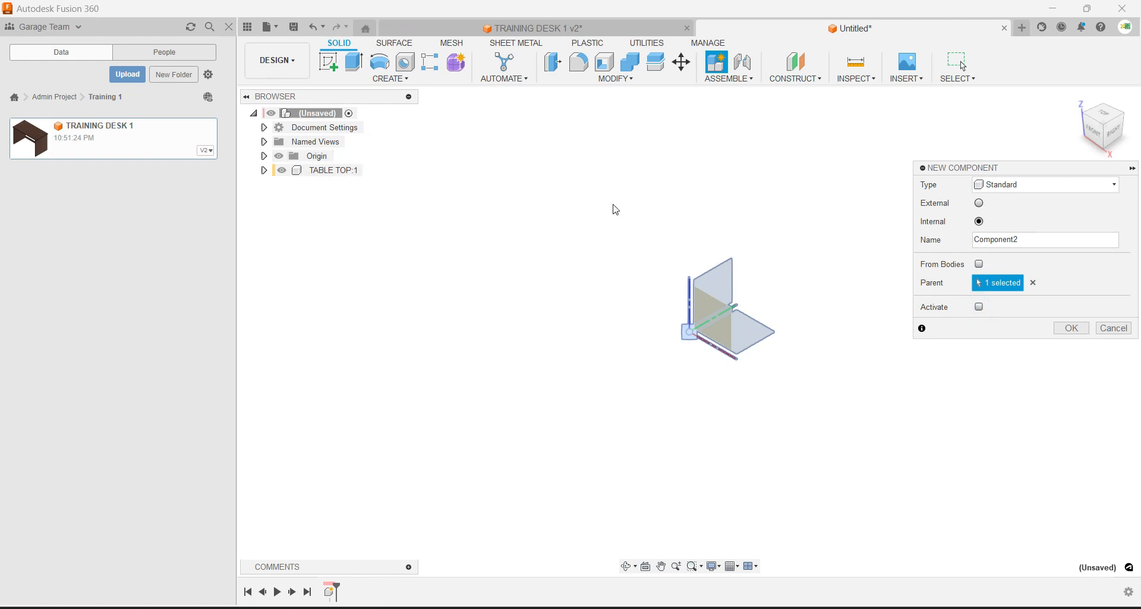
double_click(1035, 240)
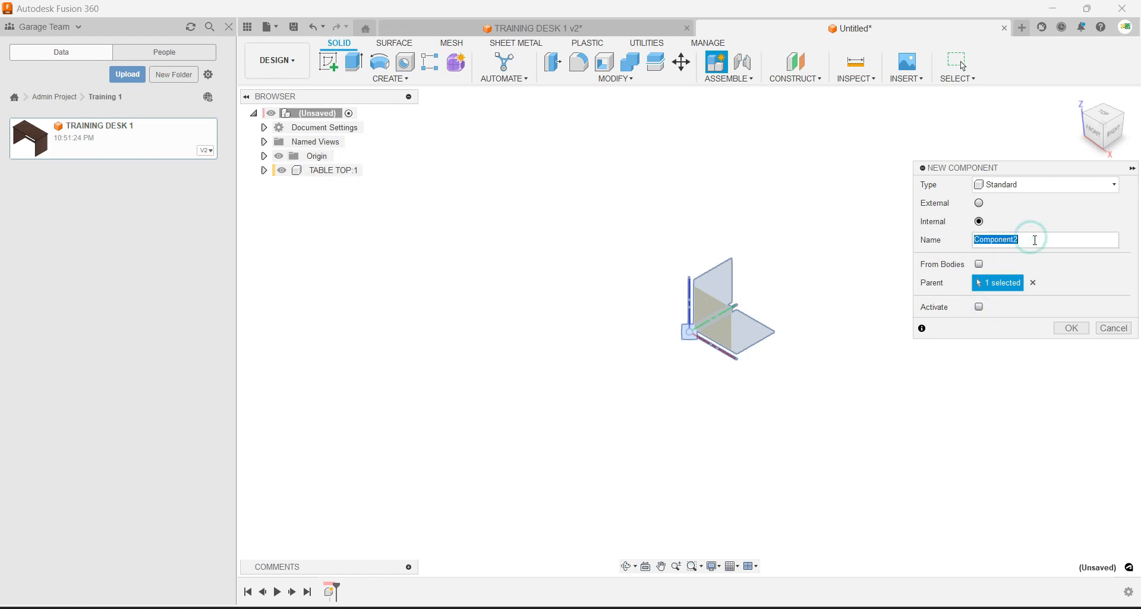
type("LEFT LEG")
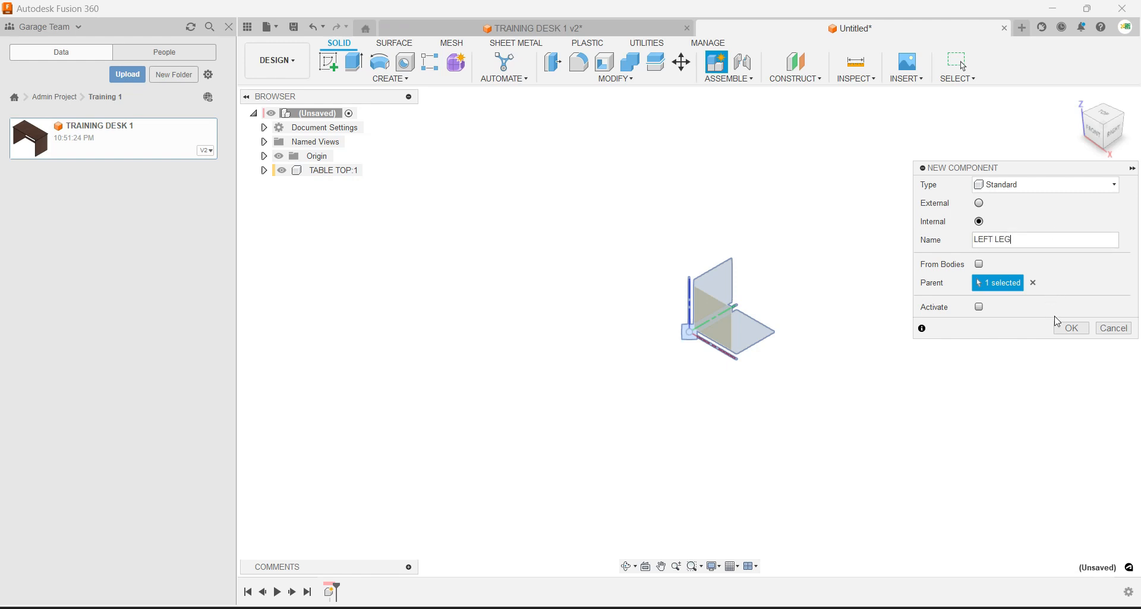
left_click(1071, 328)
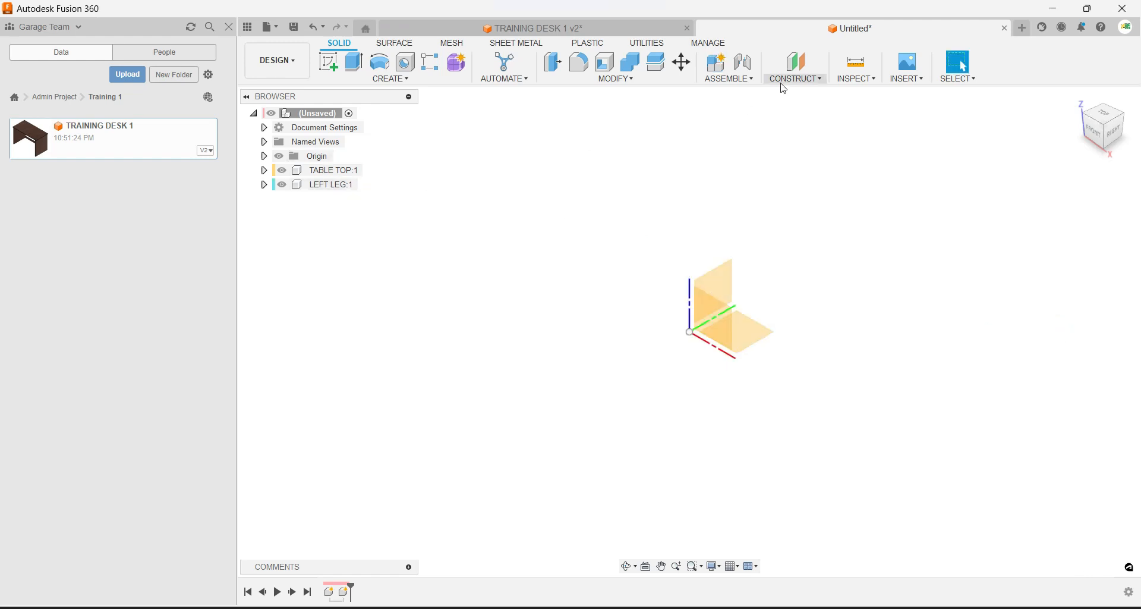
Create an internal component named RIGHT LEG under the top-level assembly, leaving it inactive.
left_click(753, 85)
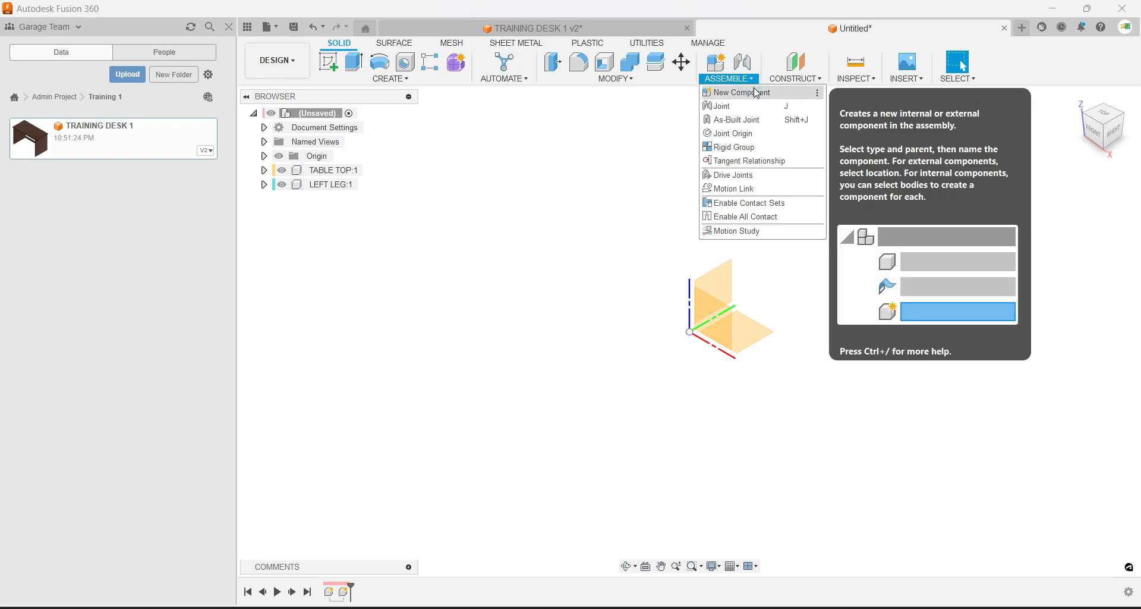
left_click(751, 91)
double_click(1033, 242)
type("RIGHT LEG")
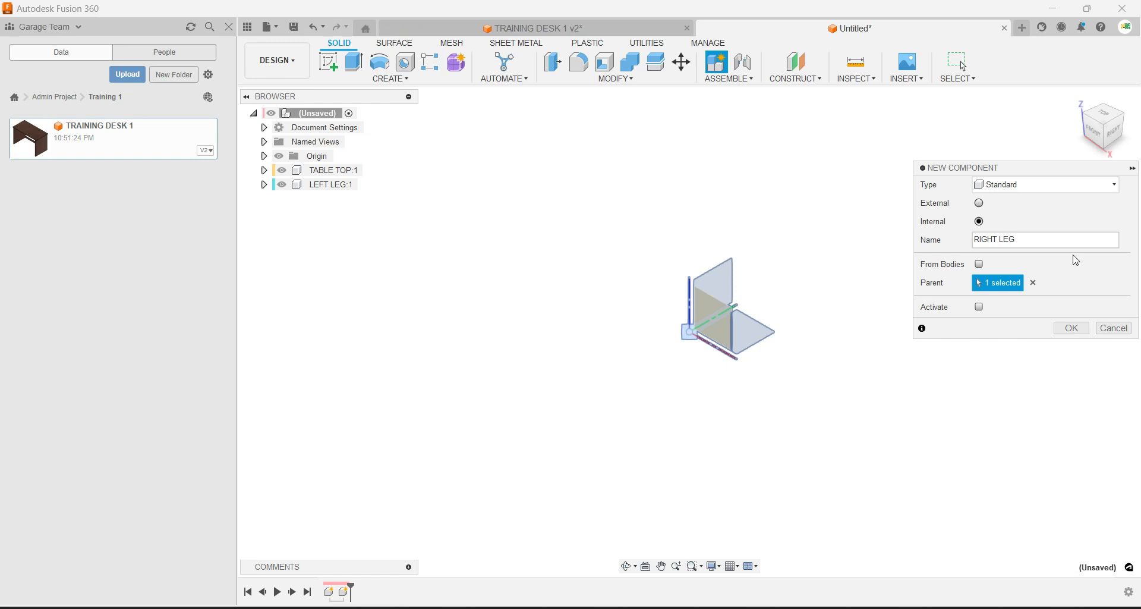
left_click(1071, 328)
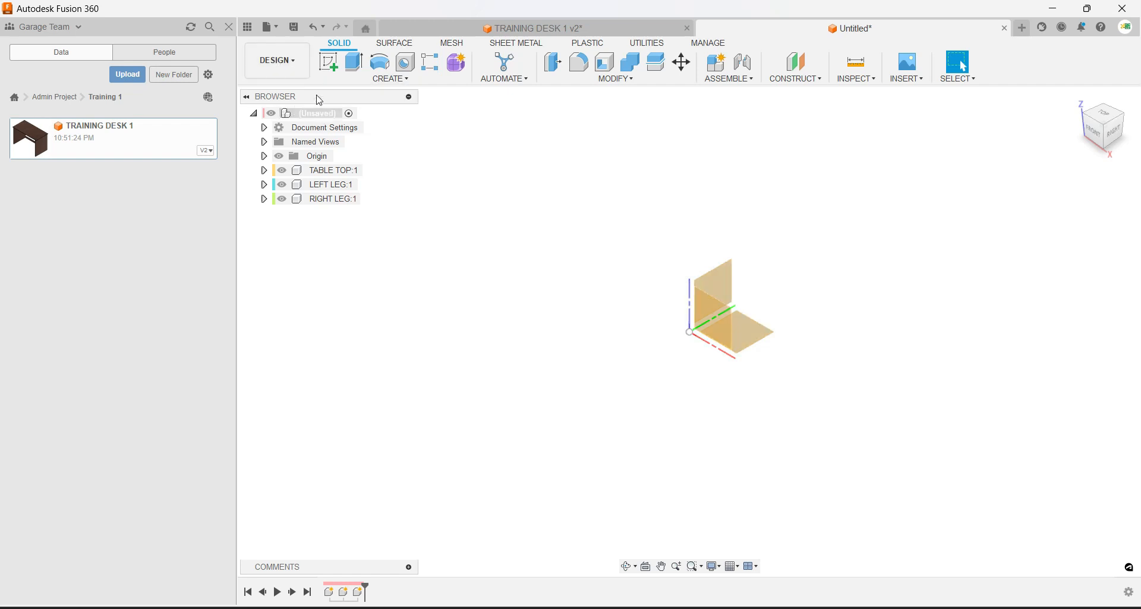
Save the design as TRAINING 2 in the Training 1 folder of Admin Project.
left_click(294, 30)
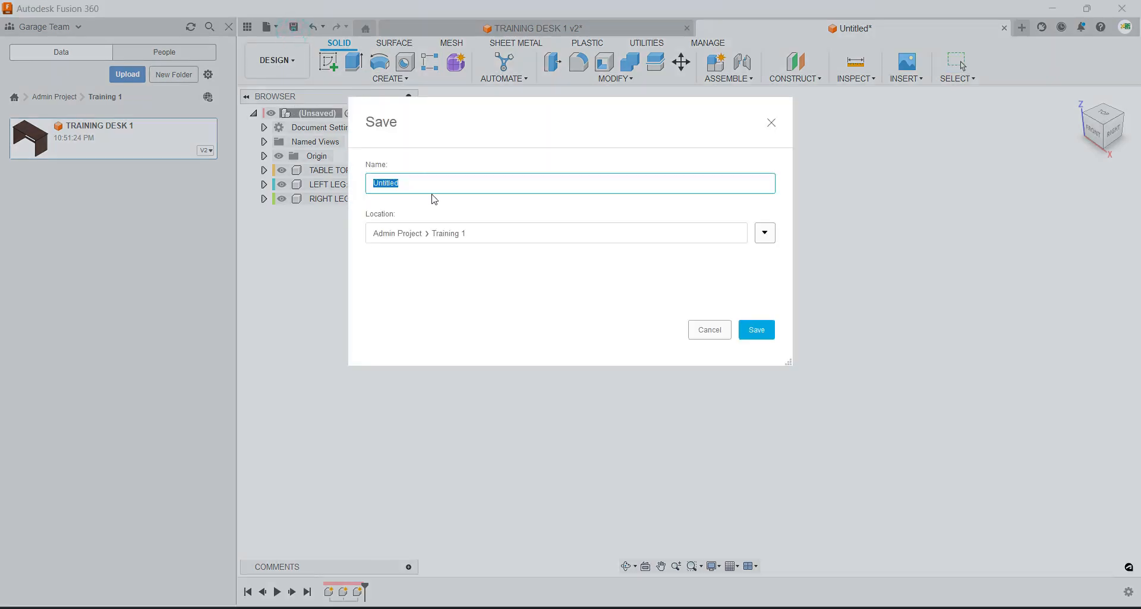
type("TRAINING 2")
key("Return")
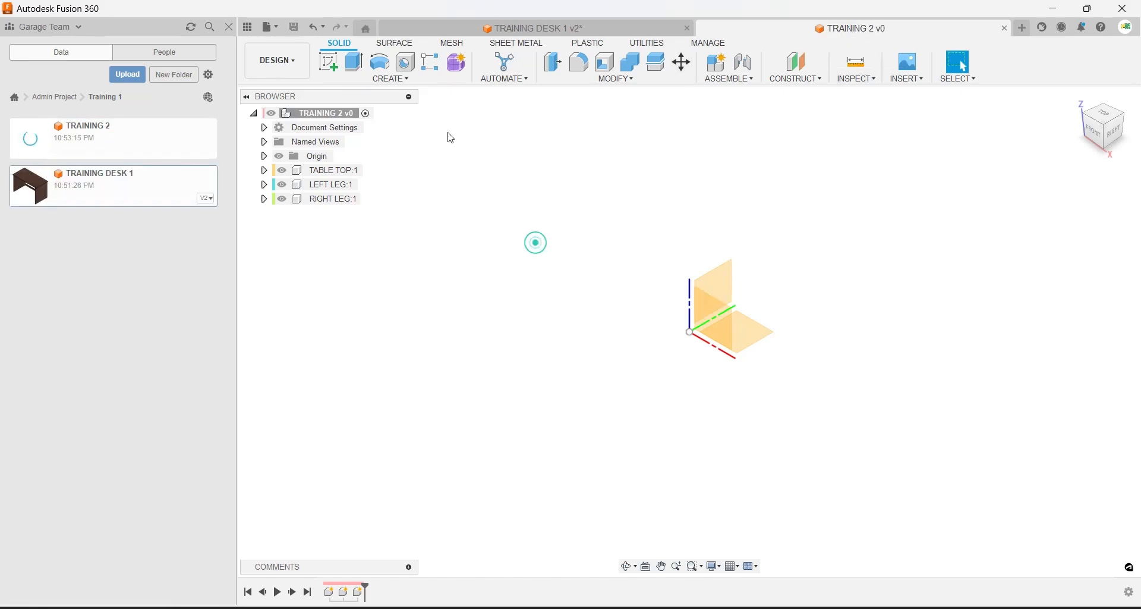
Activate the TABLE TOP component and start a sketch in it on the horizontal XY plane, collapsing the sketch options.
left_click(359, 171)
left_click(370, 171)
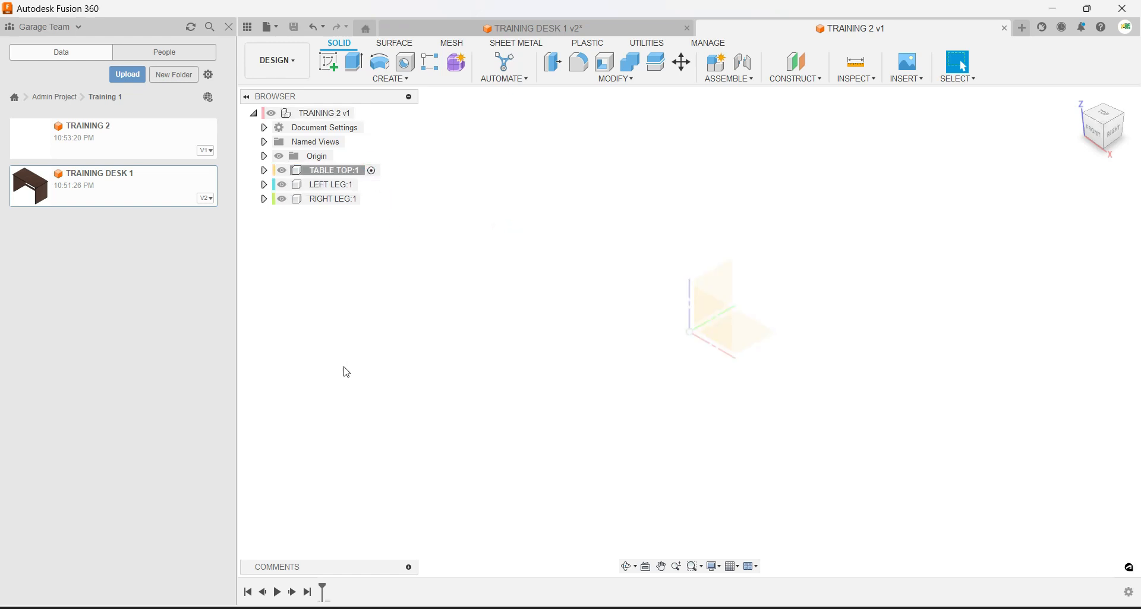
left_click(264, 170)
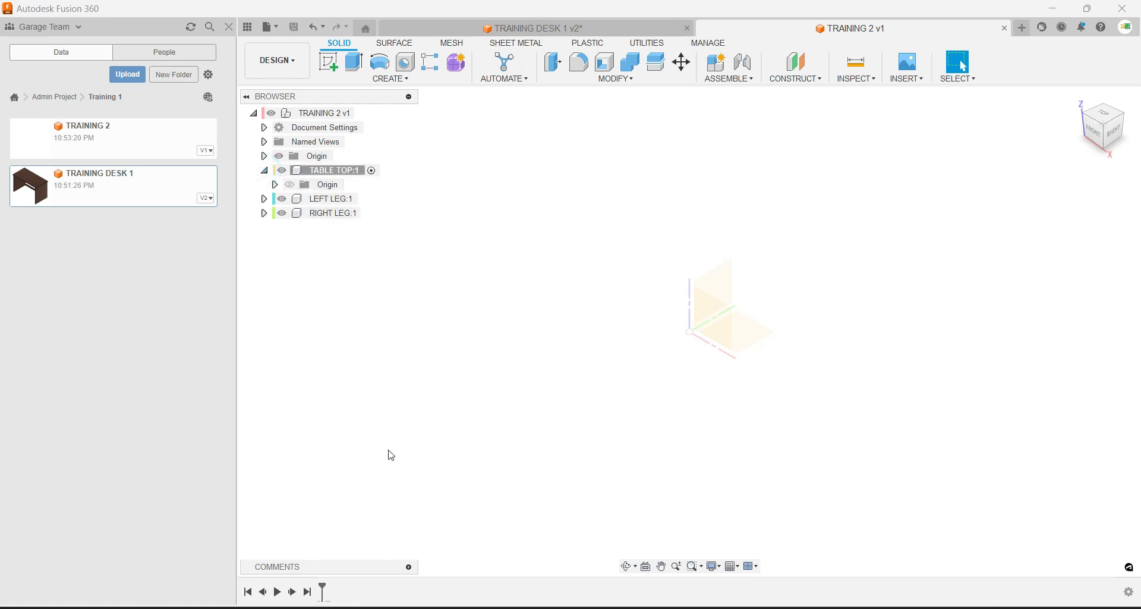
left_click(331, 63)
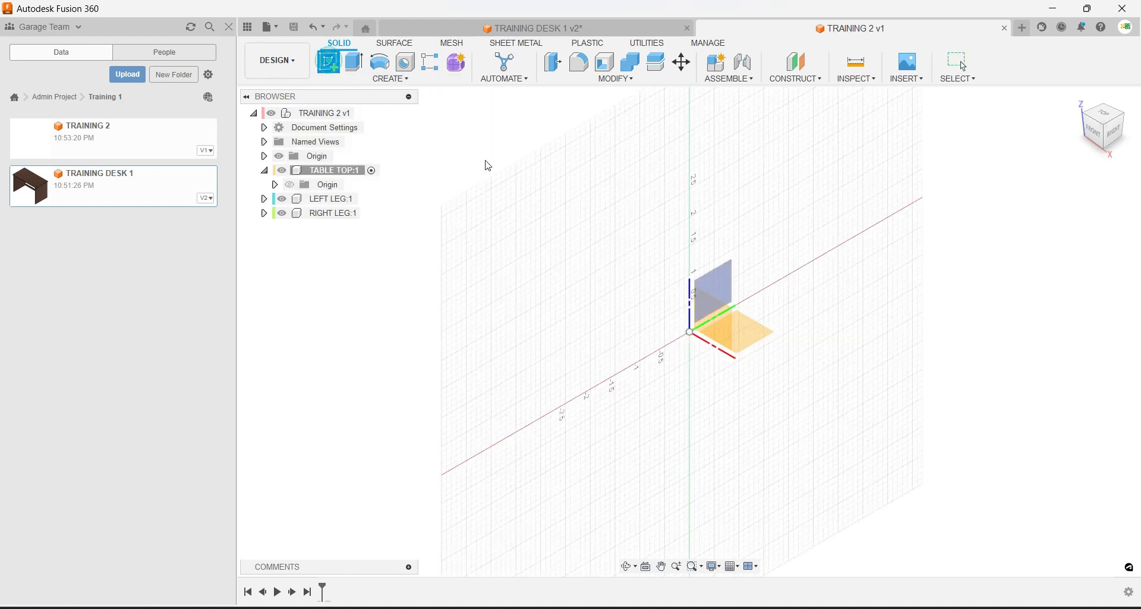
left_click(760, 327)
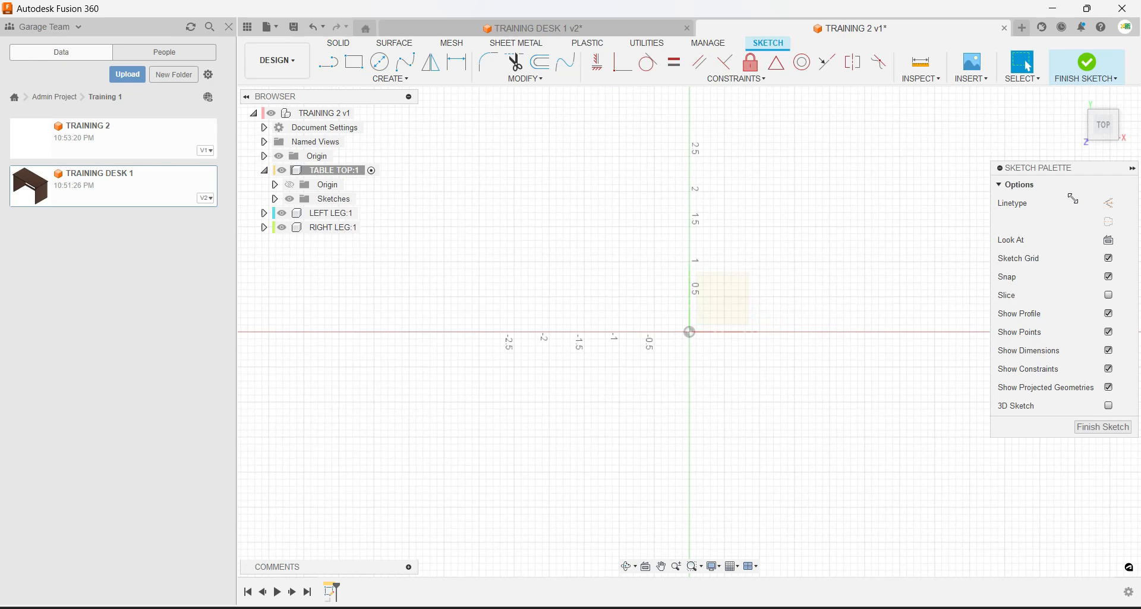
left_click(1134, 170)
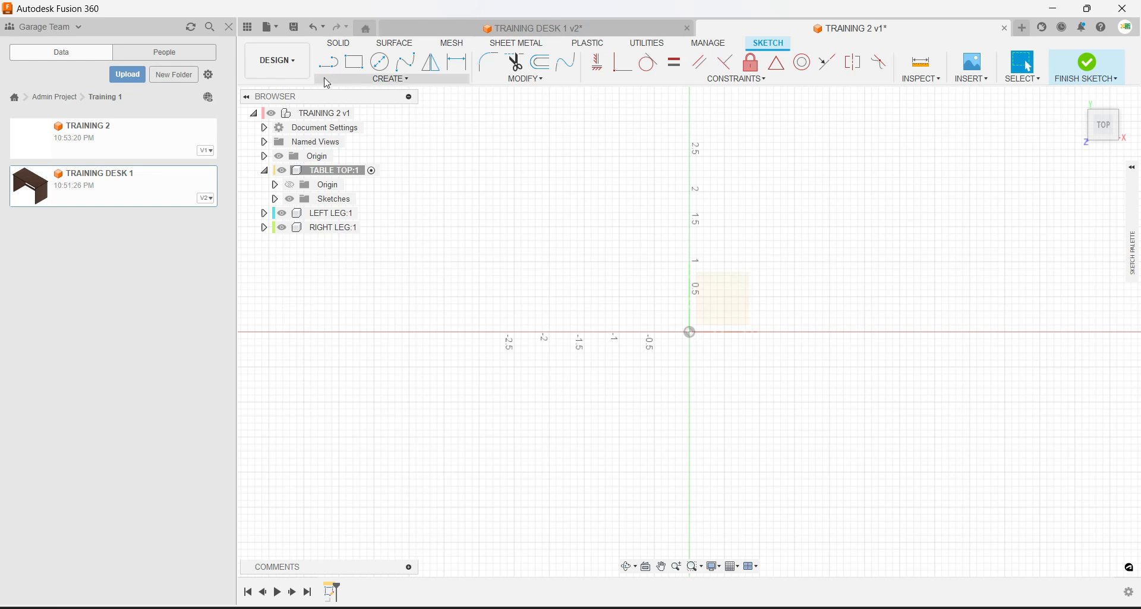
Draw a center rectangle on the origin and reshape it by its corner to about 7.1 by 3.8 in.
left_click(383, 79)
mouse_move(384, 109)
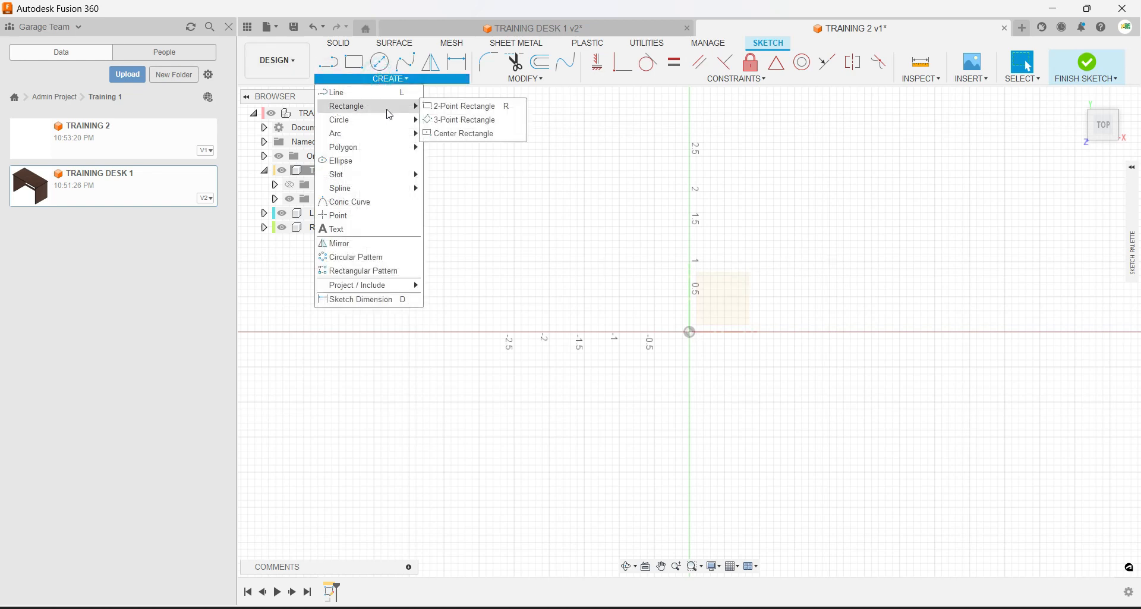
left_click(468, 138)
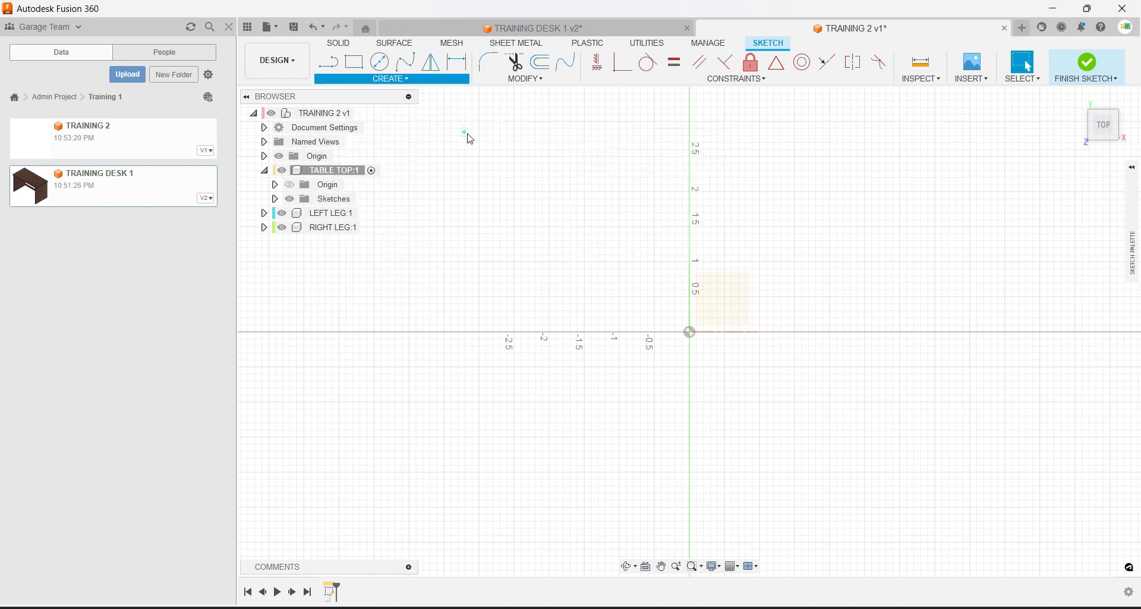
left_click(691, 331)
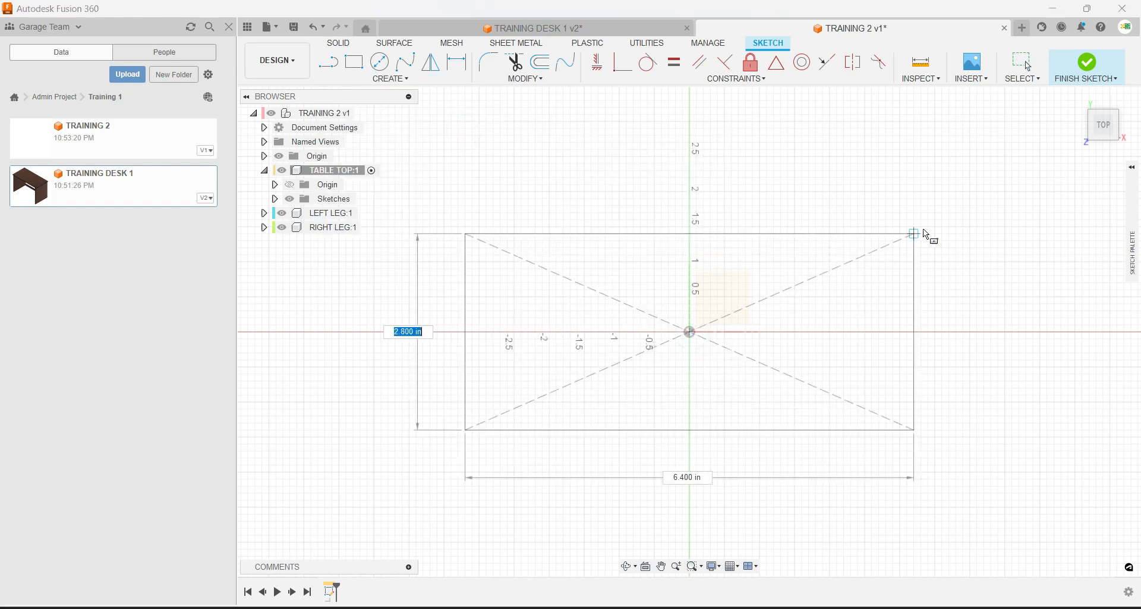
left_click(986, 212)
scroll(912, 296, "down", 2)
scroll(913, 297, "down", 2)
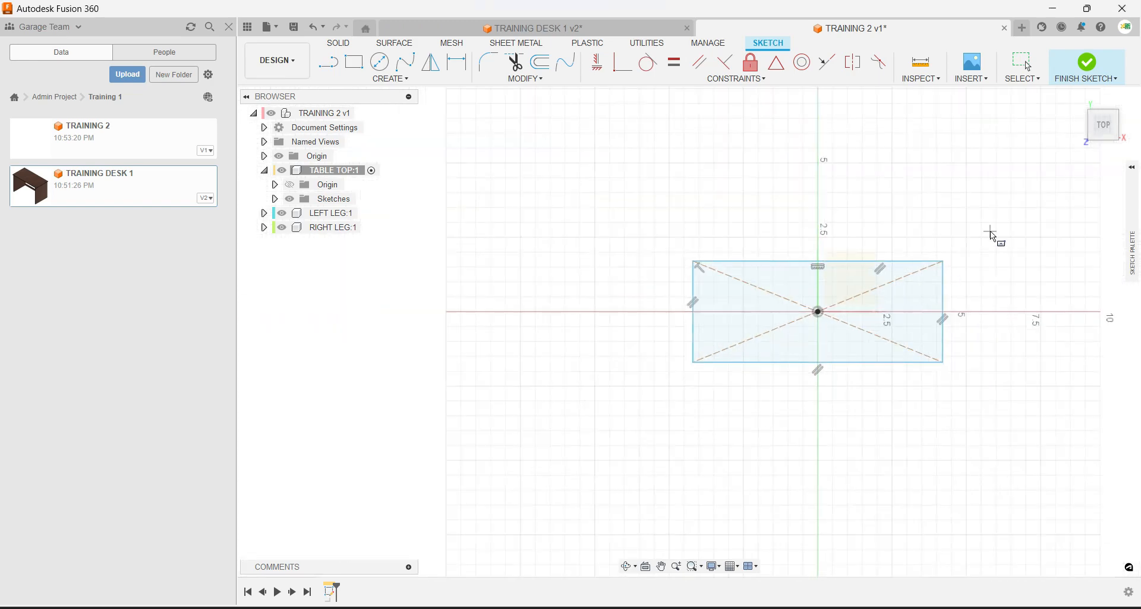
mouse_move(993, 237)
middle_mouse_down()
mouse_move(950, 231)
mouse_move(904, 252)
middle_mouse_up()
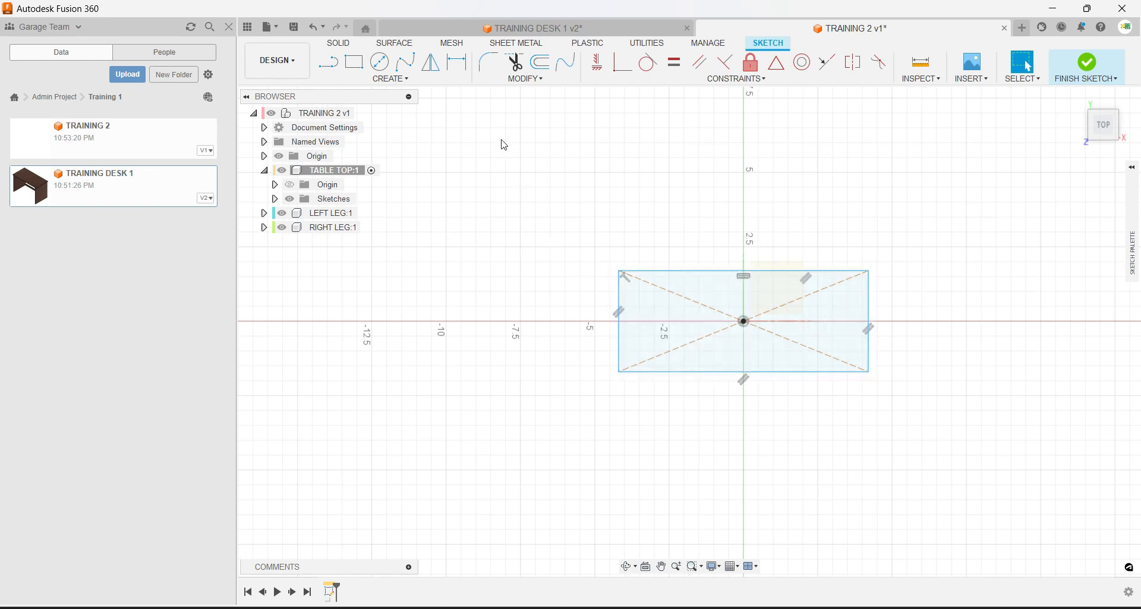
mouse_move(620, 272)
left_mouse_down()
mouse_move(677, 309)
mouse_move(787, 250)
mouse_move(619, 260)
mouse_move(569, 318)
mouse_move(586, 187)
mouse_move(667, 265)
mouse_move(640, 267)
left_mouse_up()
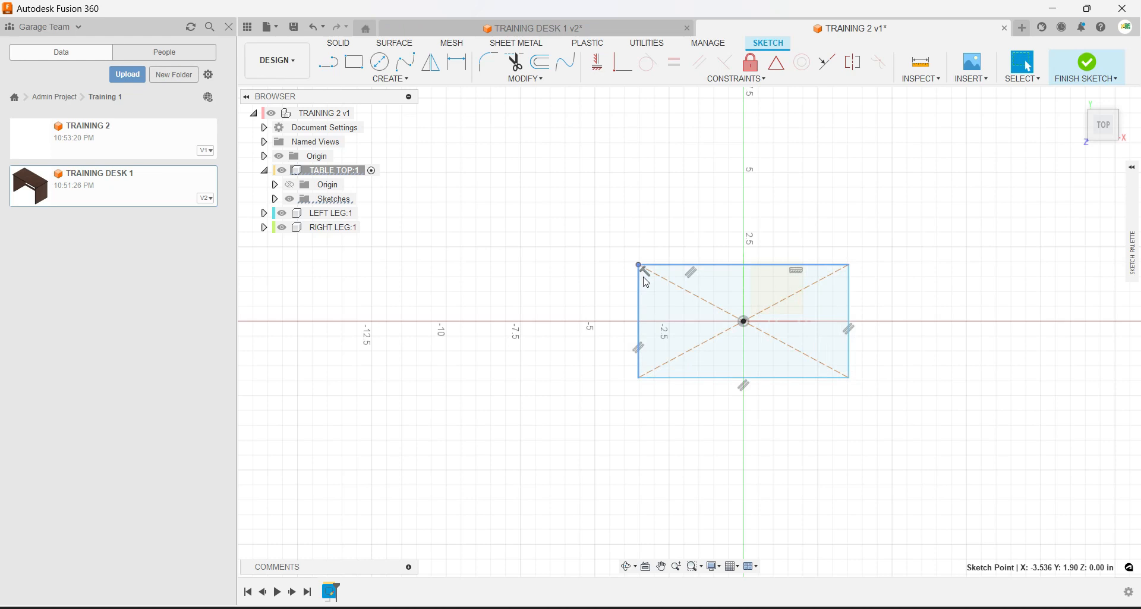
Dimension the distance between the rectangle's two long horizontal edges and set it to 24 in.
left_click(458, 69)
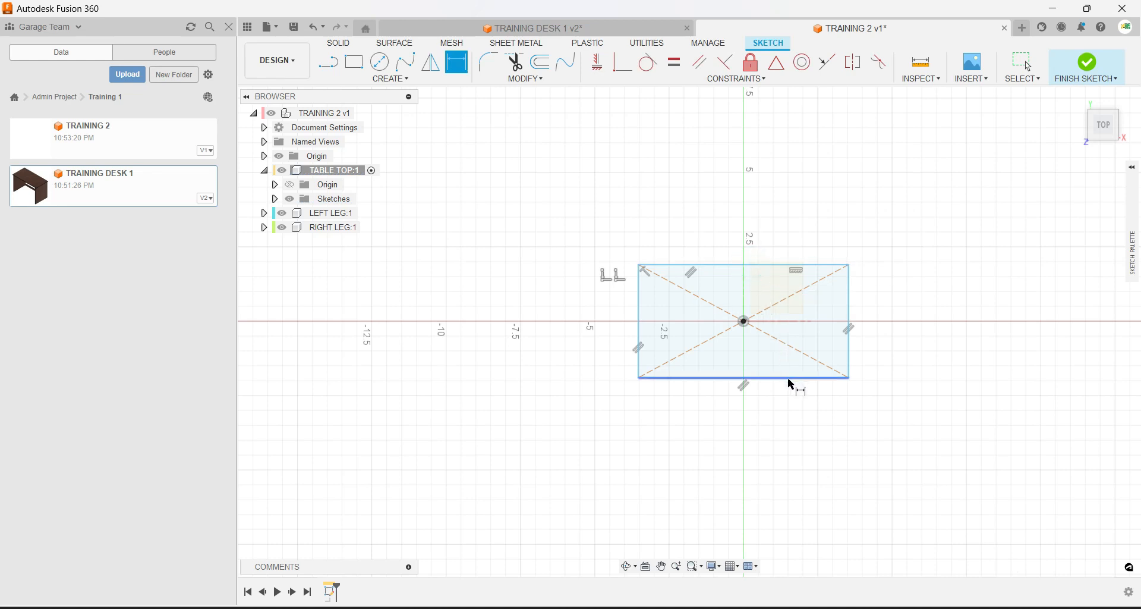
key("Escape")
left_click(458, 62)
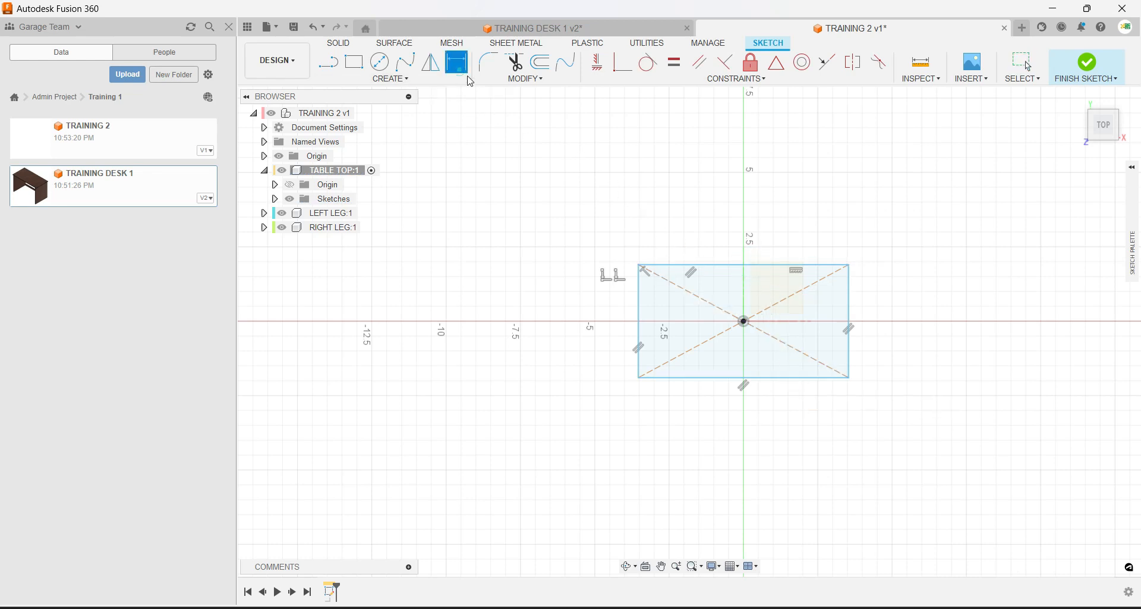
left_click(769, 266)
left_click(800, 379)
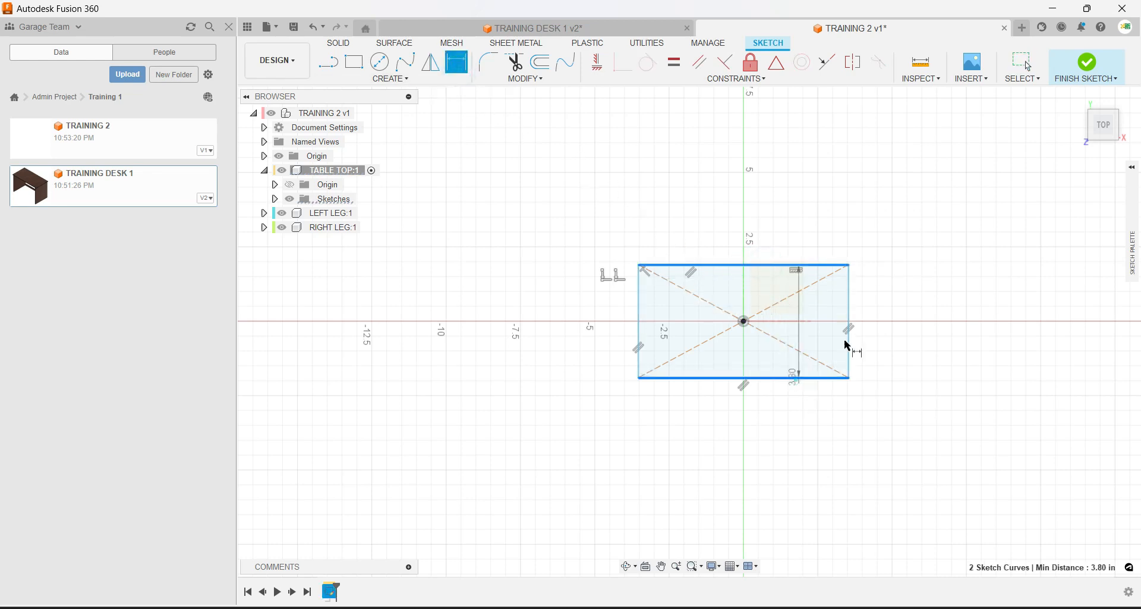
left_click(899, 296)
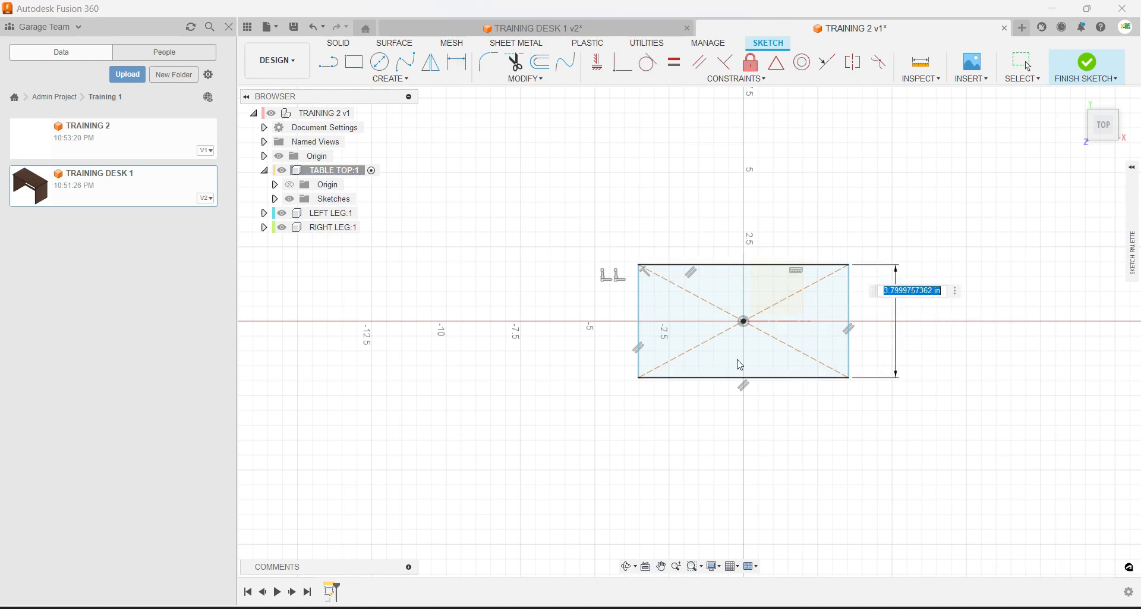
type("24")
key("Return")
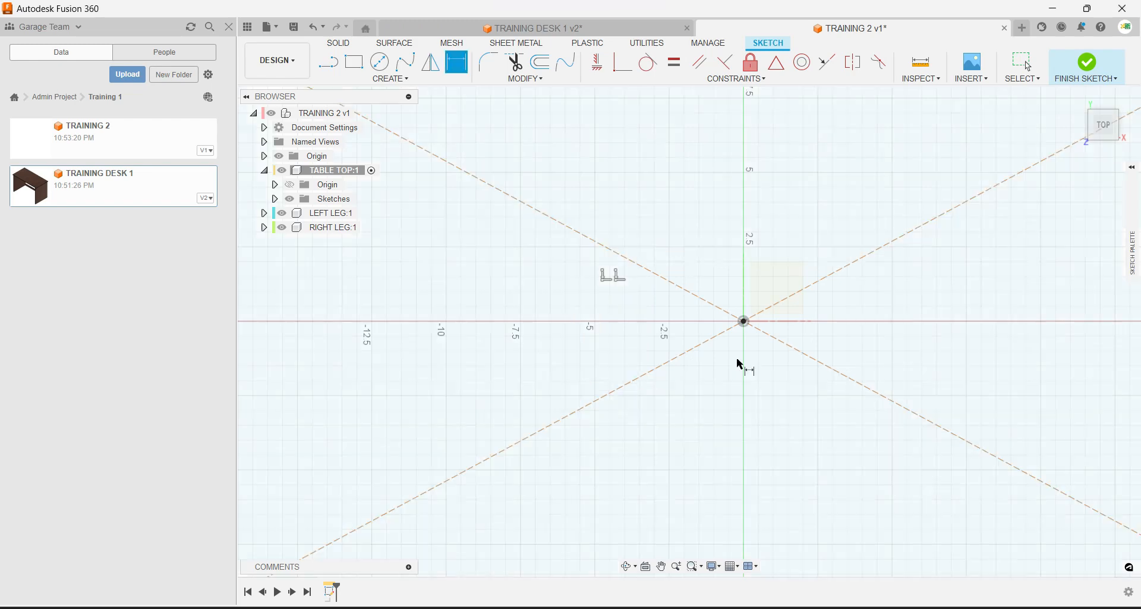
scroll(741, 365, "up", 2)
scroll(741, 365, "down", 8)
left_click_drag(938, 307, 962, 324)
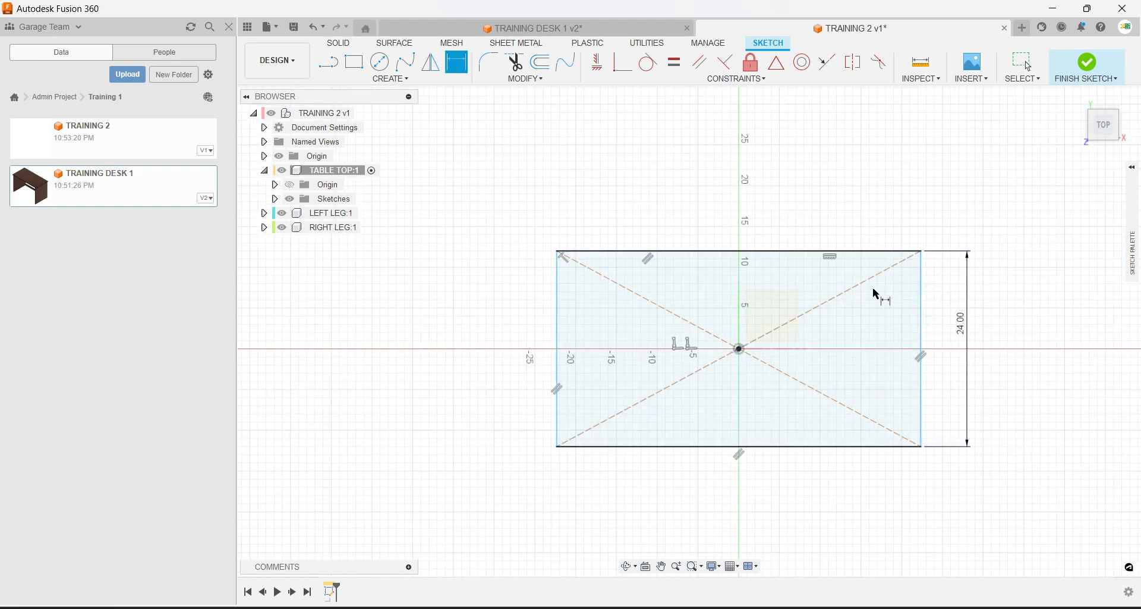
Dimension the distance between the rectangle's two short vertical edges and set it to 48 in.
left_click(560, 314)
left_click(922, 317)
left_click(777, 204)
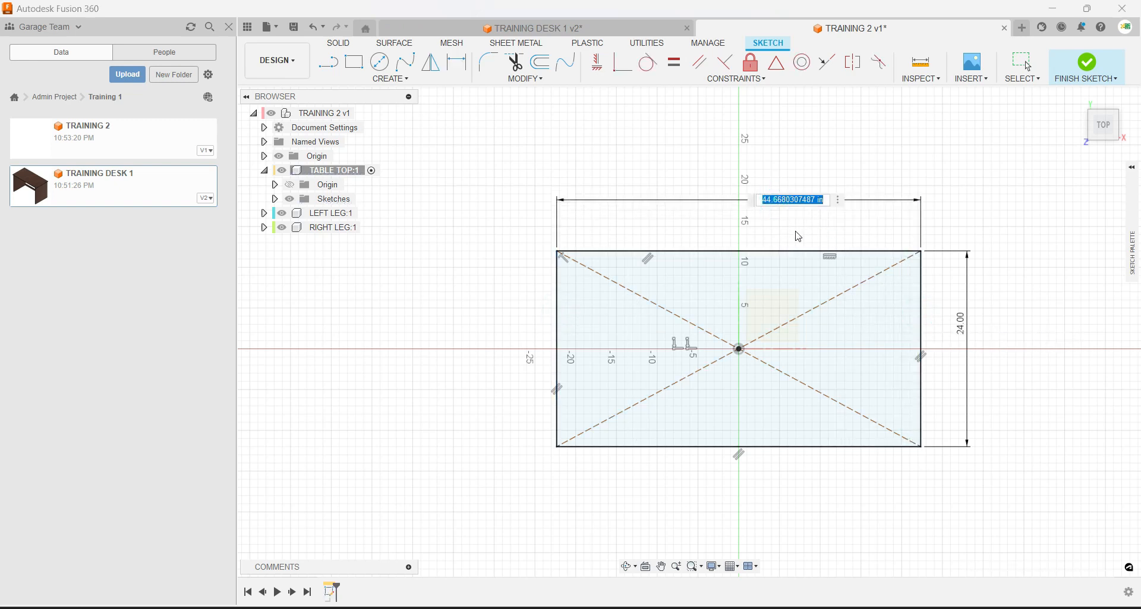
type("7")
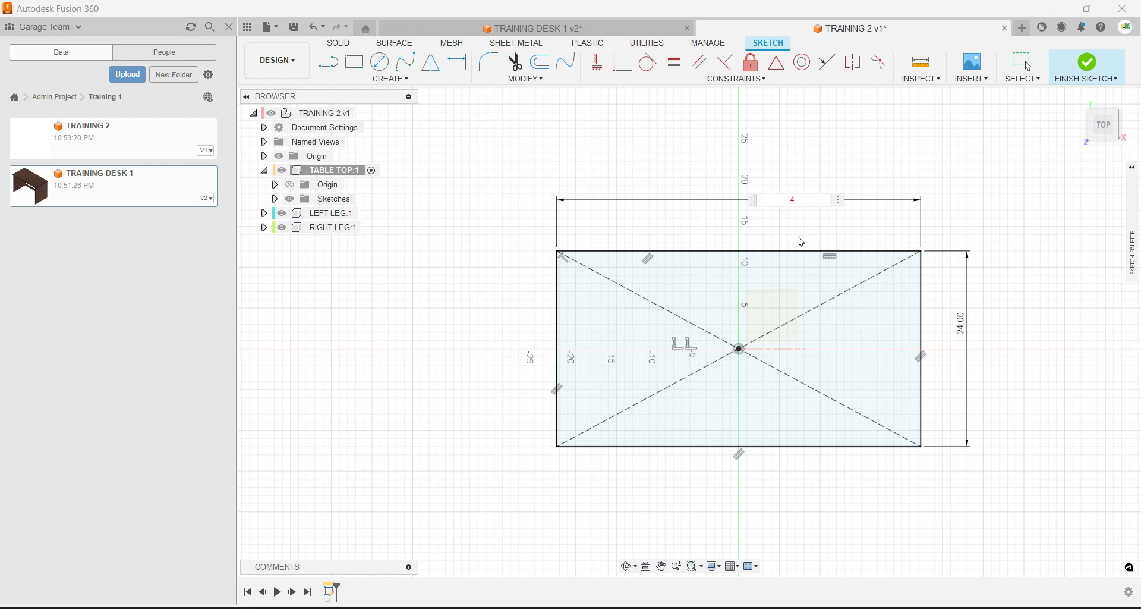
key("Return")
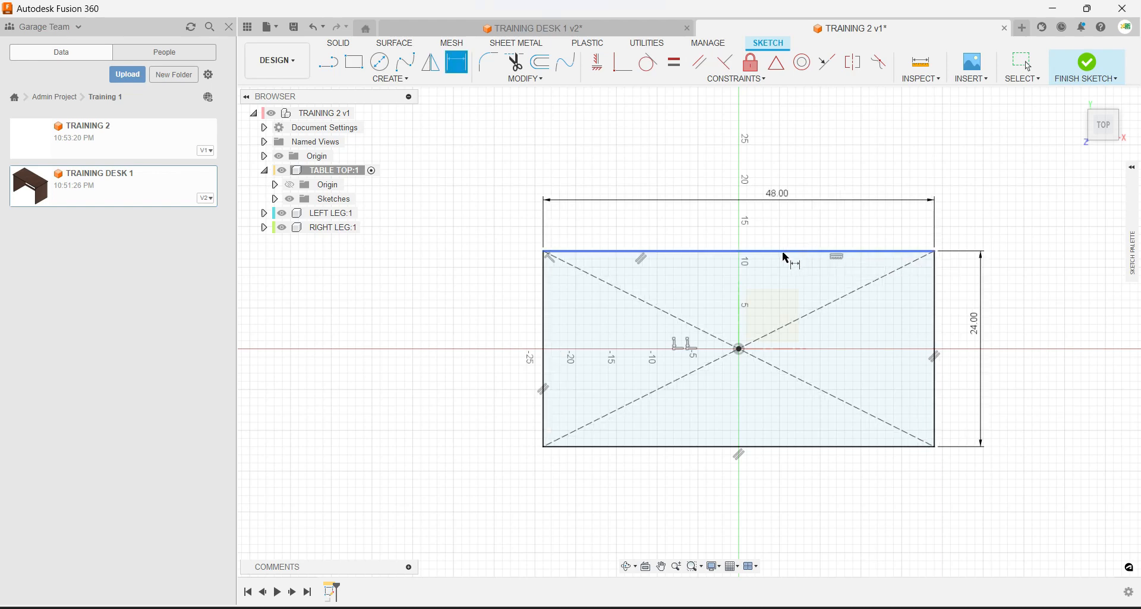
key("Escape")
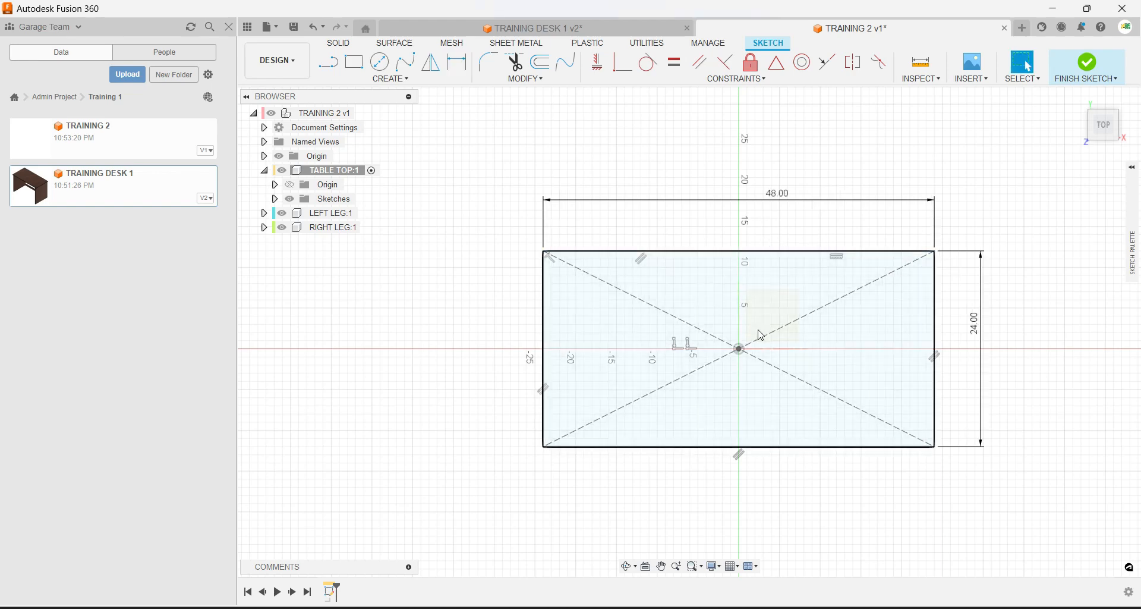
Delete the rectangle's 24 in depth dimension and reshape it by its upper-right corner to about 22 in deep.
mouse_move(735, 370)
middle_mouse_down("shift")
mouse_move(743, 258)
mouse_move(693, 311)
mouse_move(737, 321)
middle_mouse_up("shift")
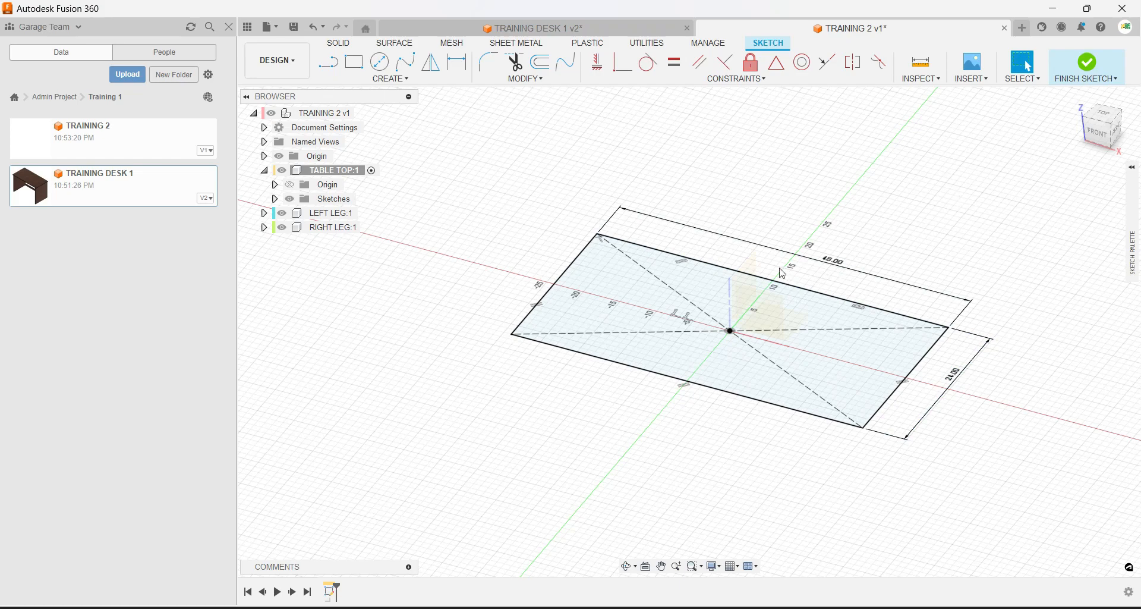
left_click(666, 233)
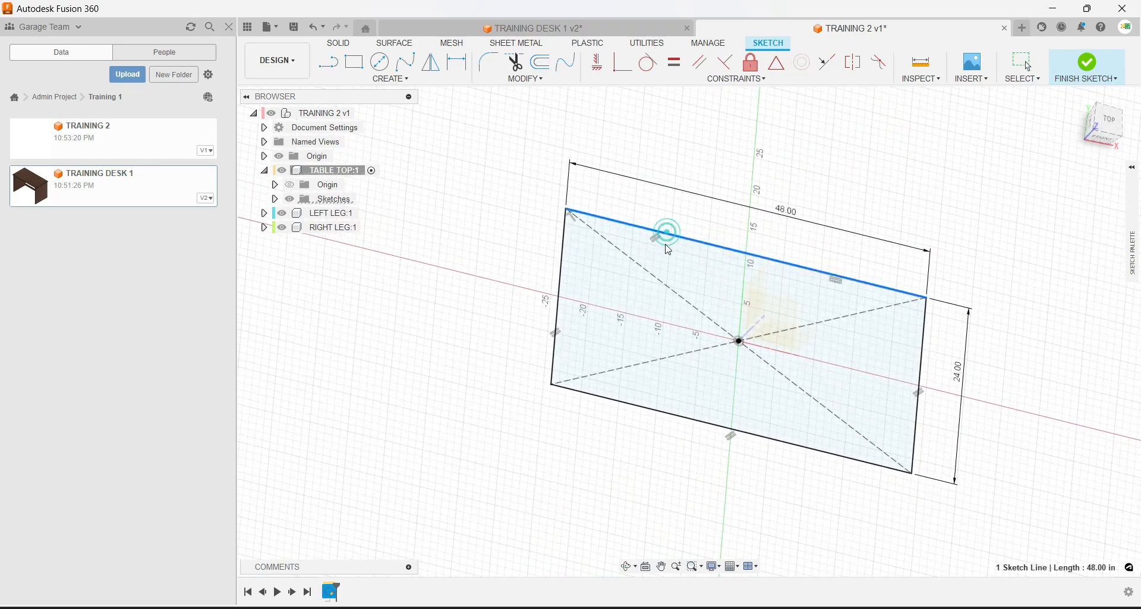
left_click(886, 264)
left_click(963, 376)
key("Delete")
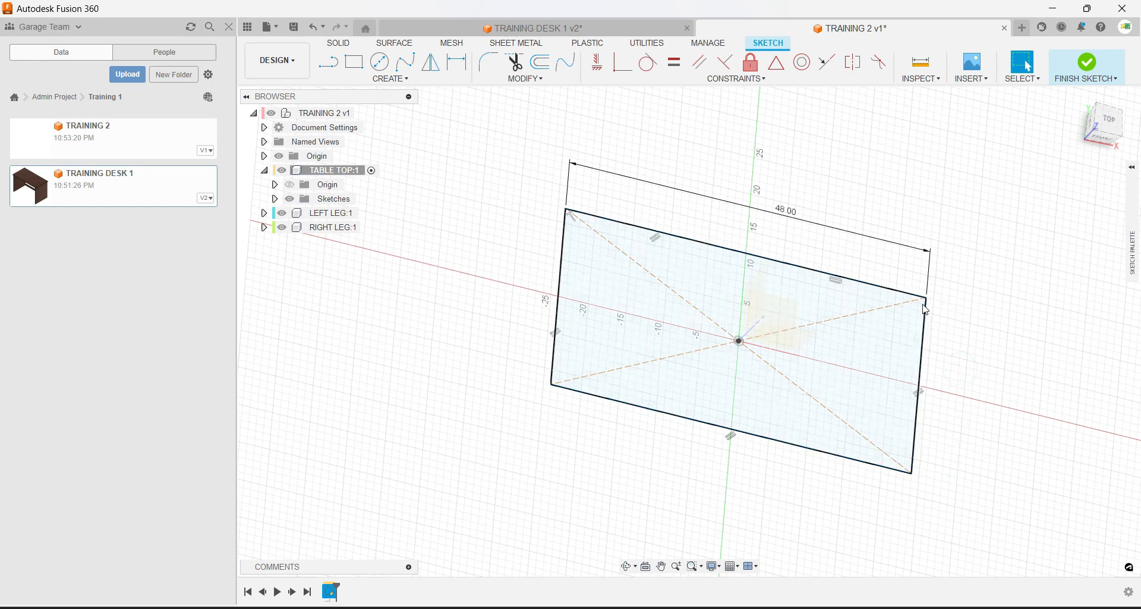
left_click_drag(927, 299, 917, 312)
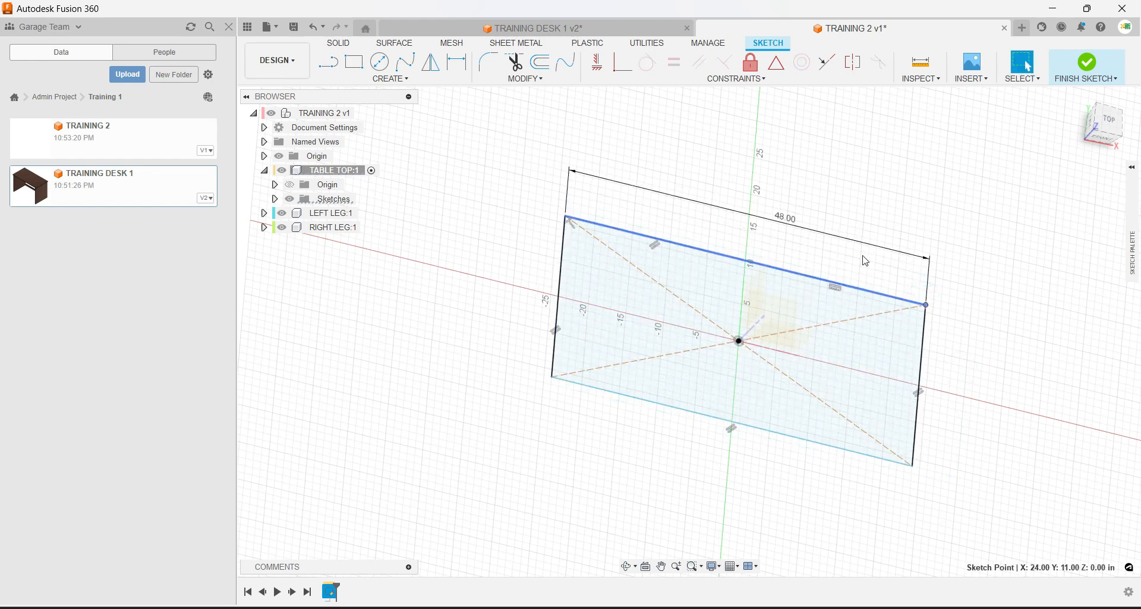
left_click(1107, 119)
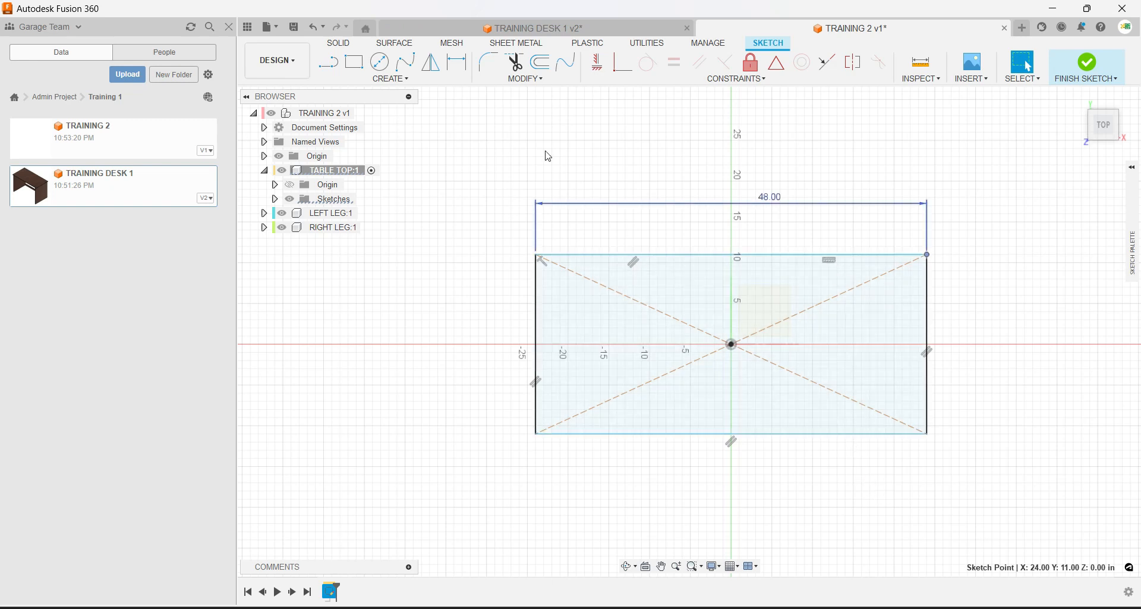
Dimension the distance between the rectangle's two long edges at 24 in again and finish the sketch.
left_click(457, 62)
left_click(818, 255)
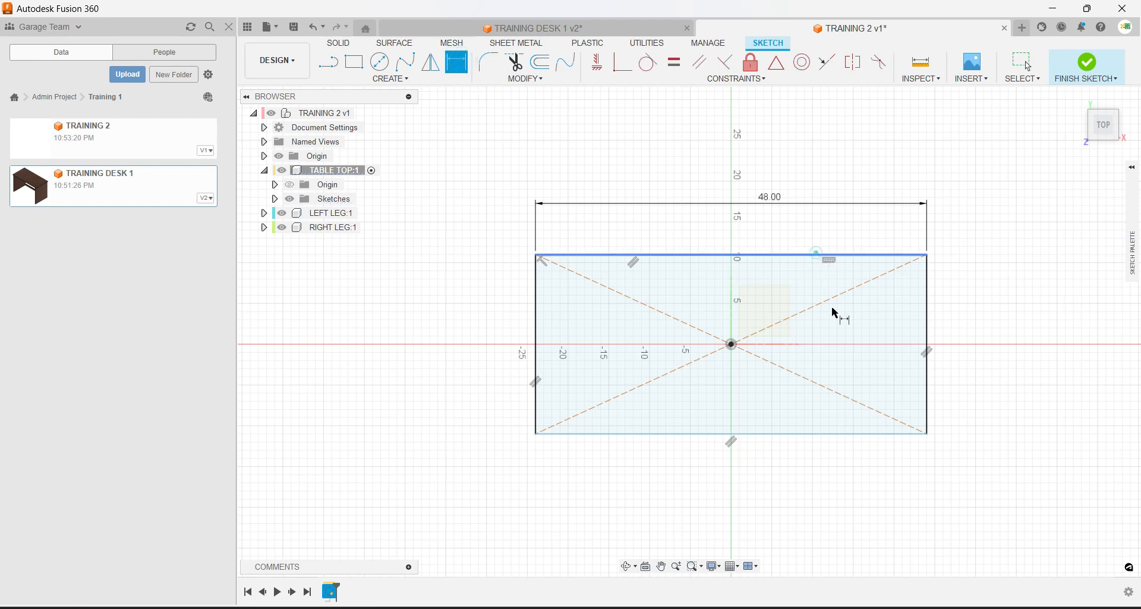
left_click(835, 434)
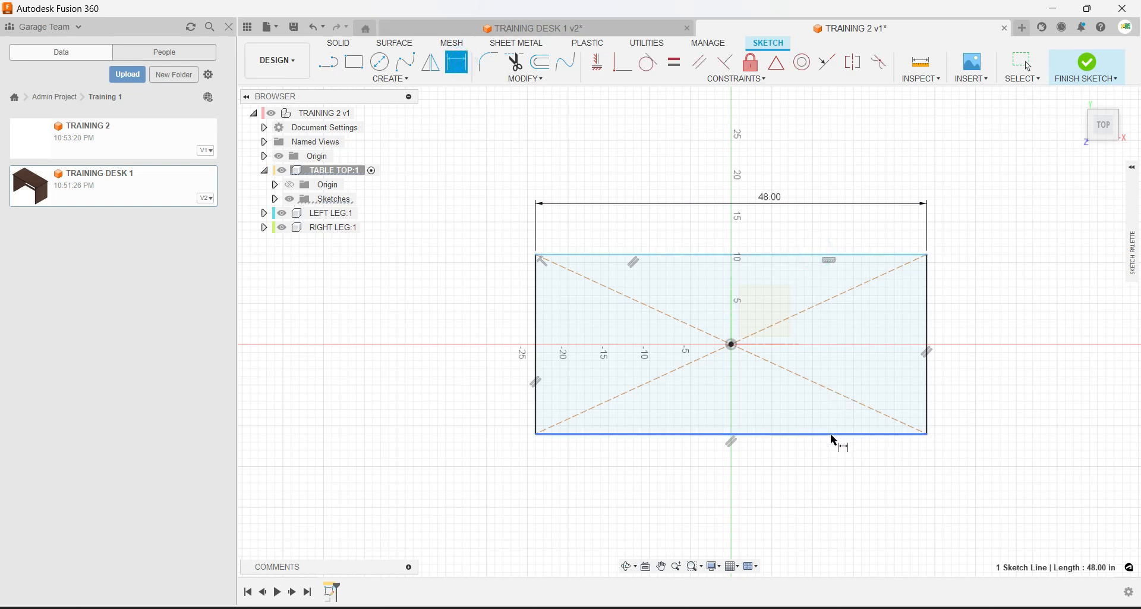
left_click(879, 255)
left_click(1017, 344)
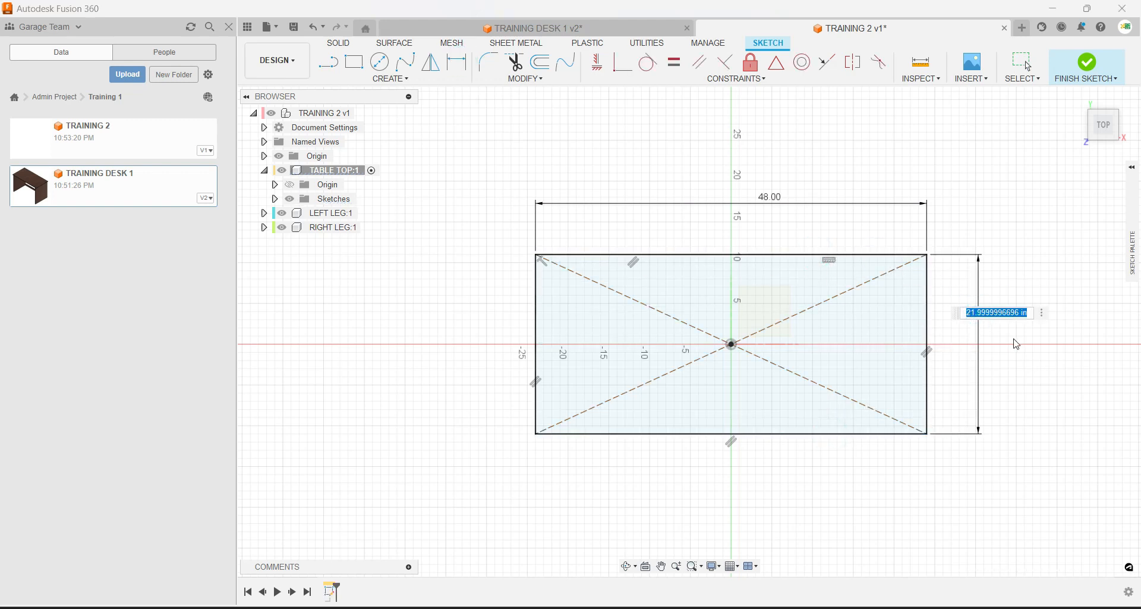
left_click(1077, 66)
Extrude the rectangular table top profile upward 0.75 in as a new body.
mouse_move(755, 382)
middle_mouse_down("shift")
mouse_move(742, 304)
mouse_move(683, 313)
mouse_move(698, 339)
mouse_move(736, 323)
mouse_move(687, 327)
mouse_move(703, 314)
mouse_move(756, 323)
mouse_move(741, 301)
mouse_move(721, 309)
mouse_move(731, 331)
middle_mouse_up("shift")
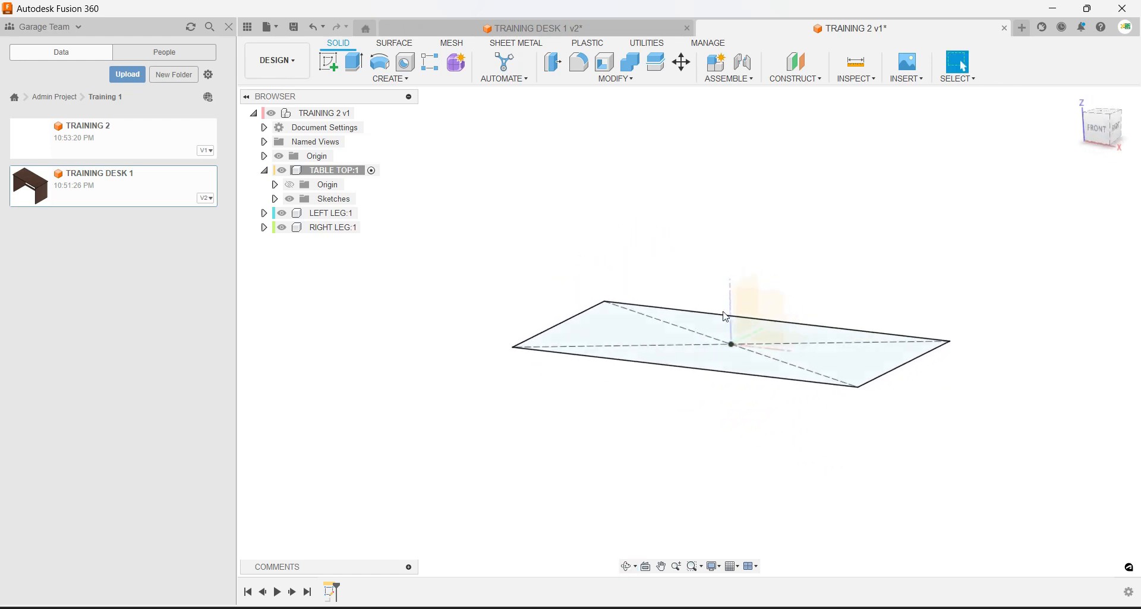
left_click(353, 61)
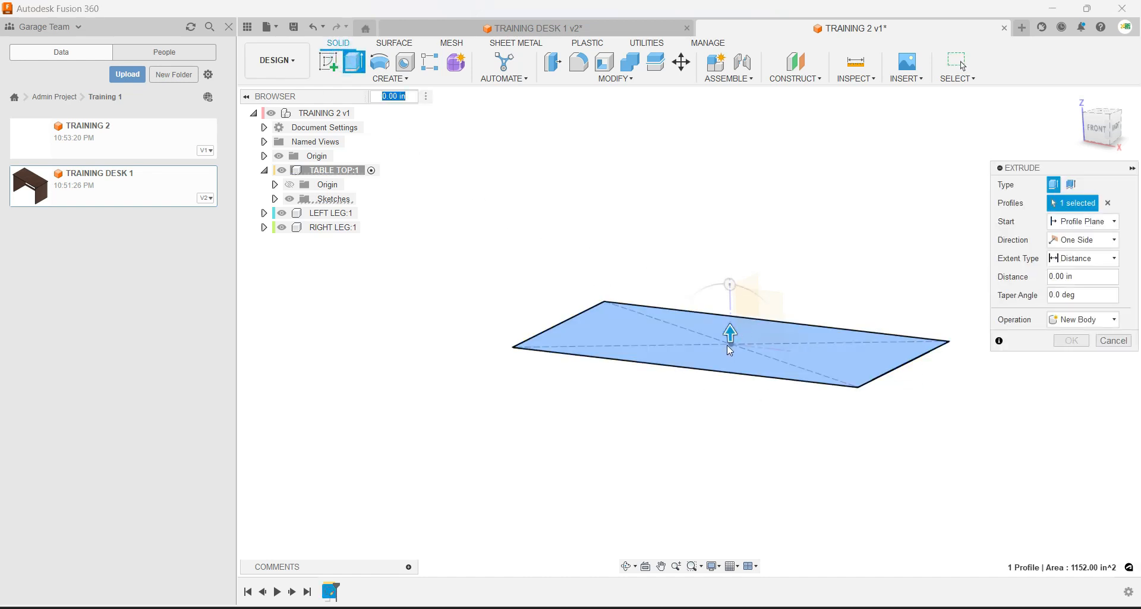
left_click_drag(730, 331, 728, 270)
middle_click_drag(708, 309, 708, 347, "shift")
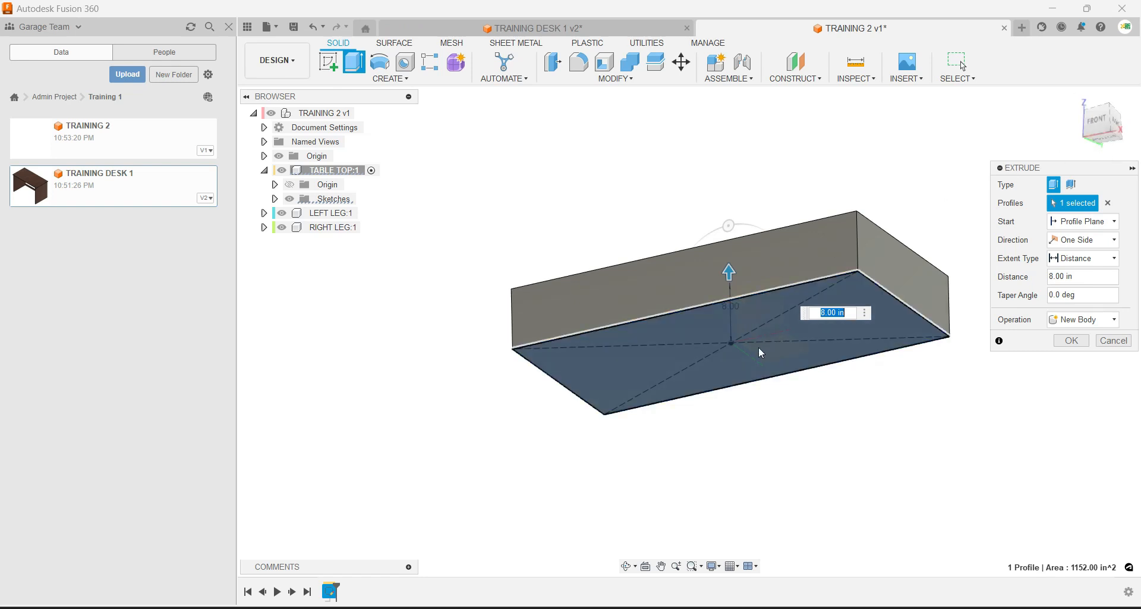
middle_click_drag(746, 308, 738, 371, "shift")
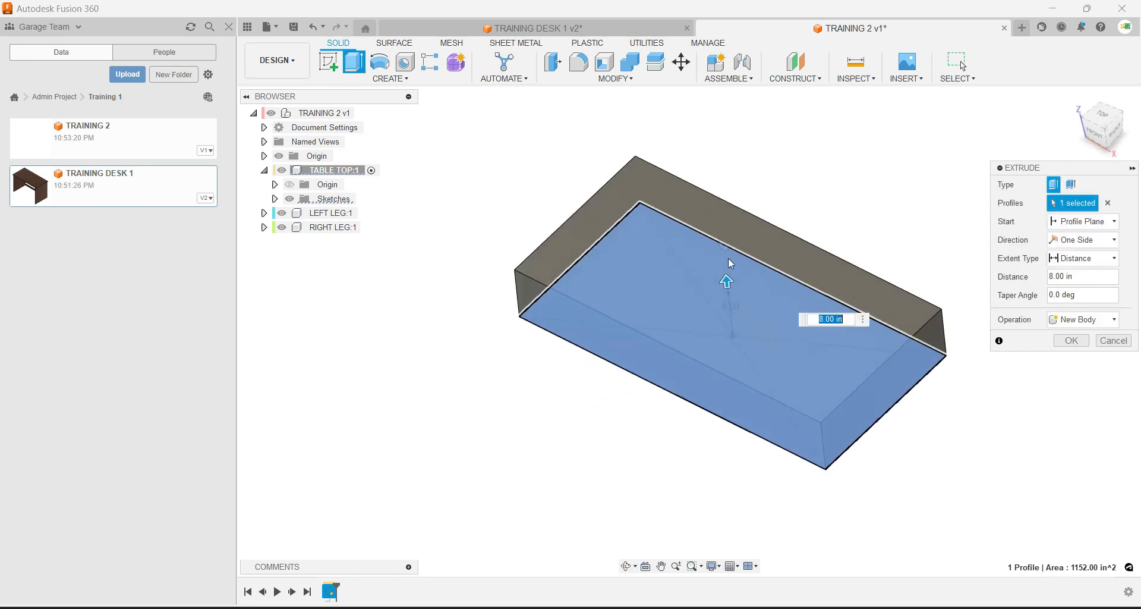
left_click(1082, 280)
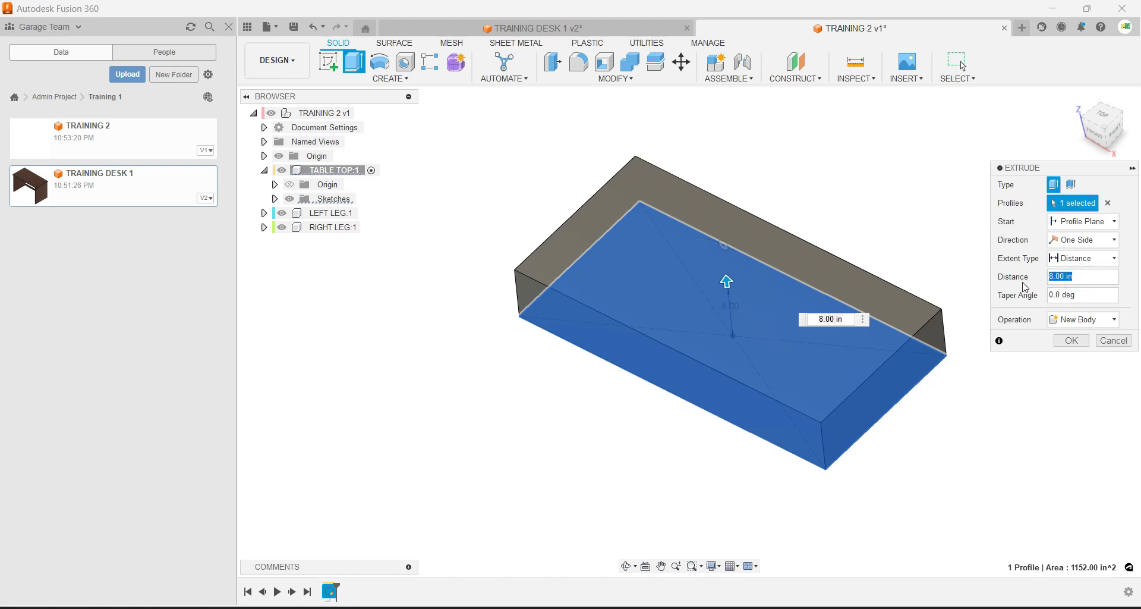
type("0")
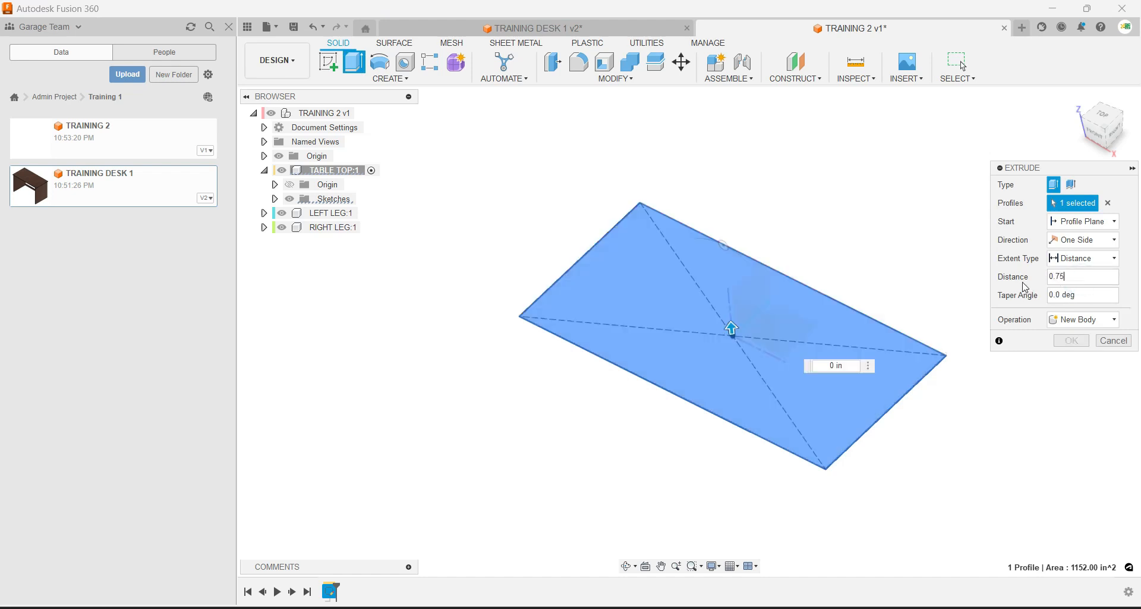
type(".75")
key("Return")
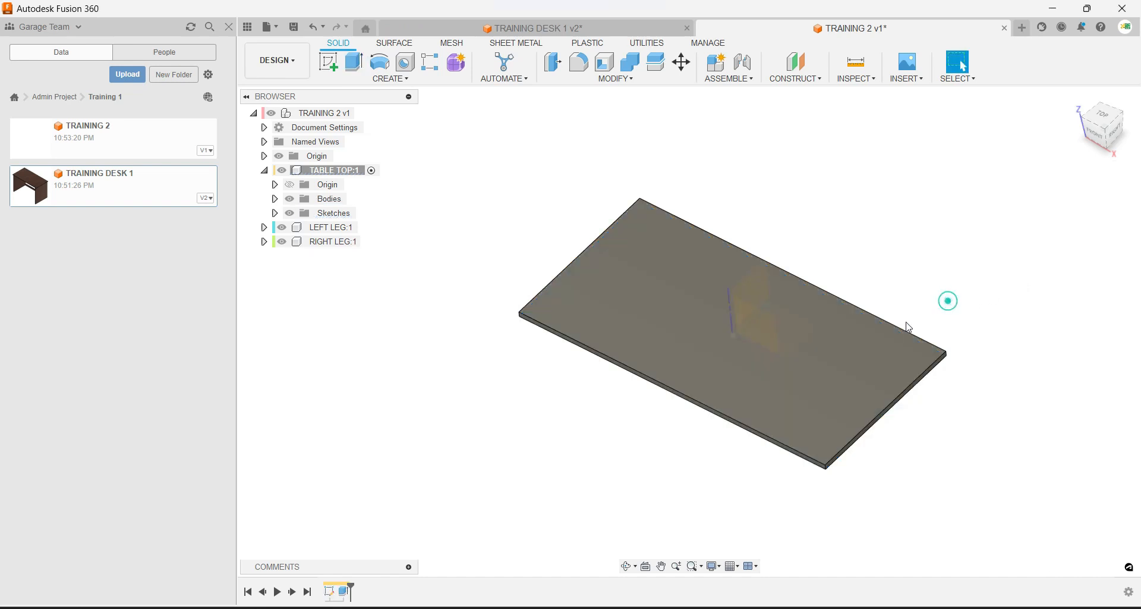
Measure the table top's thickness between its two large opposite faces.
middle_click_drag(716, 377, 745, 375, "shift")
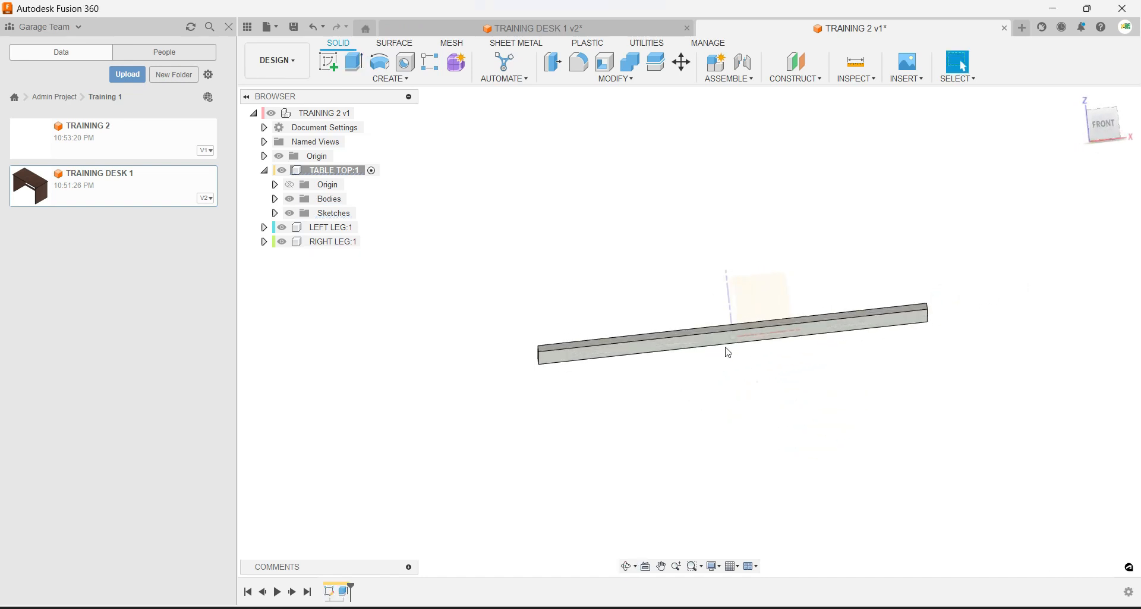
scroll(639, 348, "up", 5)
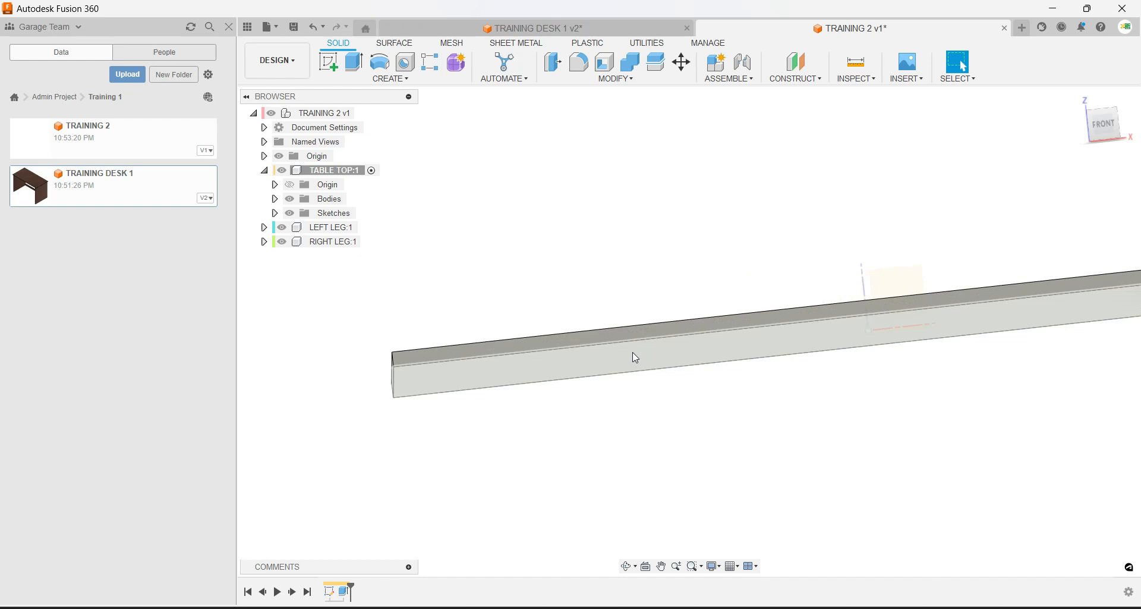
left_click(637, 355)
mouse_move(675, 311)
middle_mouse_down("shift")
mouse_move(678, 329)
mouse_move(680, 291)
middle_mouse_up("shift")
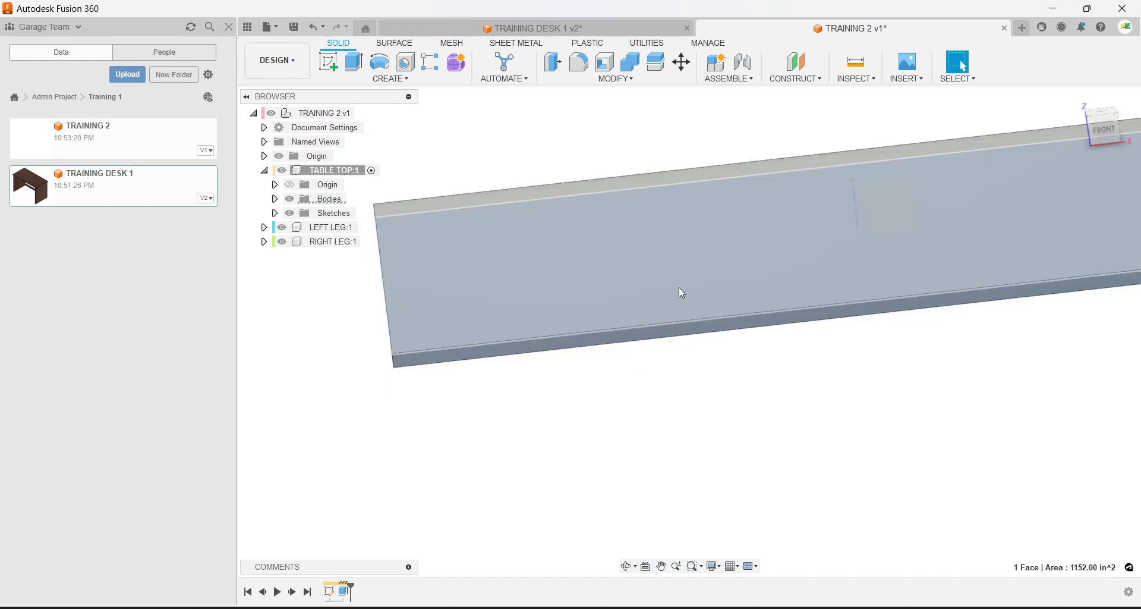
left_click(681, 285, "shift")
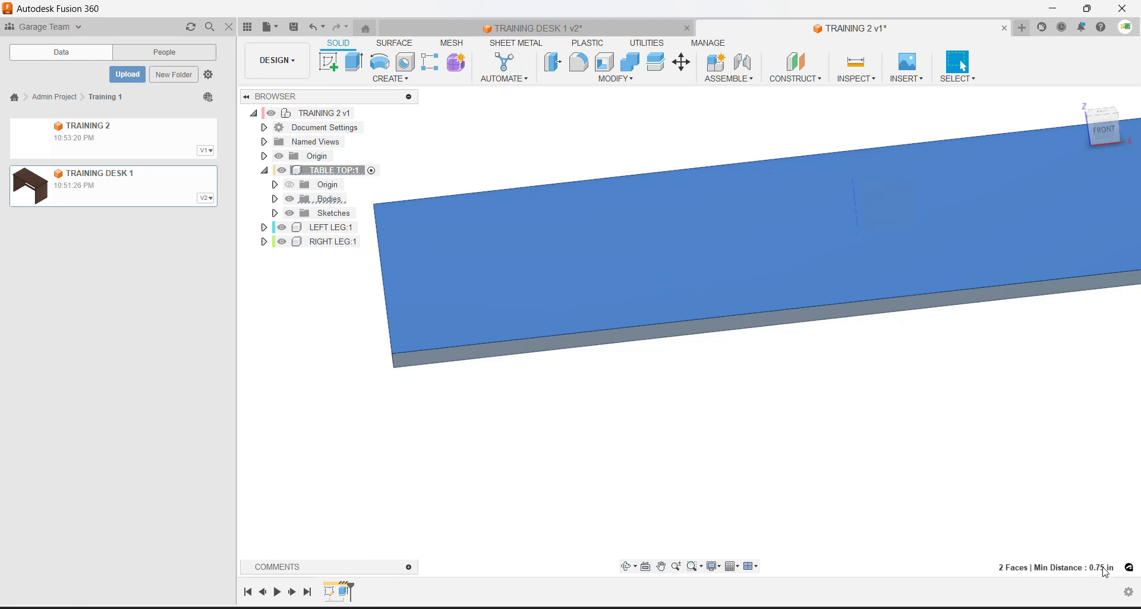
scroll(978, 484, "down", 4)
middle_click_drag(977, 484, 809, 430)
left_click(823, 433)
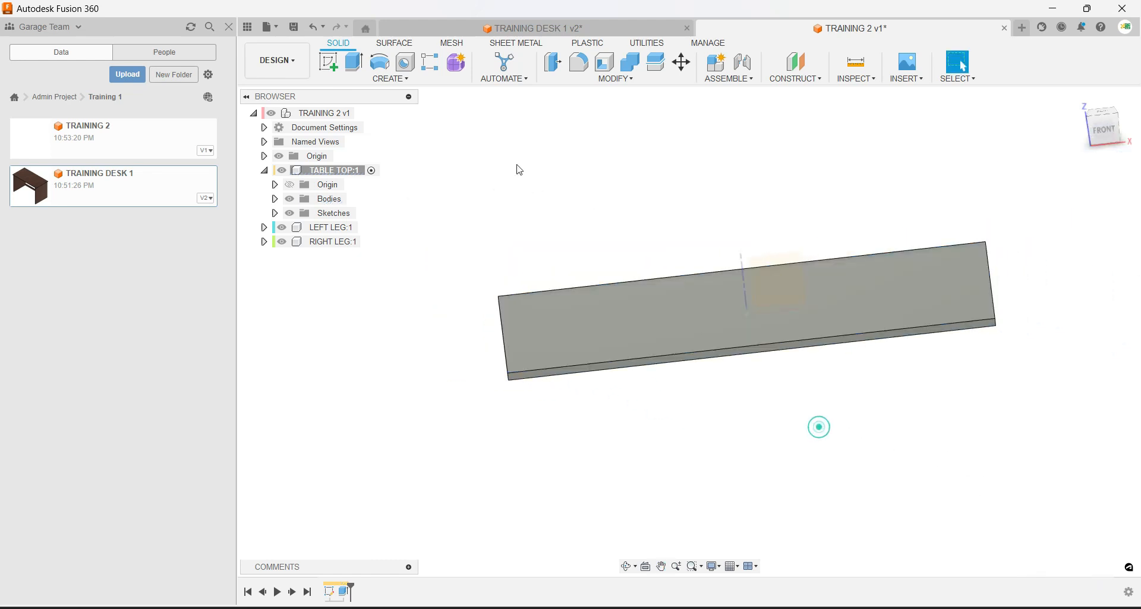
Activate the top-level TRAINING 2 assembly and ground the TABLE TOP component.
left_click(360, 113)
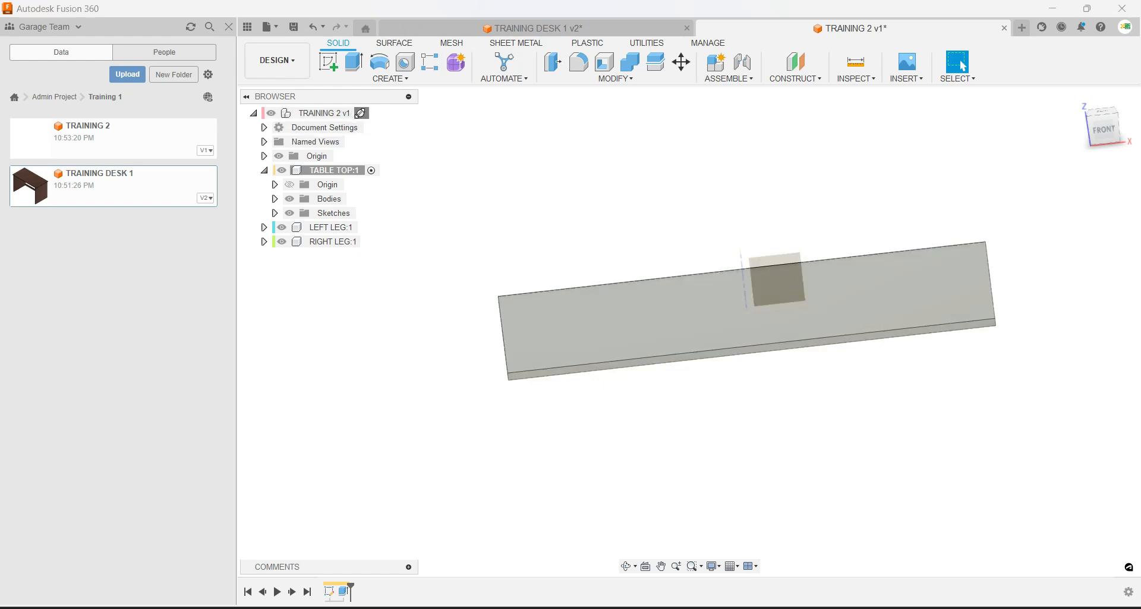
left_click(517, 147)
middle_click_drag(644, 260, 620, 273, "shift")
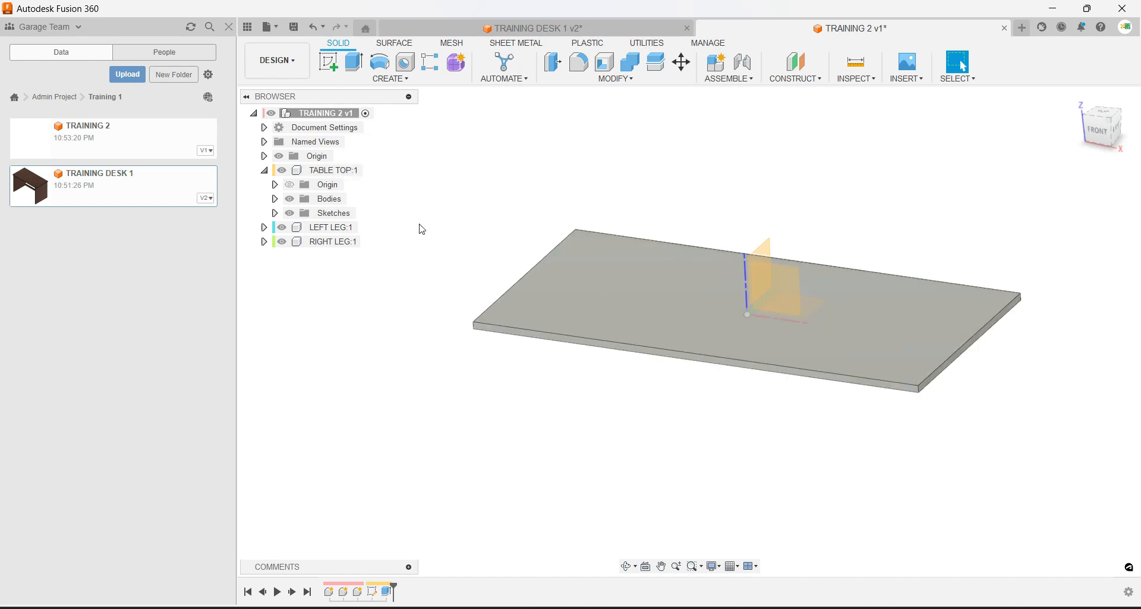
right_click(343, 177)
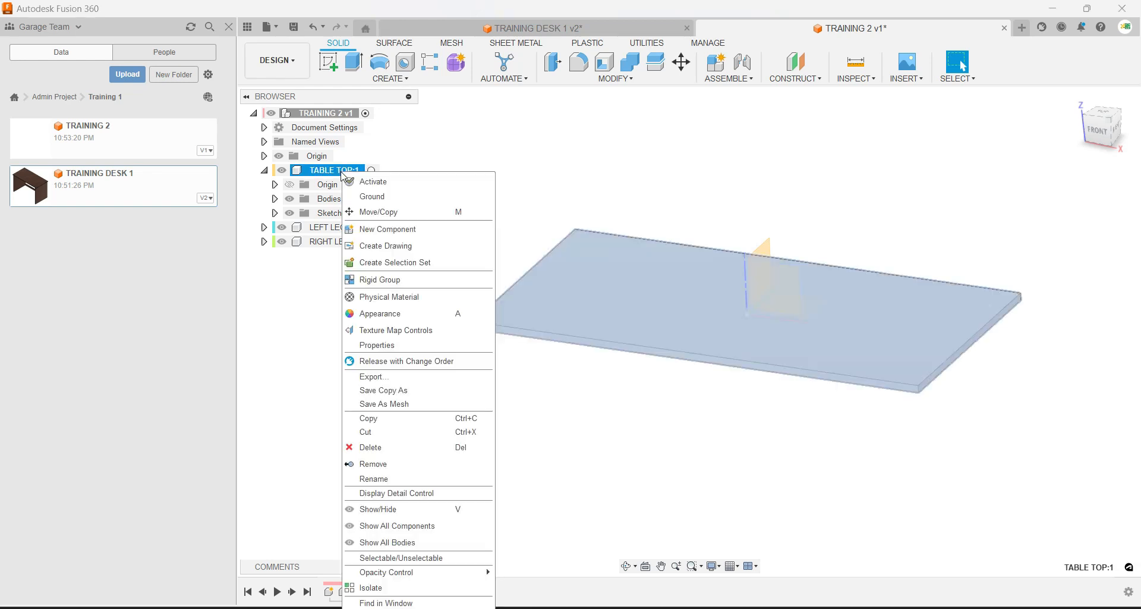
left_click(368, 188)
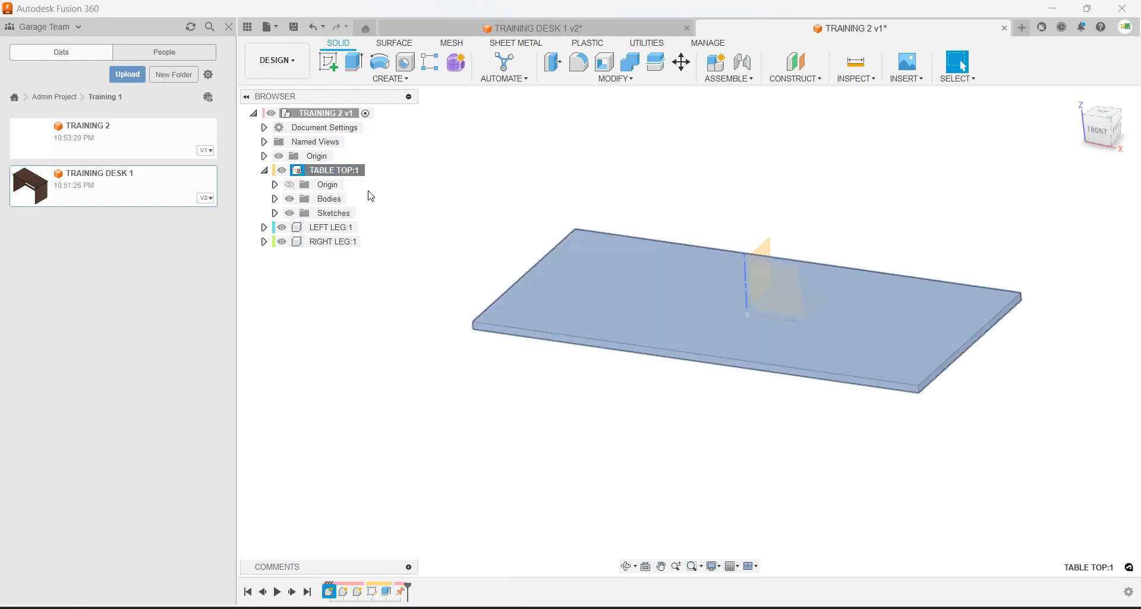
left_click(418, 231)
middle_click_drag(618, 289, 638, 310, "shift")
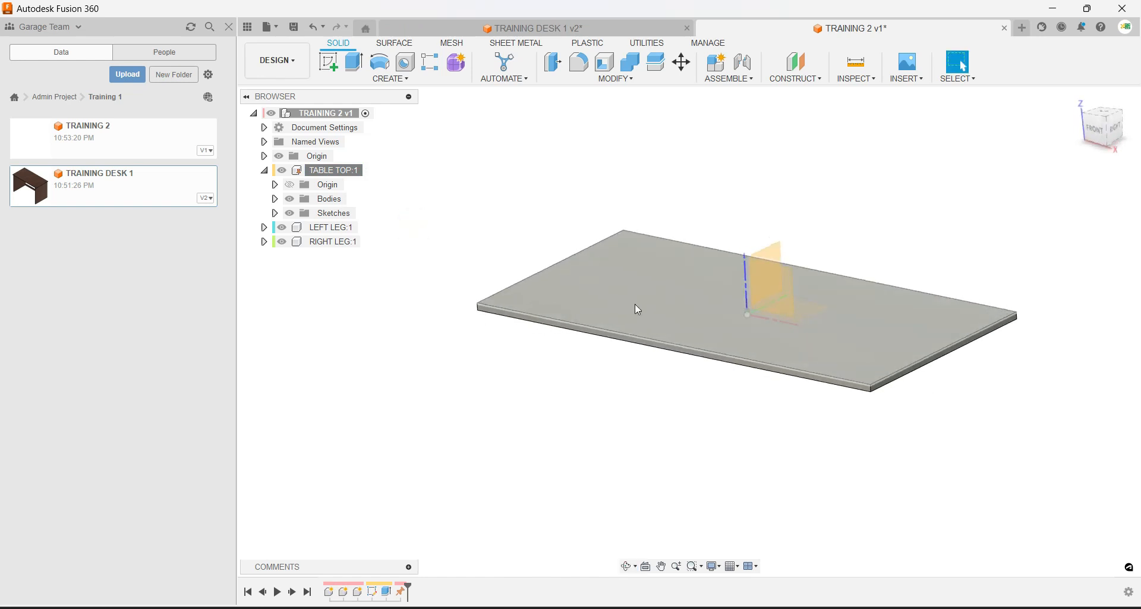
Activate the LEFT LEG component for editing.
left_click(351, 228)
left_click(362, 229)
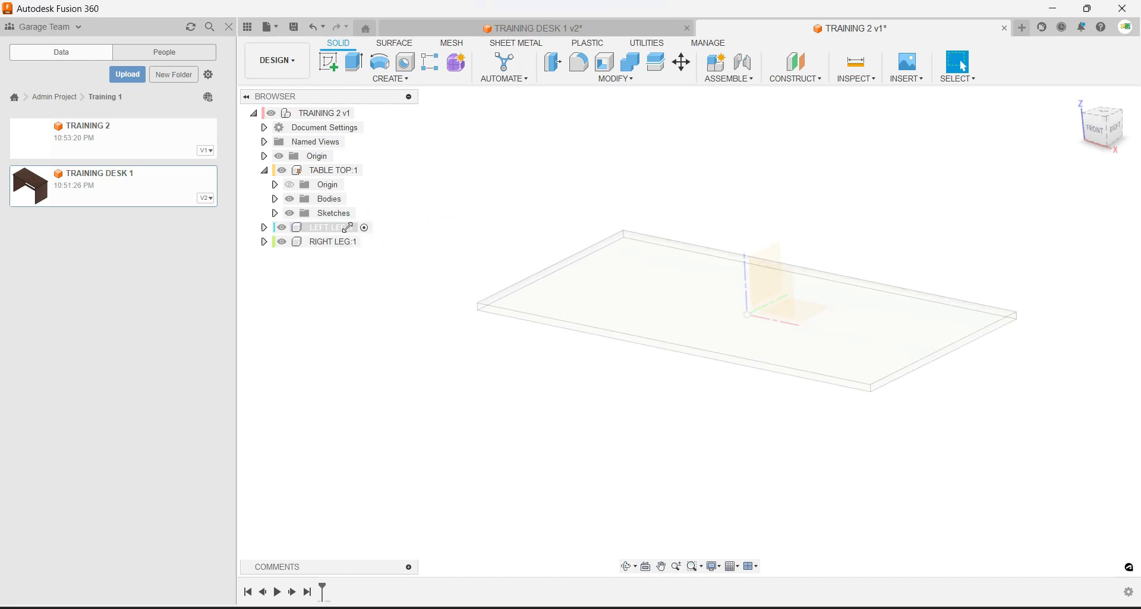
right_click(349, 228)
left_click(308, 321)
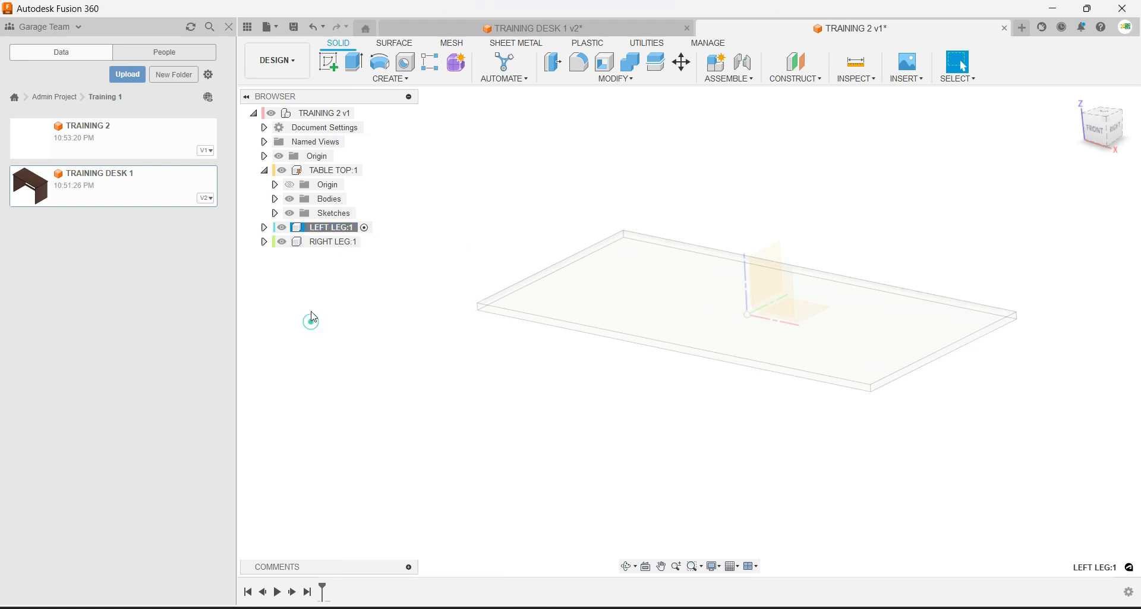
Activate the RIGHT LEG component, and return to the LEFT LEG component as the active one.
right_click(331, 245)
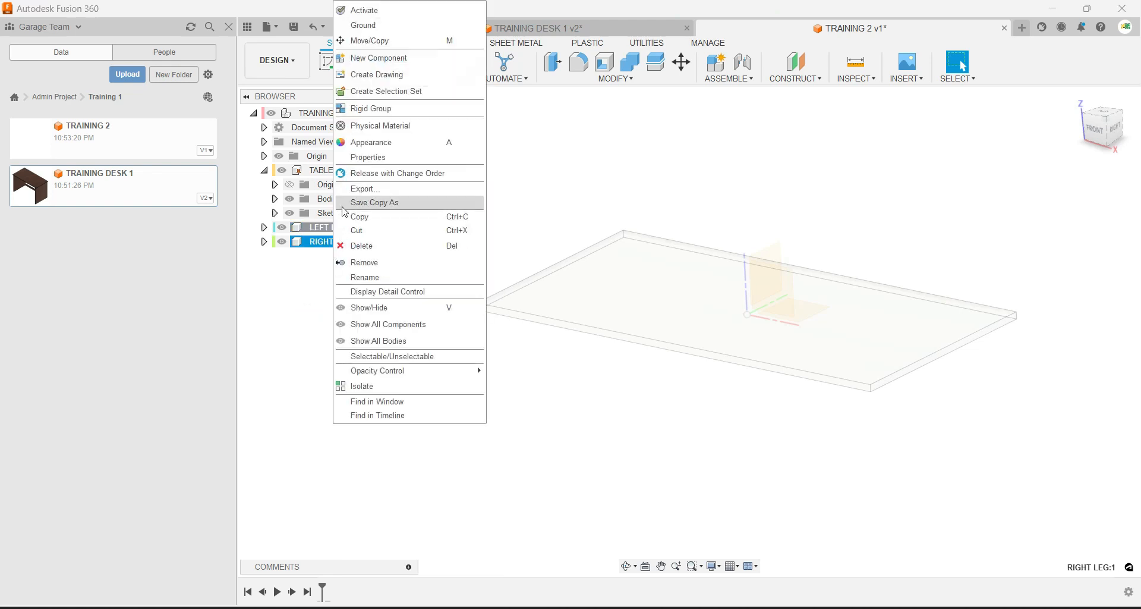
left_click(392, 11)
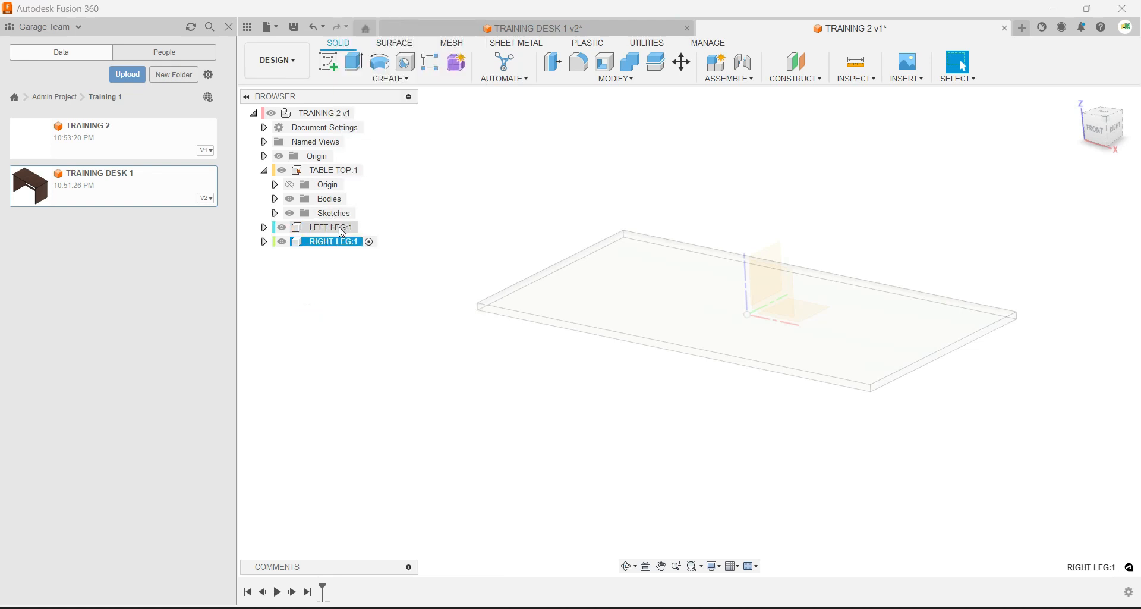
left_click(363, 228, "ctrl")
left_click(366, 231)
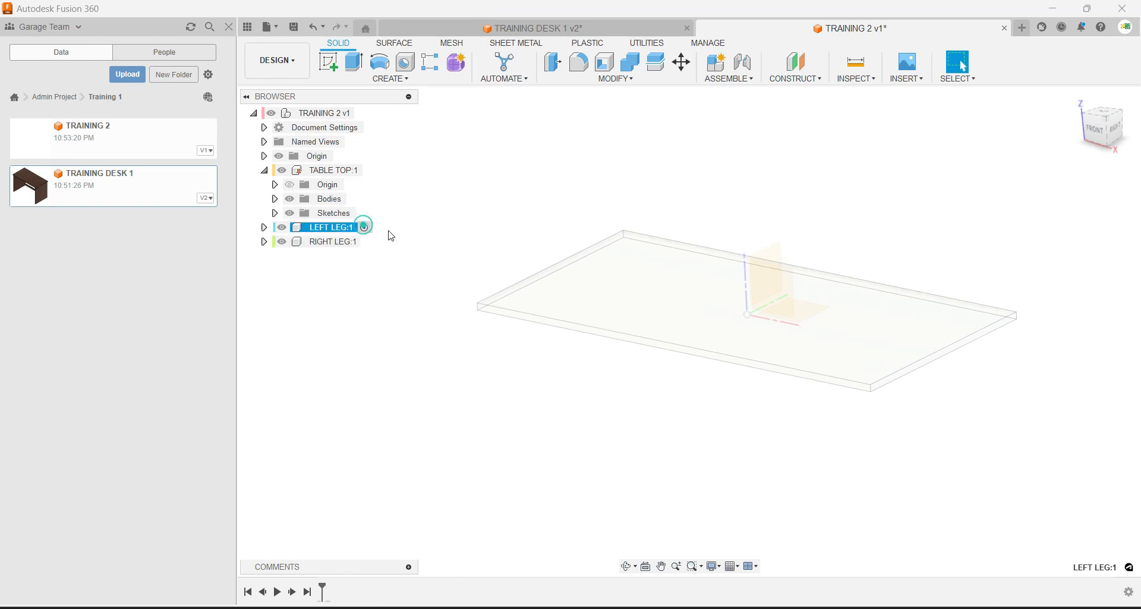
middle_click_drag(456, 247, 561, 272, "shift")
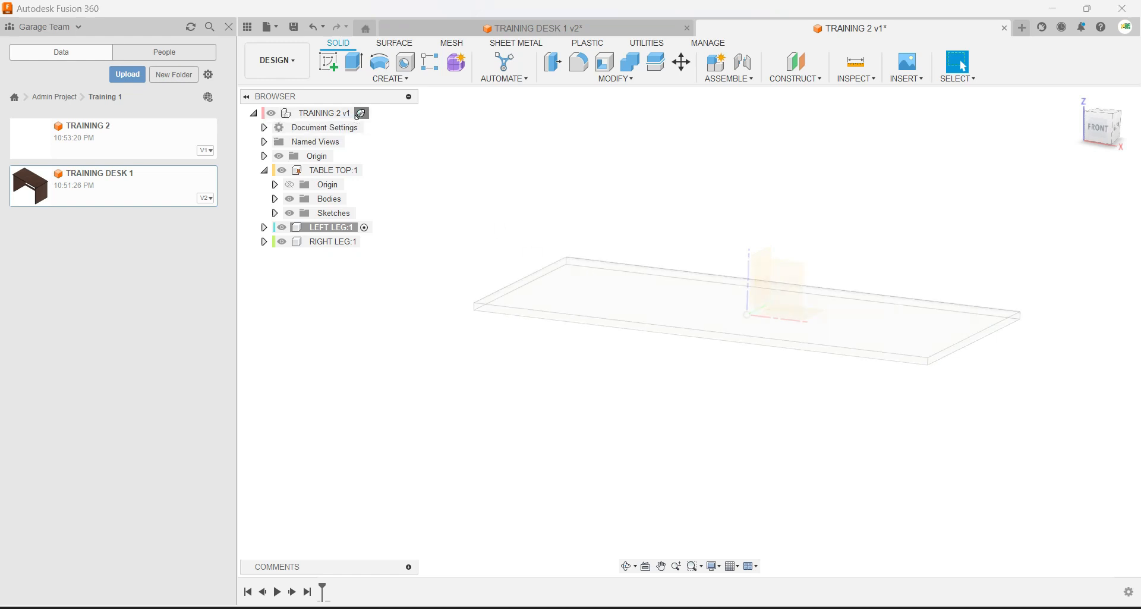
Activate the top-level TRAINING 2 assembly, and switch back to the LEFT LEG component.
left_click(365, 113)
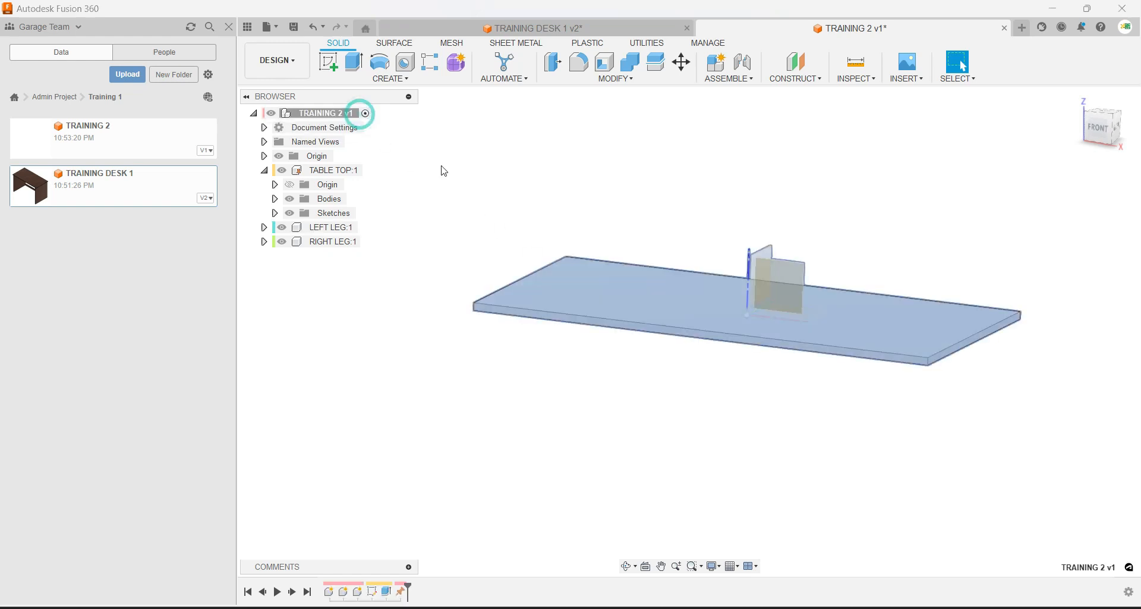
left_click(363, 228)
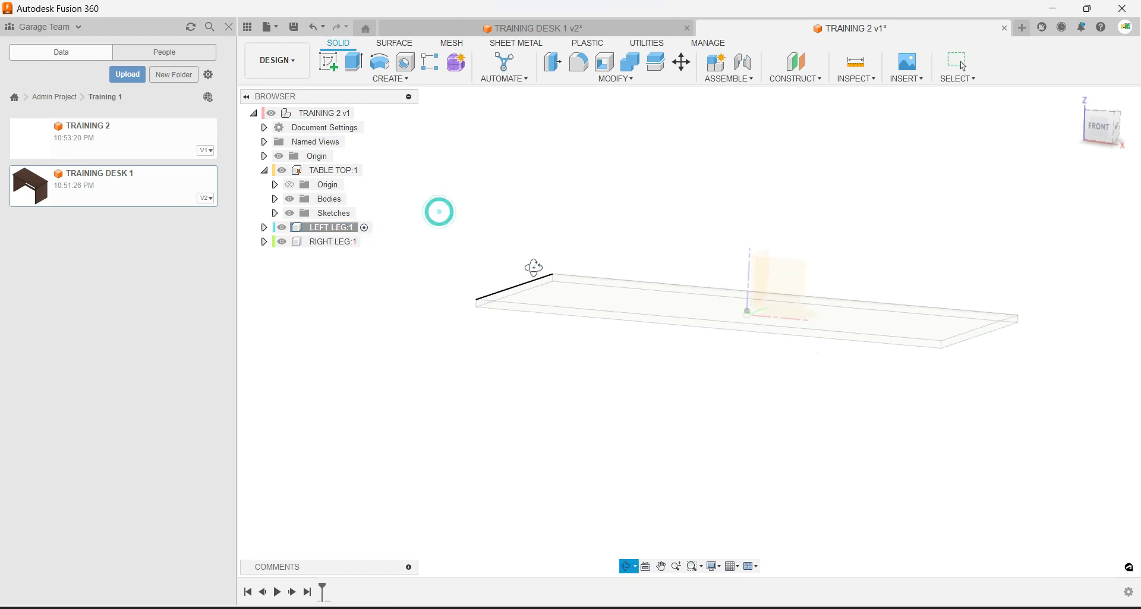
Activate the TABLE TOP component, set its sketch rectangle's long dimension to 55 in and finish the sketch.
left_click(371, 171)
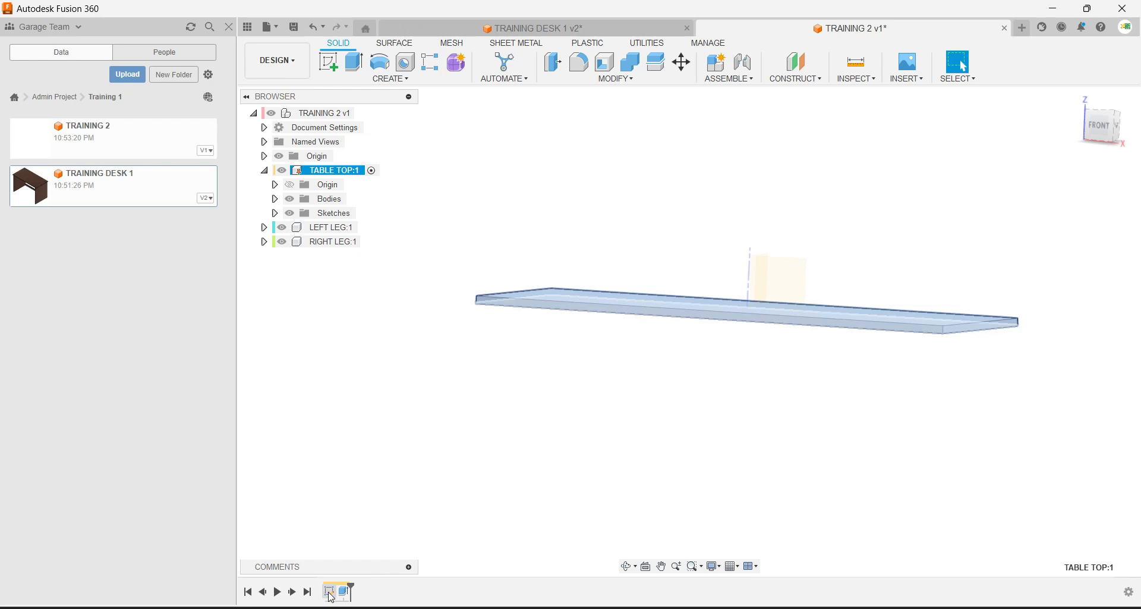
right_click(330, 591)
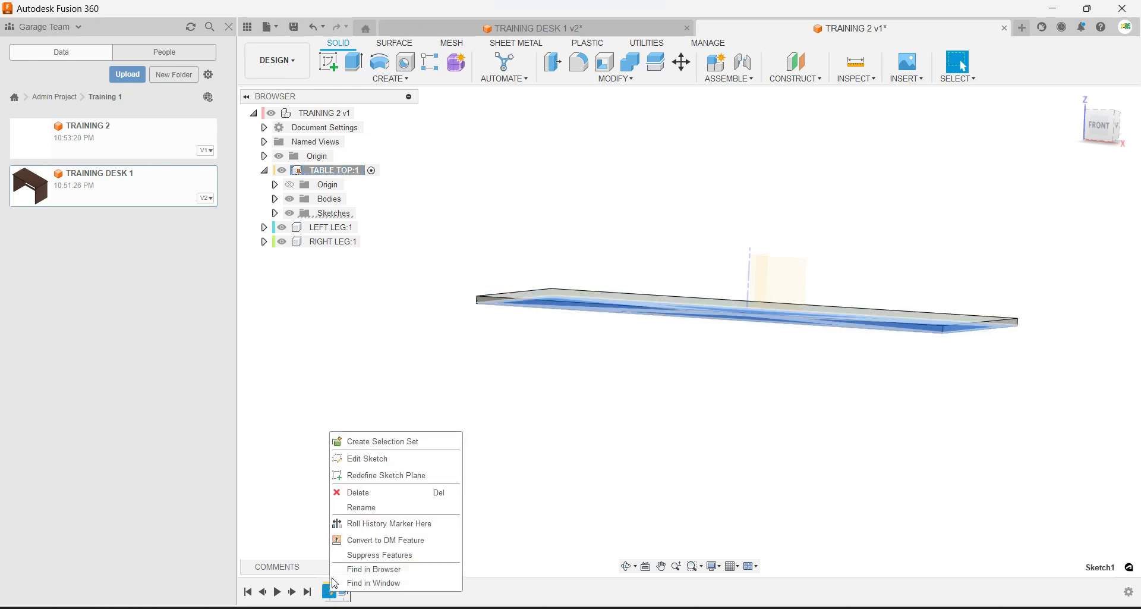
left_click(387, 458)
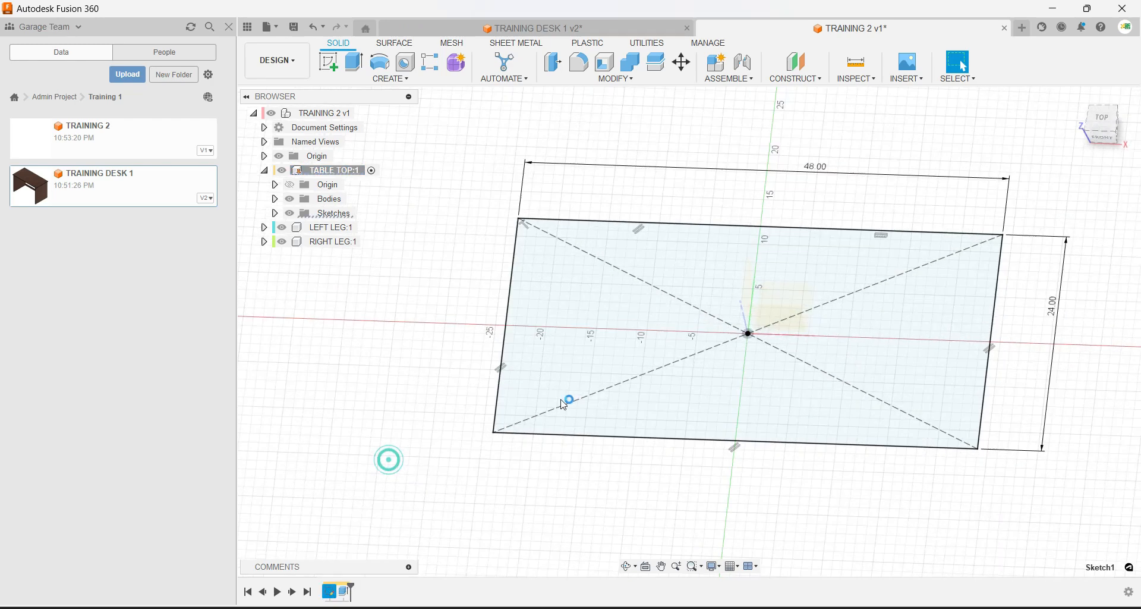
double_click(808, 153)
type("55")
key("Return")
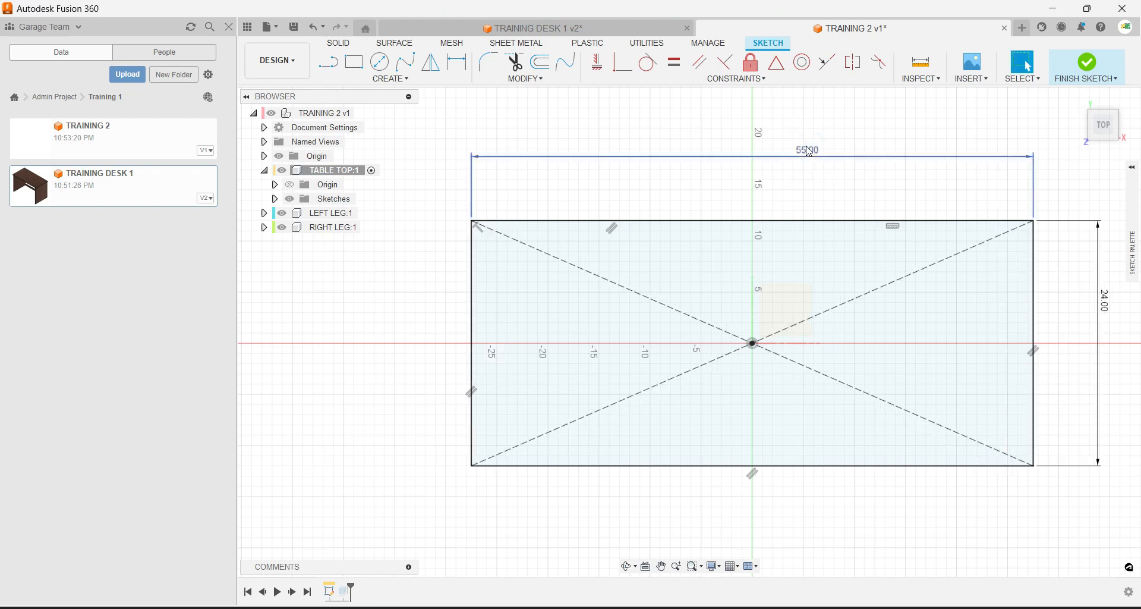
left_click(1081, 68)
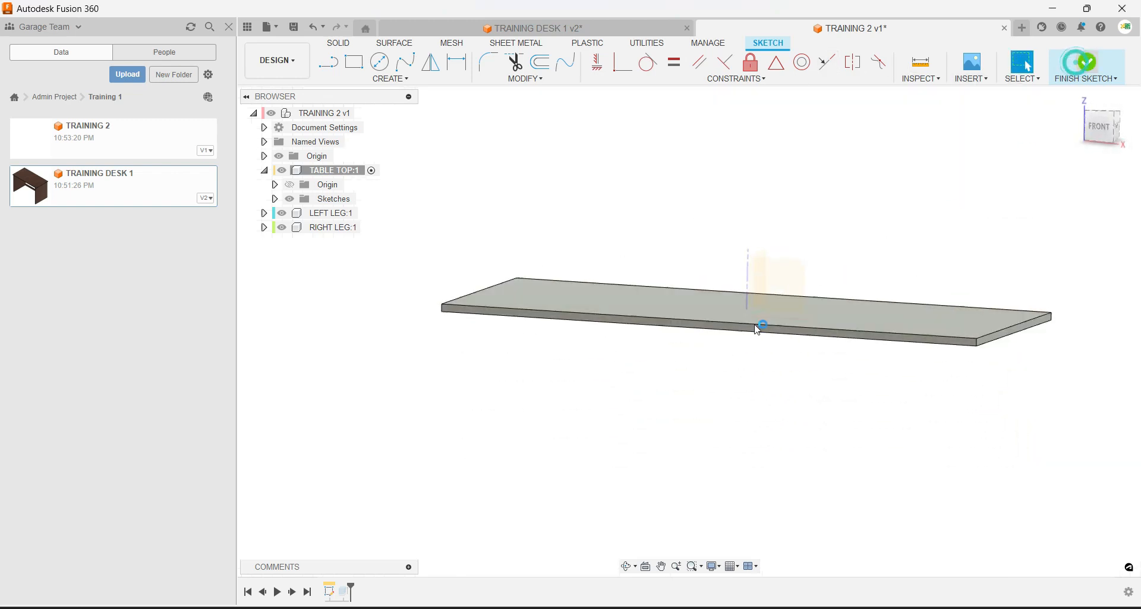
mouse_move(728, 354)
middle_mouse_down("shift")
mouse_move(718, 328)
mouse_move(710, 359)
middle_mouse_up("shift")
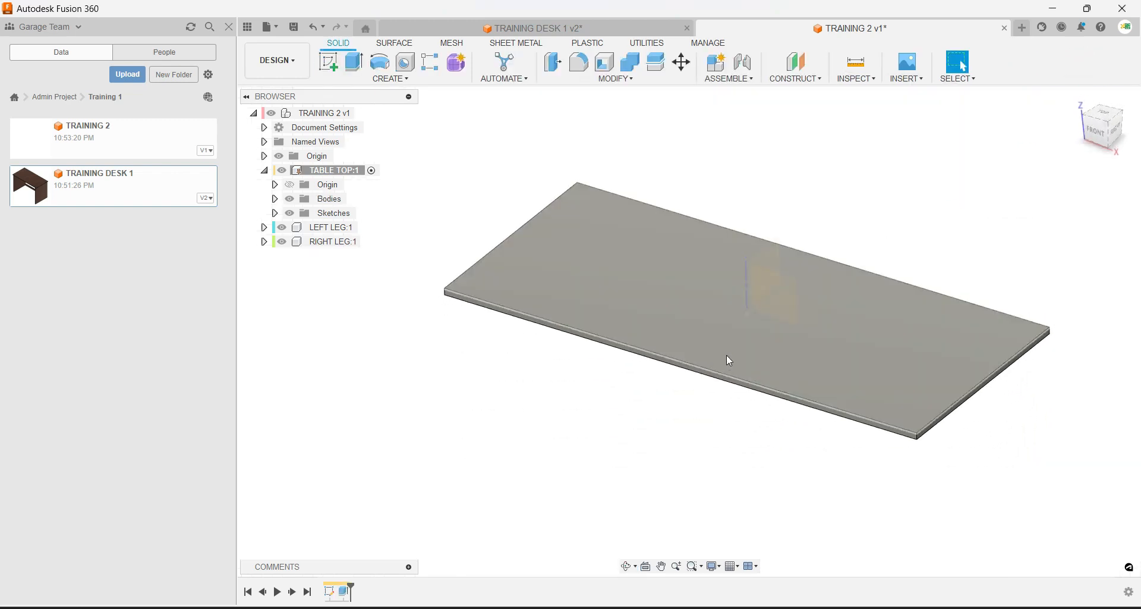
Undo the table top's length change and finish its sketch.
key("ctrl+z")
key("ctrl+z")
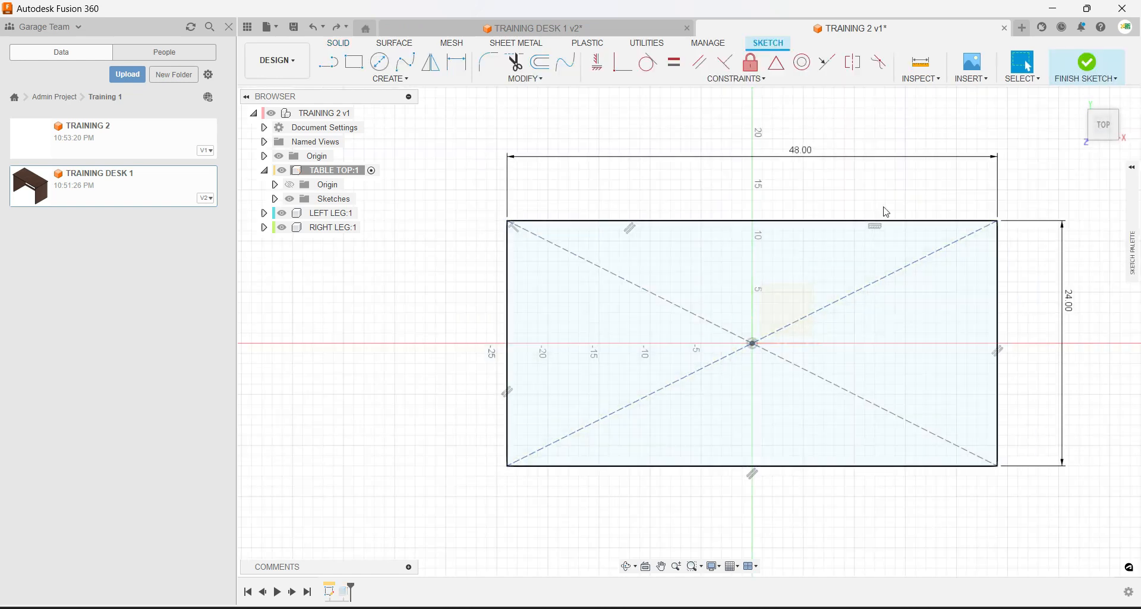
left_click(1087, 63)
left_click(805, 252)
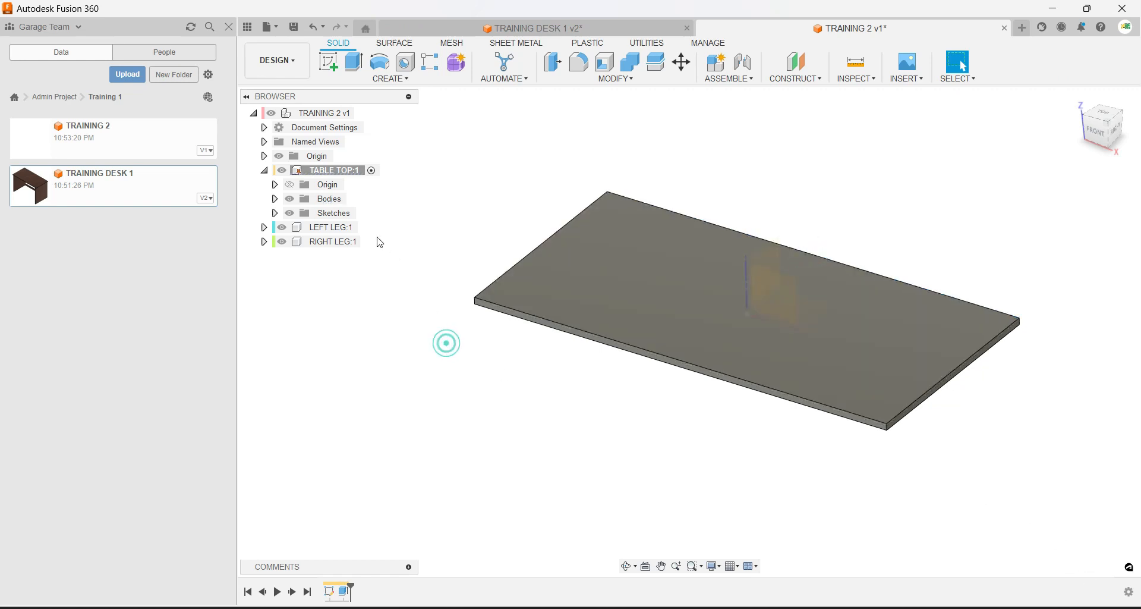
Activate the LEFT LEG component and start a sketch on the underside of the table top.
left_click(364, 226)
middle_click_drag(476, 287, 539, 315, "shift")
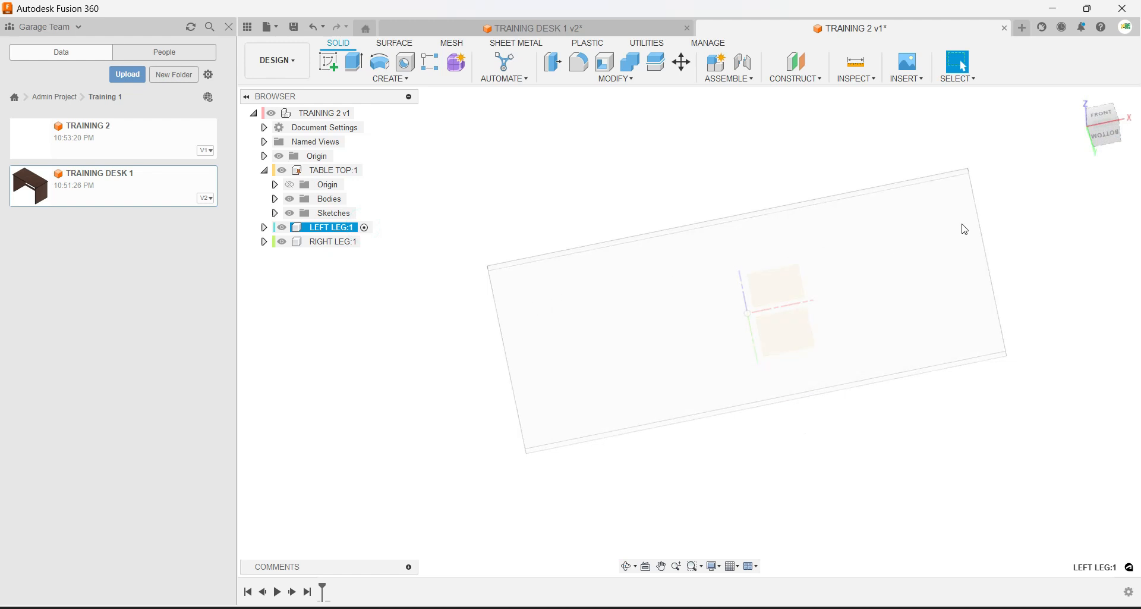
left_click(525, 176)
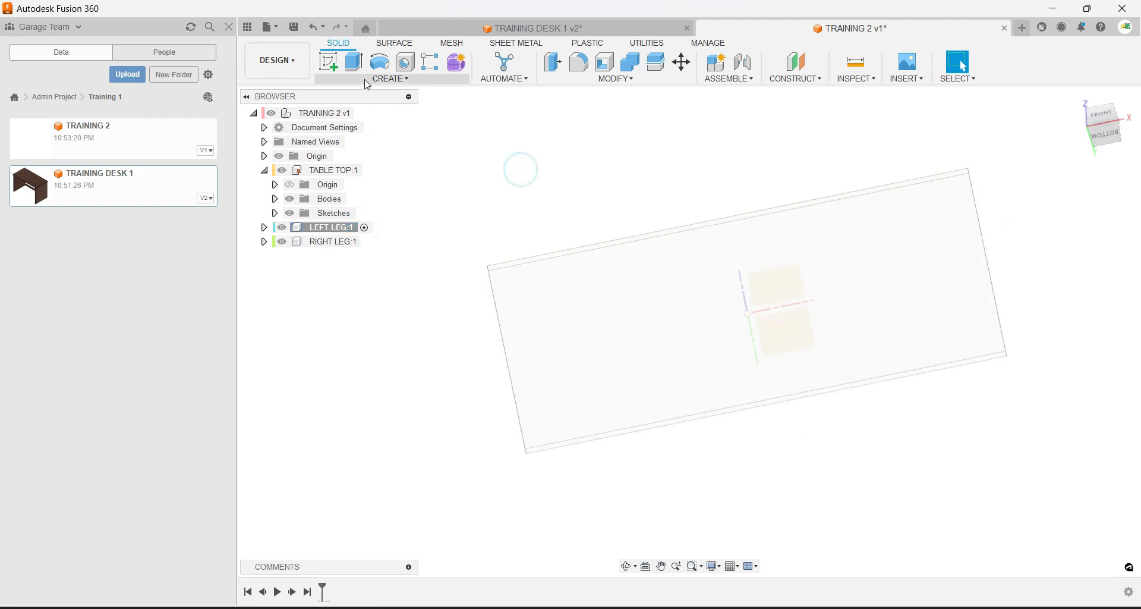
left_click(336, 70)
middle_click_drag(603, 193, 662, 255, "shift")
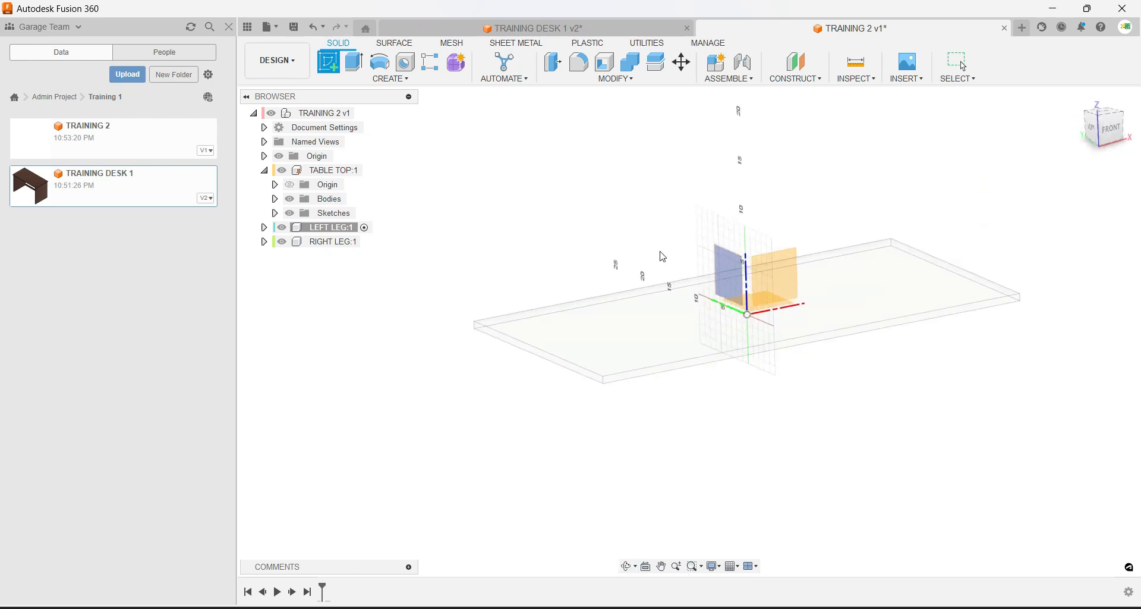
left_click(779, 298)
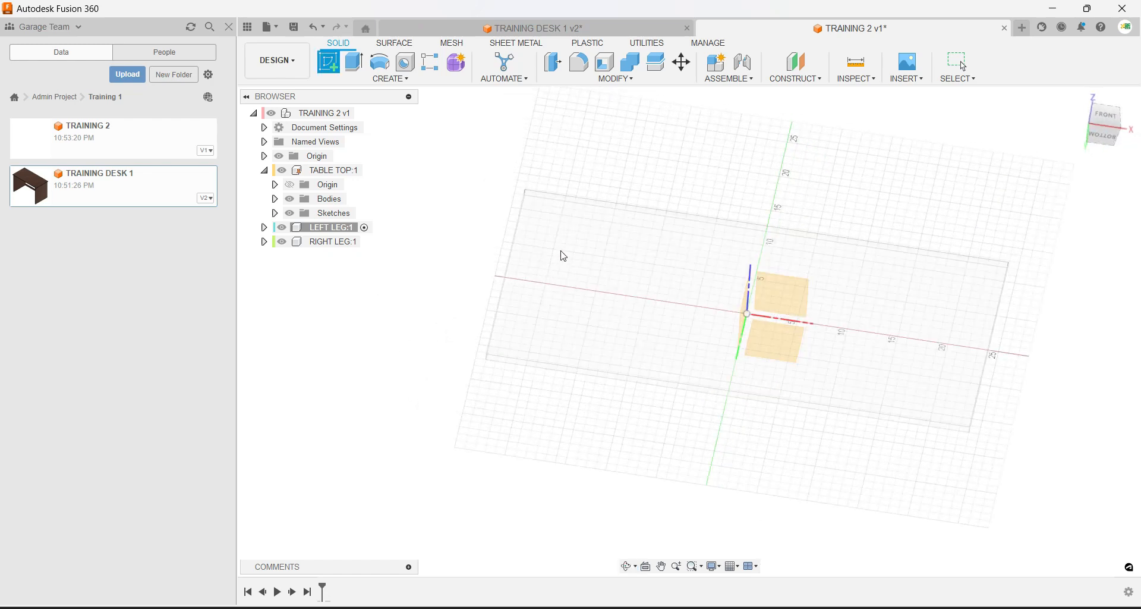
left_click(655, 287)
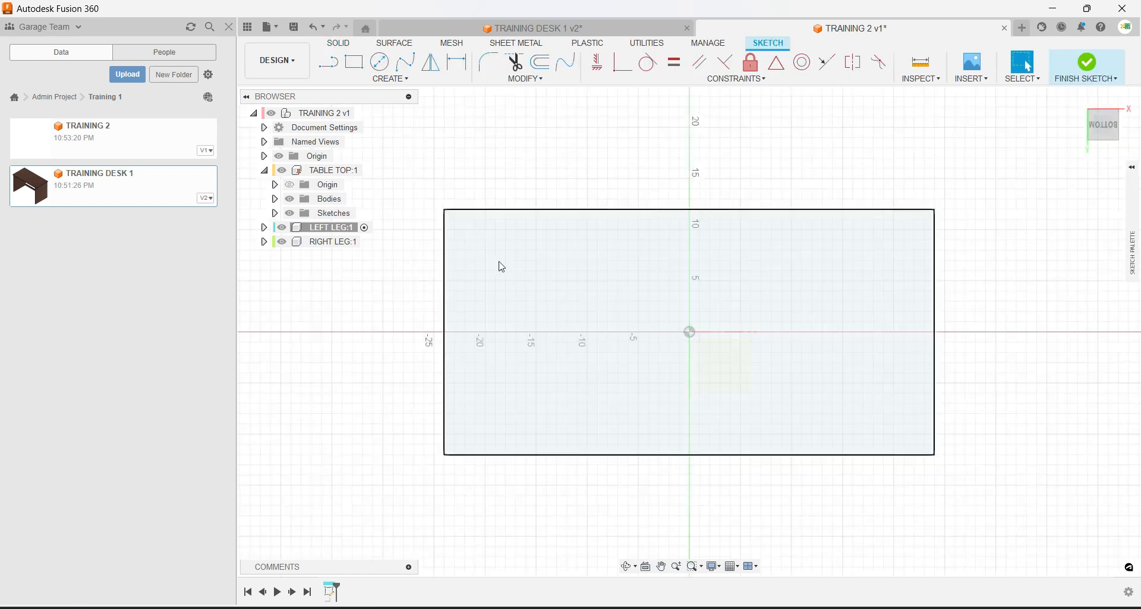
Sketch a two-point rectangle about 3.35 in wide and 24 in long across the table top's full depth, near its left end.
middle_click_drag(479, 324, 501, 323)
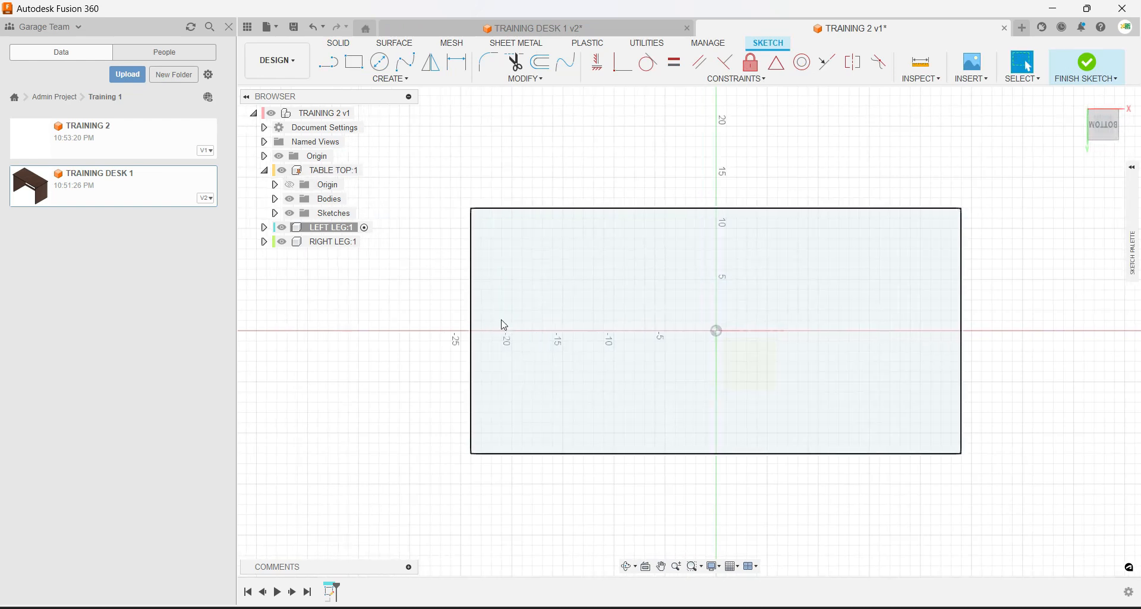
left_click(356, 71)
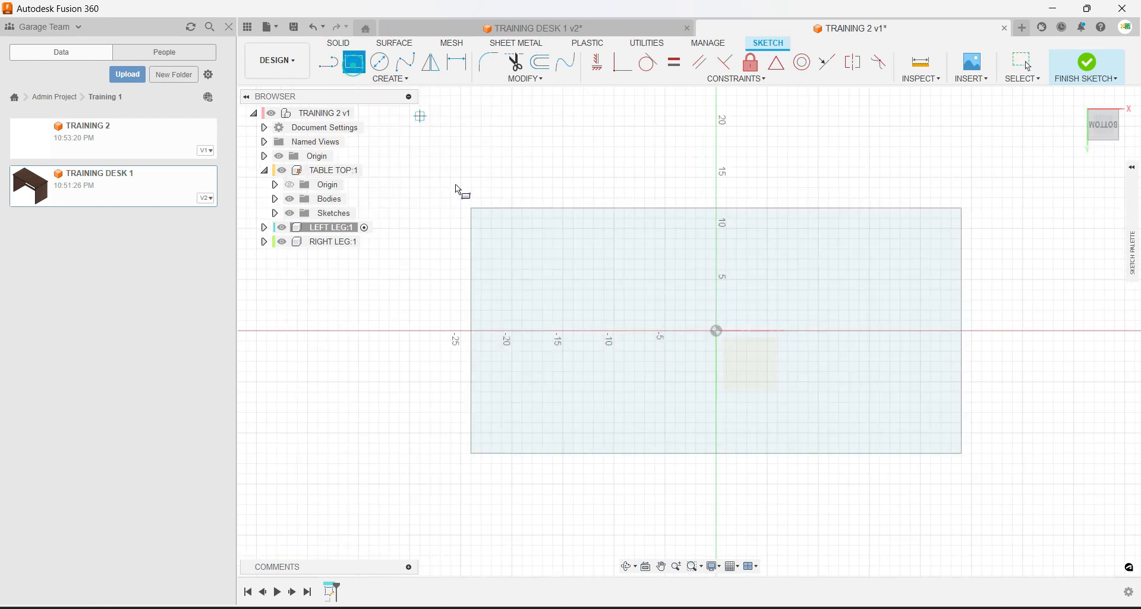
left_click(495, 209)
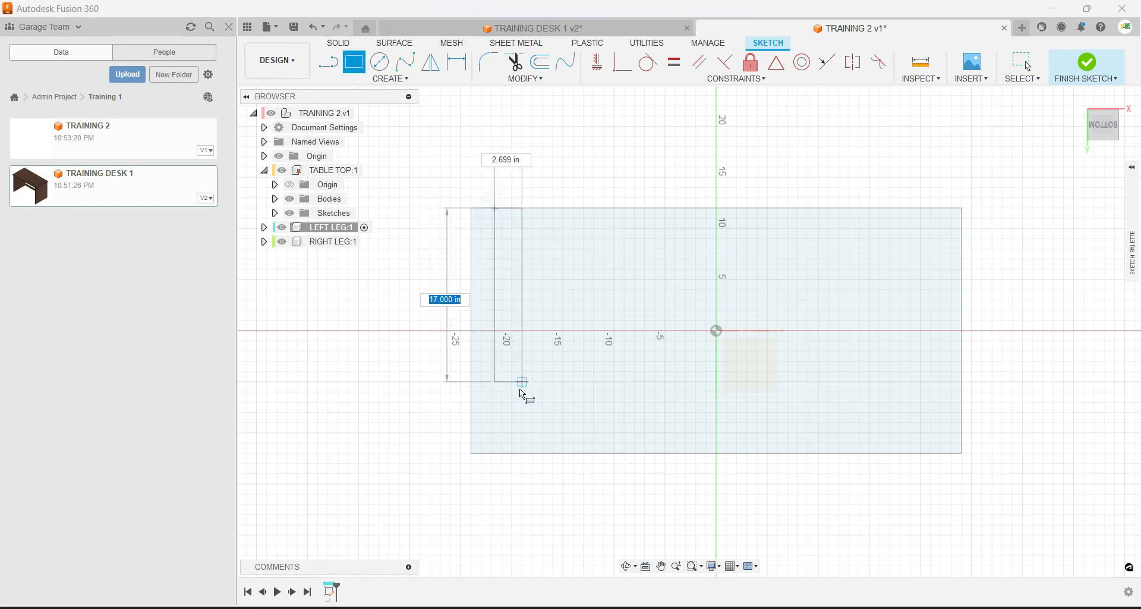
scroll(530, 454, "up", 2)
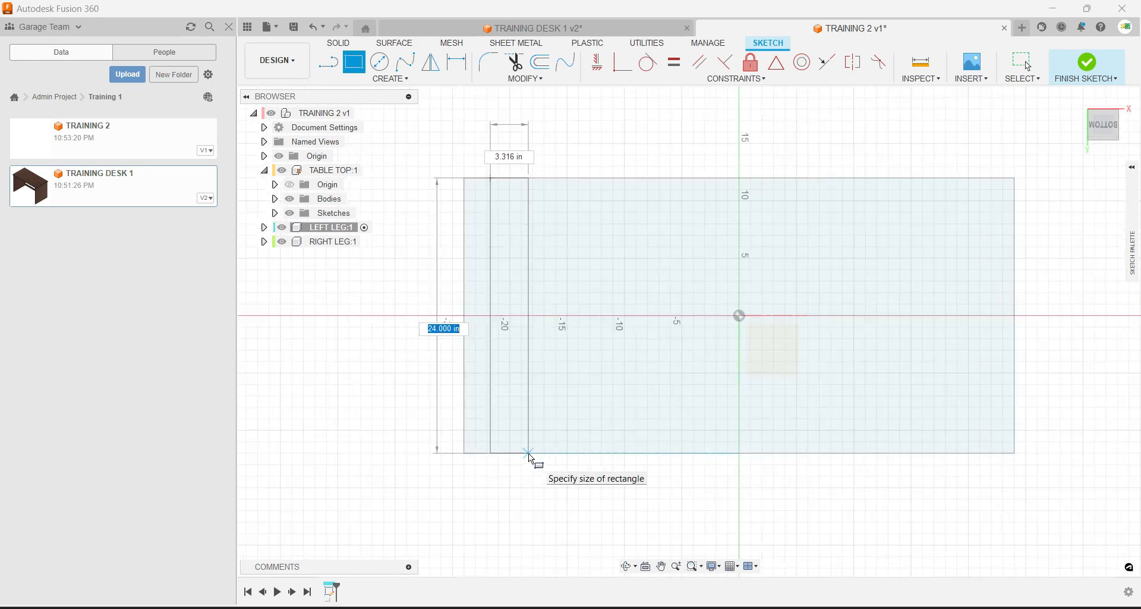
scroll(531, 456, "up", 3)
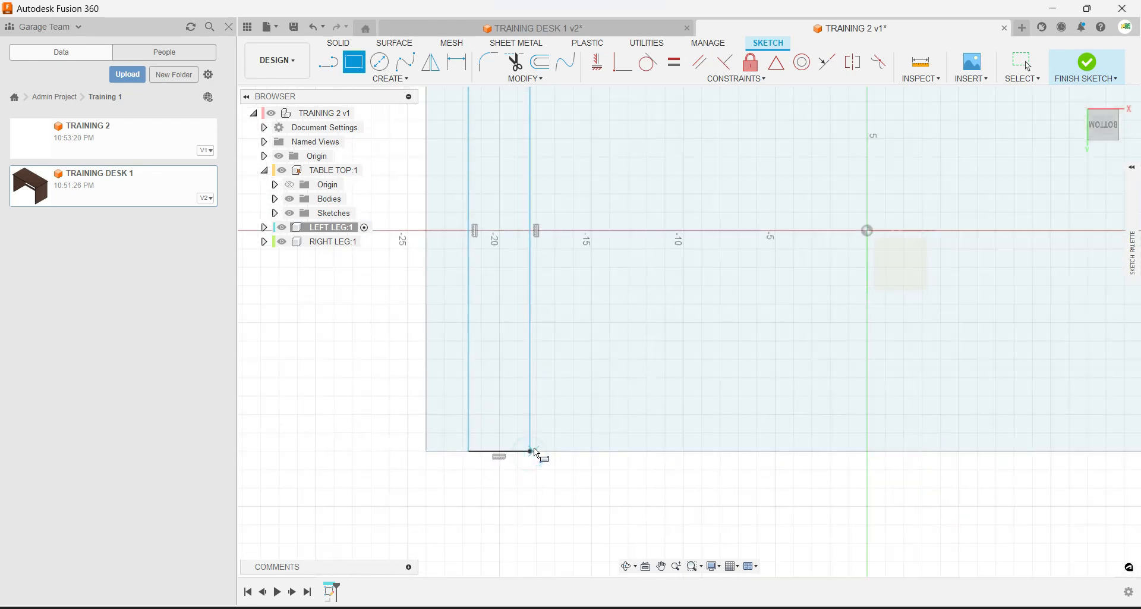
left_click(531, 451)
scroll(532, 394, "down", 4)
key("Escape")
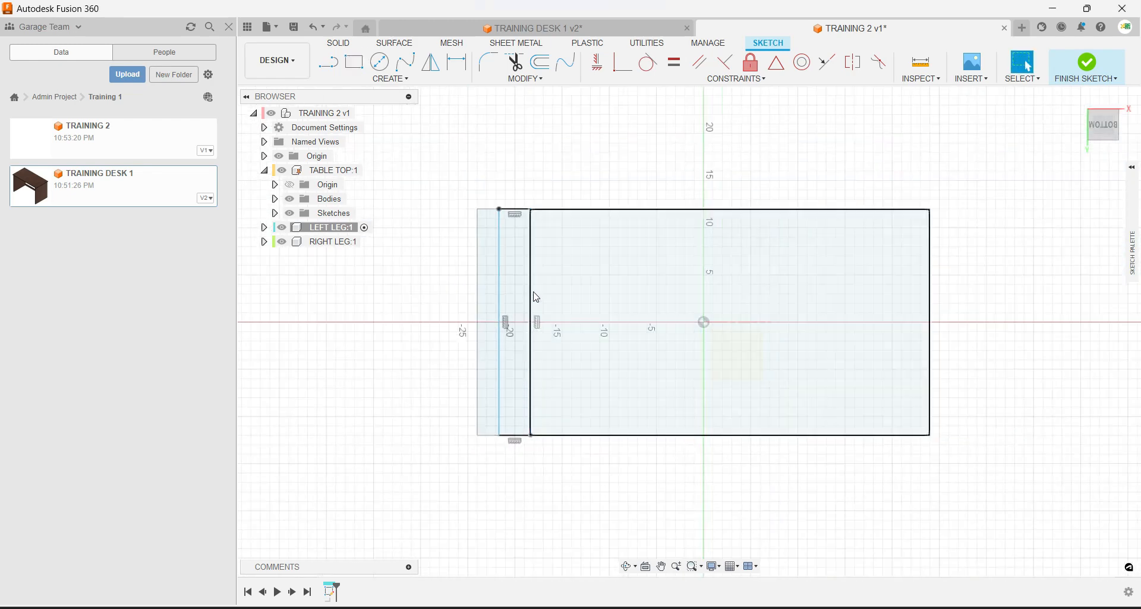
Move the leg rectangle's inner long edge toward the table's centre to widen it to about 8.9 in.
left_click(527, 212)
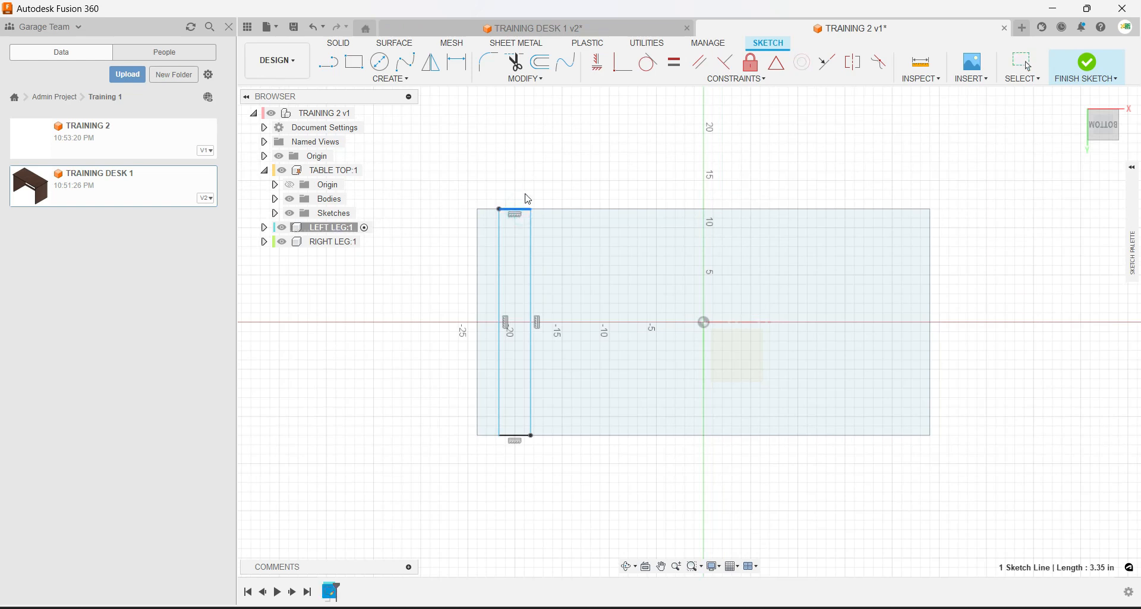
mouse_move(534, 257)
left_mouse_down()
mouse_move(617, 265)
mouse_move(515, 275)
left_mouse_up()
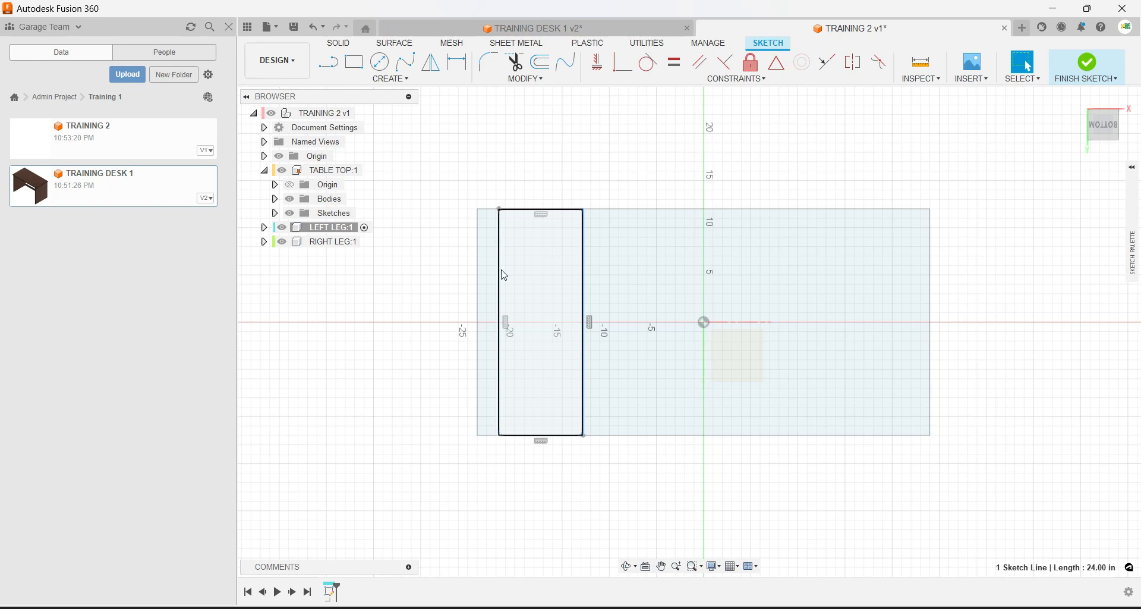
left_click(606, 490)
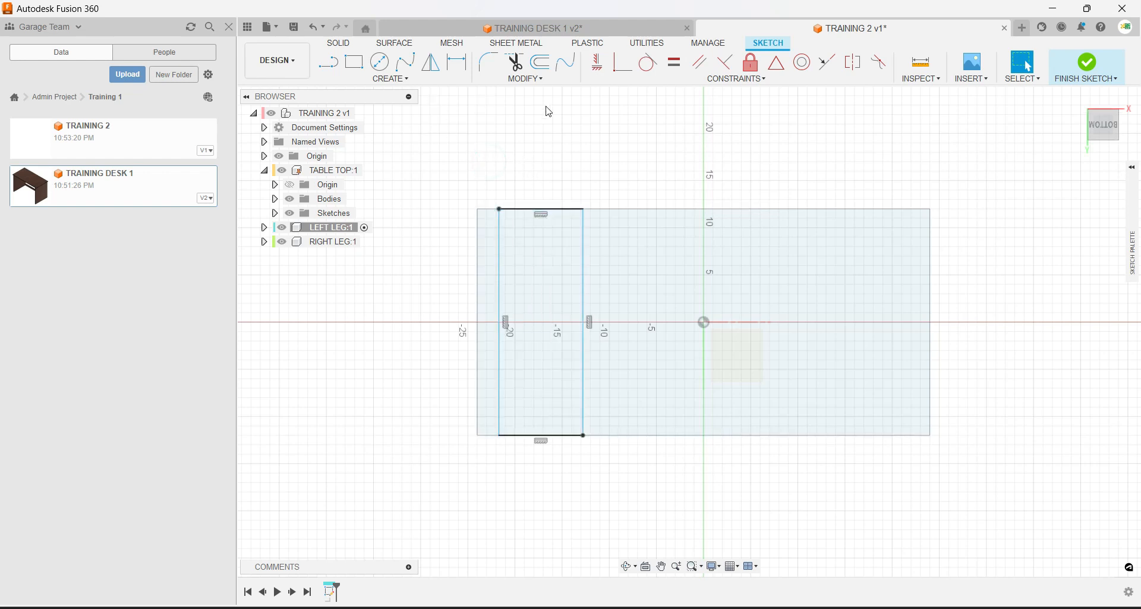
Dimension the leg rectangle's width between its two long edges as 0.75 in.
left_click(463, 64)
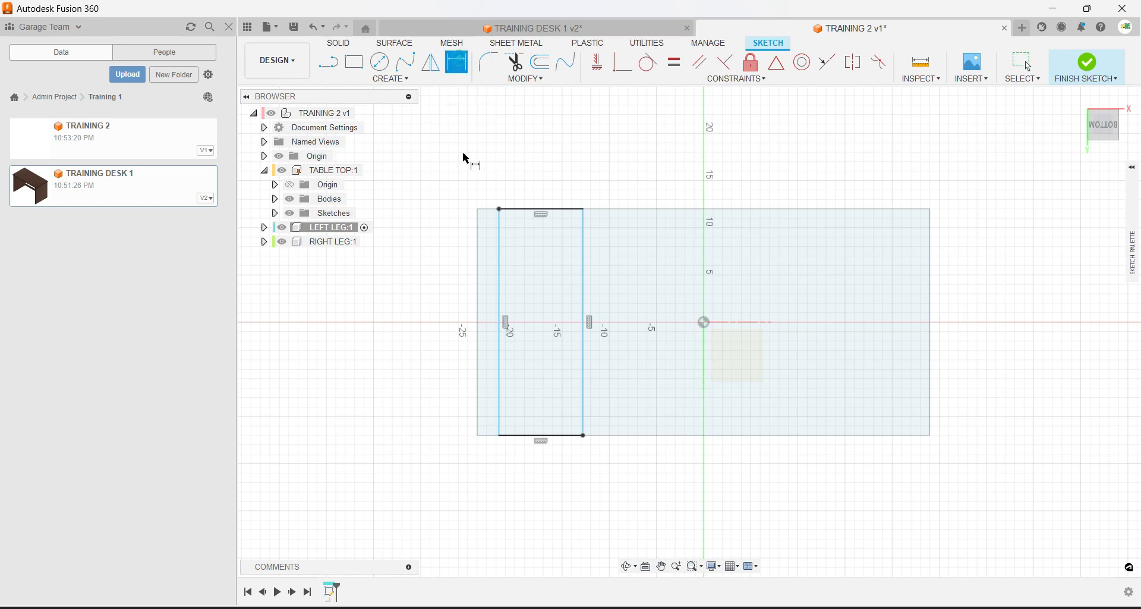
left_click(498, 233)
left_click(583, 235)
left_click(544, 177)
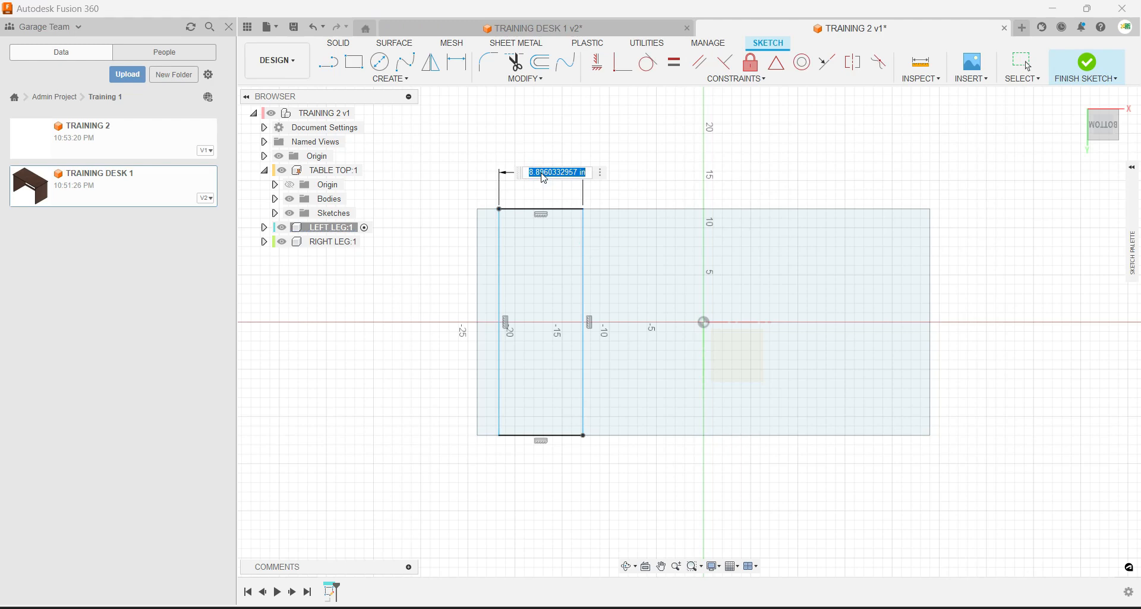
key("Return")
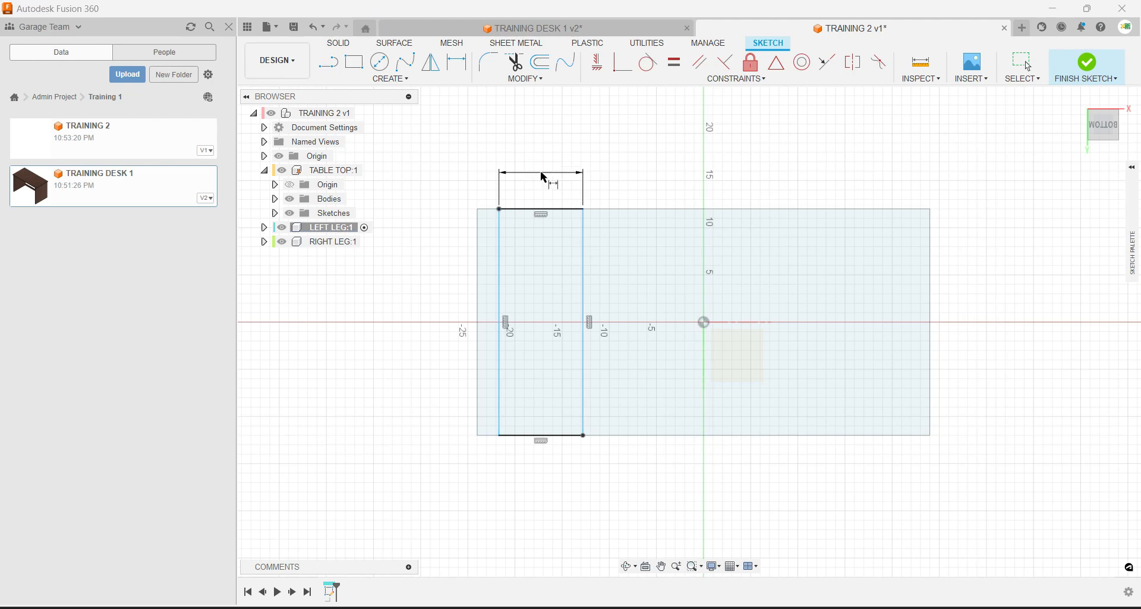
key("Escape")
Dimension the offset from the table top's left edge to the leg rectangle's nearer long edge as 2 in.
scroll(586, 184, "up", 3)
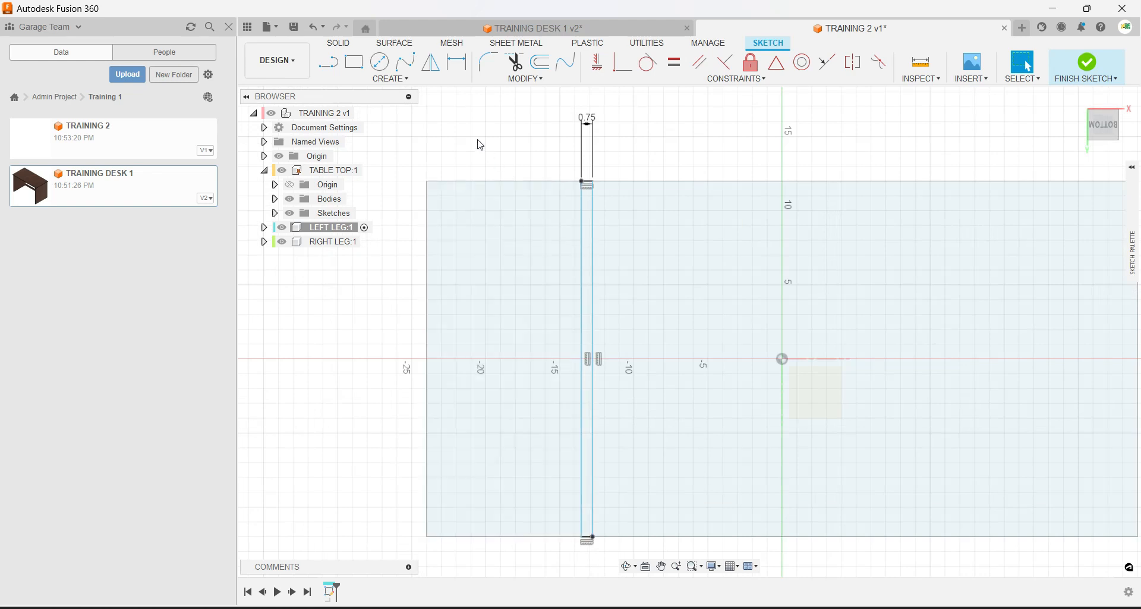
left_click(458, 61)
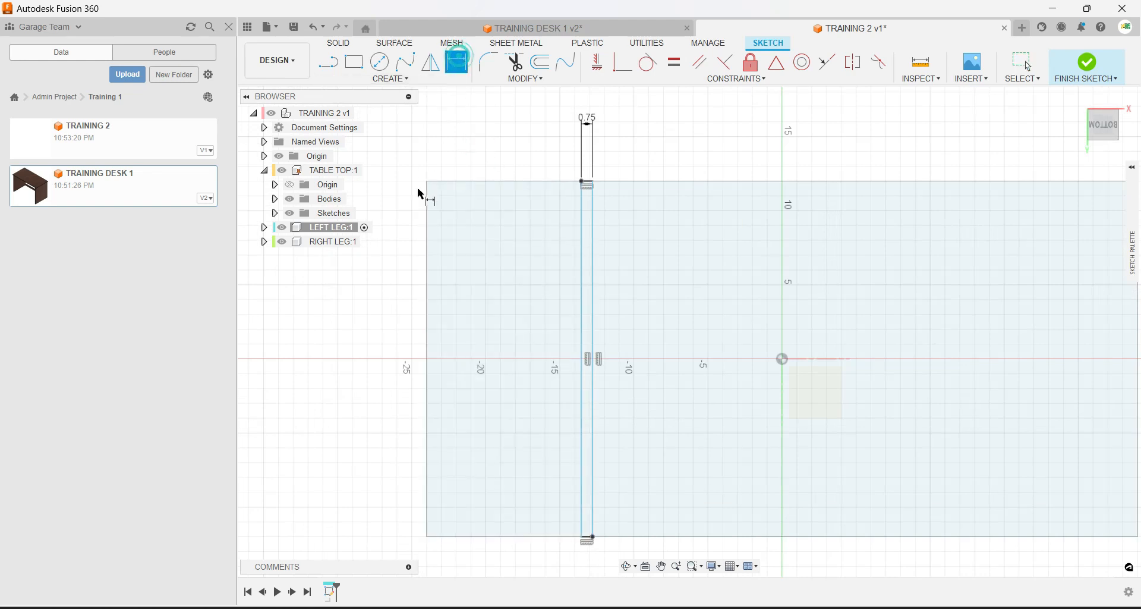
left_click(427, 224)
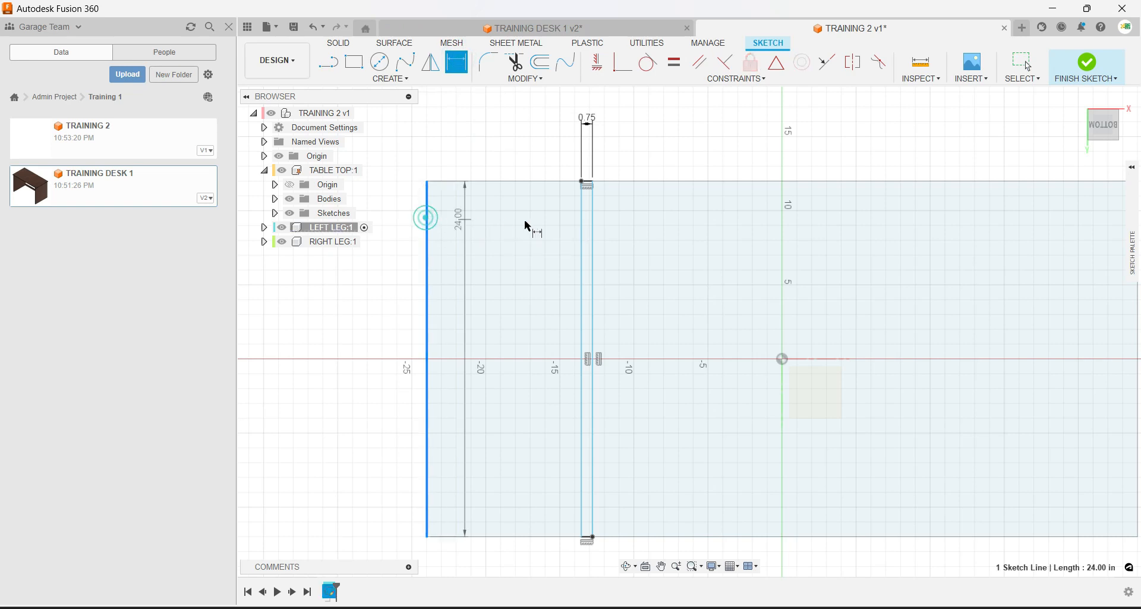
left_click(581, 231)
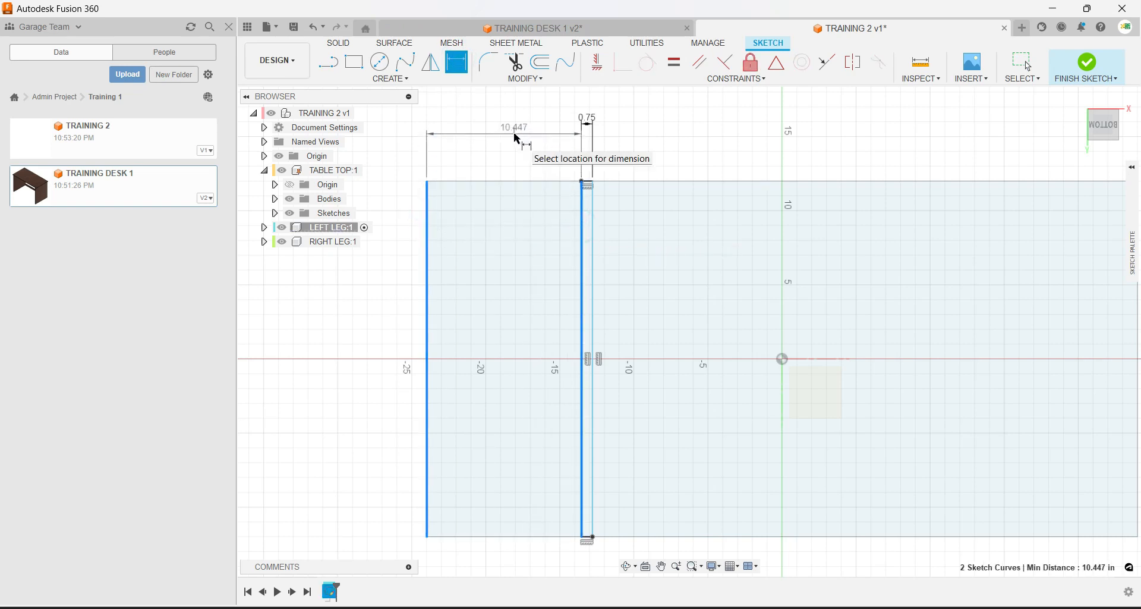
left_click(507, 119)
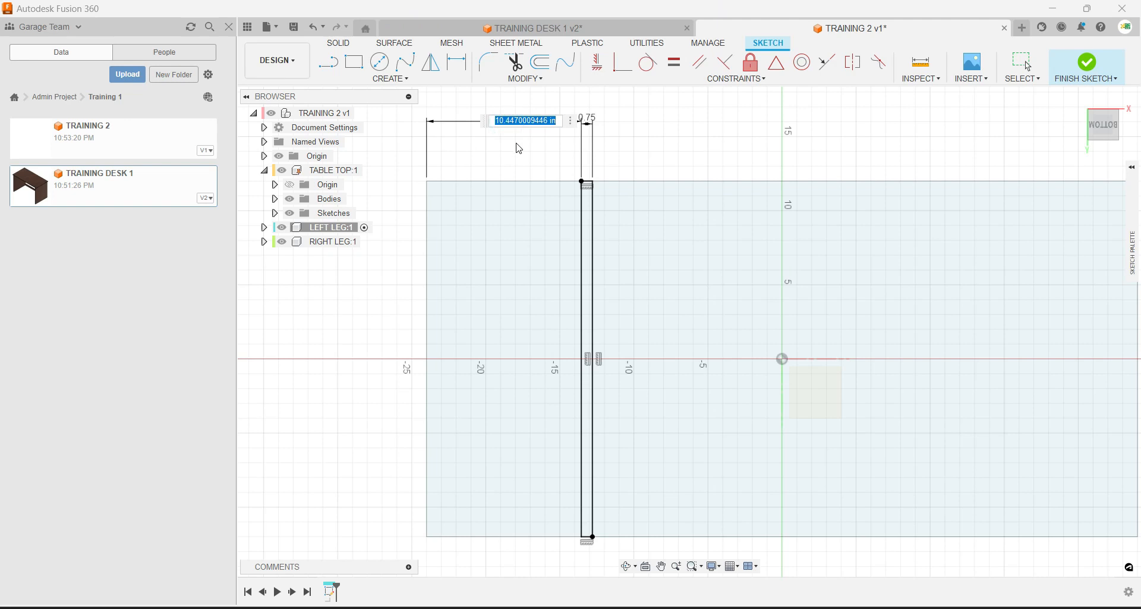
type("2")
key("Return")
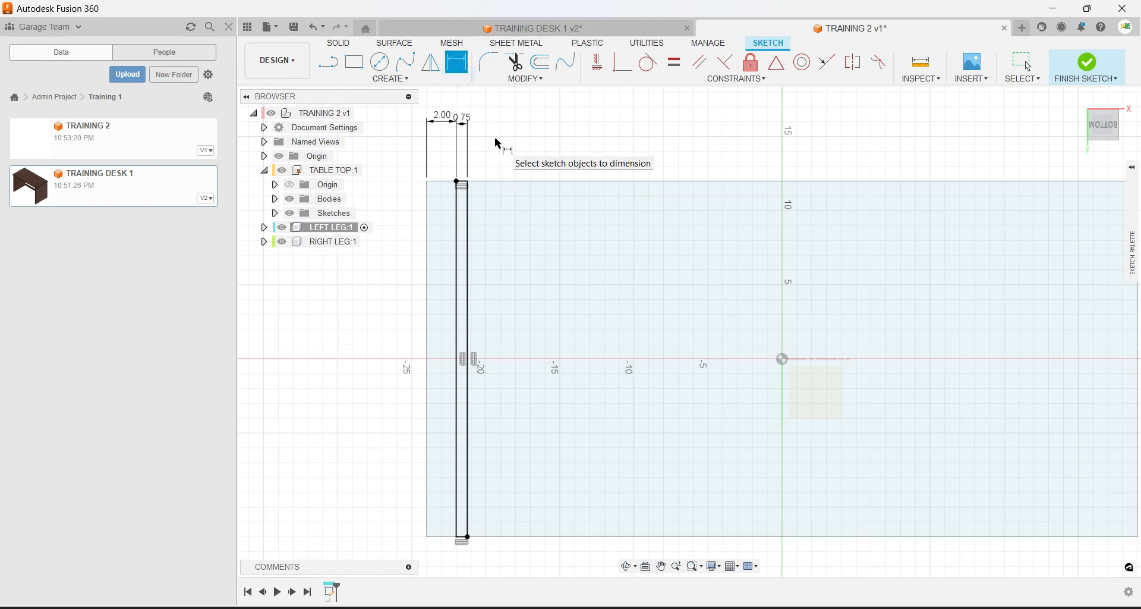
key("Escape")
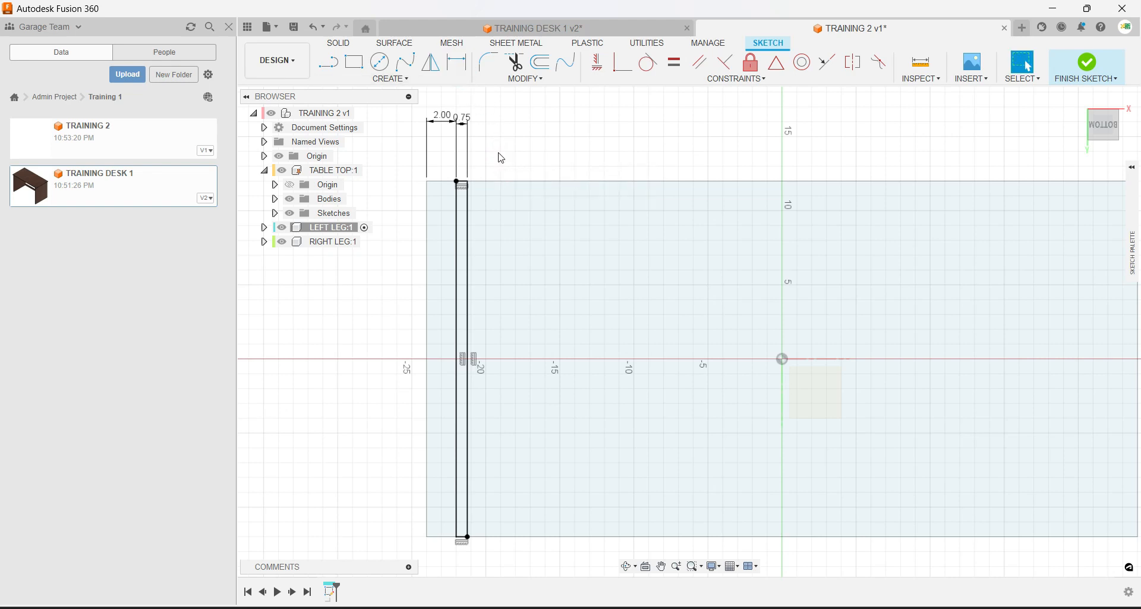
scroll(505, 167, "down", 2)
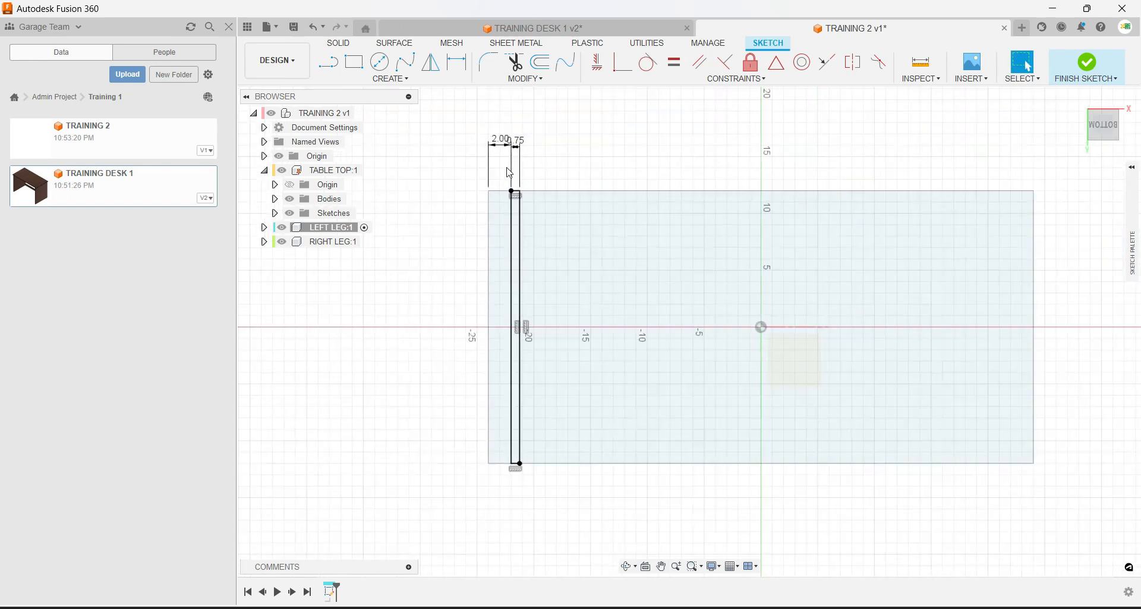
Move the leg's 0.75 in width dimension label away from the 2 in offset dimension and finish the left leg sketch.
scroll(514, 151, "up", 3)
left_click_drag(522, 139, 547, 132)
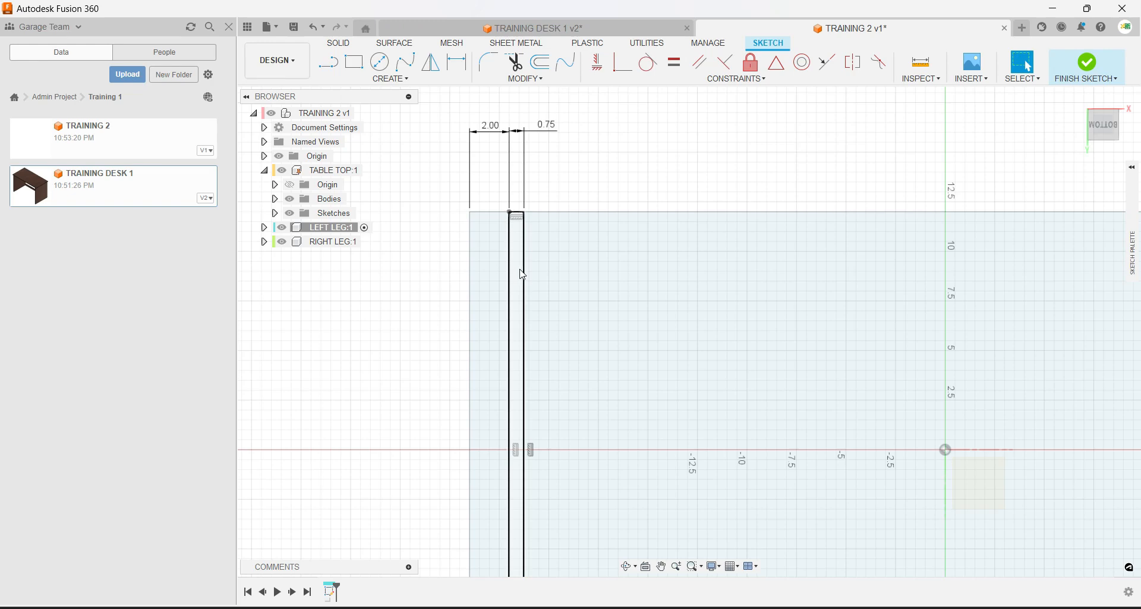
middle_click_drag(535, 221, 549, 274, "shift")
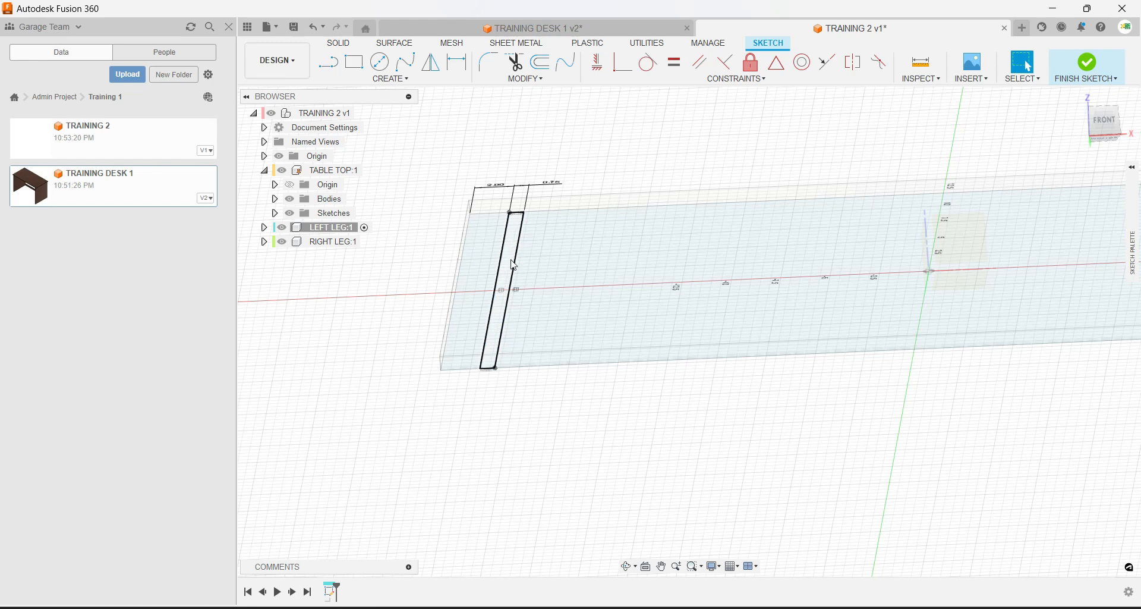
left_click(1077, 66)
Extrude the left leg's narrow rectangle 28.75 in downward from the table top's underside as a new body.
mouse_move(681, 227)
middle_mouse_down("shift")
mouse_move(671, 275)
mouse_move(678, 235)
middle_mouse_up("shift")
scroll(680, 236, "up", 2)
scroll(680, 236, "down", 5)
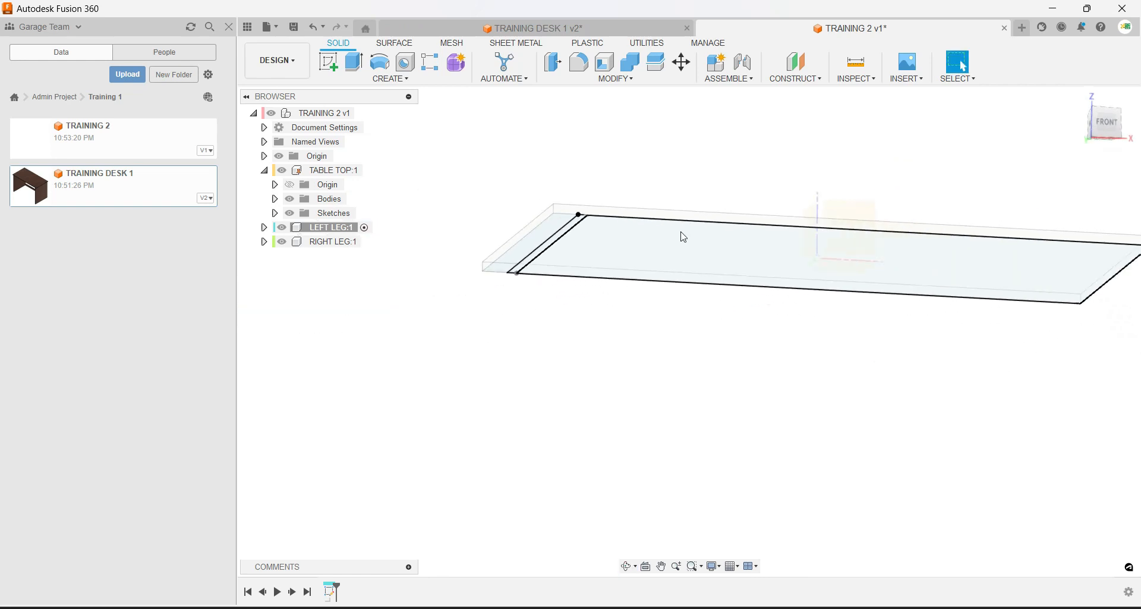
scroll(681, 233, "down", 1)
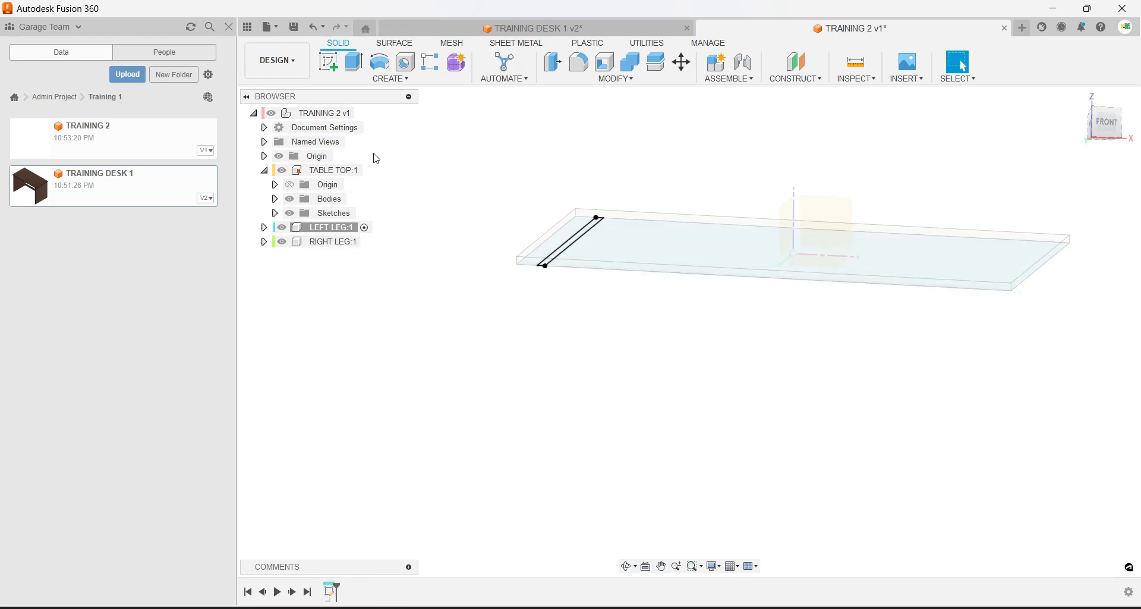
left_click(354, 61)
scroll(589, 241, "up", 5)
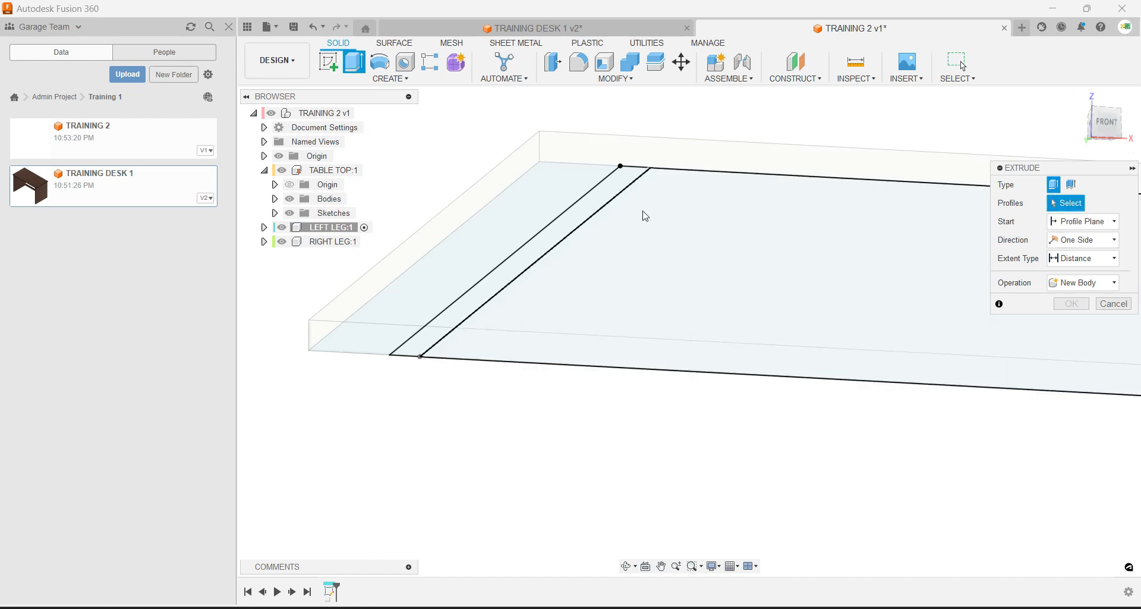
left_click(610, 199)
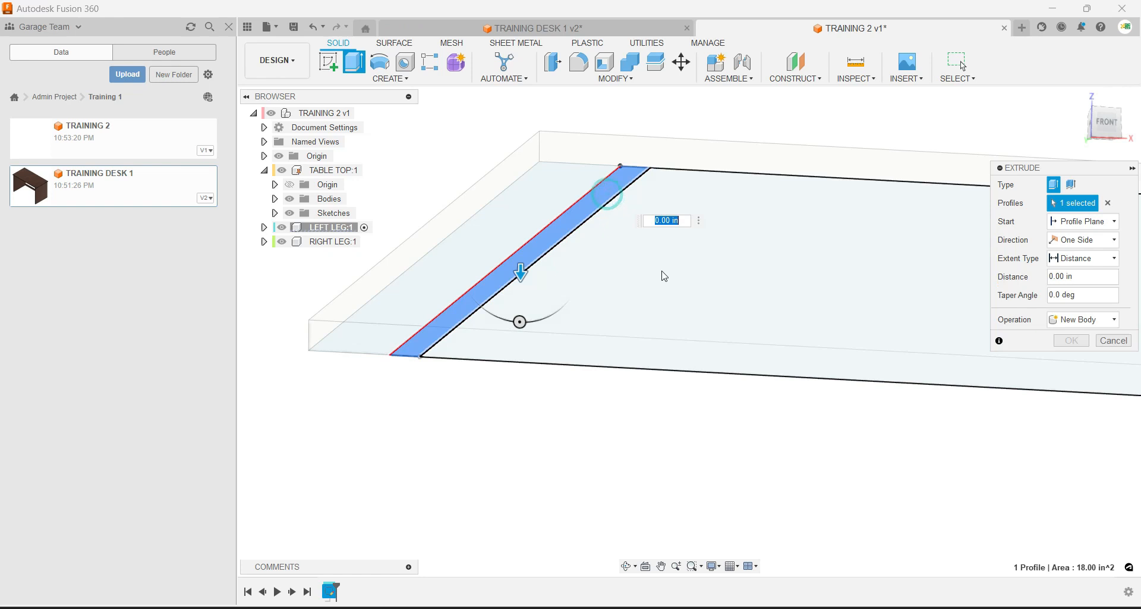
left_click_drag(521, 271, 700, 400)
scroll(708, 399, "down", 5)
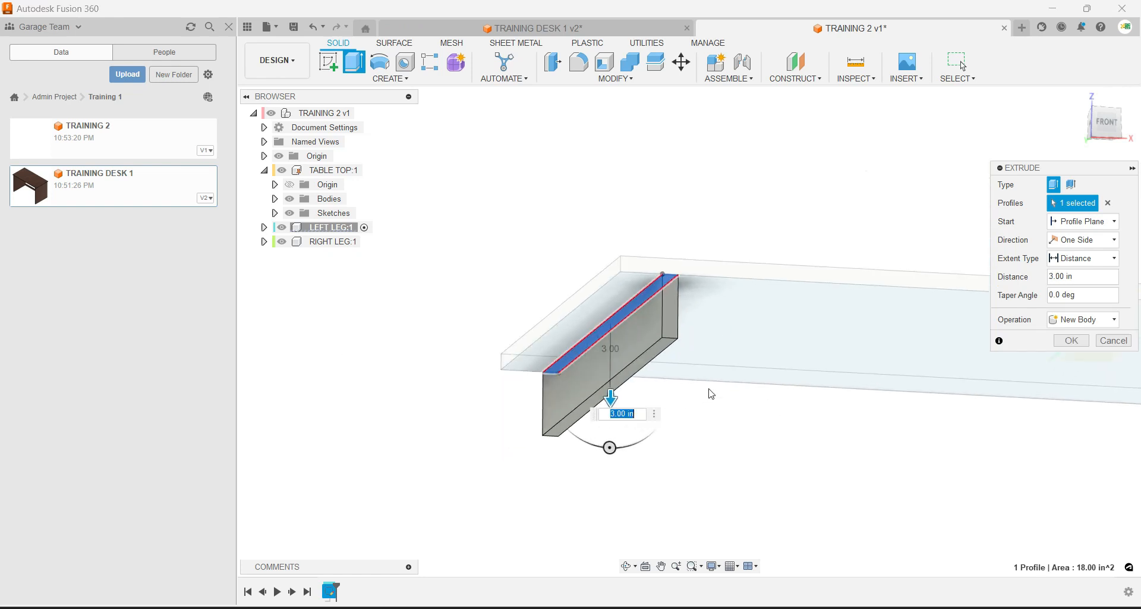
scroll(716, 384, "down", 1)
middle_click_drag(806, 357, 721, 318)
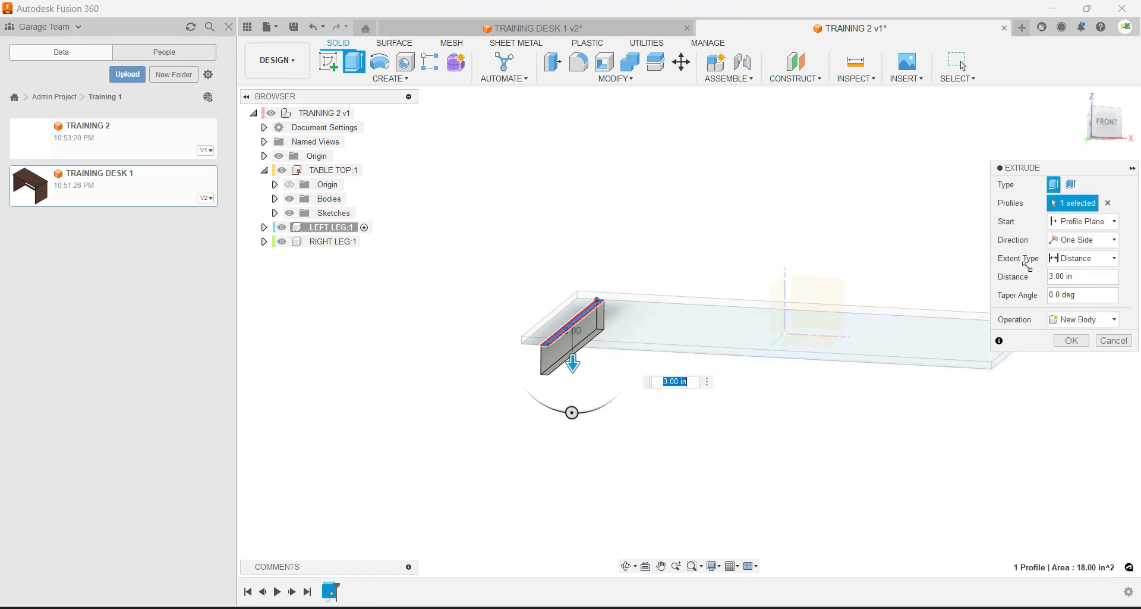
left_click(1085, 280)
left_click_drag(1072, 279, 1043, 284)
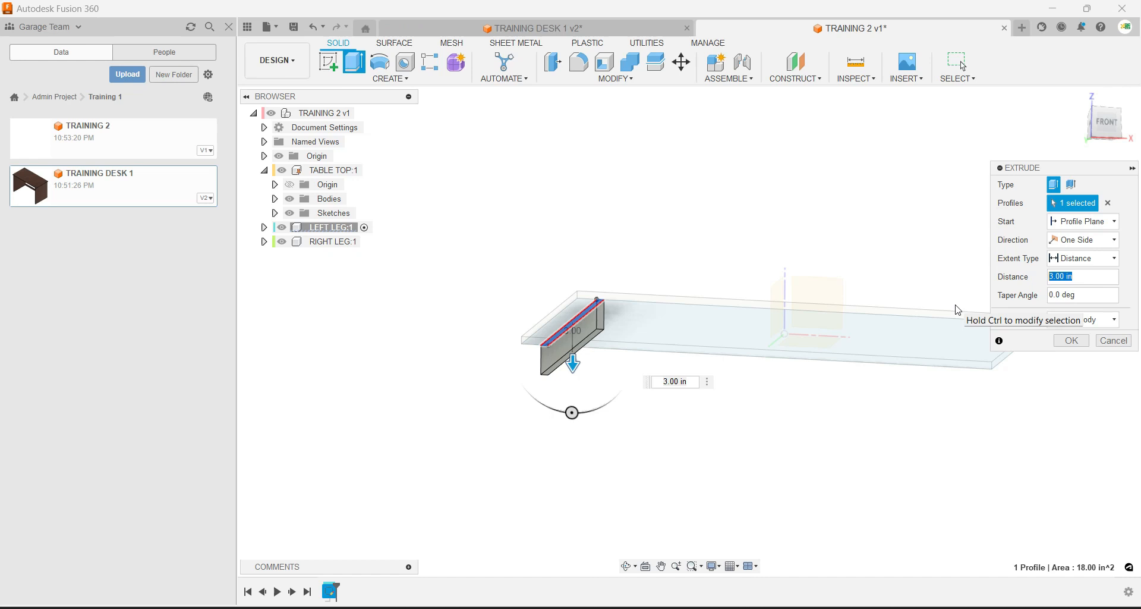
type("8")
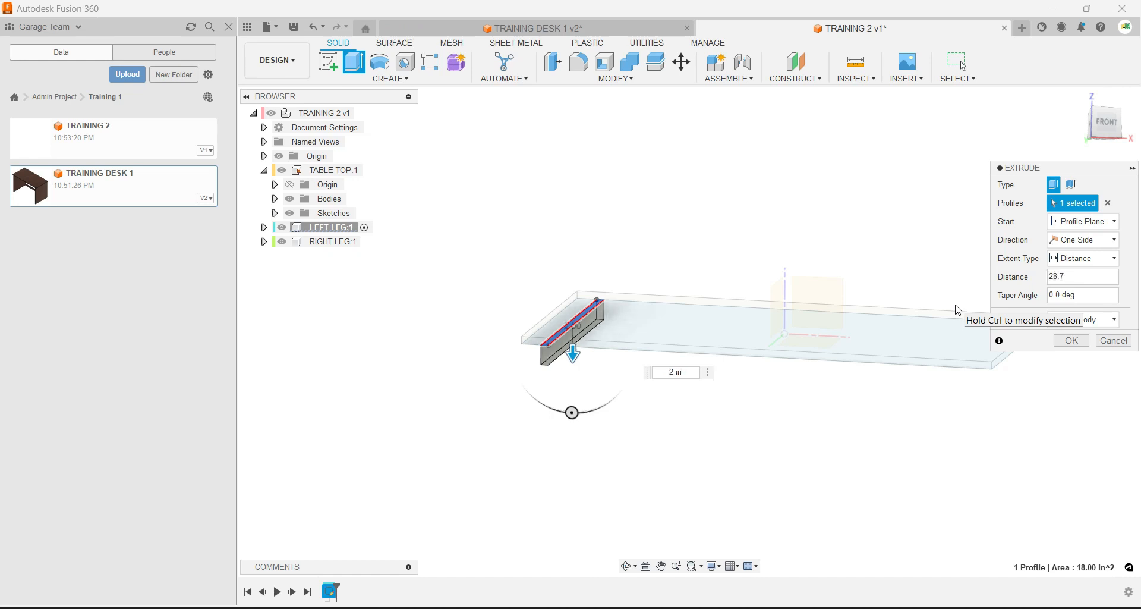
type(".7")
key("Return")
Check the minimum distance between the left leg's bottom face and the table top's upper face by selecting both faces.
middle_click_drag(799, 371, 707, 404, "shift")
scroll(645, 419, "up", 6)
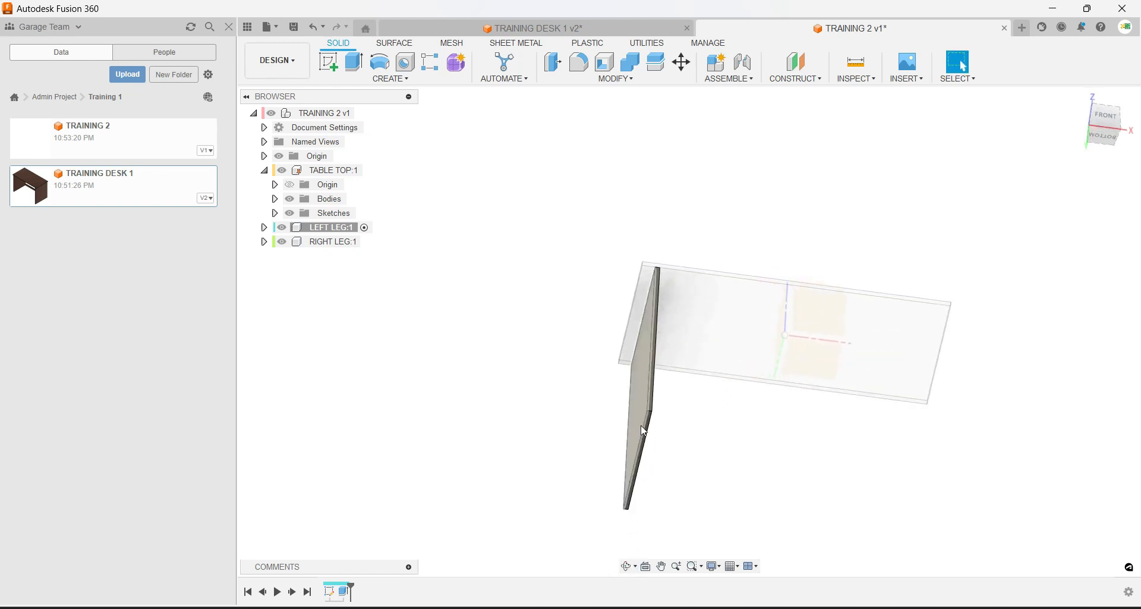
left_click(657, 418)
scroll(656, 416, "down", 6)
middle_click_drag(657, 408, 705, 377, "shift")
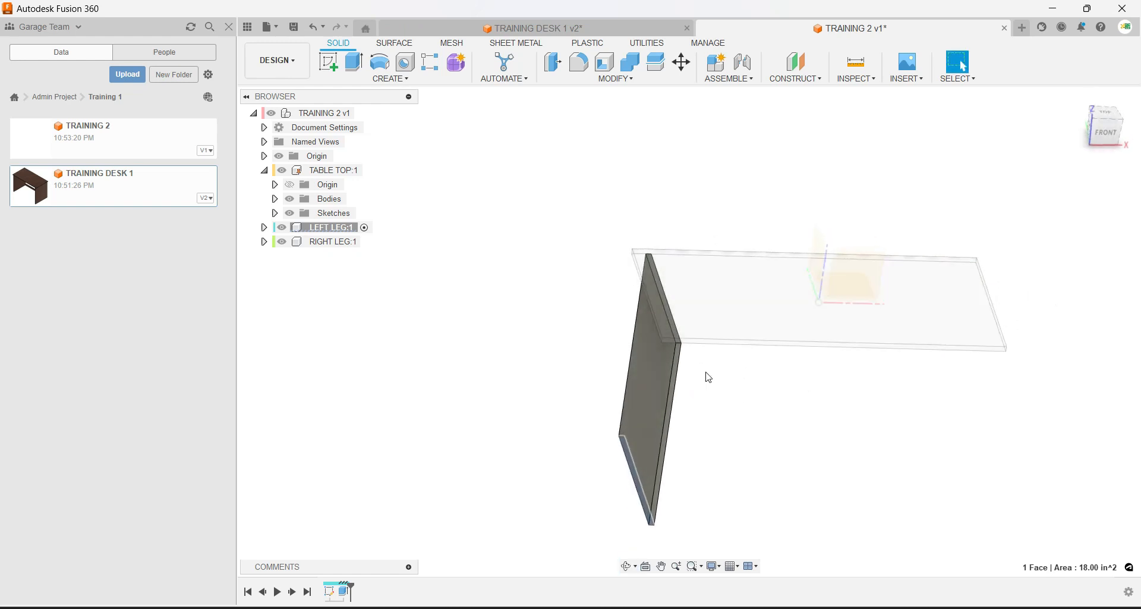
left_click(706, 310, "ctrl")
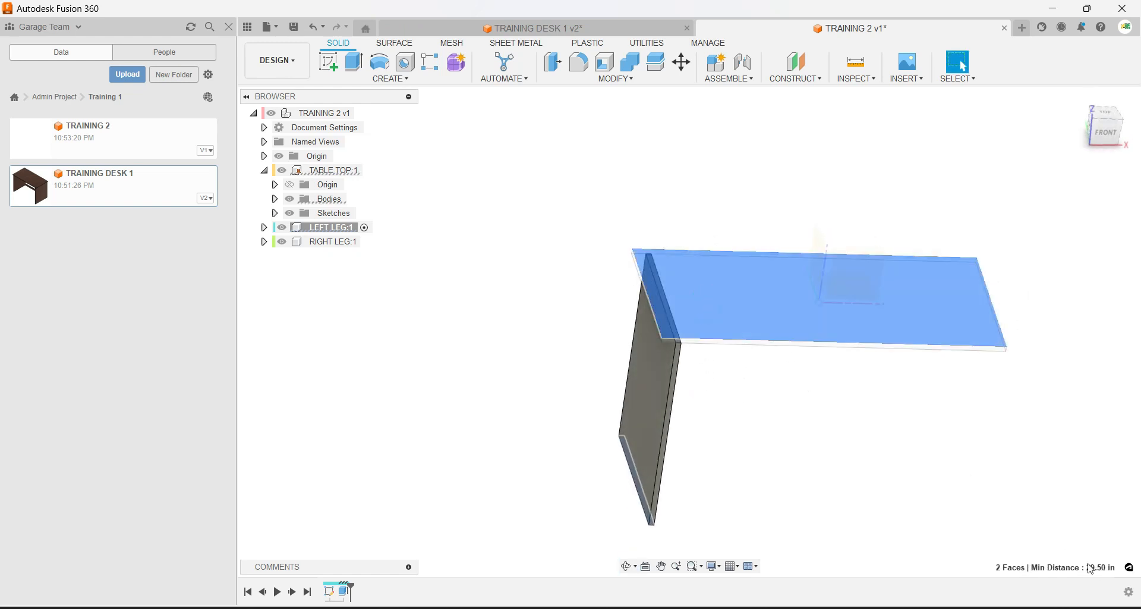
left_click(963, 361)
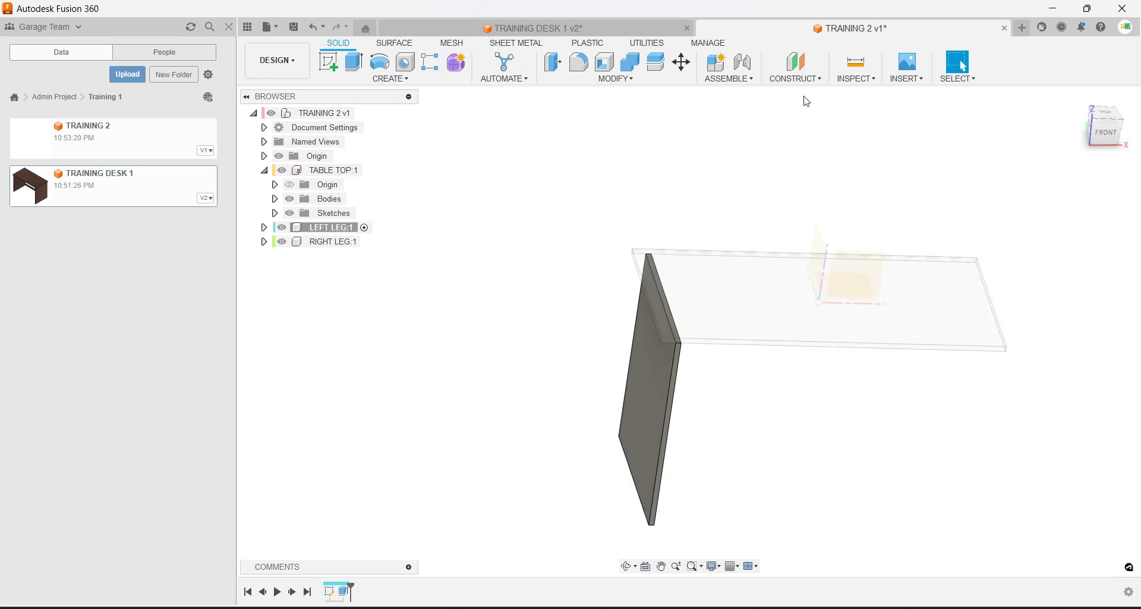
Use Measure to get the desk's overall height from the table top's upper face to the left leg's bottom face.
left_click(856, 61)
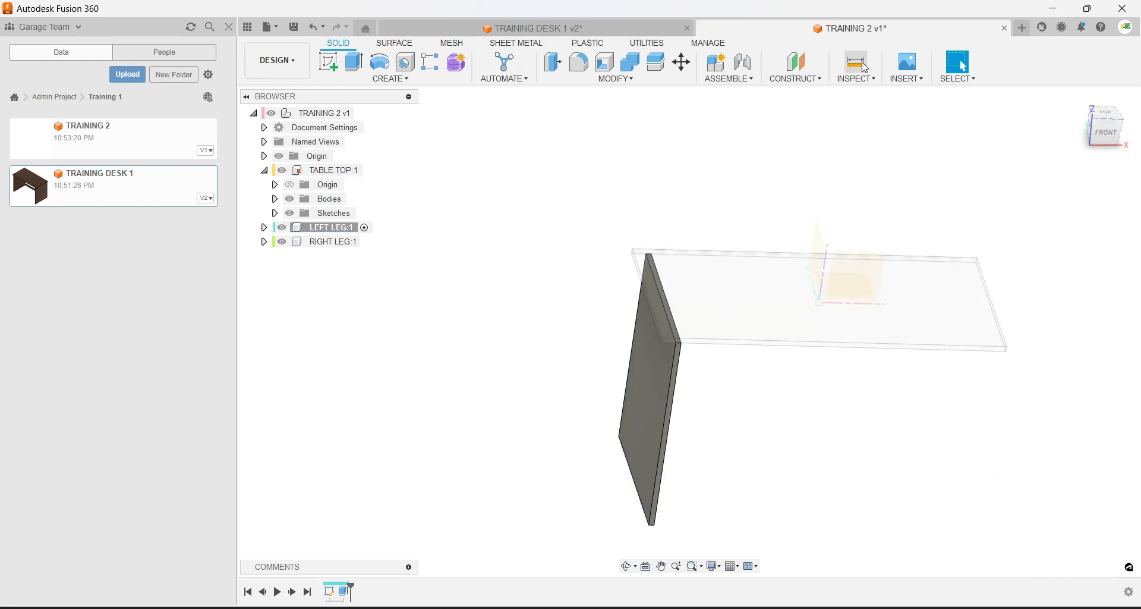
left_click(722, 311)
middle_click_drag(718, 322, 669, 443, "shift")
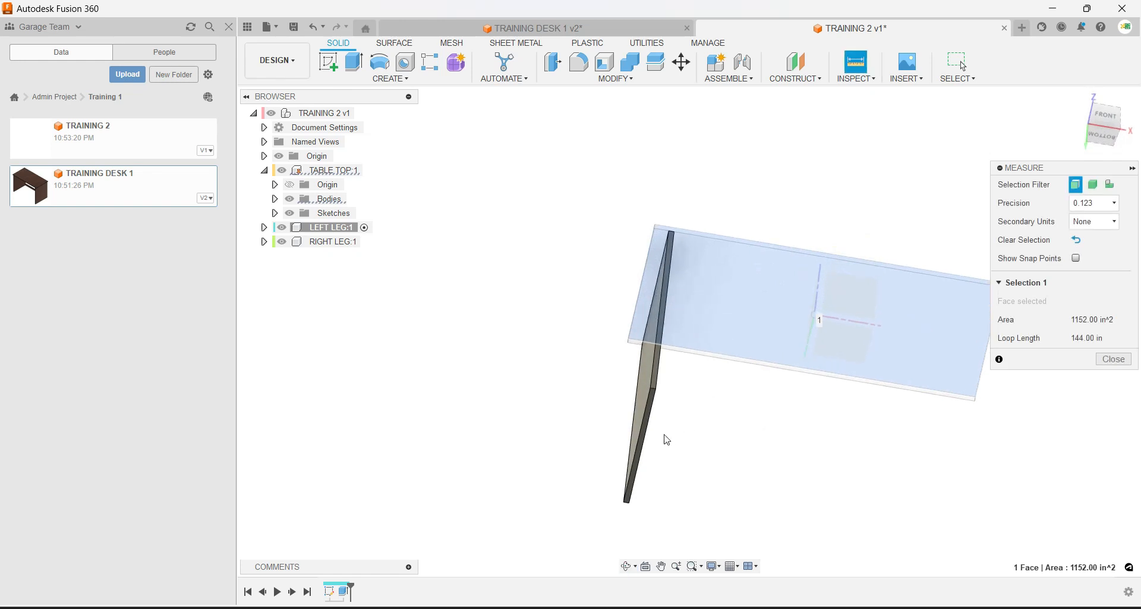
scroll(653, 428, "up", 5)
left_click(637, 369)
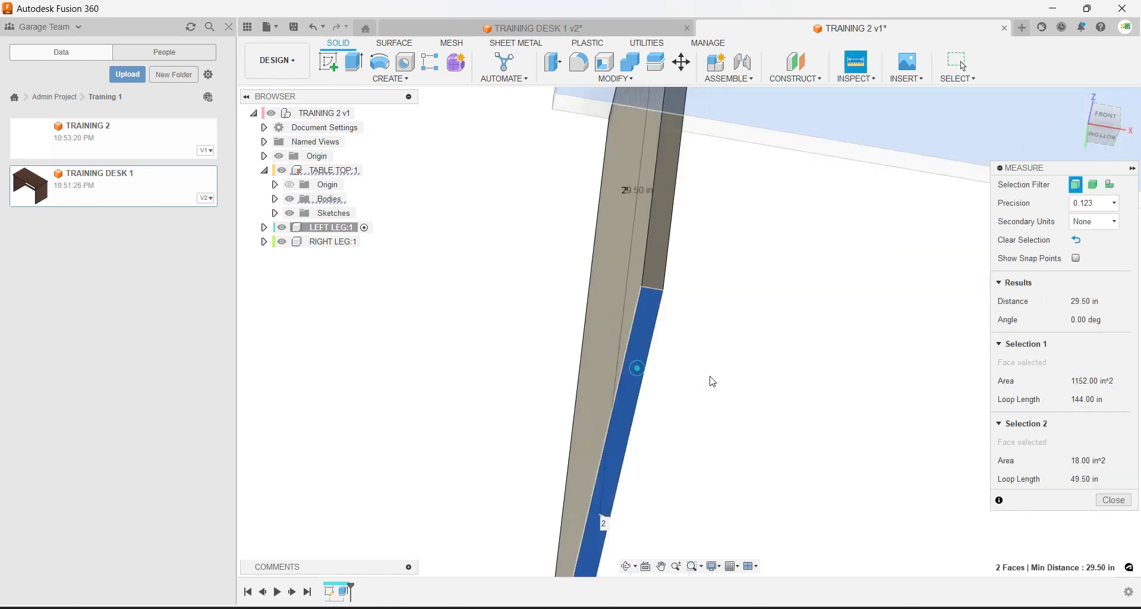
scroll(773, 366, "down", 5)
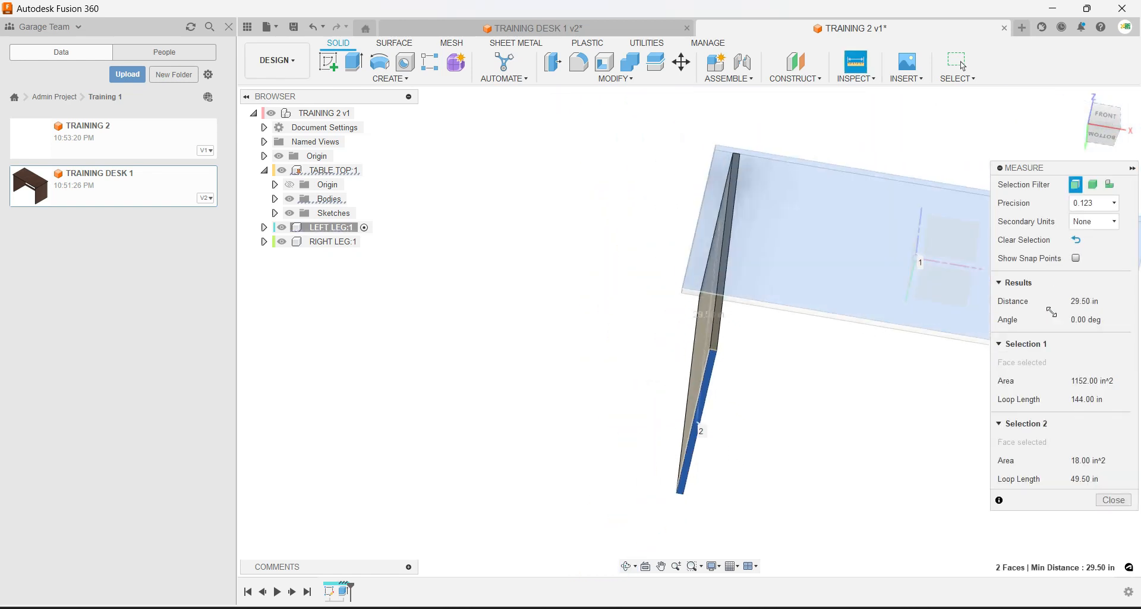
key("Escape")
Activate the top-level TRAINING 2 component and inspect the table top and left leg together from above and below.
middle_click_drag(884, 354, 730, 395, "shift")
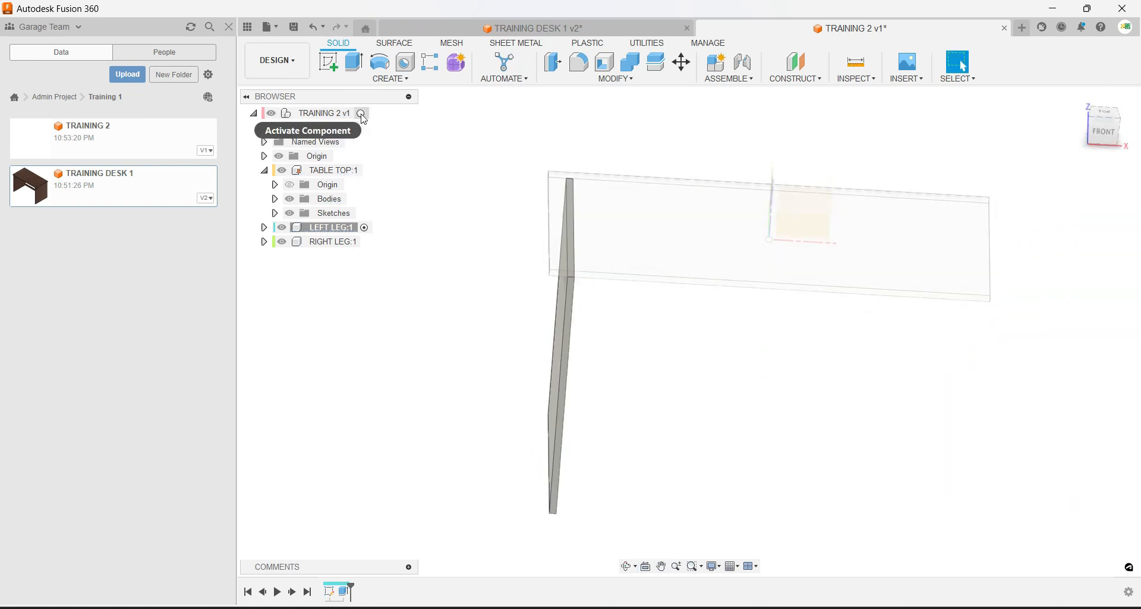
left_click(365, 114)
left_click(603, 136)
middle_click_drag(619, 147, 574, 357, "shift")
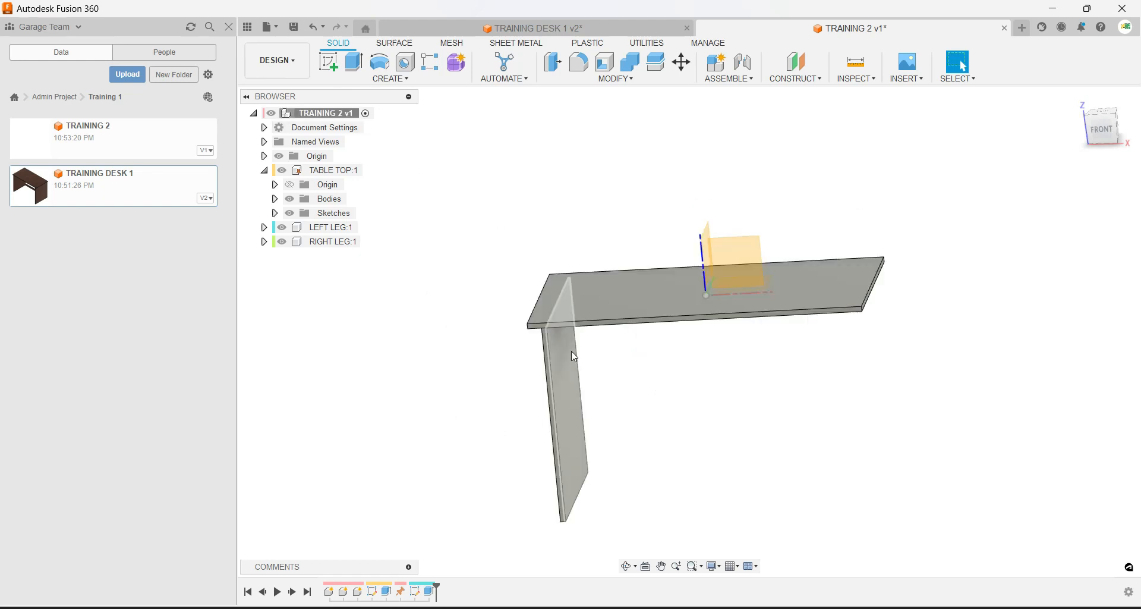
middle_click_drag(785, 352, 528, 192, "shift")
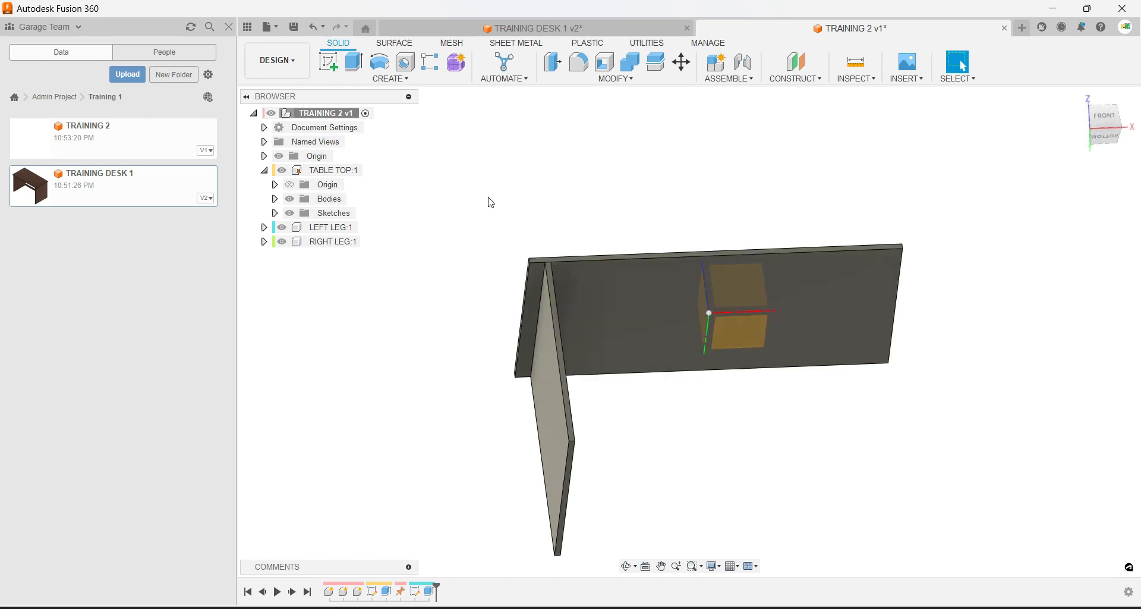
Activate the RIGHT LEG component and start a sketch on the table top's underside.
left_click(333, 241)
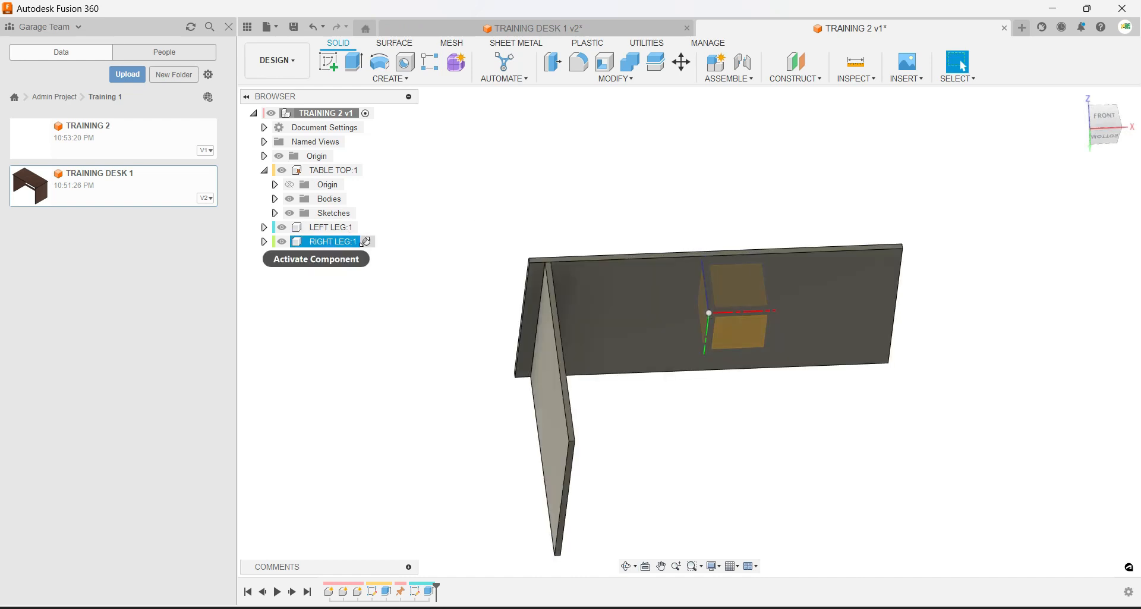
left_click(368, 241)
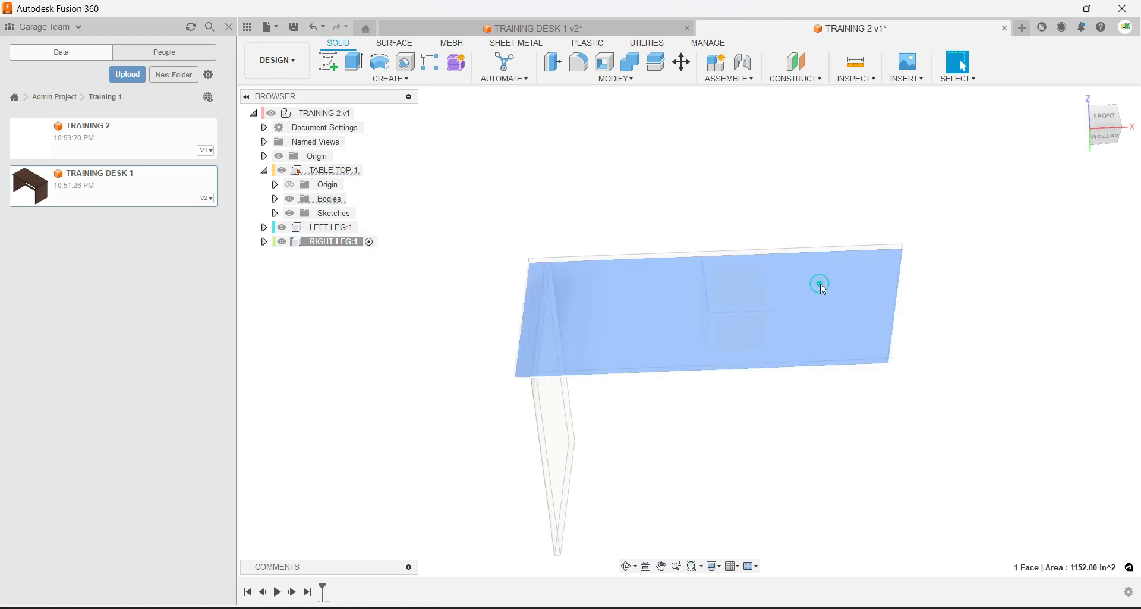
left_click(801, 280)
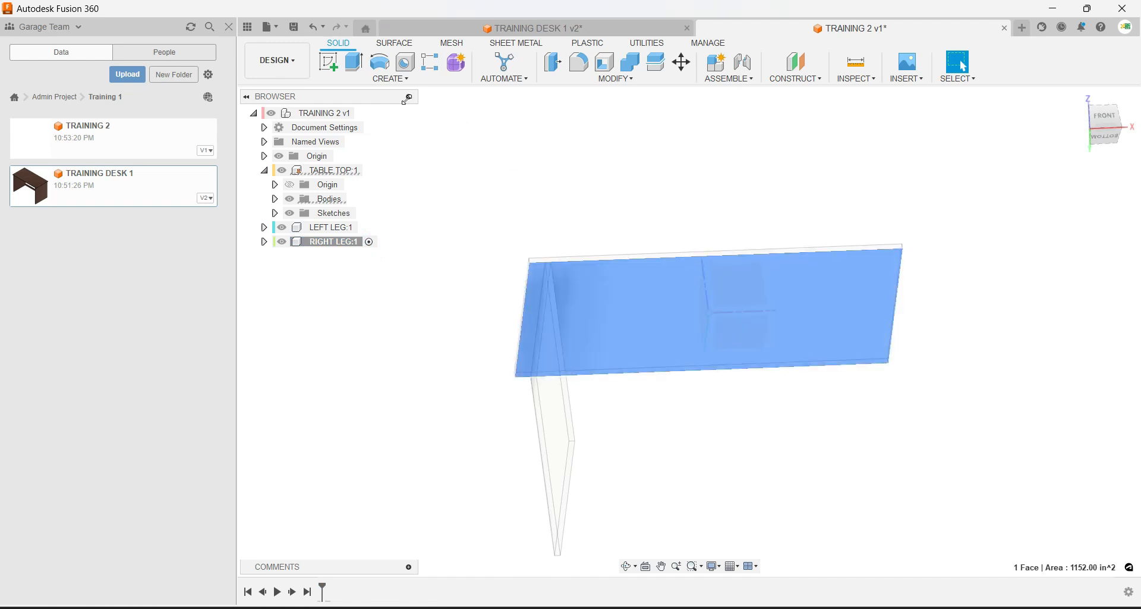
left_click(331, 62)
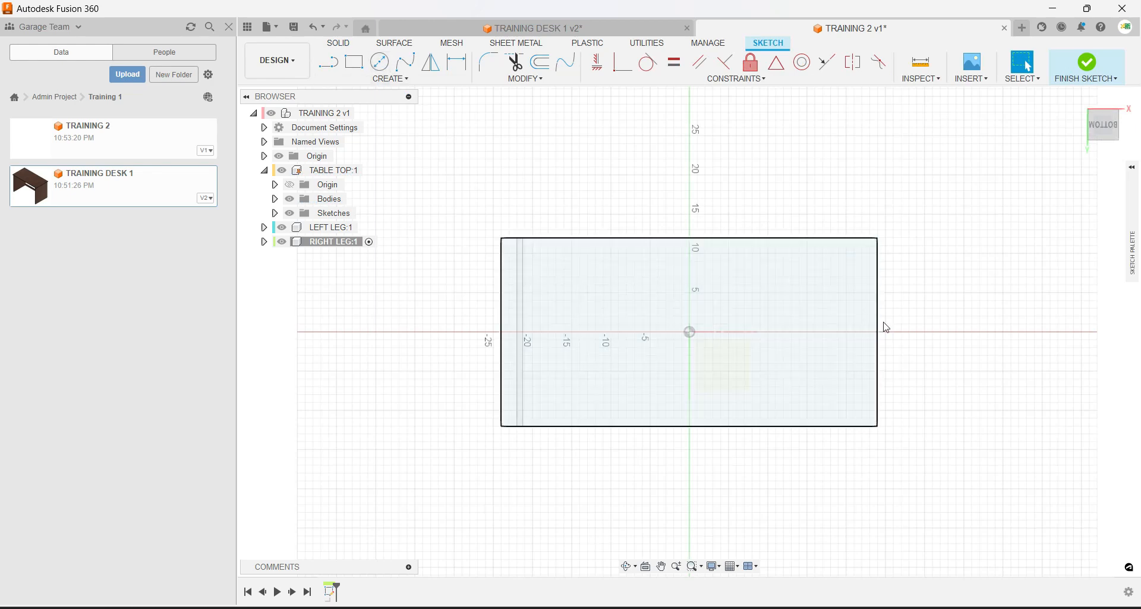
Sketch a two-point rectangle about 4.93 in wide and 24 in long across the table top's full depth, near its right end.
scroll(880, 331, "up", 2)
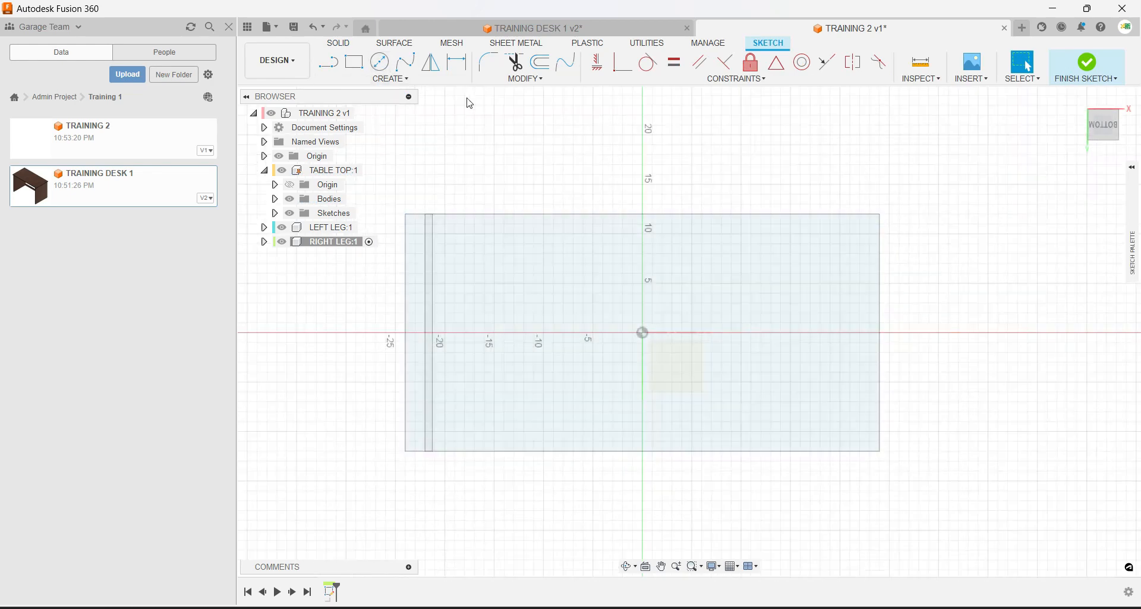
left_click(355, 63)
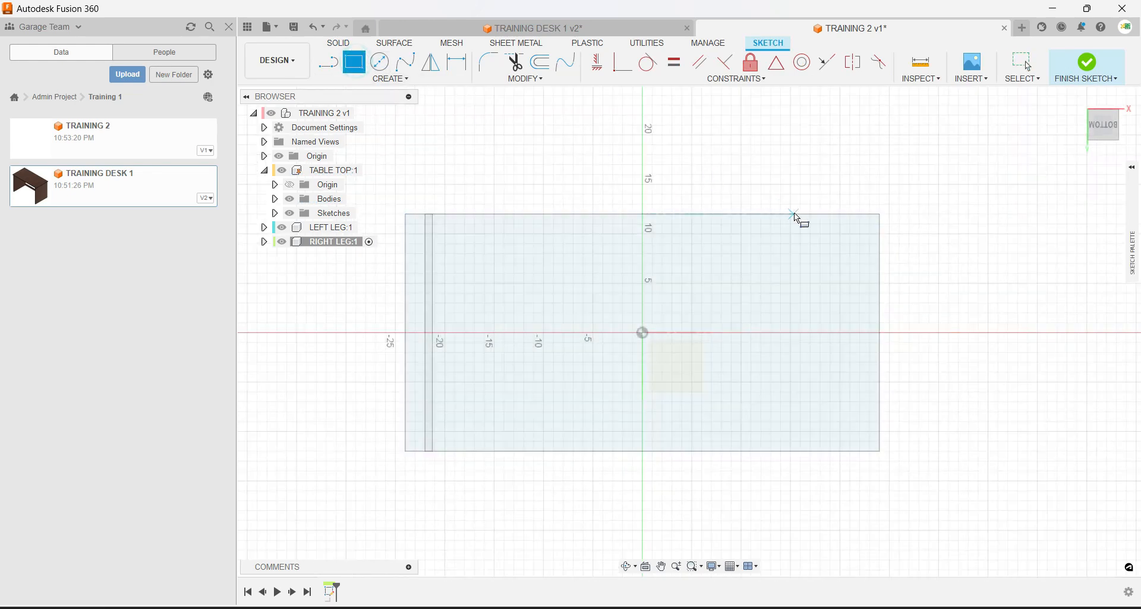
left_click(811, 214)
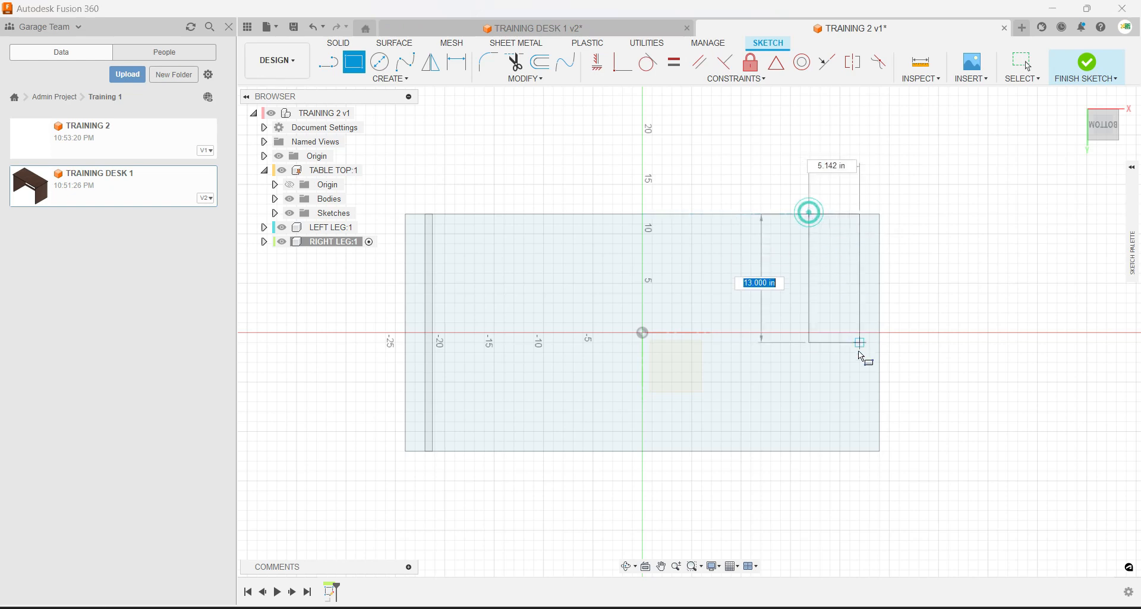
left_click(859, 451)
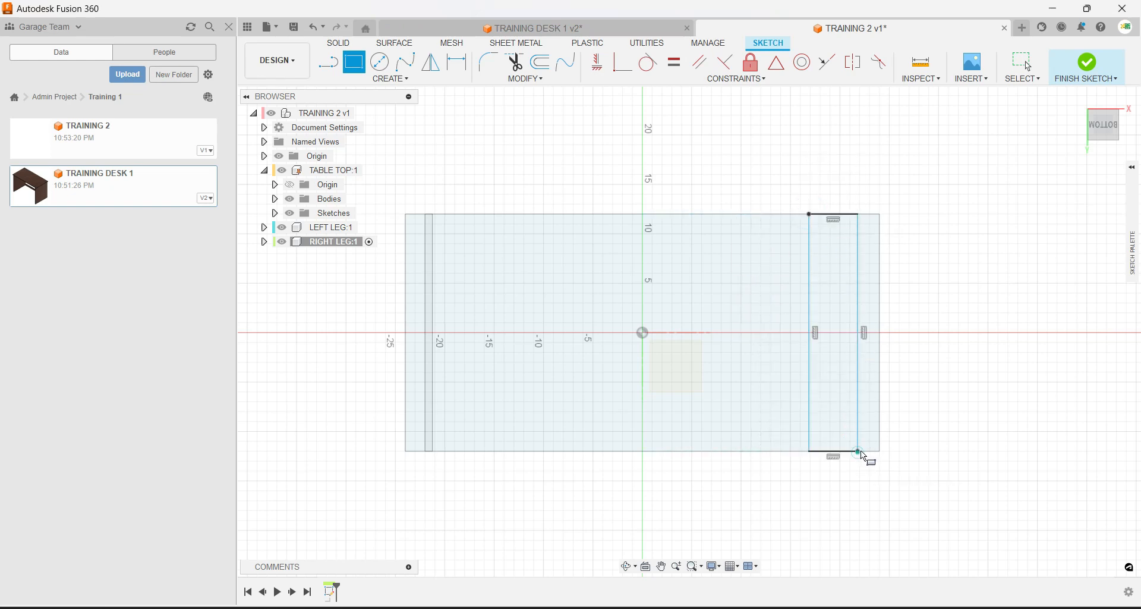
key("Escape")
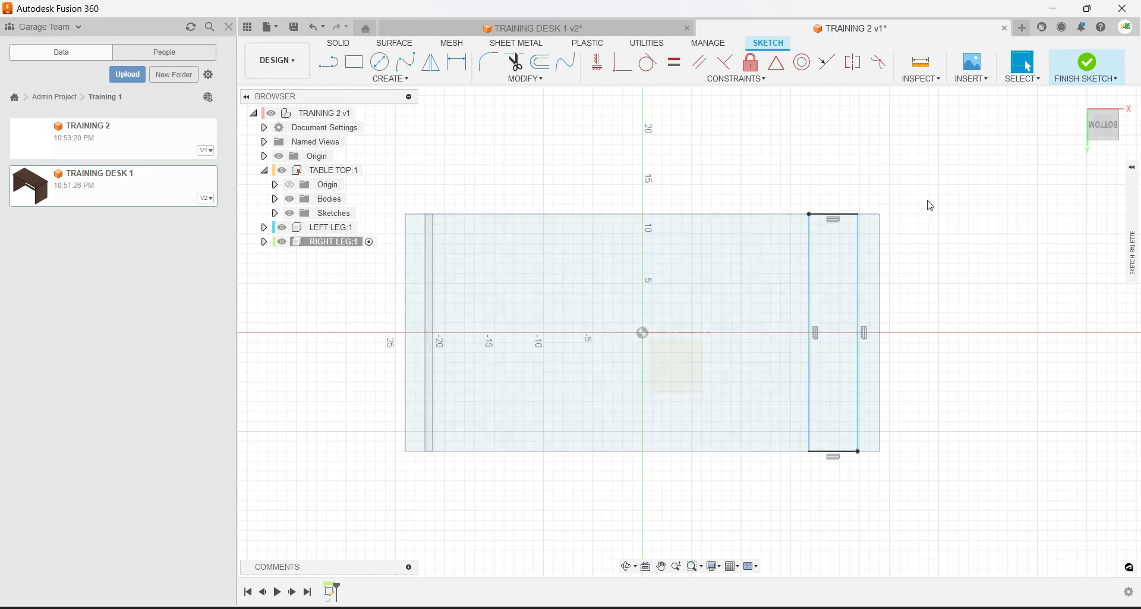
Dimension the right leg rectangle's width between its two long edges as 0.75 in.
left_click(457, 62)
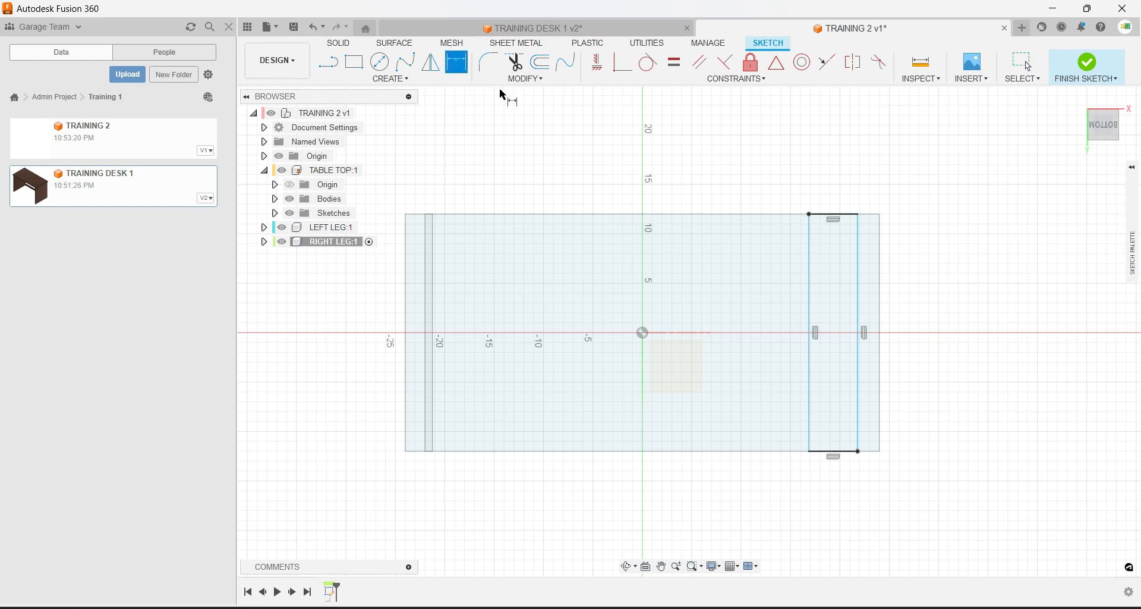
left_click(810, 244)
left_click(861, 251)
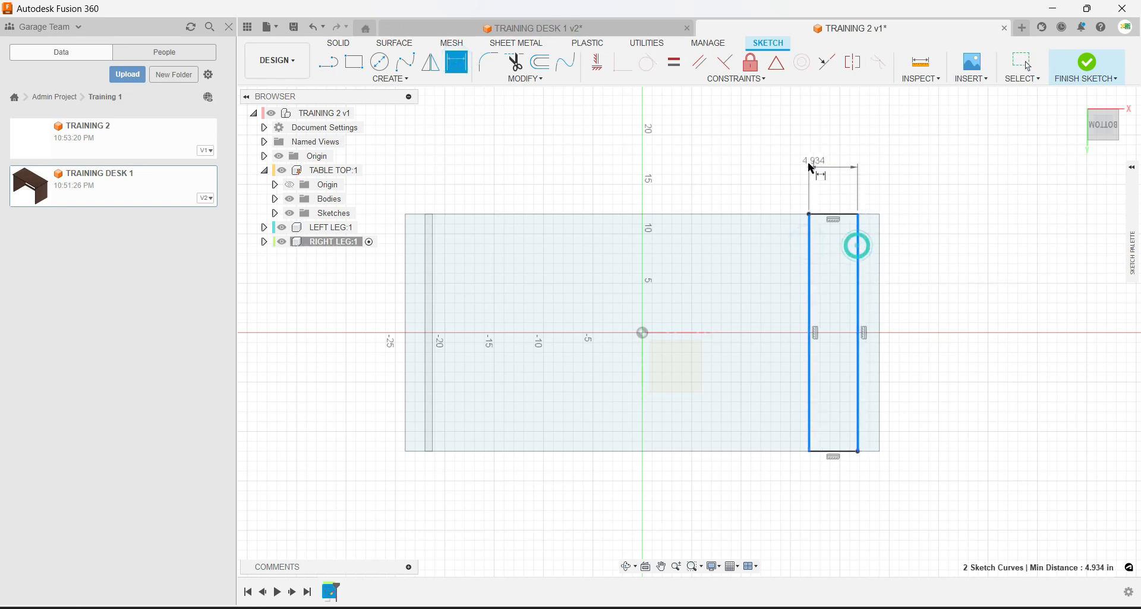
left_click(794, 183)
type("0")
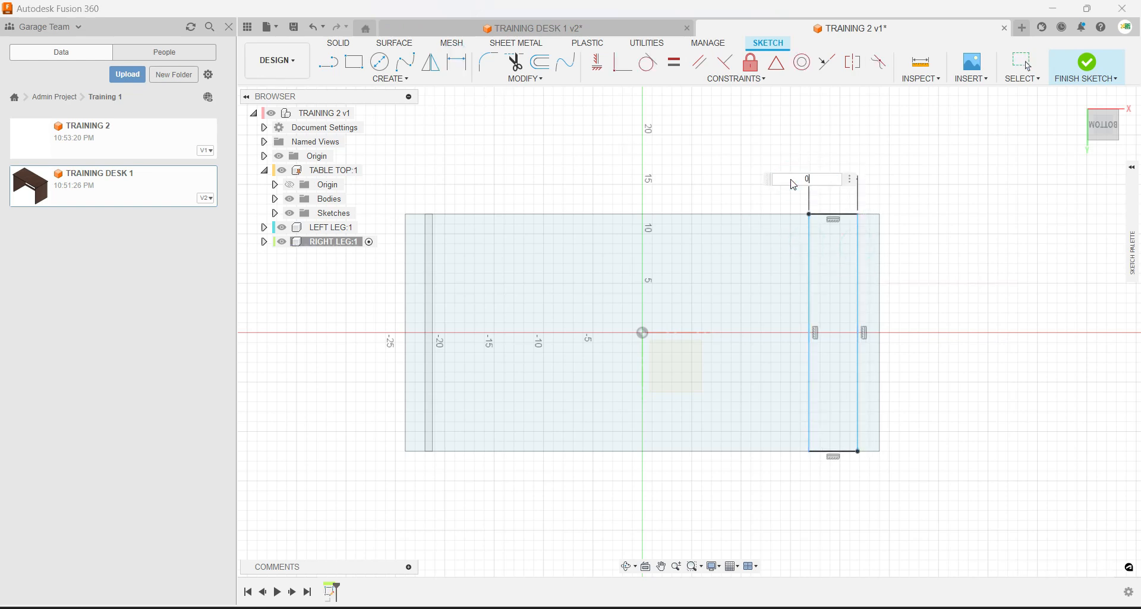
type(".75")
key("Return")
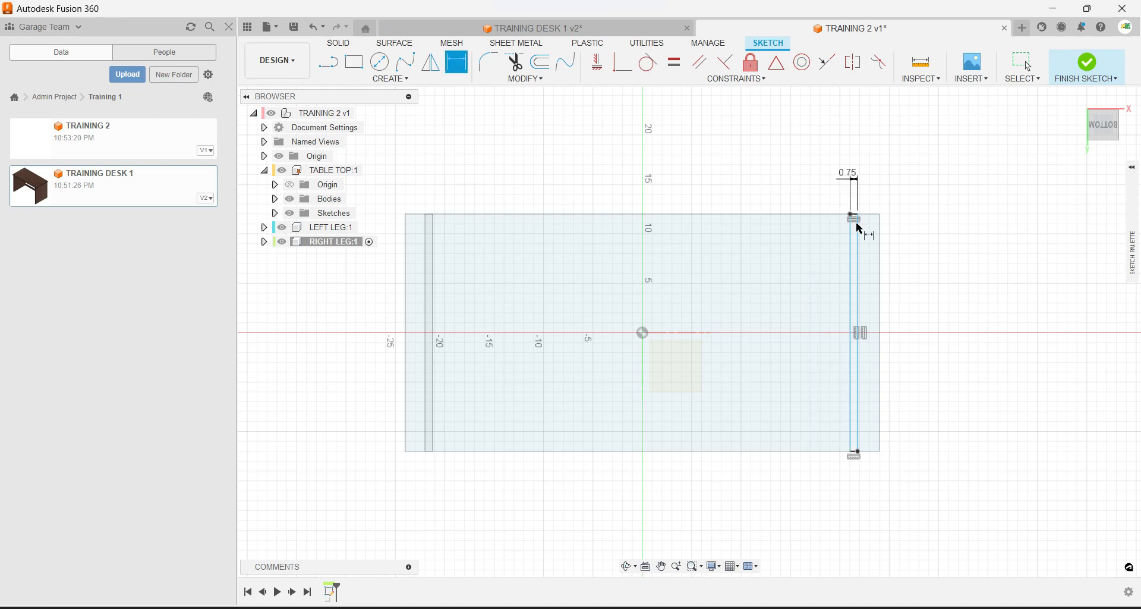
scroll(867, 245, "up", 2)
scroll(867, 246, "up", 3)
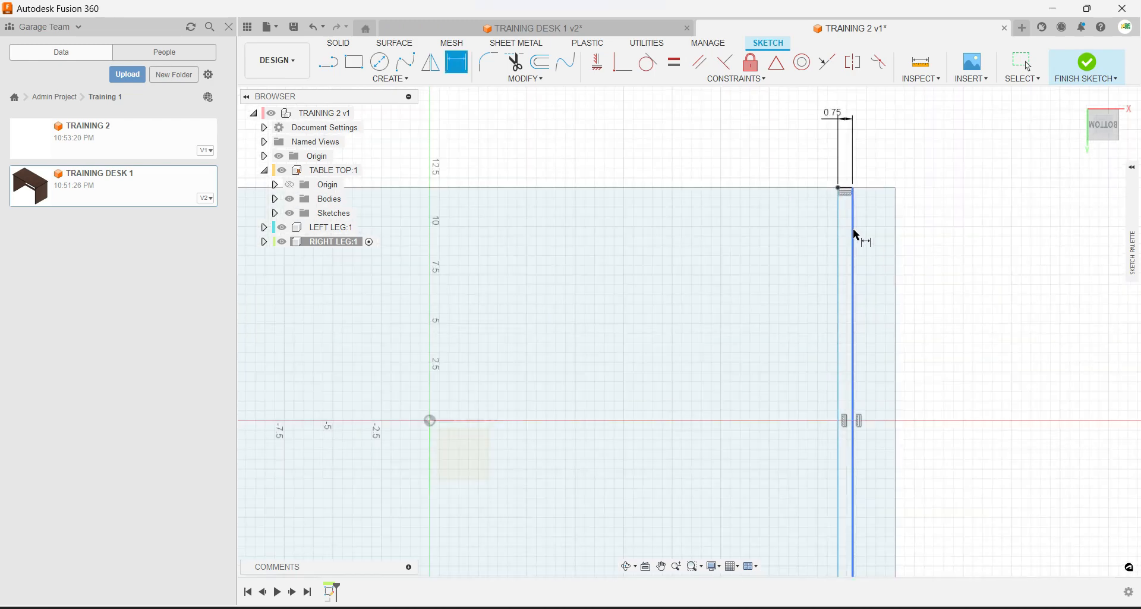
Dimension the right leg rectangle 2 in from the table top's right edge and finish the sketch.
left_click(855, 235)
left_click(896, 239)
type("2")
key("Return")
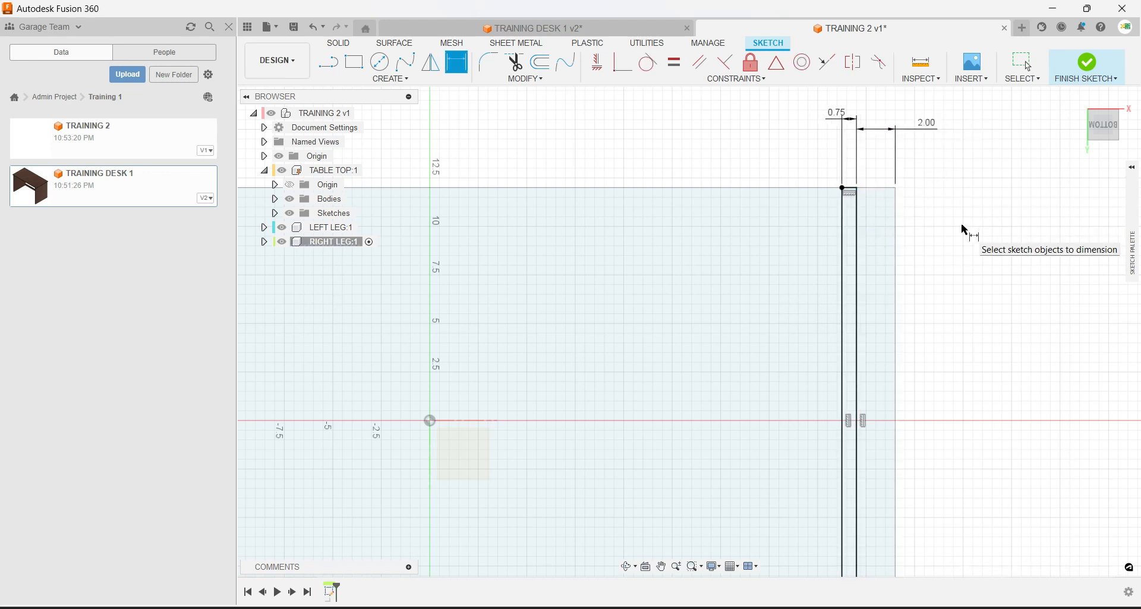
key("Escape")
scroll(963, 229, "down", 5)
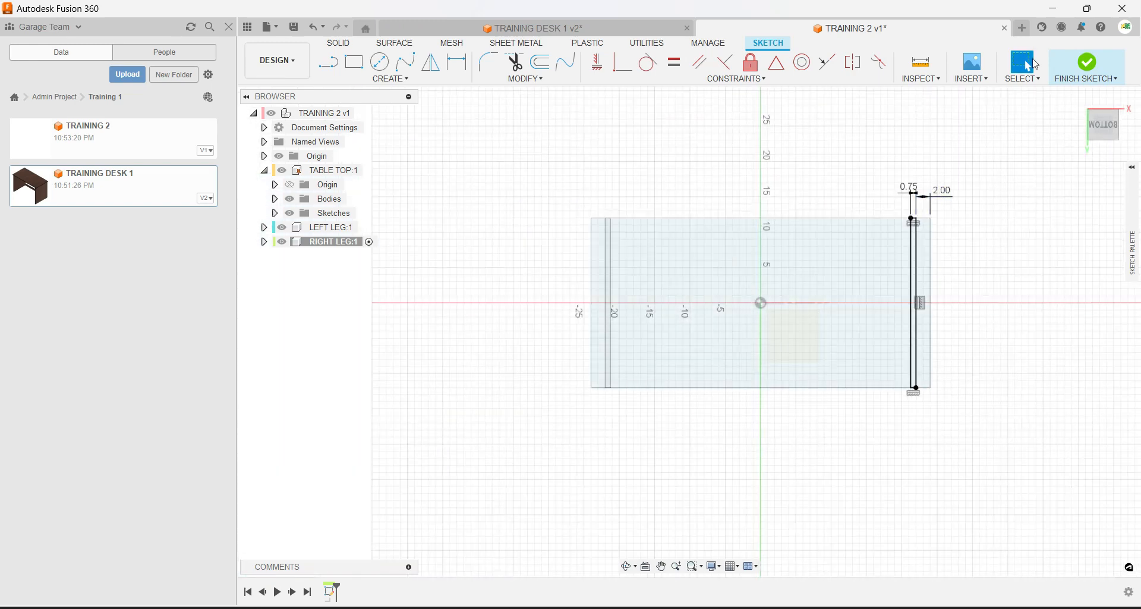
left_click(1080, 62)
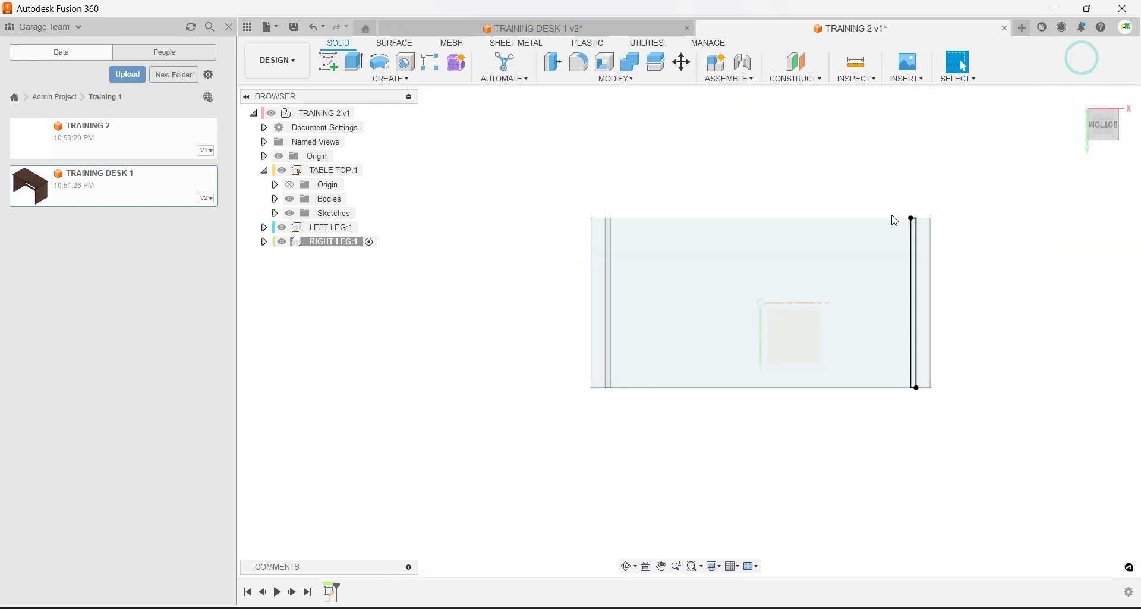
Activate the top-level TRAINING 2 component and replay the timeline from its first feature up to the table top's sketch.
middle_click_drag(866, 212, 835, 277, "shift")
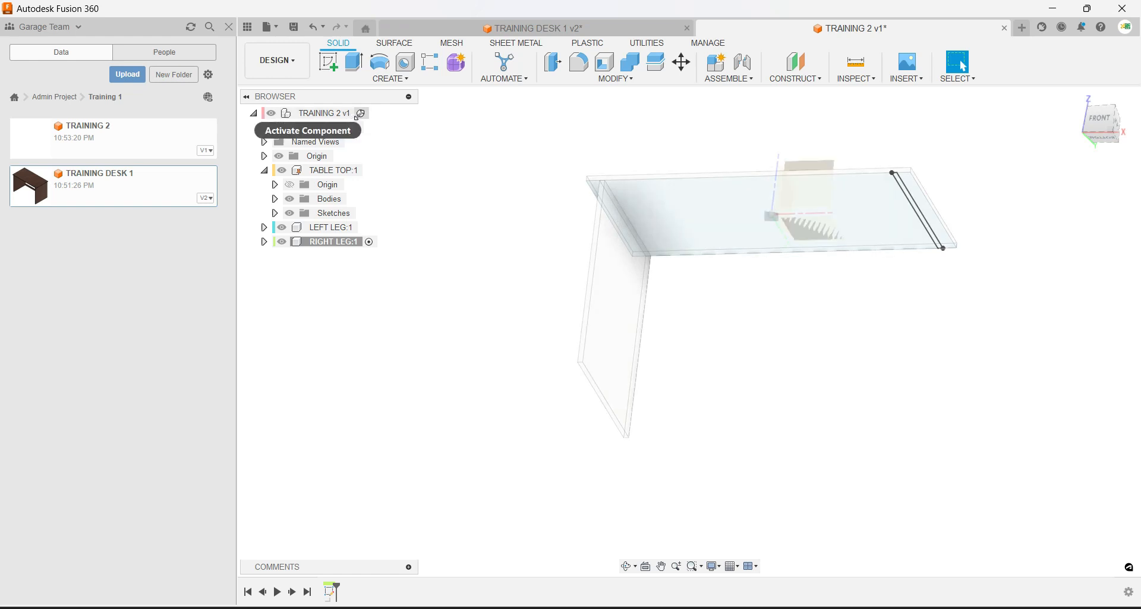
left_click(360, 114)
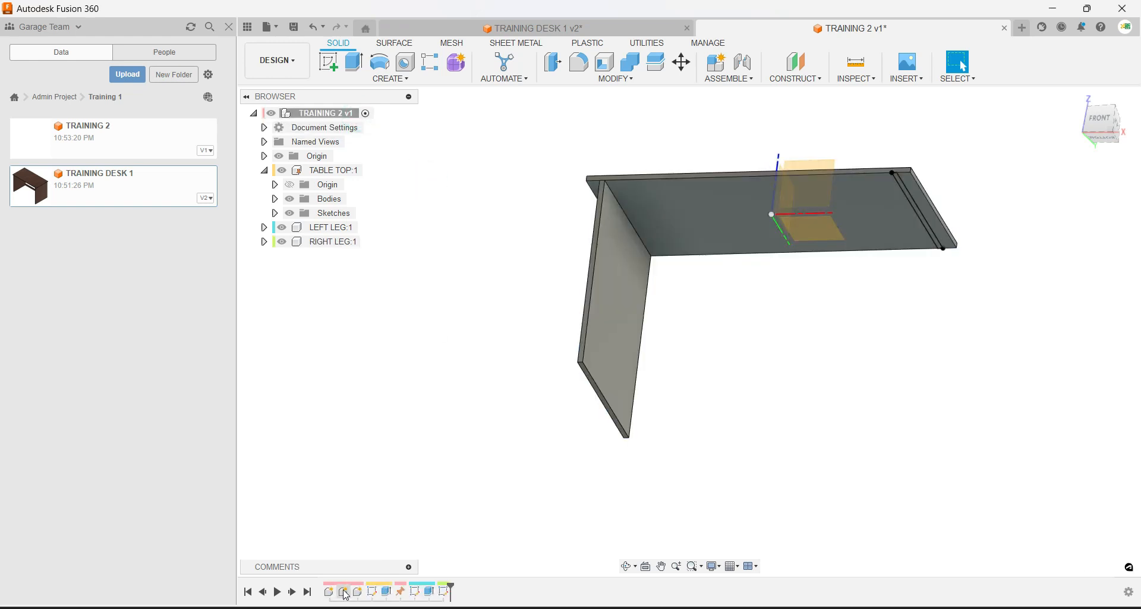
left_click_drag(449, 587, 336, 588)
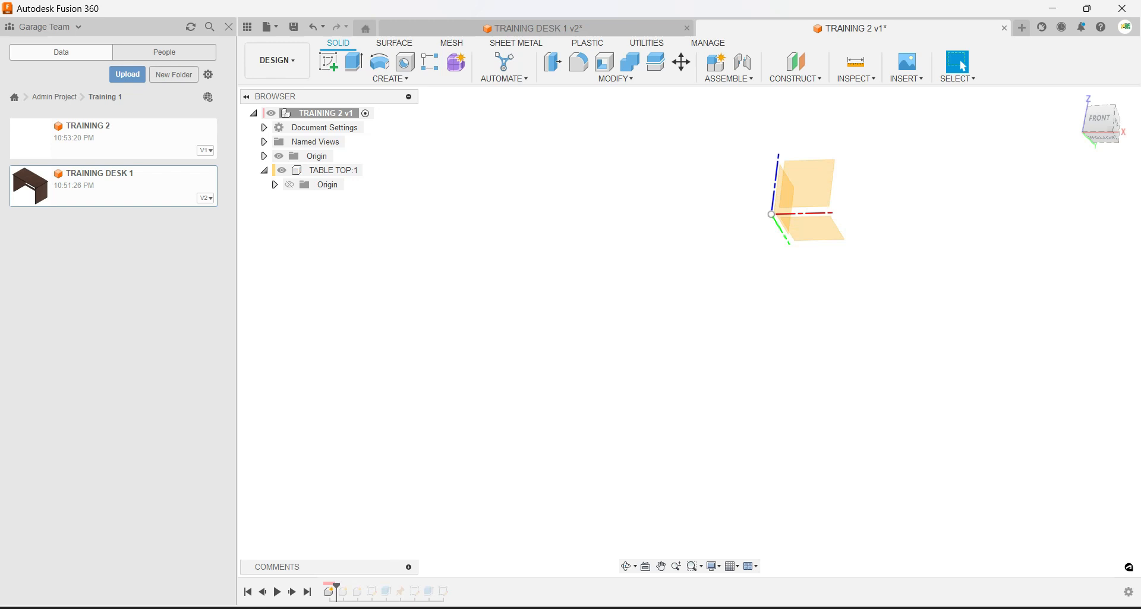
left_click_drag(337, 589, 379, 588)
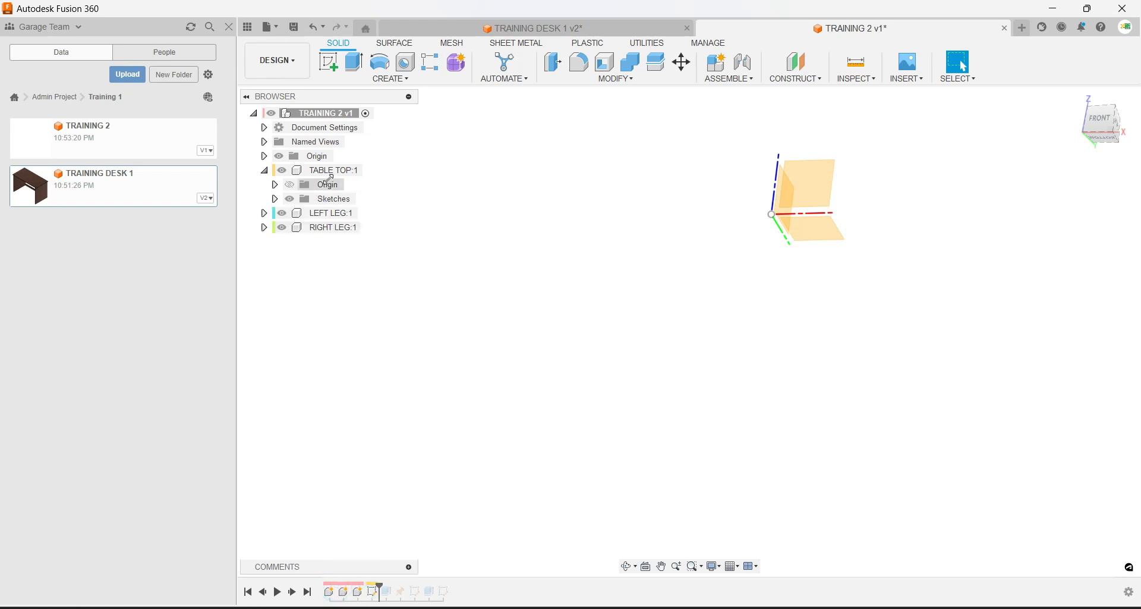
Show the table top's Sketch1 and advance the timeline through the table top's extrusion and grounding to the end.
left_click(275, 199)
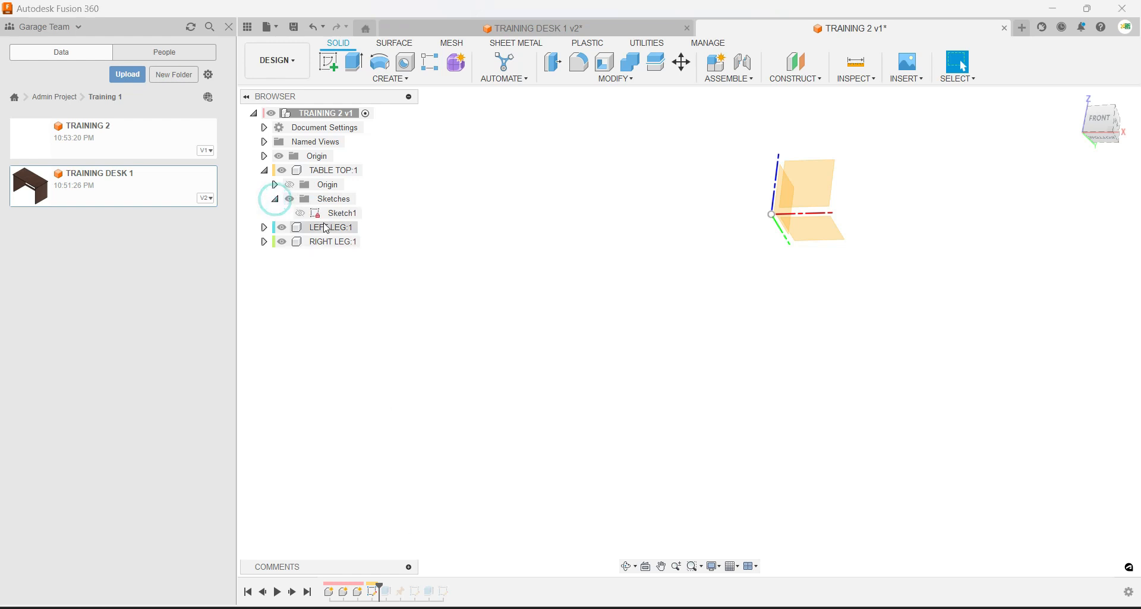
left_click(301, 214)
mouse_move(706, 255)
middle_mouse_down("shift")
mouse_move(695, 315)
mouse_move(685, 300)
middle_mouse_up("shift")
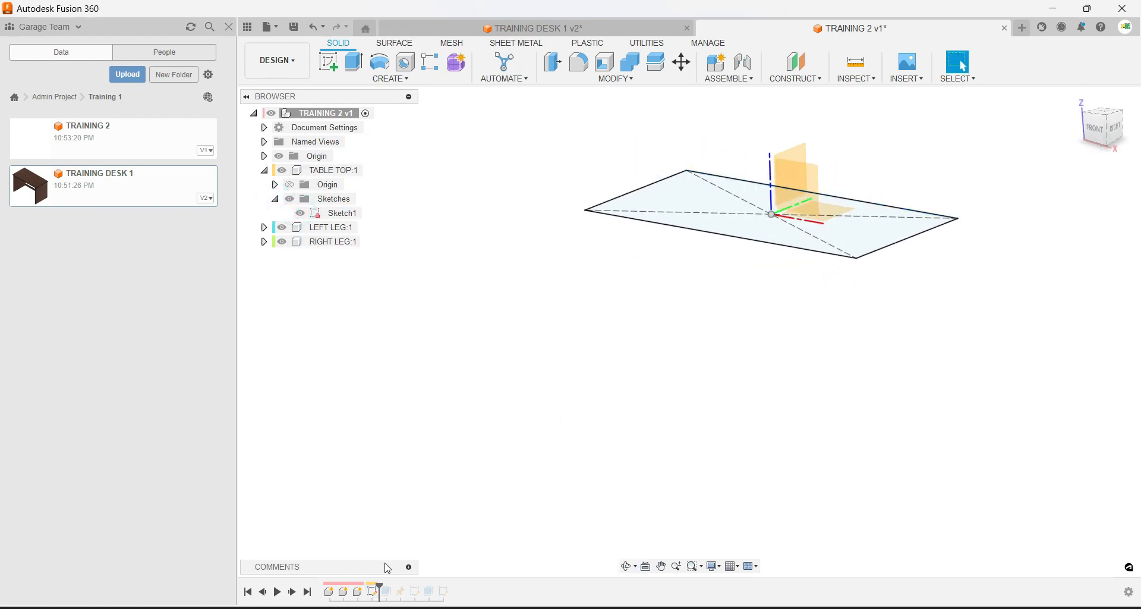
middle_click_drag(544, 453, 473, 543)
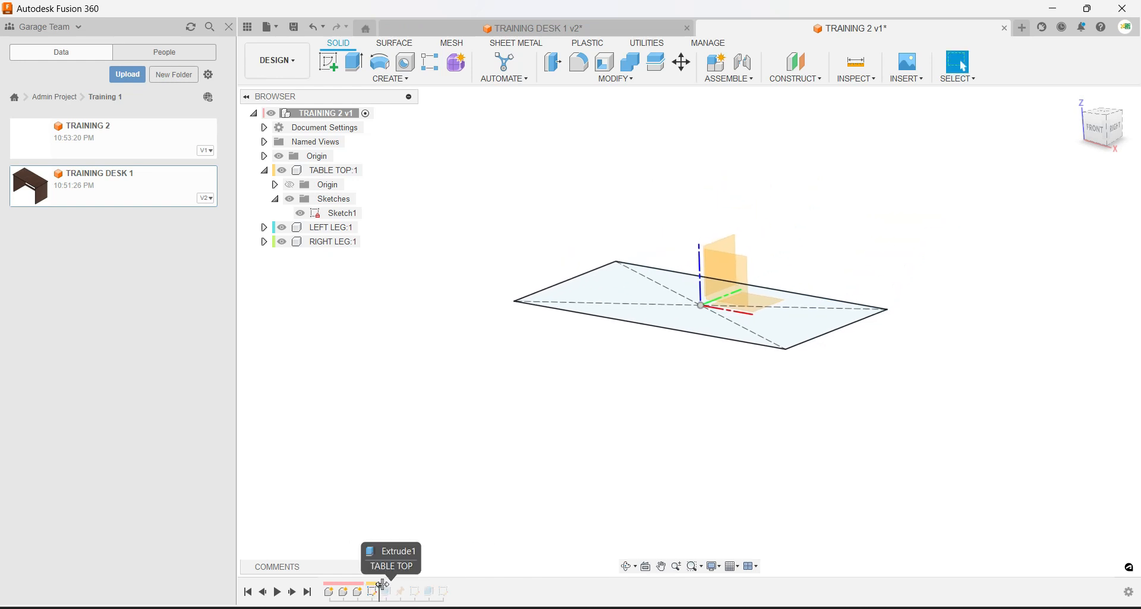
left_click_drag(379, 587, 394, 588)
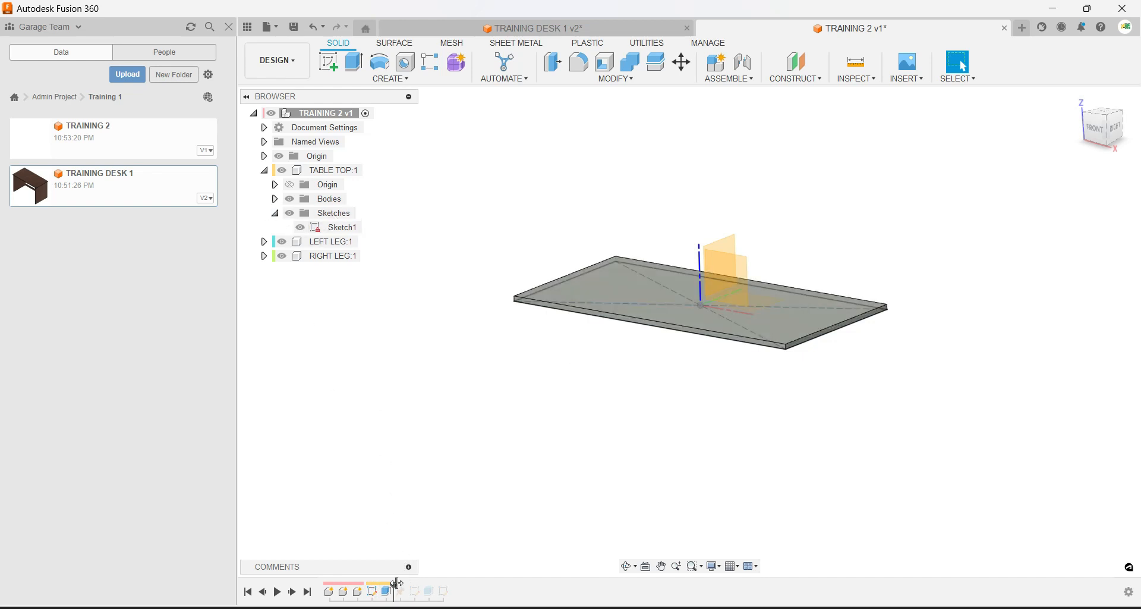
left_click_drag(393, 588, 408, 588)
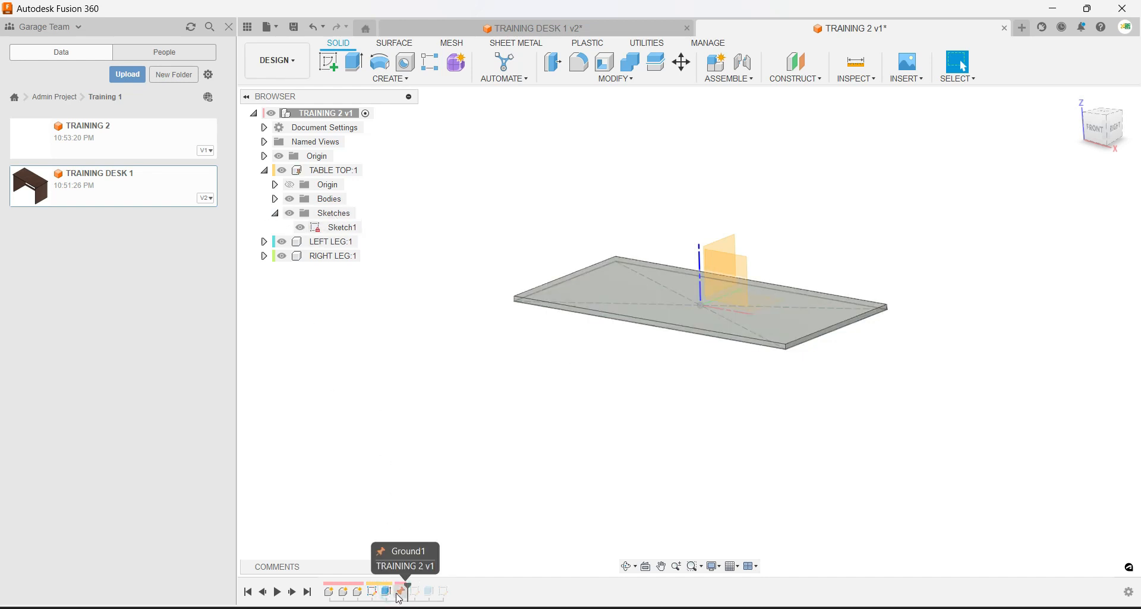
left_click_drag(409, 587, 451, 585)
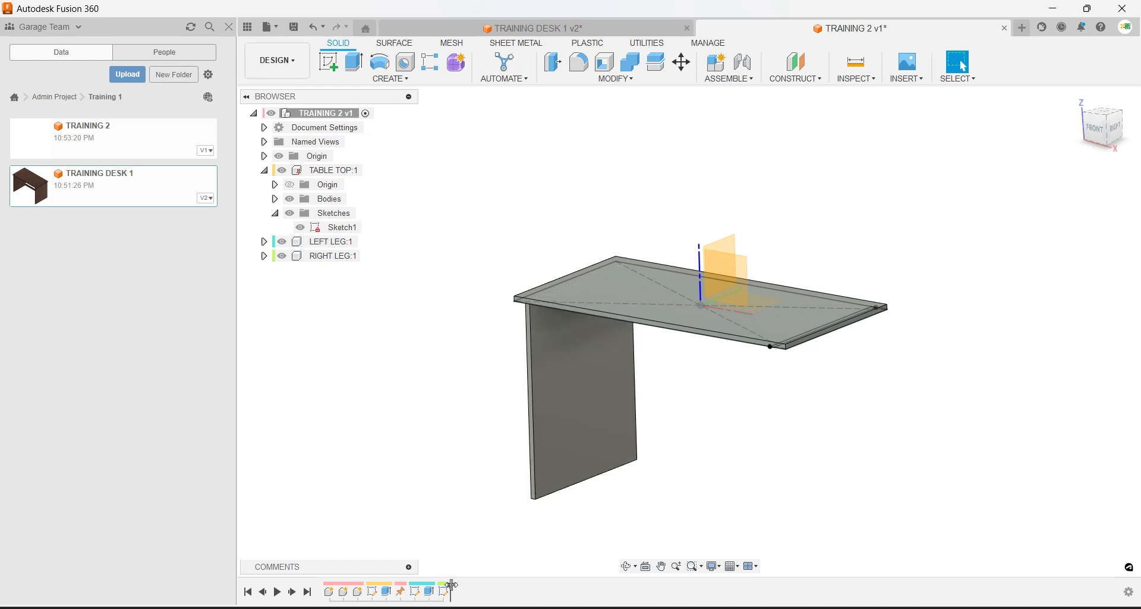
Roll the timeline back to just after the left leg's extrusion, ground the LEFT LEG component, and return the marker to the end.
mouse_move(450, 585)
left_mouse_down()
mouse_move(420, 591)
mouse_move(434, 597)
left_mouse_up()
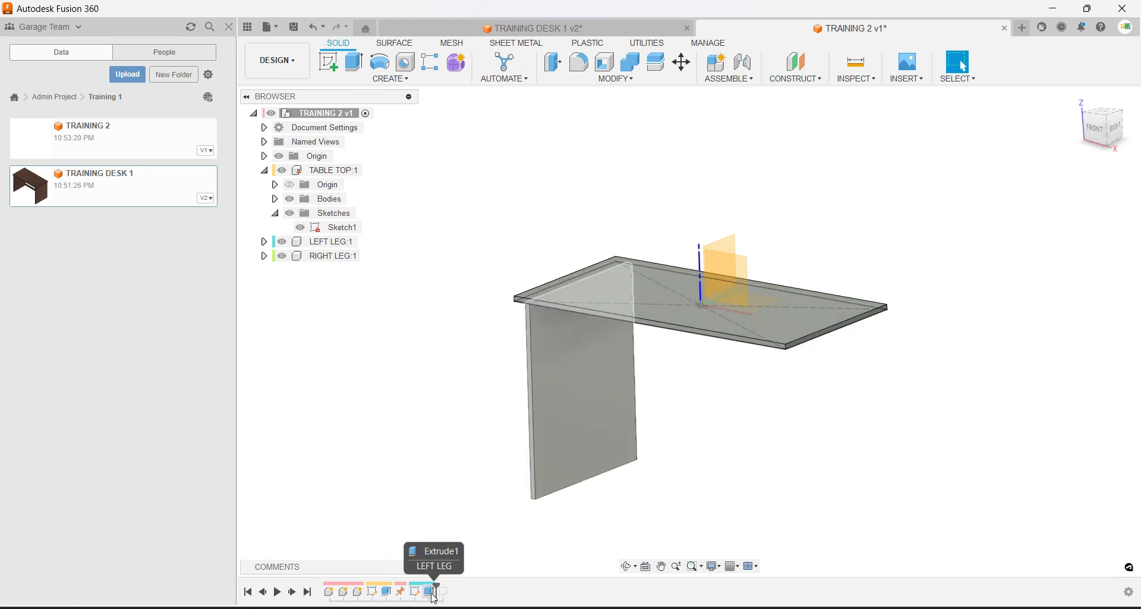
right_click(344, 241)
left_click(385, 26)
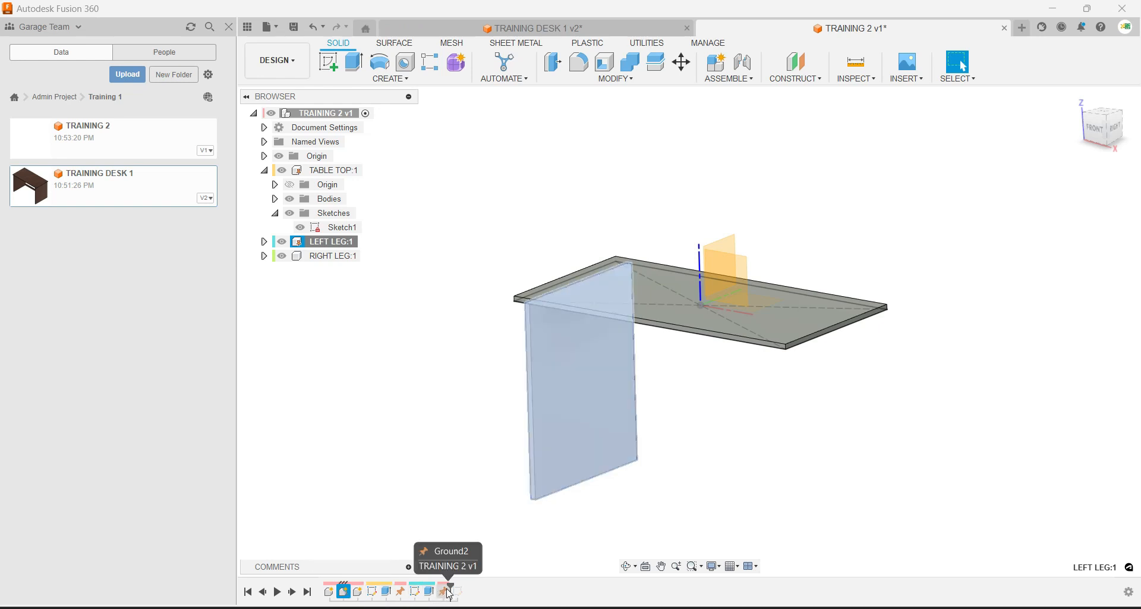
left_click_drag(452, 588, 472, 588)
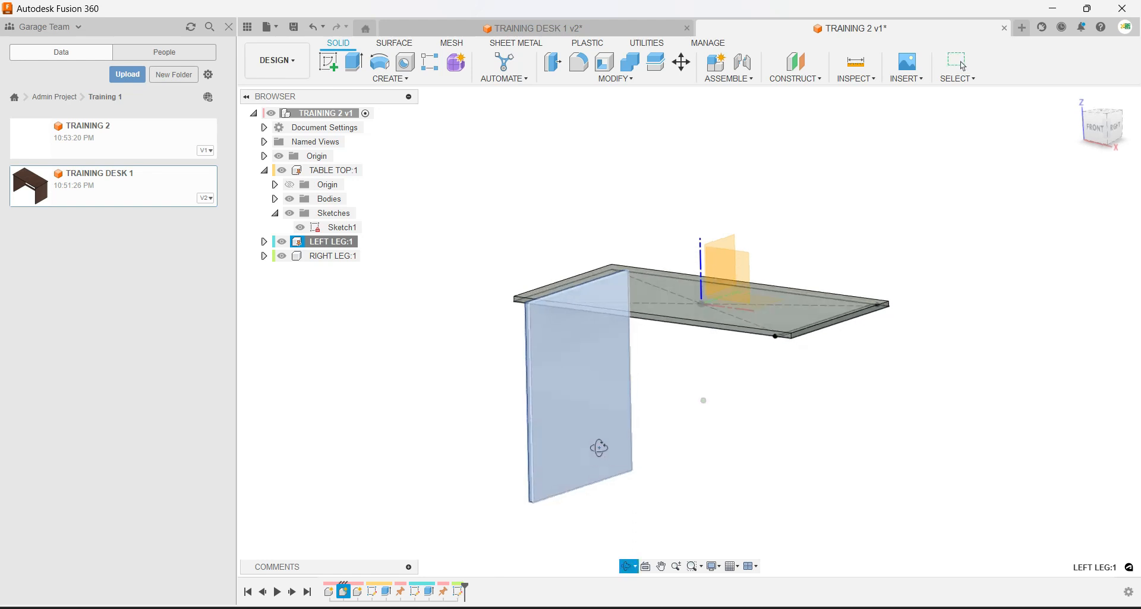
middle_click_drag(598, 448, 647, 390, "shift")
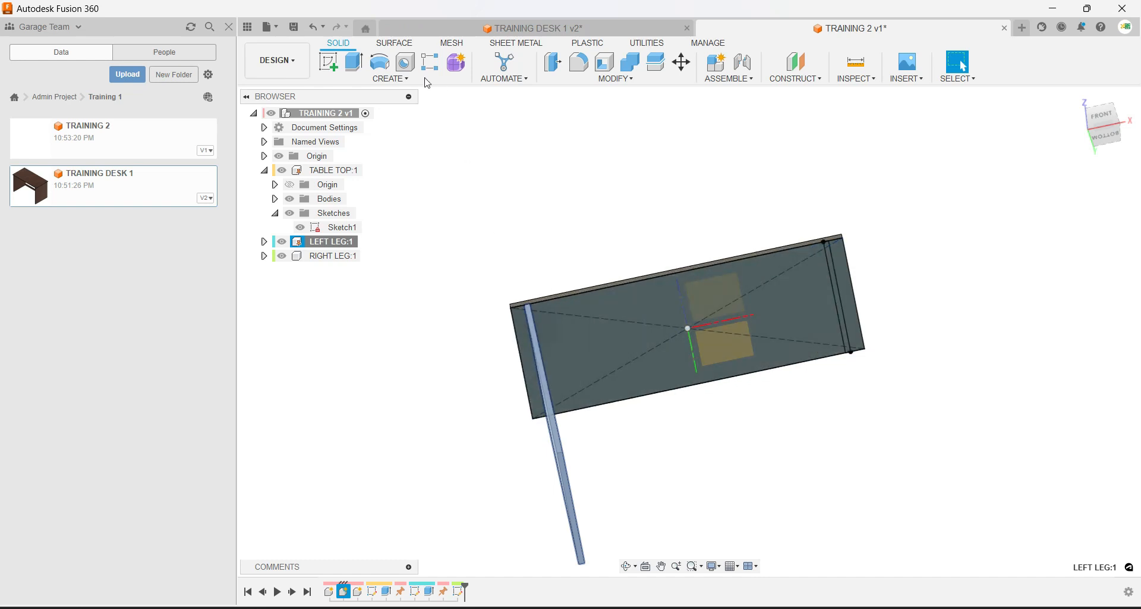
left_click(362, 63)
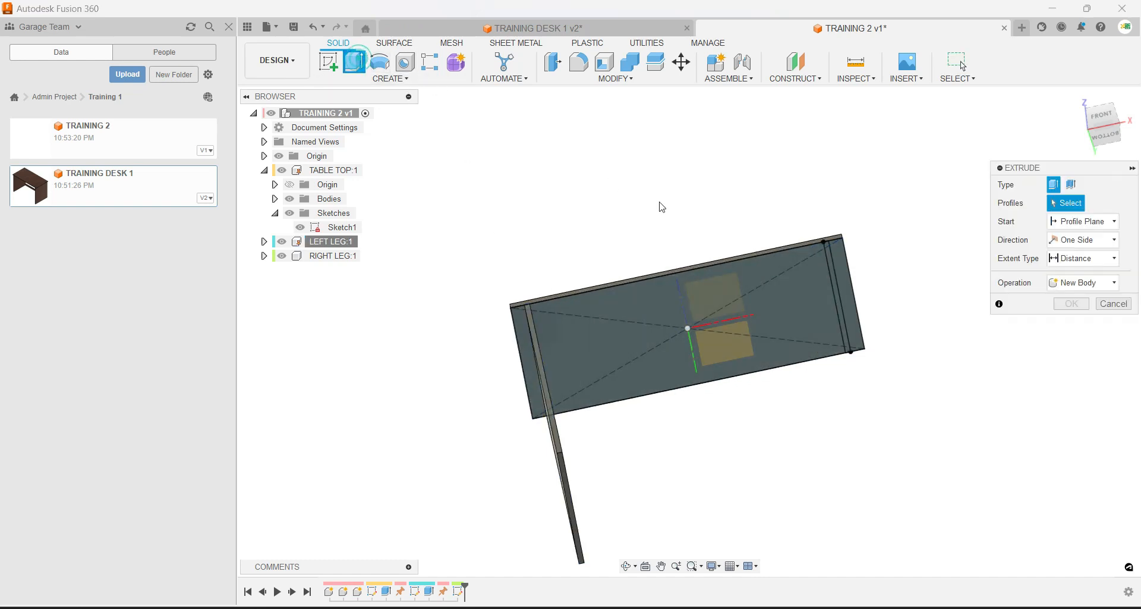
scroll(874, 301, "up", 5)
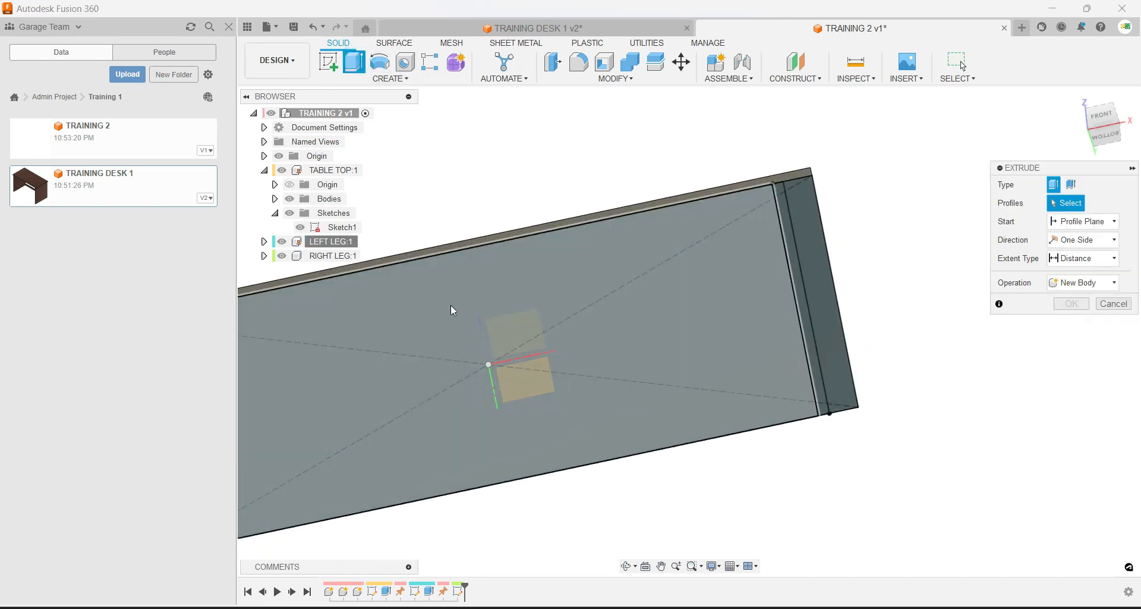
key("Escape")
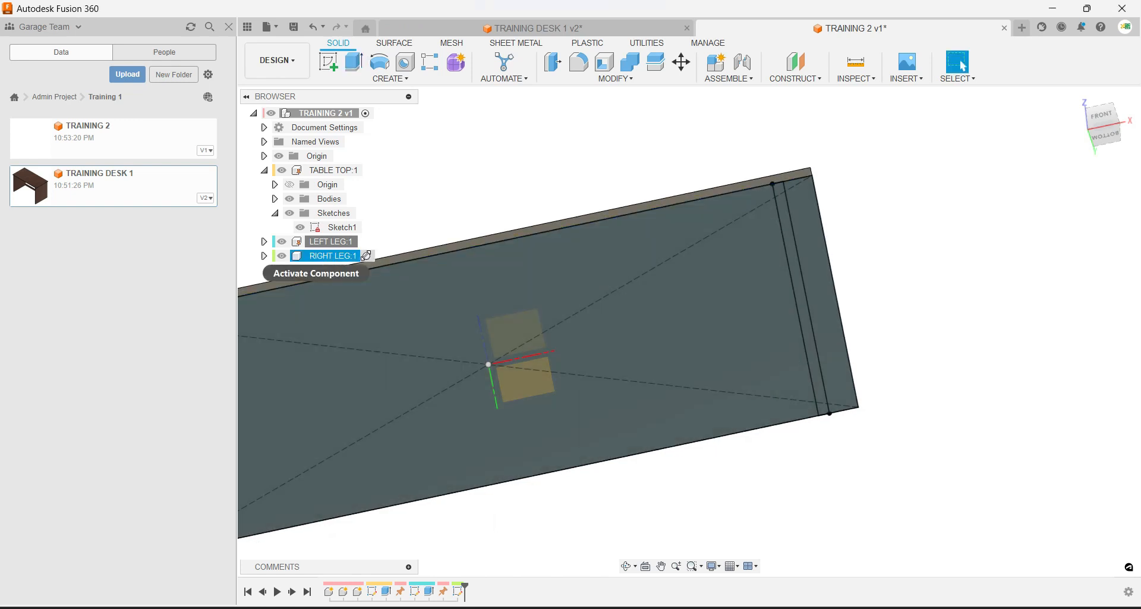
Activate the RIGHT LEG component, start extruding its rectangle about 19 in downward, and show the table top.
left_click(366, 255)
left_click(354, 61)
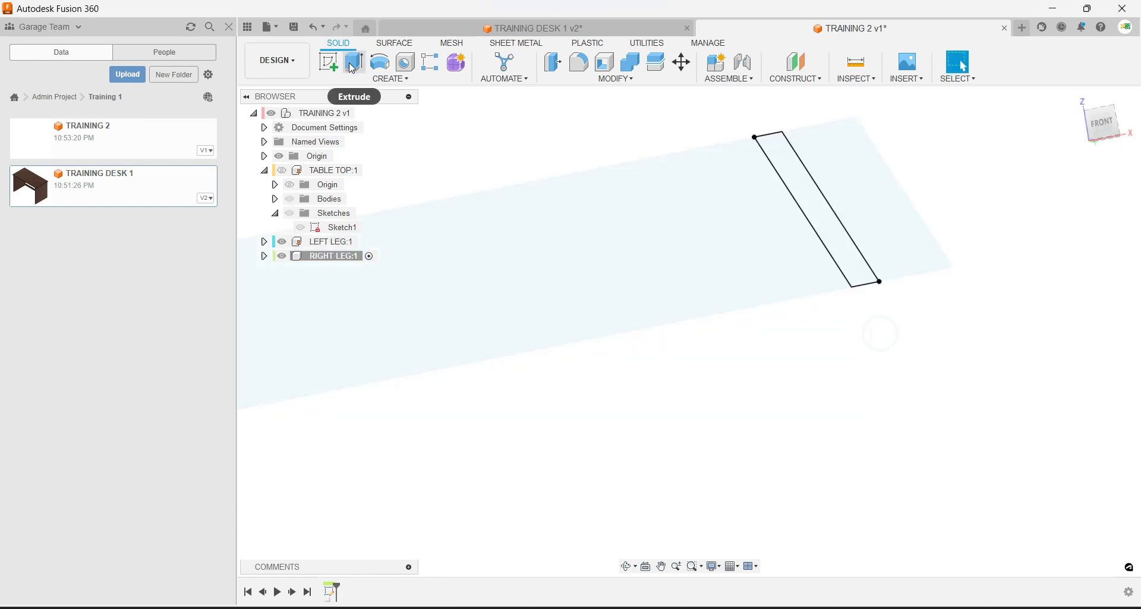
left_click(784, 171)
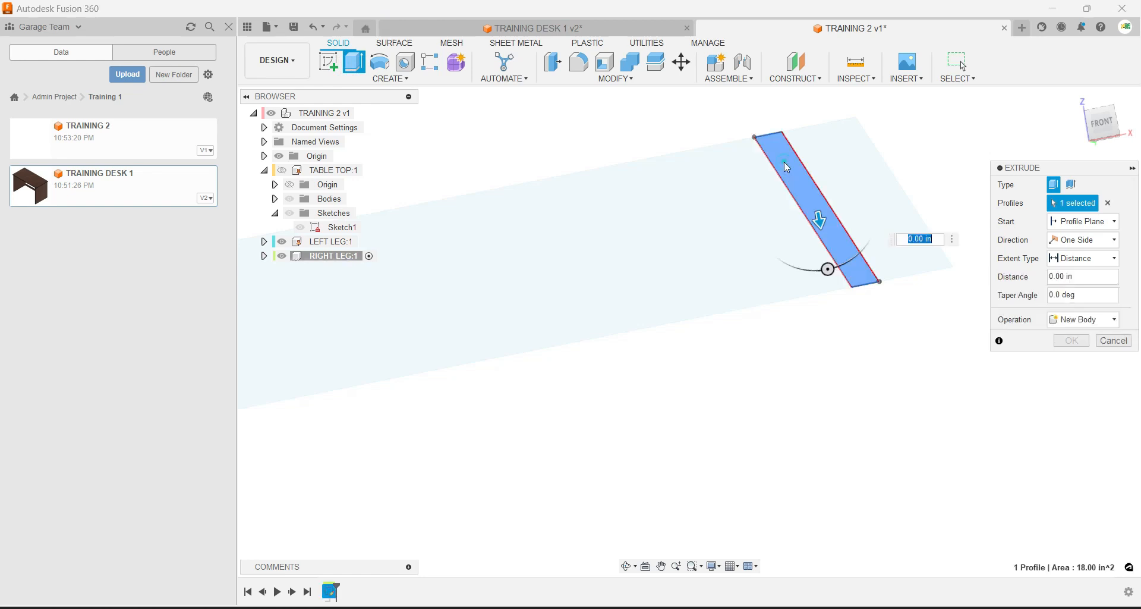
left_click_drag(820, 222, 847, 365)
left_click(282, 170)
scroll(657, 245, "down", 5)
middle_click_drag(657, 245, 713, 285, "shift")
left_click_drag(670, 267, 694, 390)
middle_click_drag(656, 322, 745, 372, "shift")
left_click_drag(761, 402, 753, 376)
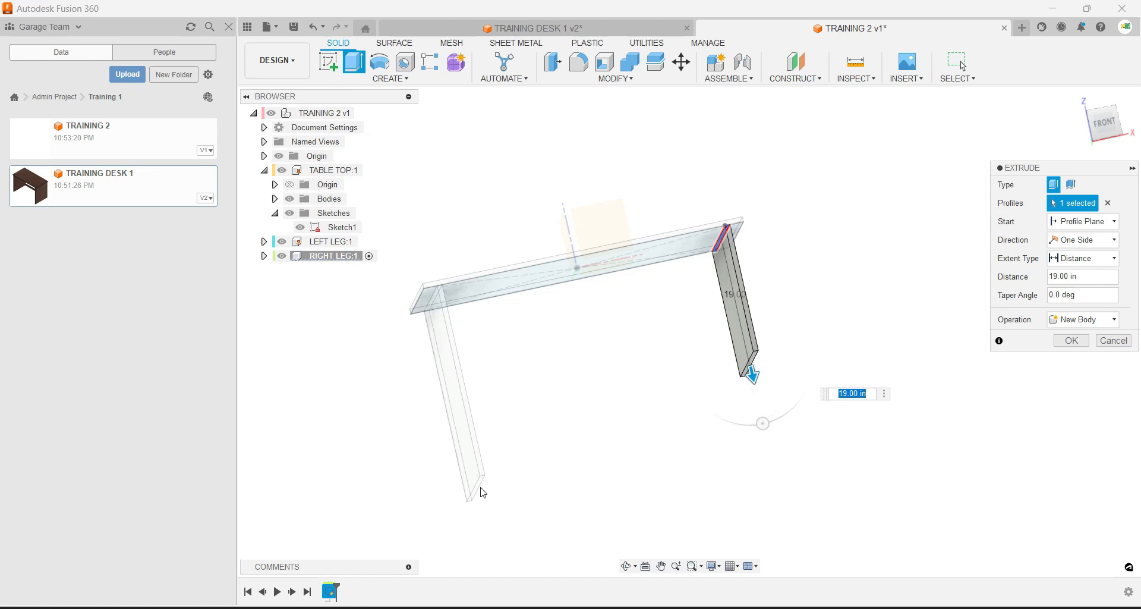
Set the right leg's extrusion extent to To Object, ending at the left leg's bottom face, and create it as a new body.
scroll(484, 492, "up", 5)
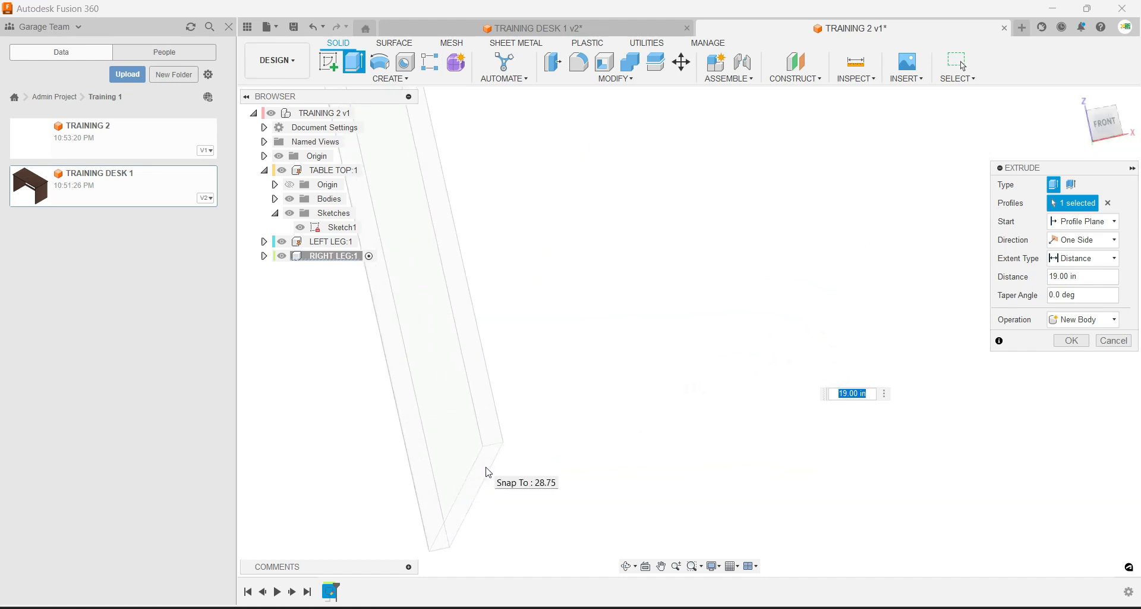
scroll(494, 471, "down", 4)
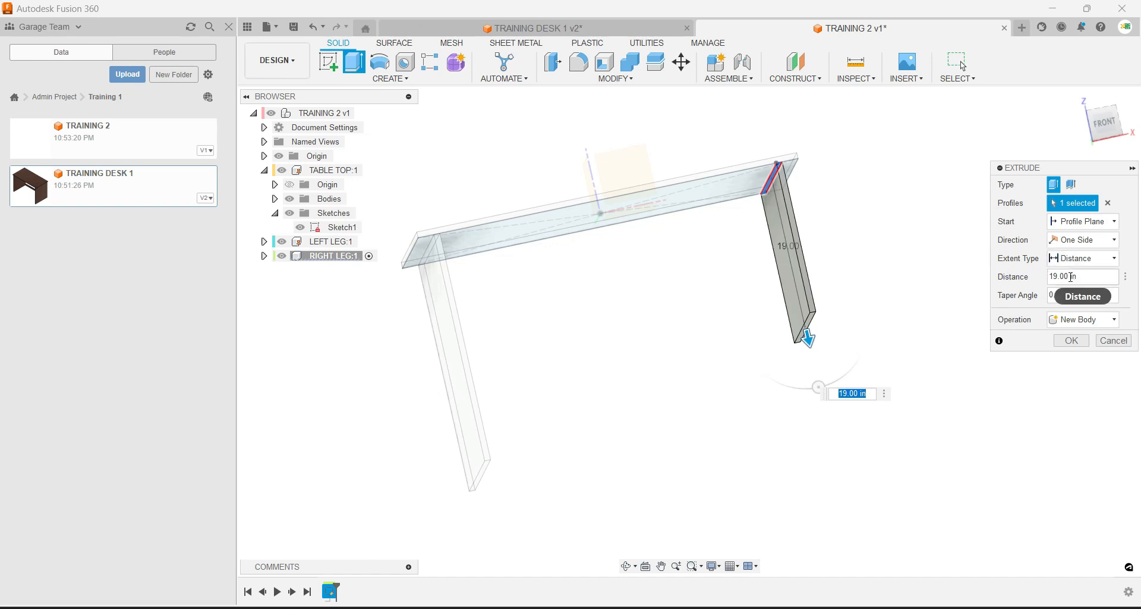
left_click(1088, 257)
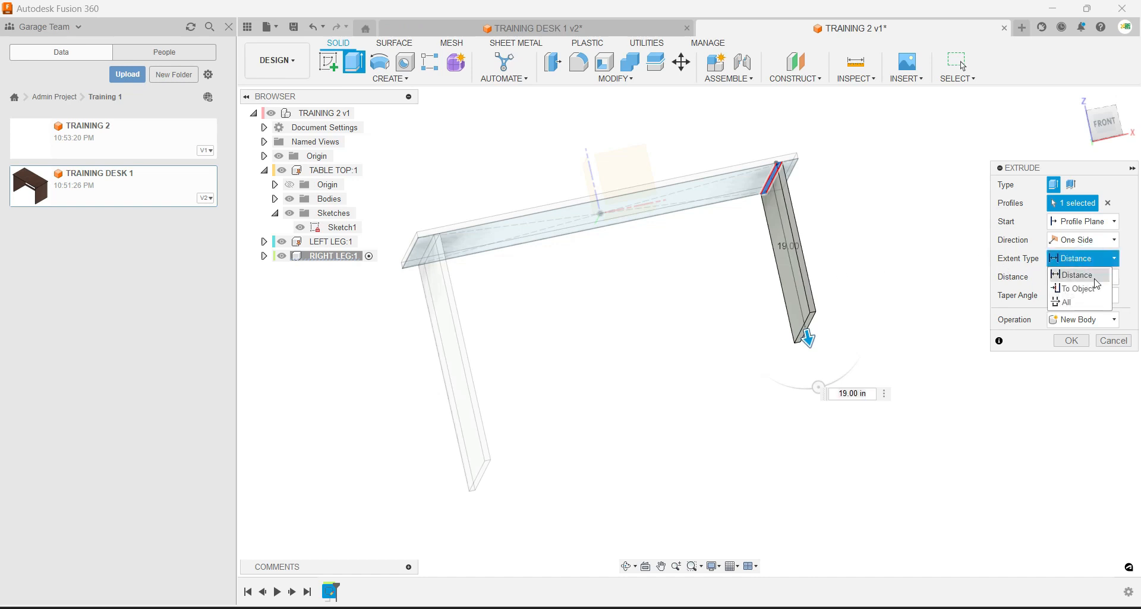
left_click(1093, 289)
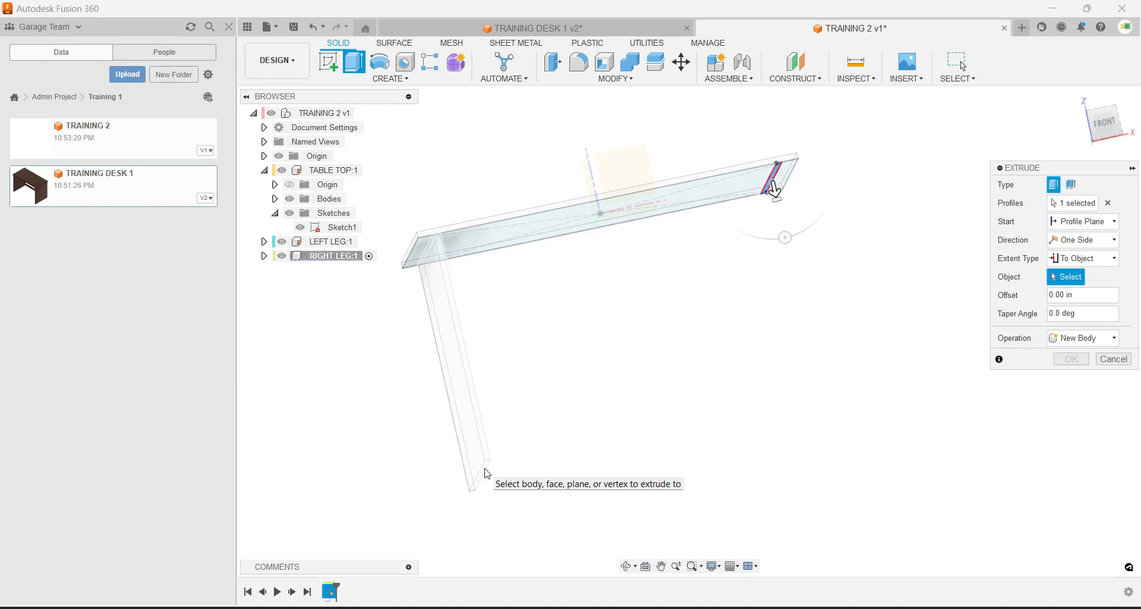
scroll(487, 474, "up", 4)
scroll(487, 473, "down", 4)
scroll(487, 474, "down", 1)
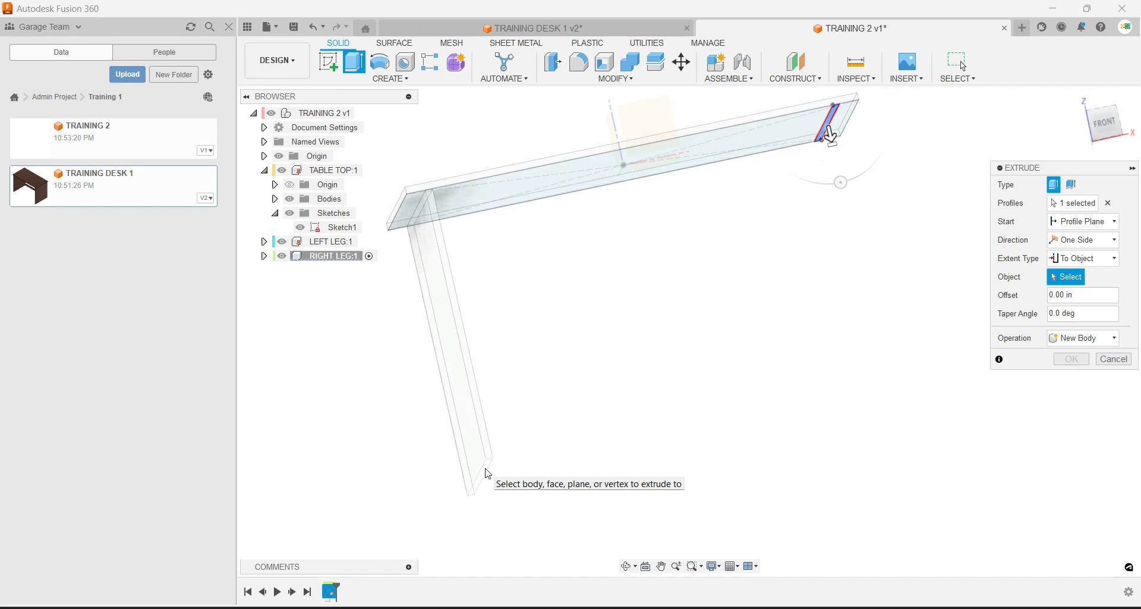
left_click(488, 474)
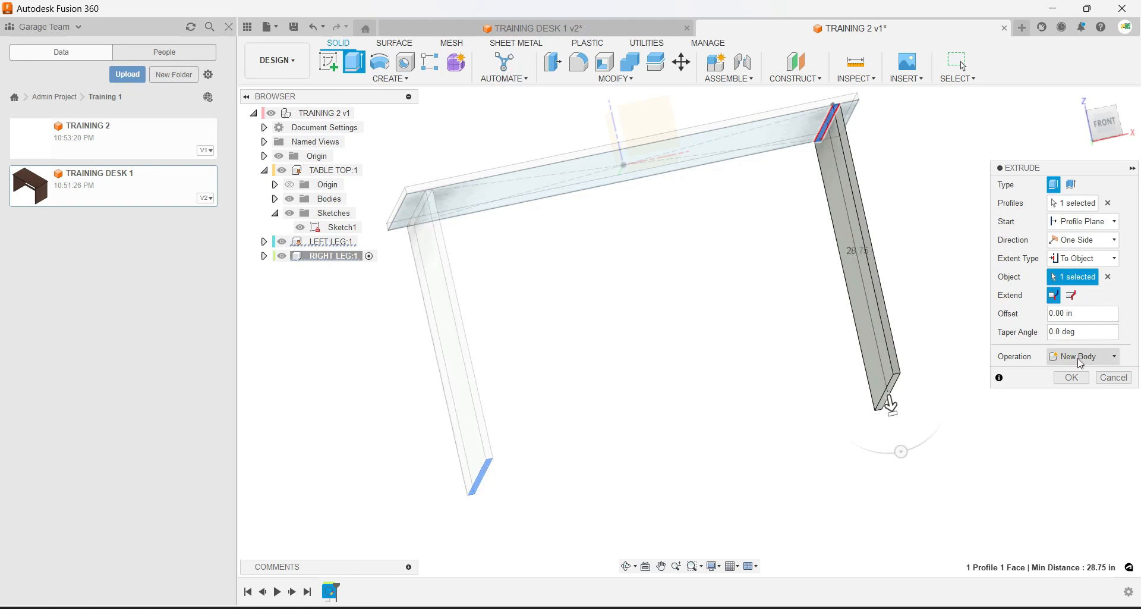
left_click(1070, 378)
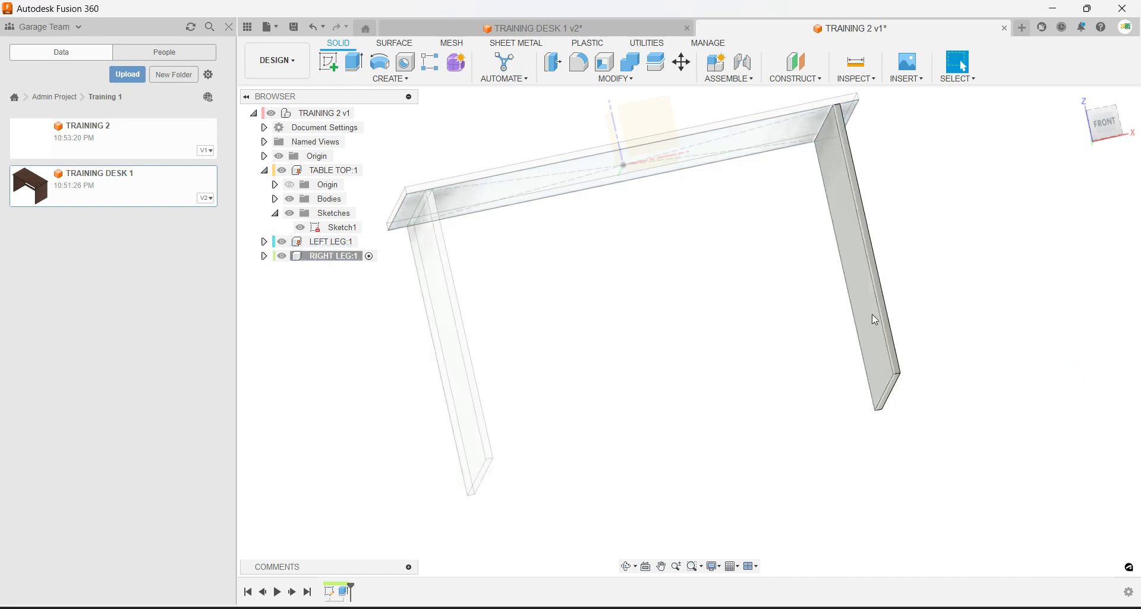
Activate the LEFT LEG component, change its extrusion distance to 48.75 in, and check the right leg's edge length.
middle_click_drag(702, 310, 692, 345)
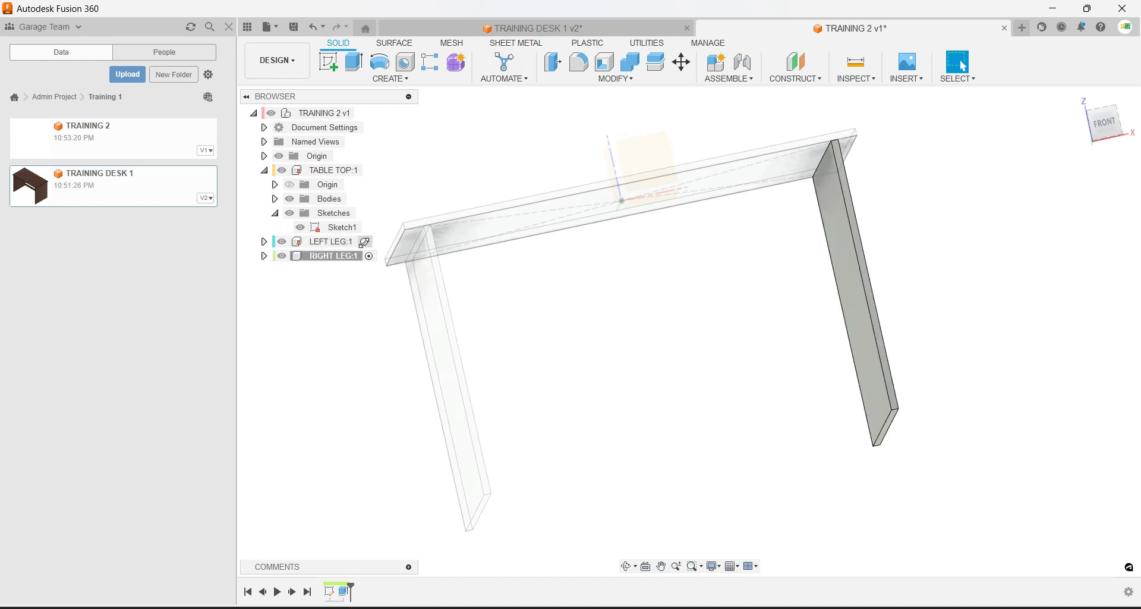
left_click(363, 242)
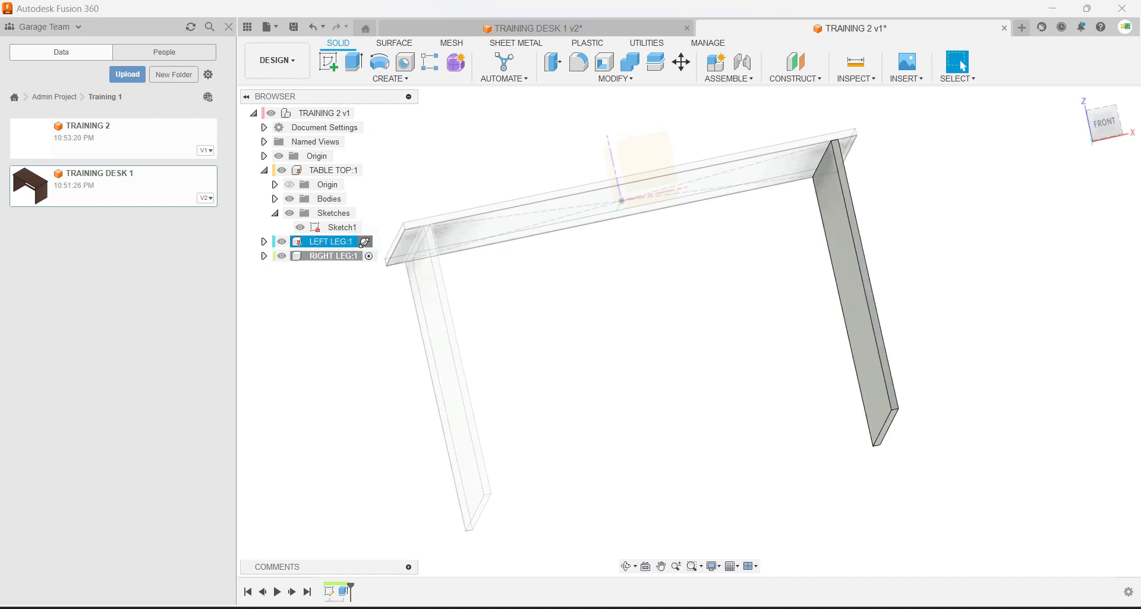
left_click(359, 309)
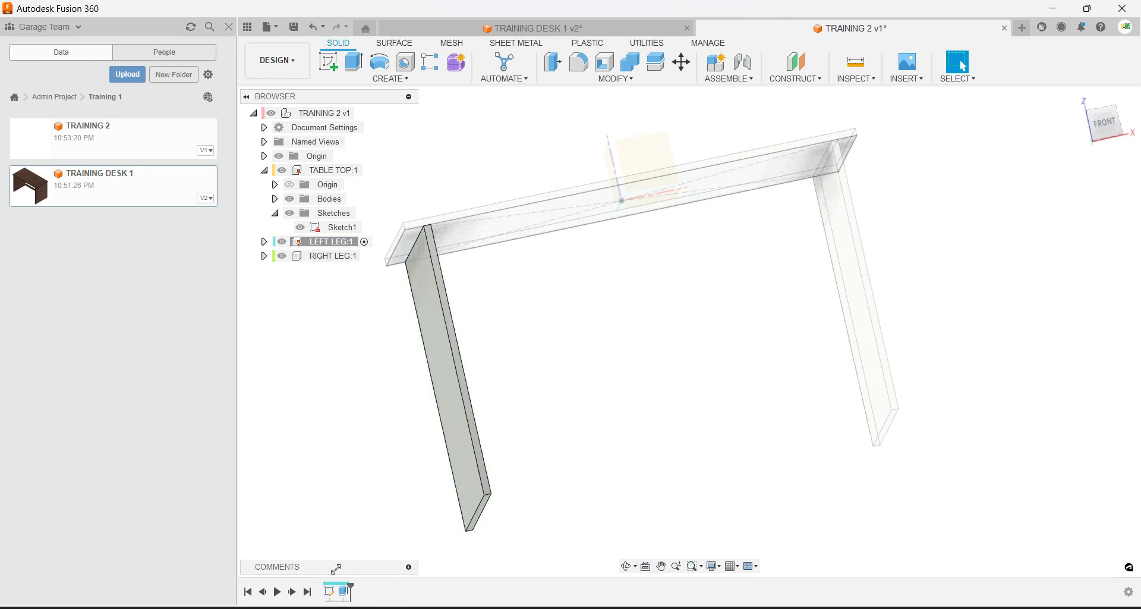
right_click(344, 590)
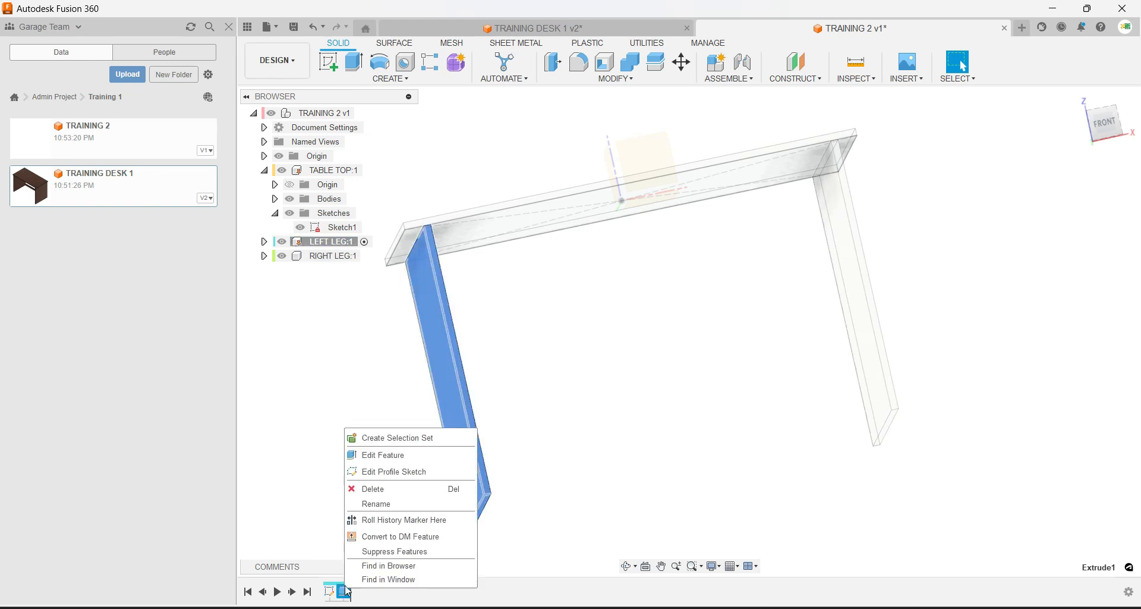
left_click(403, 464)
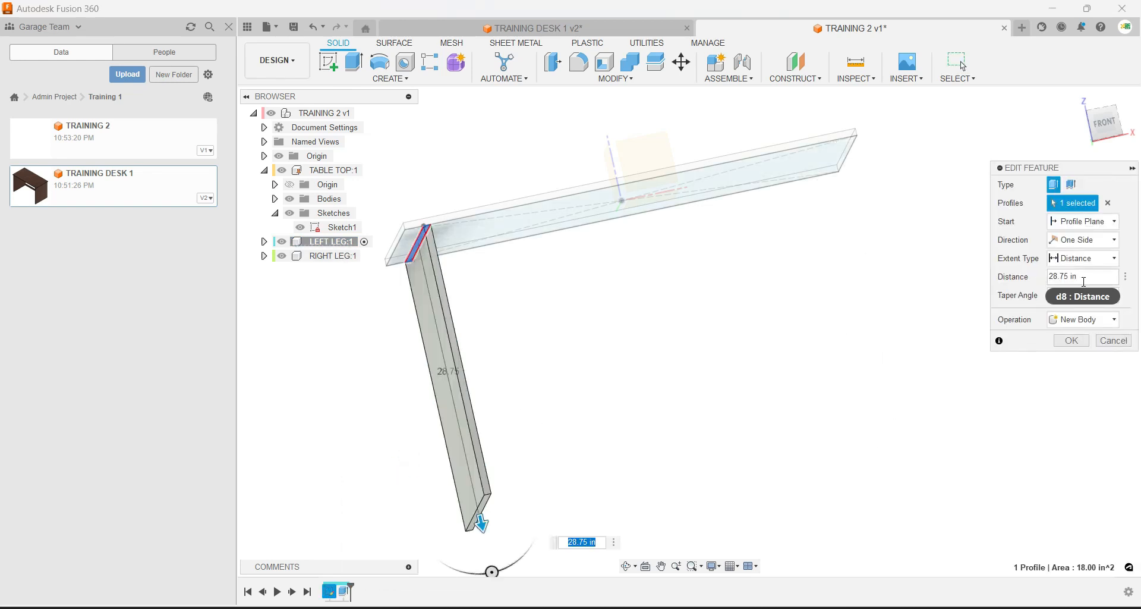
left_click(1054, 275)
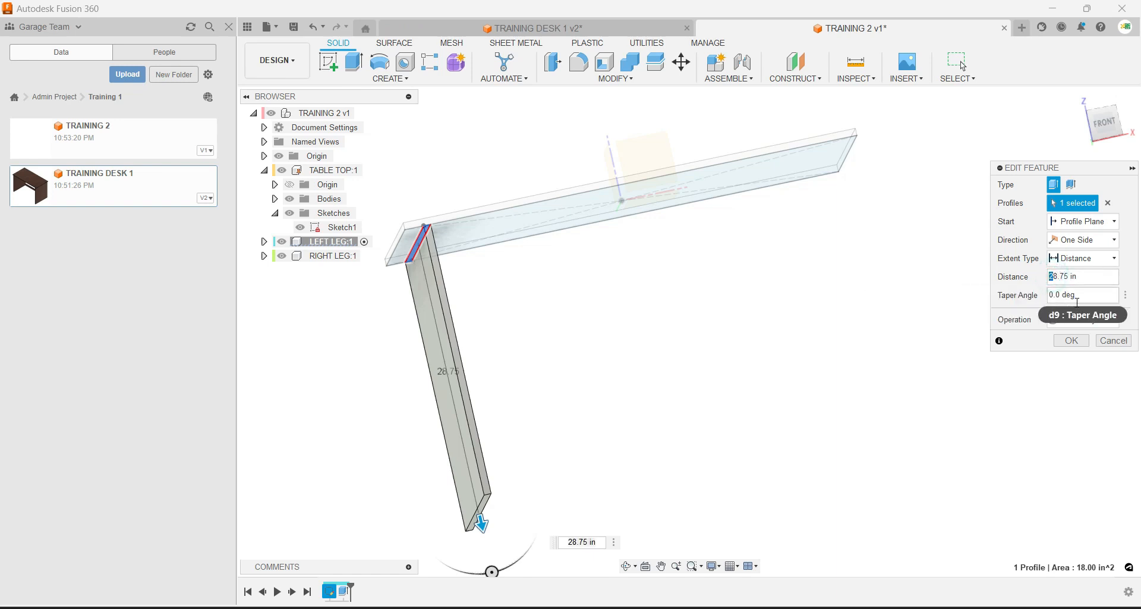
type("4")
left_click(1077, 340)
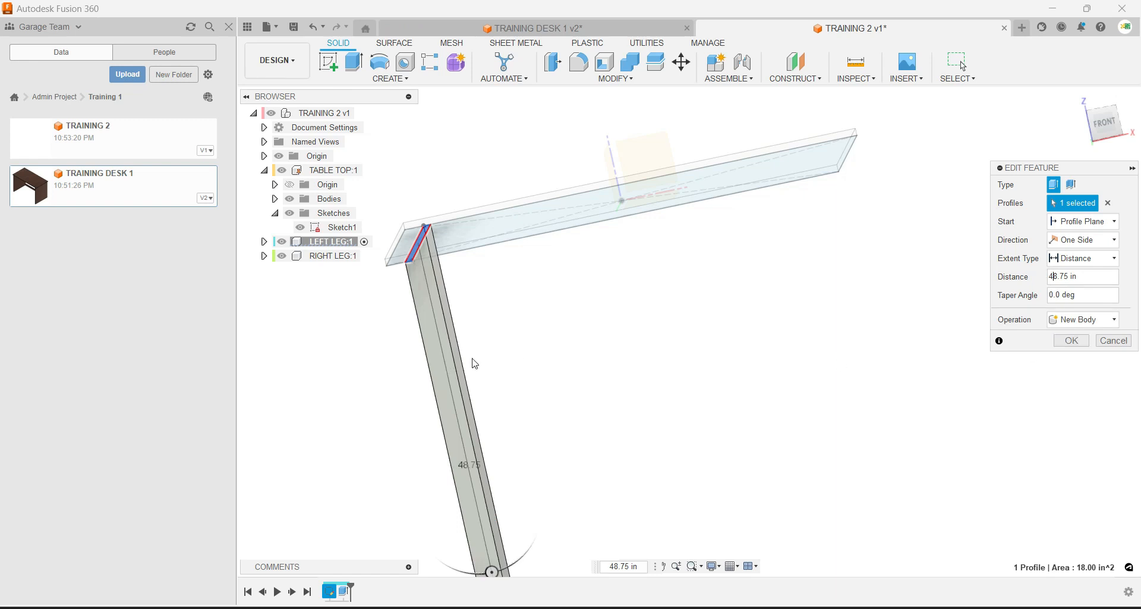
scroll(570, 387, "down", 5)
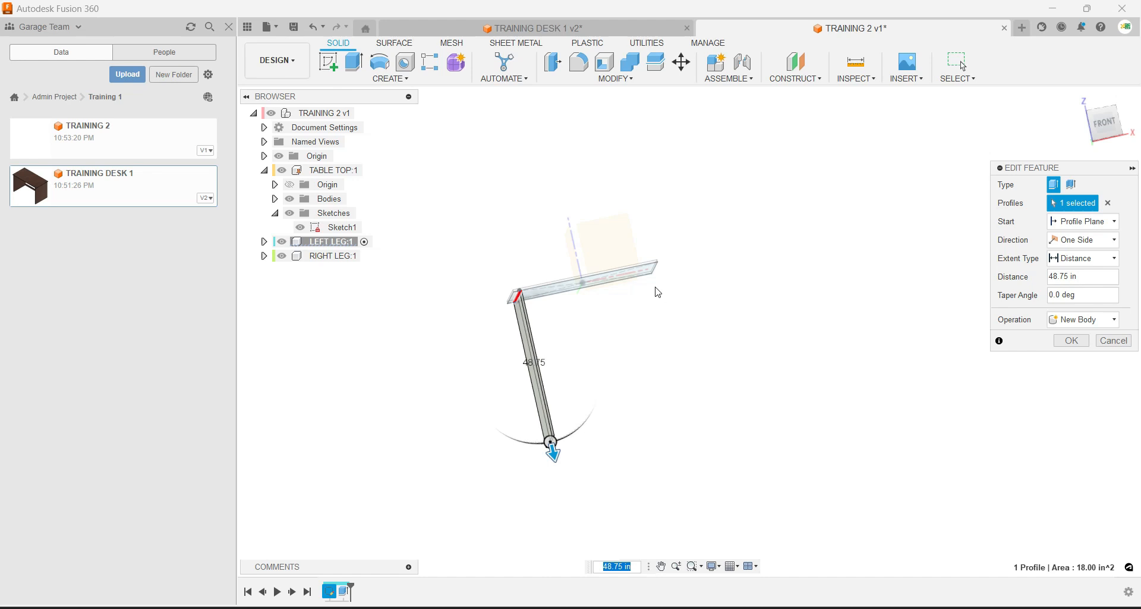
left_click(1072, 340)
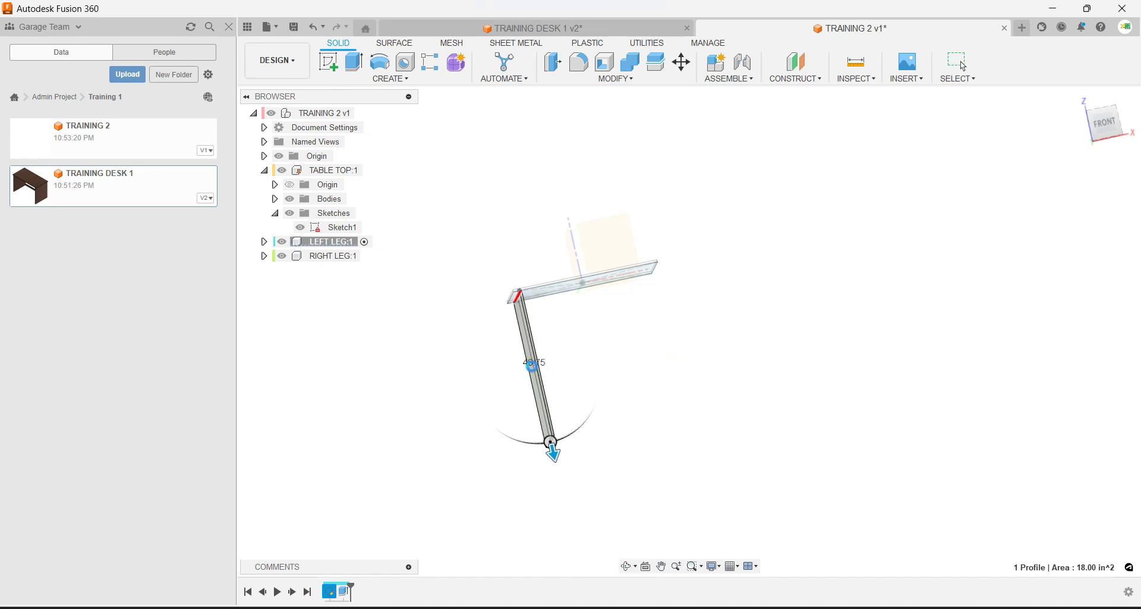
left_click(673, 348)
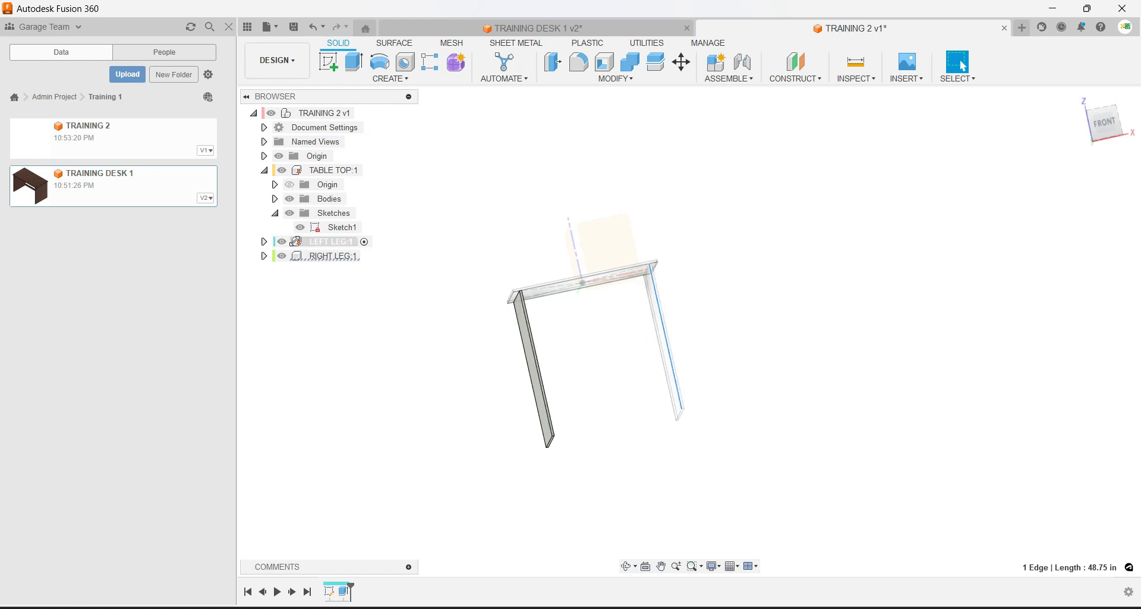
Set the left leg's extrusion distance back to 28.75 in.
right_click(349, 592)
left_click(407, 467)
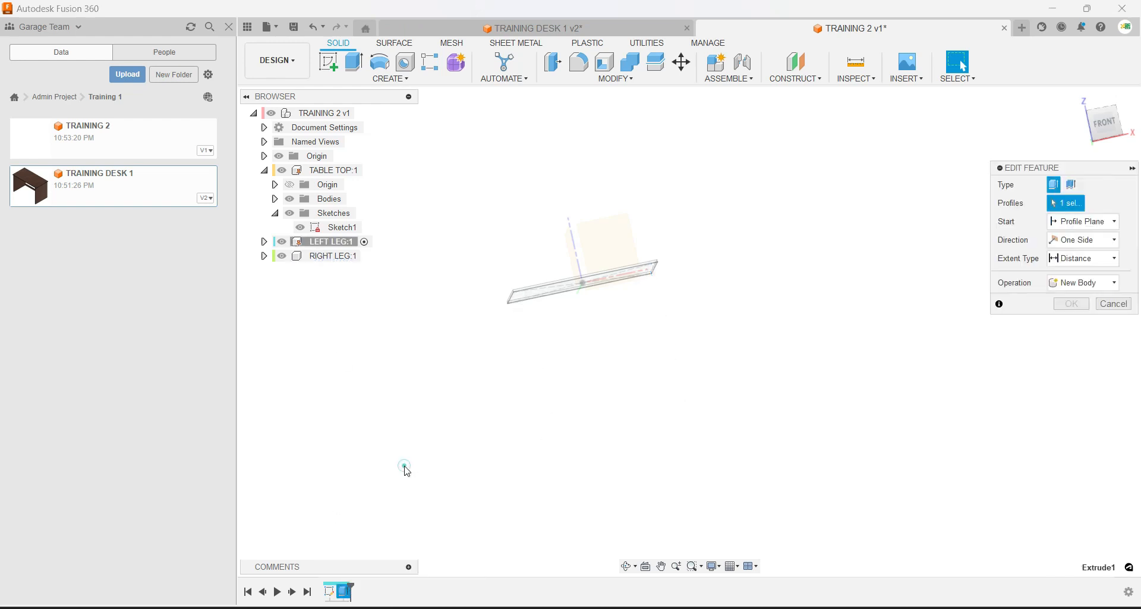
left_click(1051, 276)
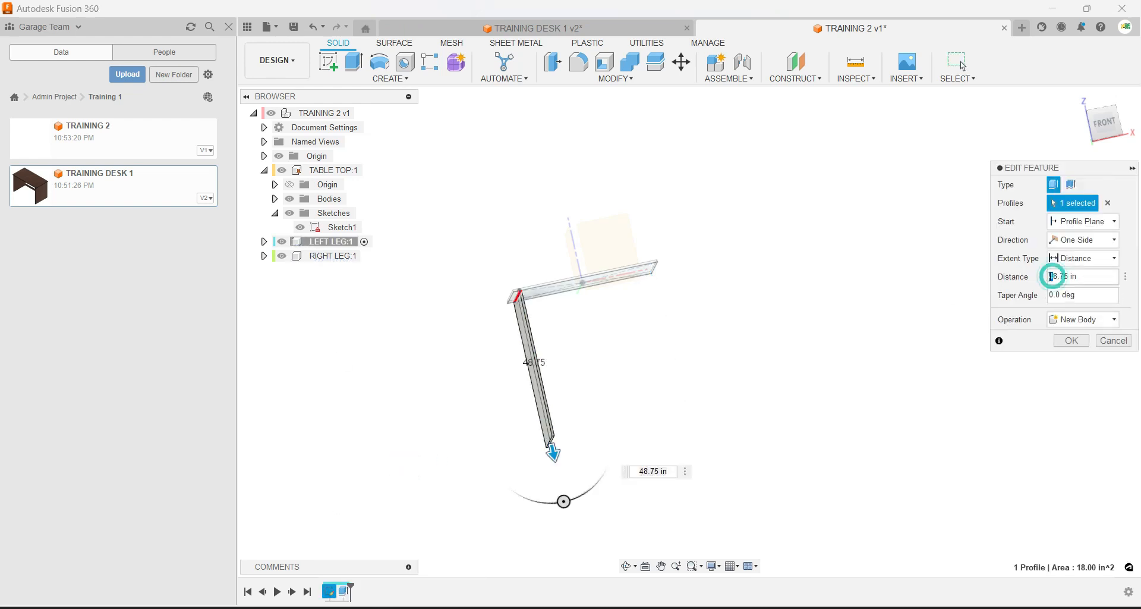
type("2")
left_click(1072, 340)
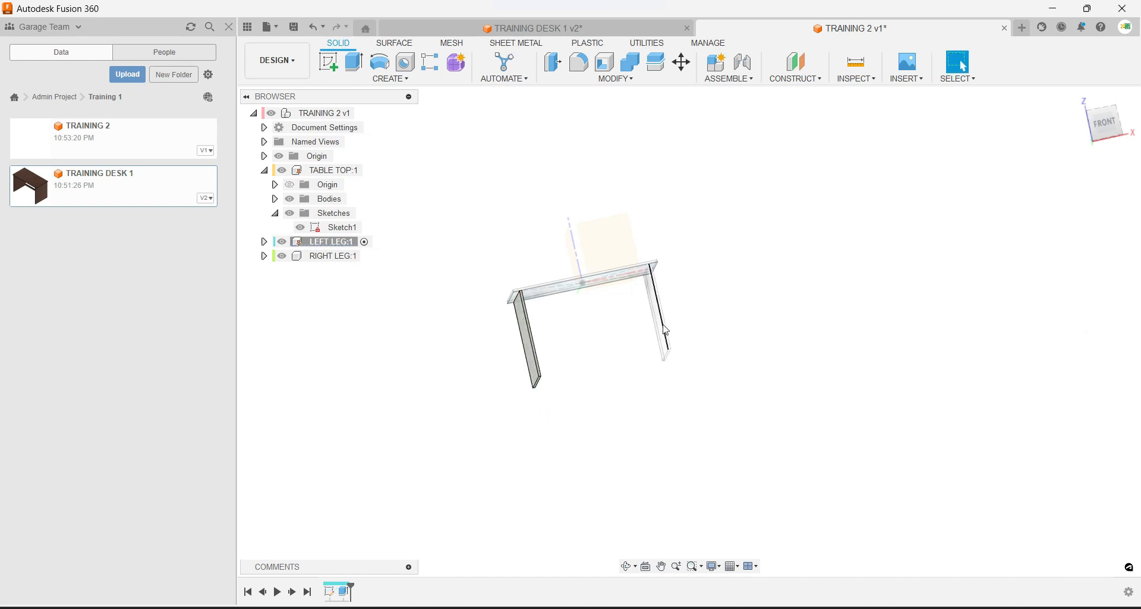
Activate the top-level TRAINING 2 assembly and ground the RIGHT LEG component.
scroll(665, 337, "up", 5)
middle_click_drag(590, 322, 726, 351)
left_click(365, 113)
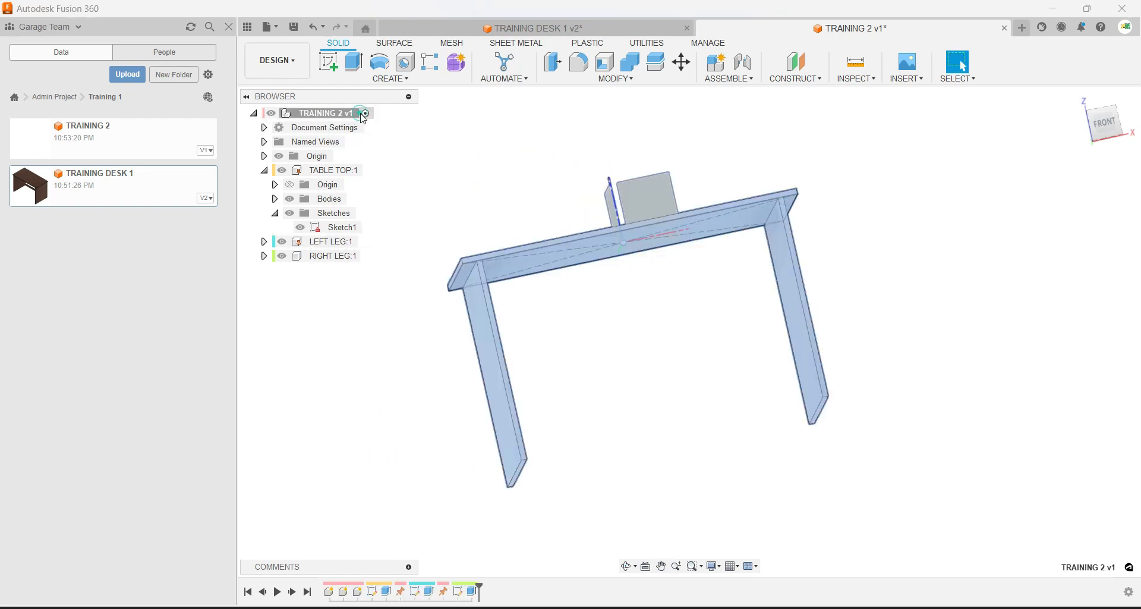
left_click(582, 141)
mouse_move(678, 275)
middle_mouse_down("shift")
mouse_move(635, 321)
mouse_move(688, 321)
mouse_move(654, 297)
mouse_move(647, 275)
mouse_move(695, 276)
middle_mouse_up("shift")
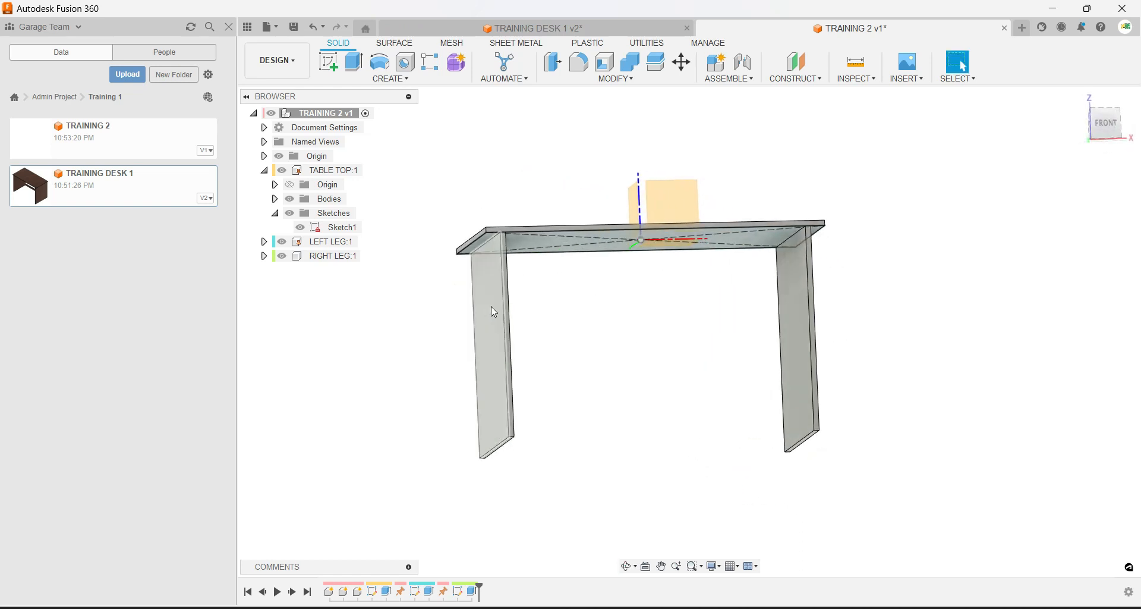
right_click(351, 255)
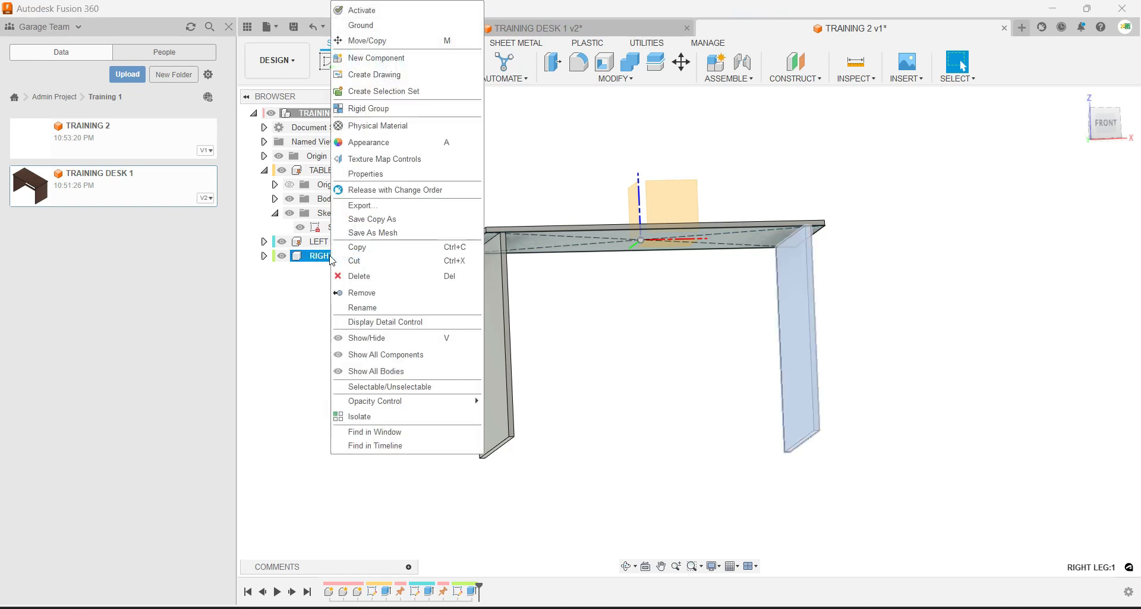
left_click(380, 25)
mouse_move(582, 234)
middle_mouse_down("shift")
mouse_move(644, 333)
mouse_move(561, 309)
mouse_move(562, 293)
middle_mouse_up("shift")
middle_click_drag(645, 318, 636, 289, "shift")
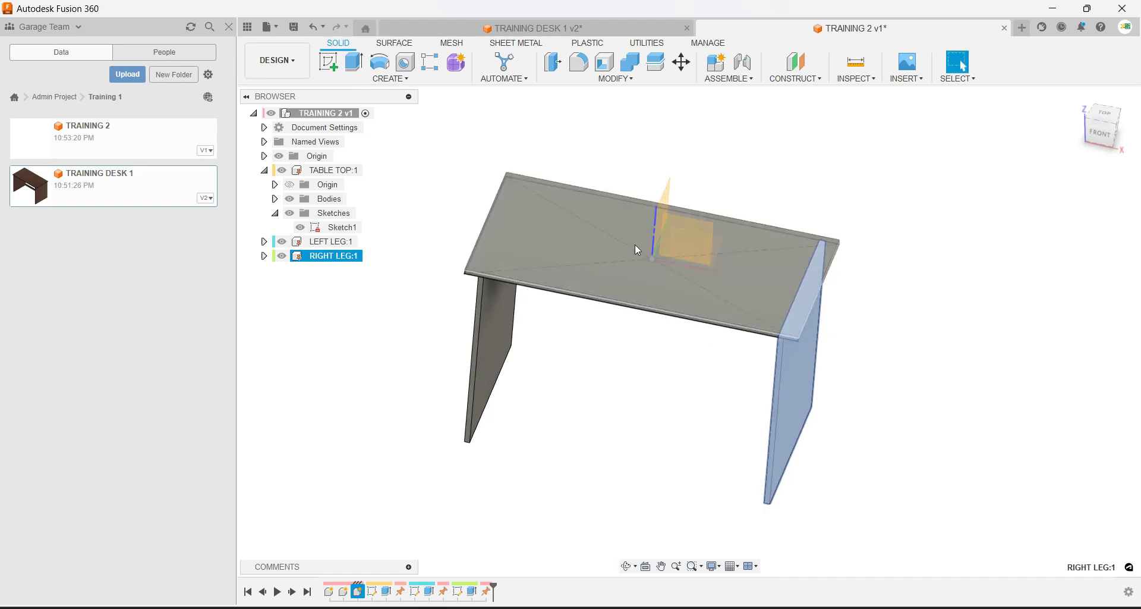
Hide the table top's Sketch1 and clear the selection.
left_click(304, 231)
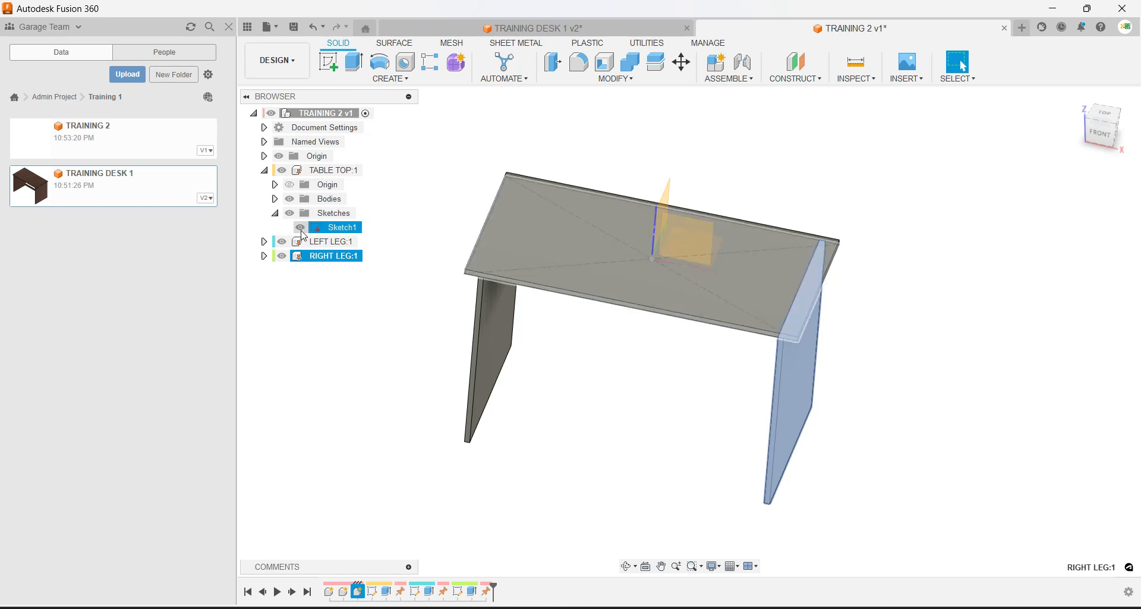
left_click(301, 230)
left_click(413, 325)
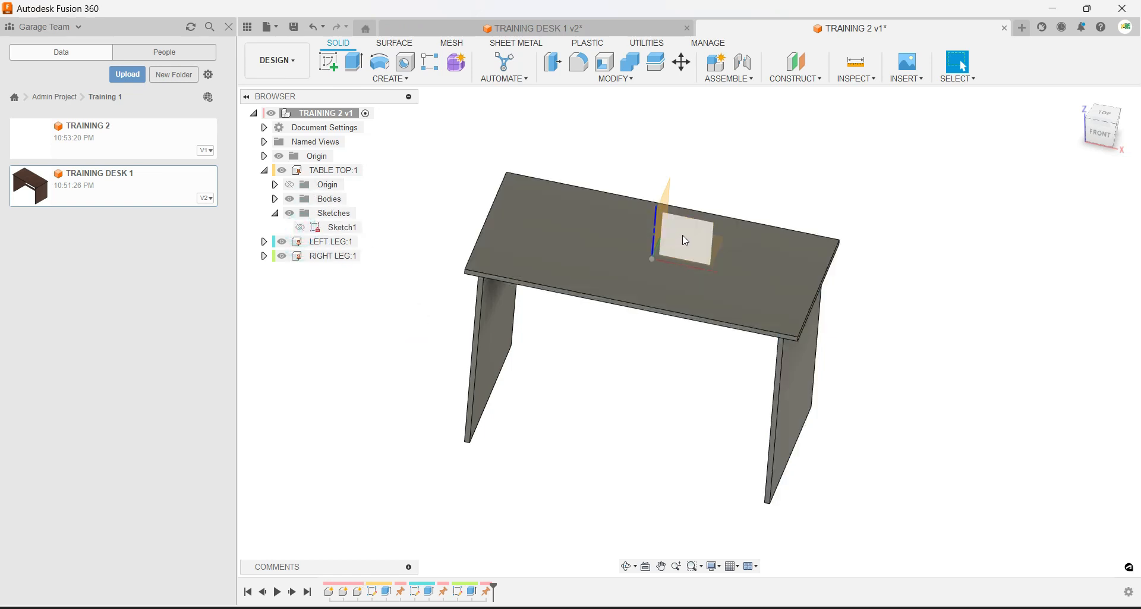
middle_click_drag(665, 272, 606, 275, "shift")
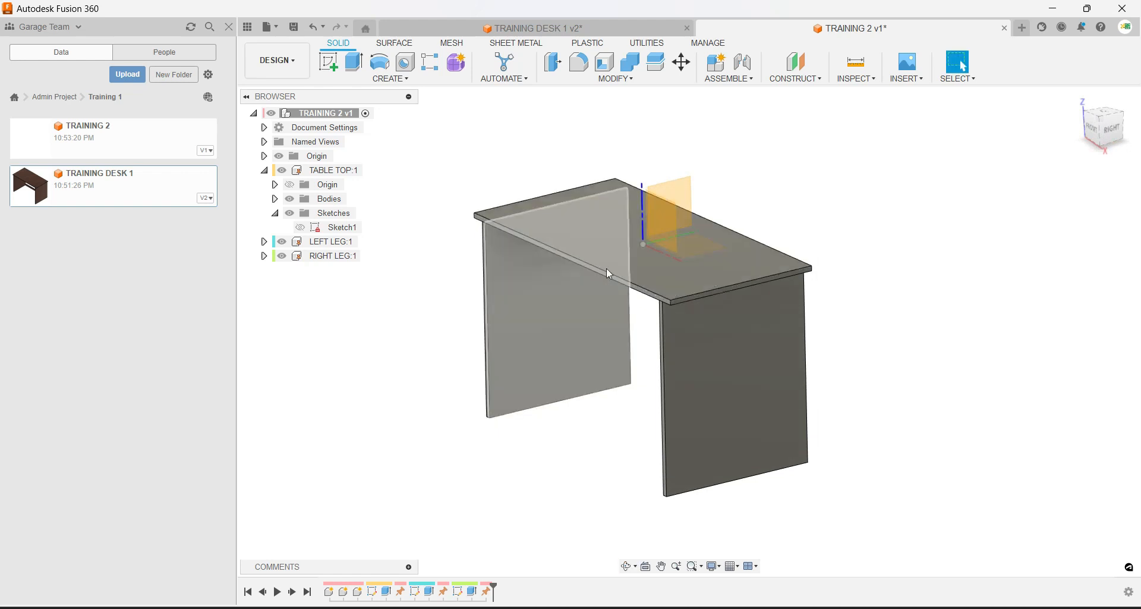
Examine the components by activating TABLE TOP, LEFT LEG and RIGHT LEG in turn, ending on the top-level assembly.
left_click(371, 171)
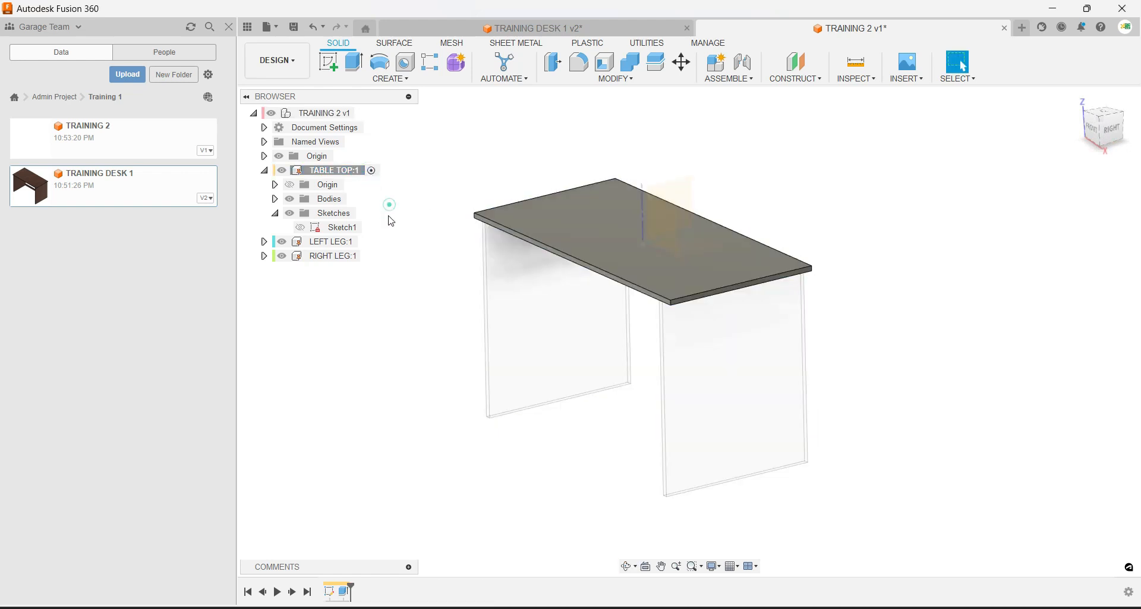
left_click(365, 241)
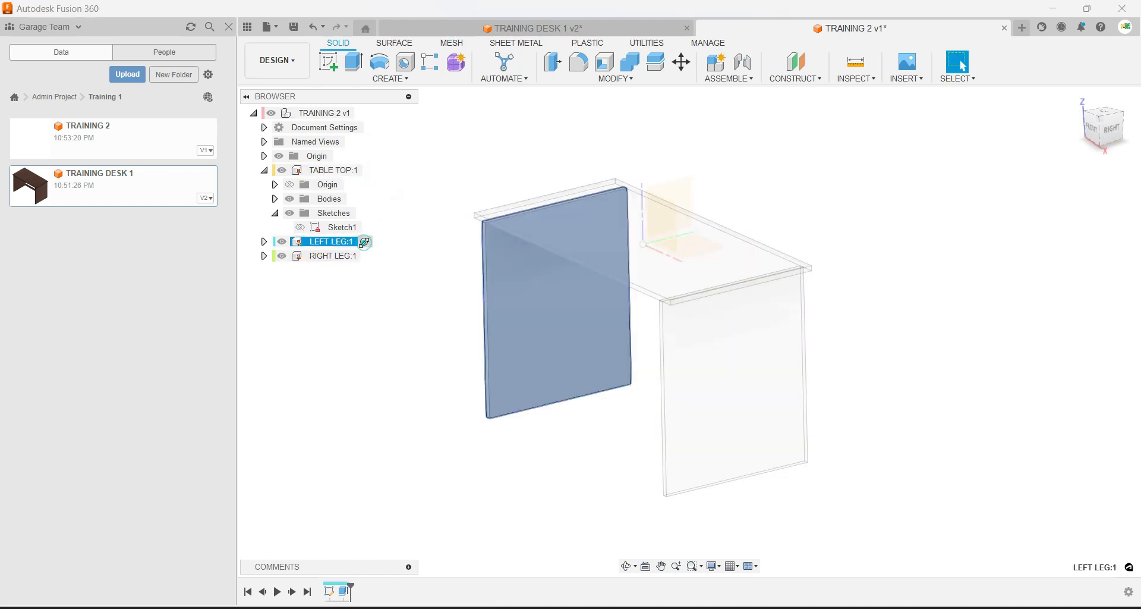
left_click(368, 256)
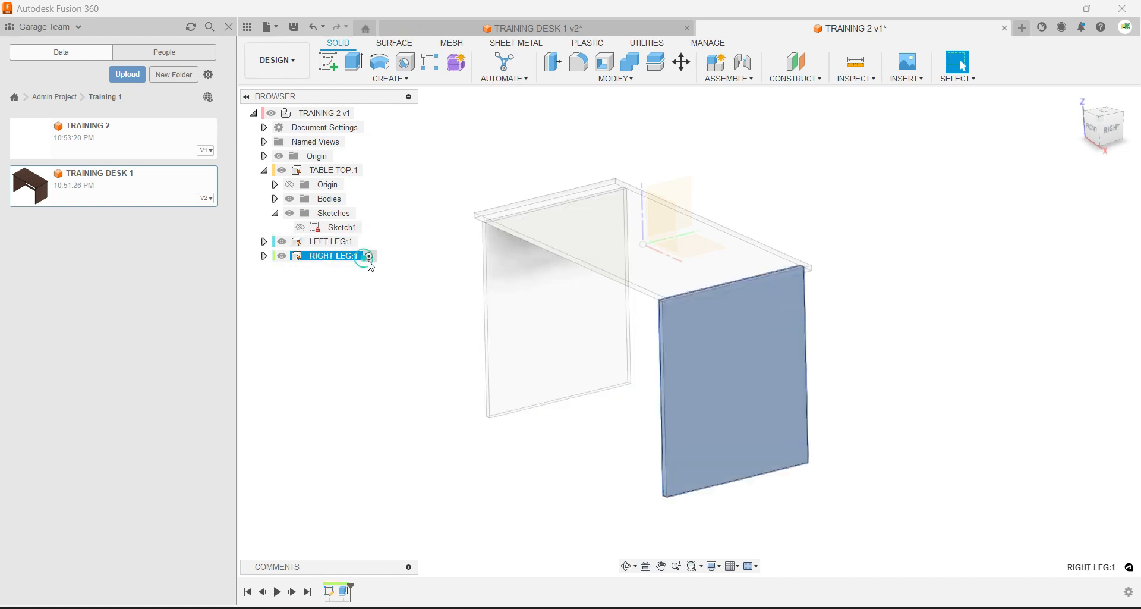
left_click(366, 113)
middle_click_drag(453, 300, 529, 428, "shift")
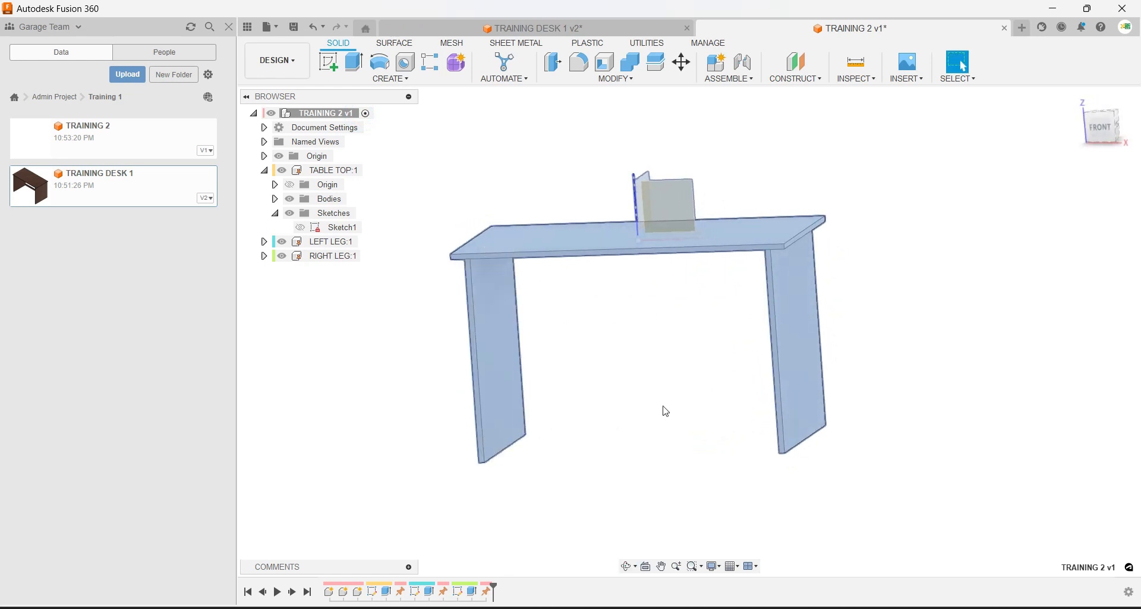
scroll(672, 428, "up", 3)
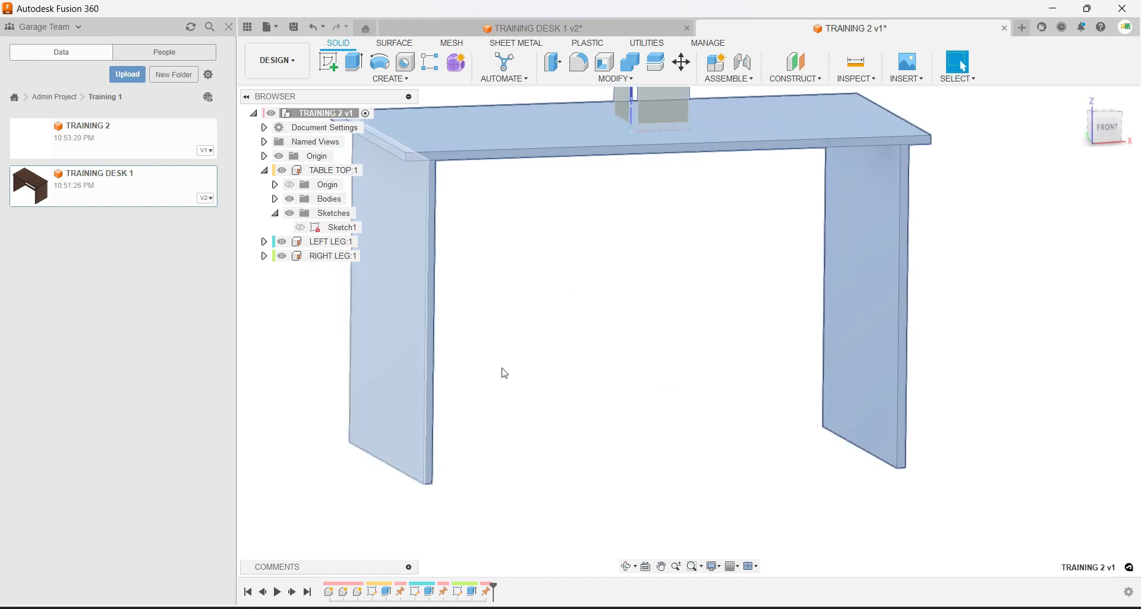
scroll(583, 366, "up", 2)
scroll(583, 366, "down", 4)
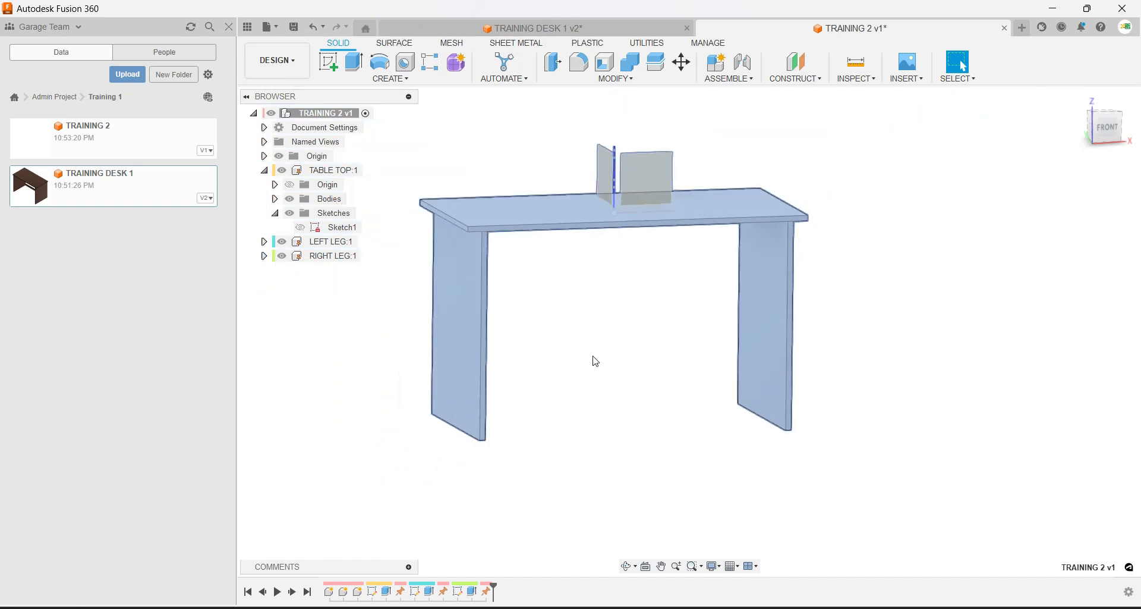
left_click(771, 141)
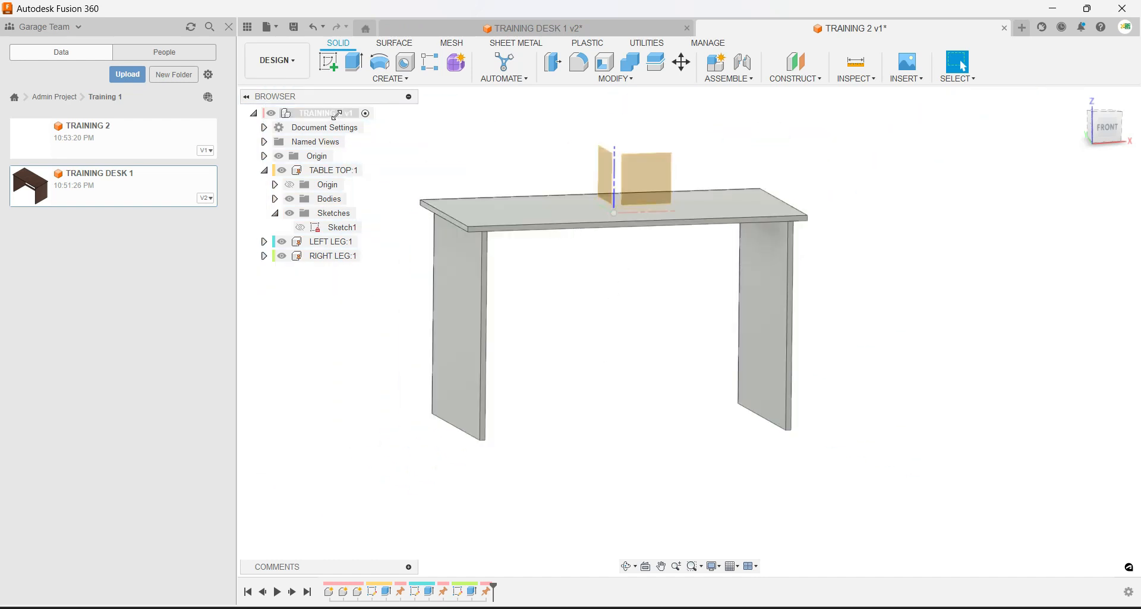
Create a new internal standard component named CROSSBAR in the top-level assembly without activating it.
left_click(746, 79)
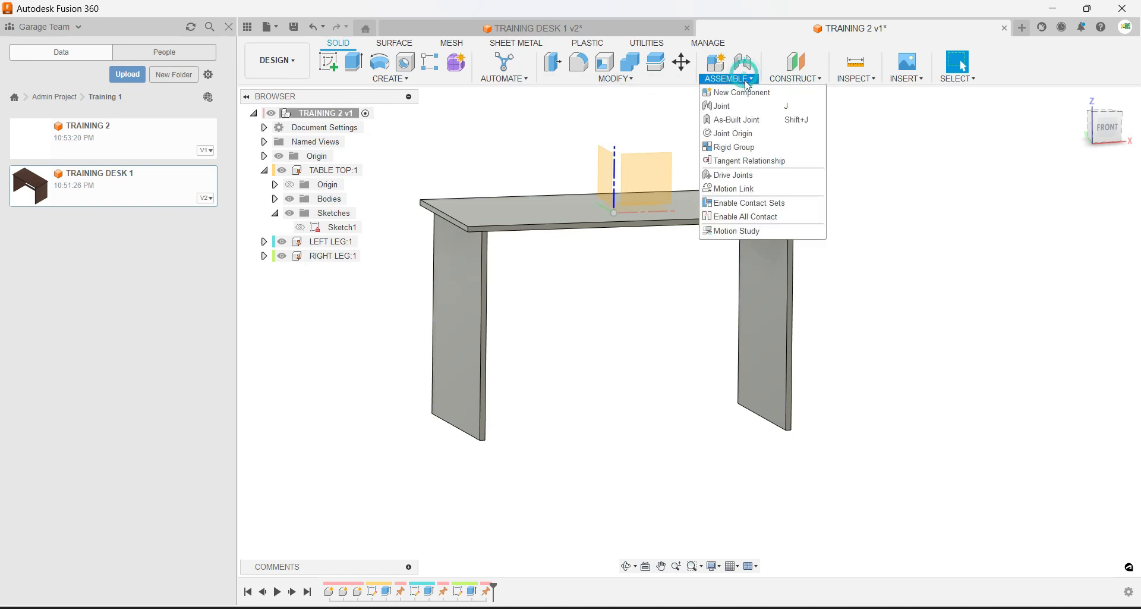
left_click(740, 92)
left_click(1031, 244)
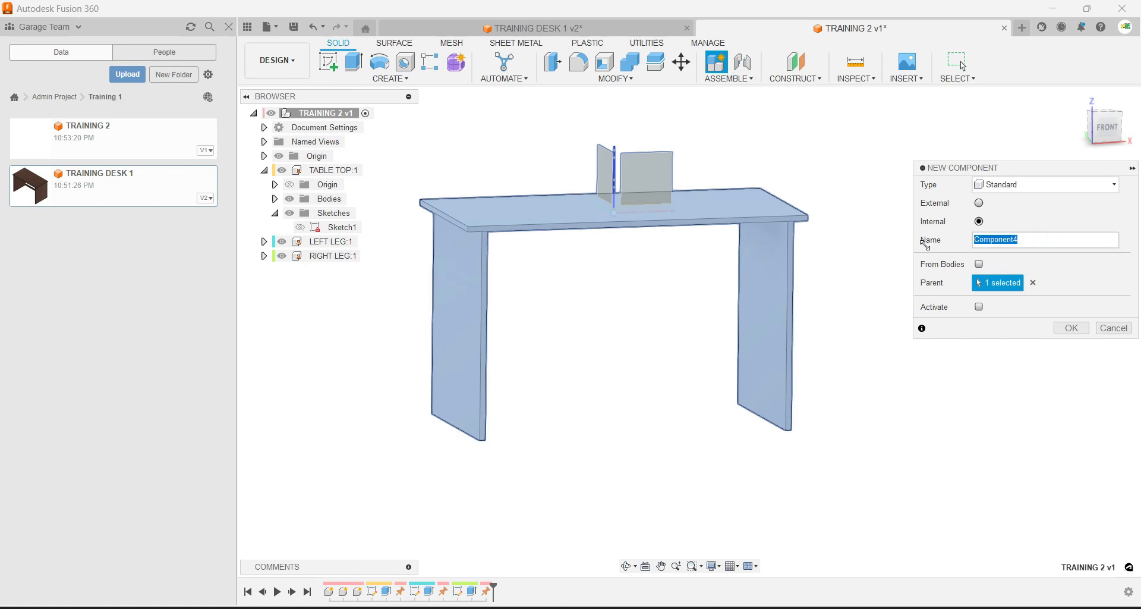
type("CROSSBAR")
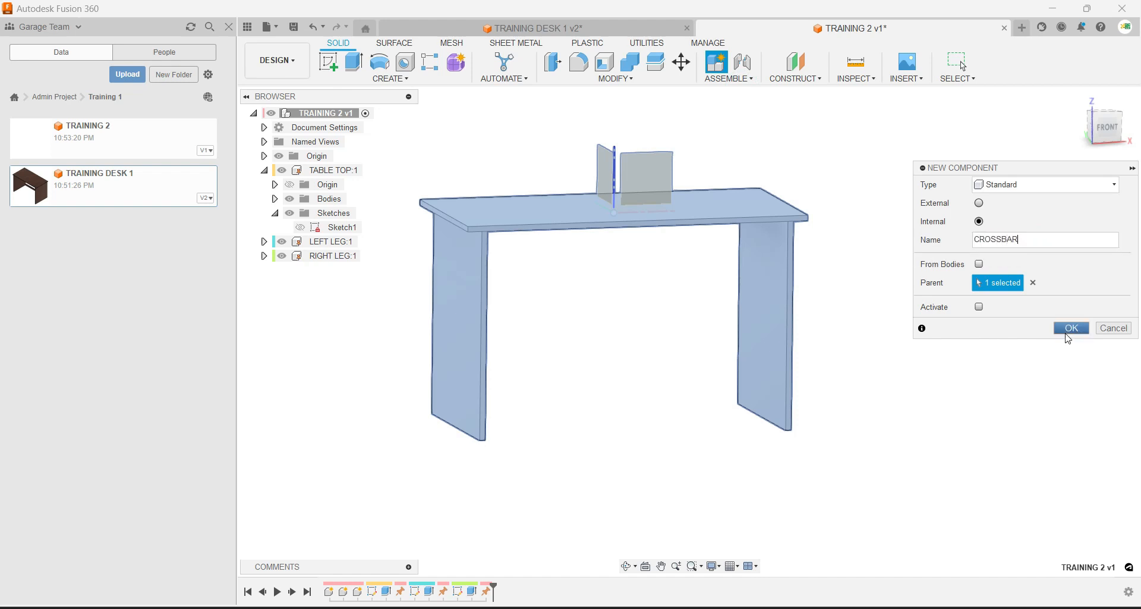
left_click(1070, 329)
middle_click_drag(839, 334, 668, 332, "shift")
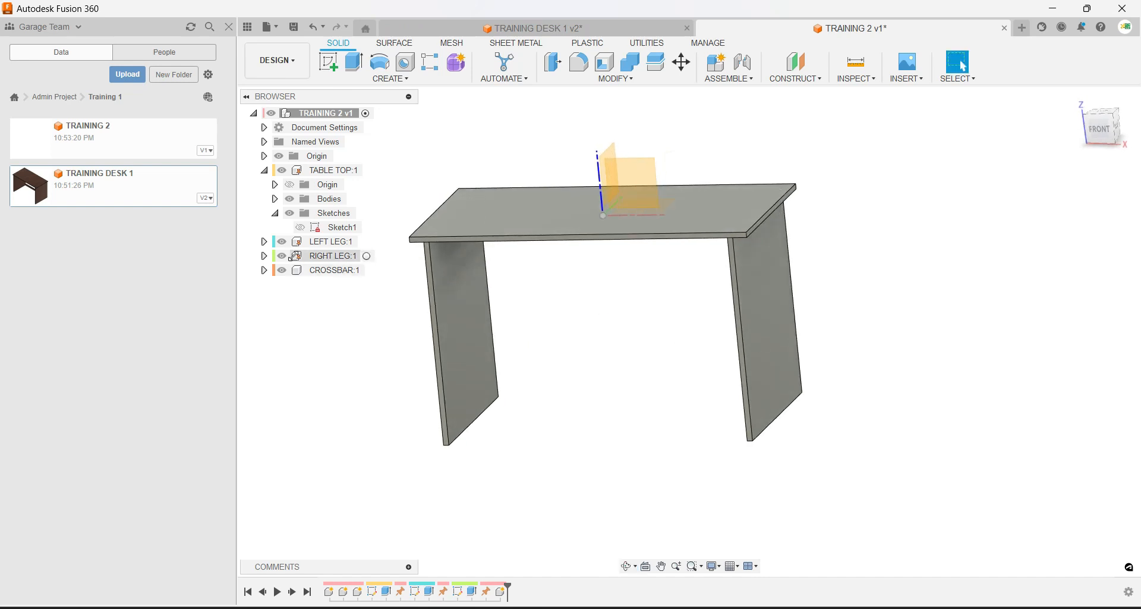
Activate the CROSSBAR component and switch back to the top-level assembly.
left_click(365, 271)
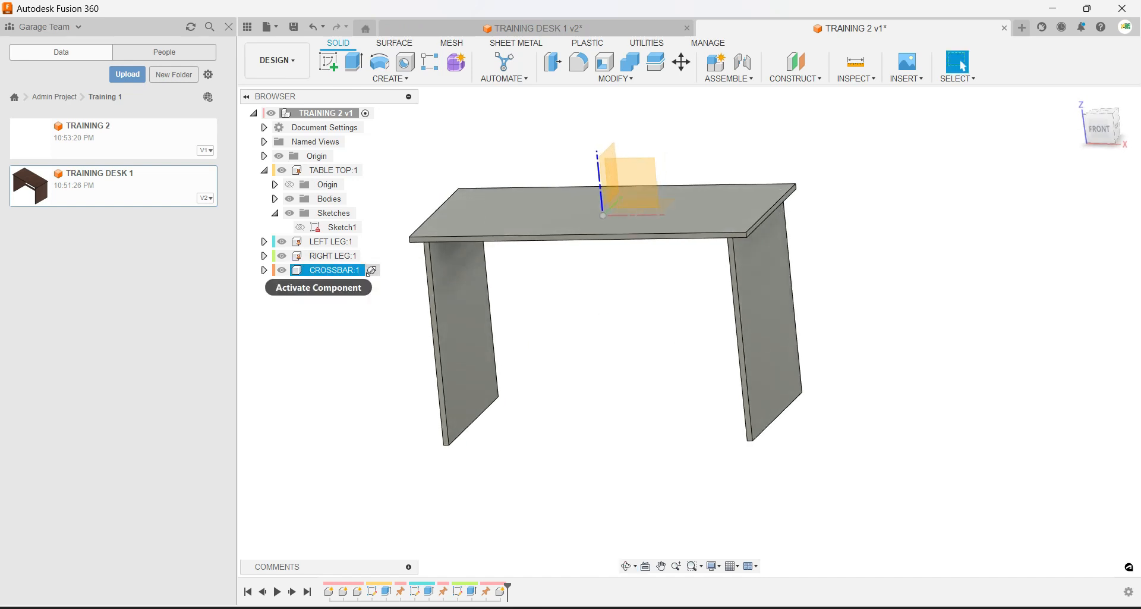
left_click(372, 271)
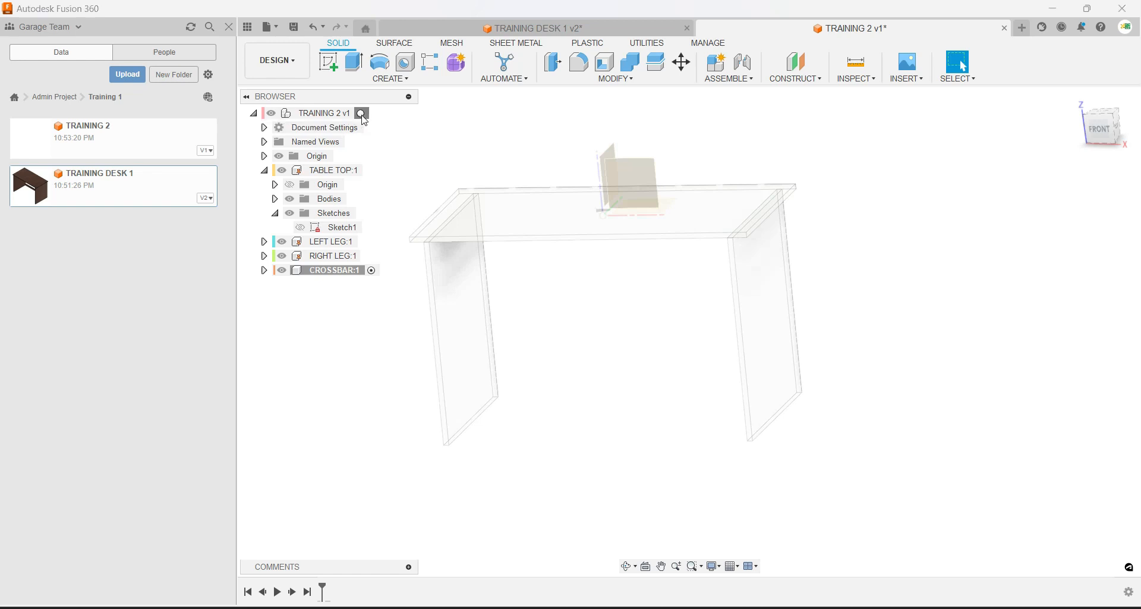
left_click(364, 113)
middle_click_drag(578, 300, 543, 289, "shift")
scroll(539, 410, "down", 2)
scroll(540, 411, "up", 5)
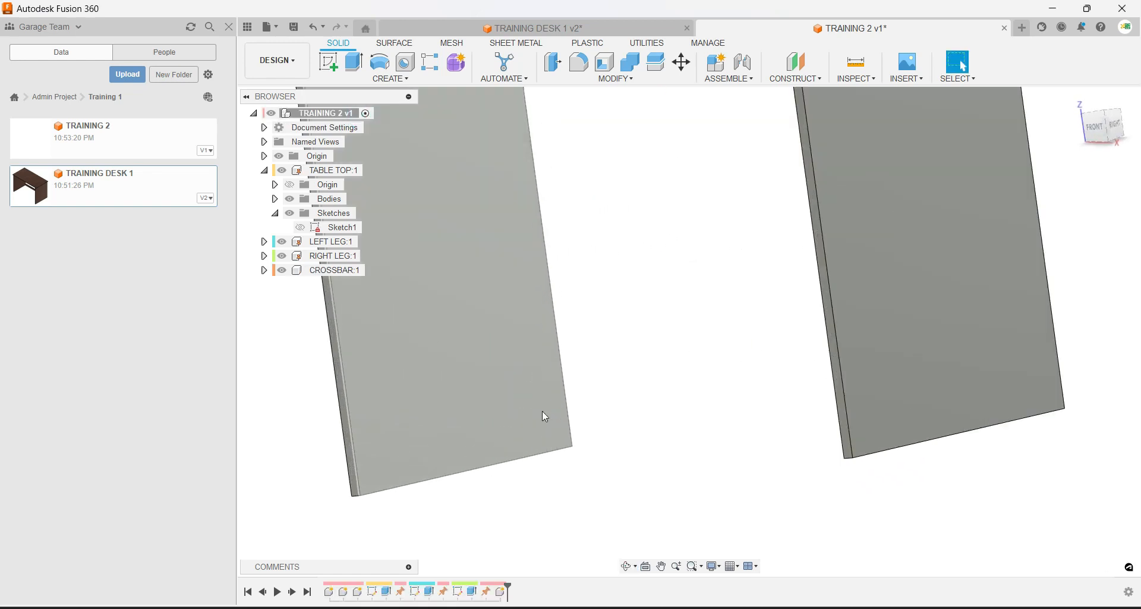
left_click(543, 407)
scroll(557, 396, "up", 1)
scroll(557, 396, "down", 4)
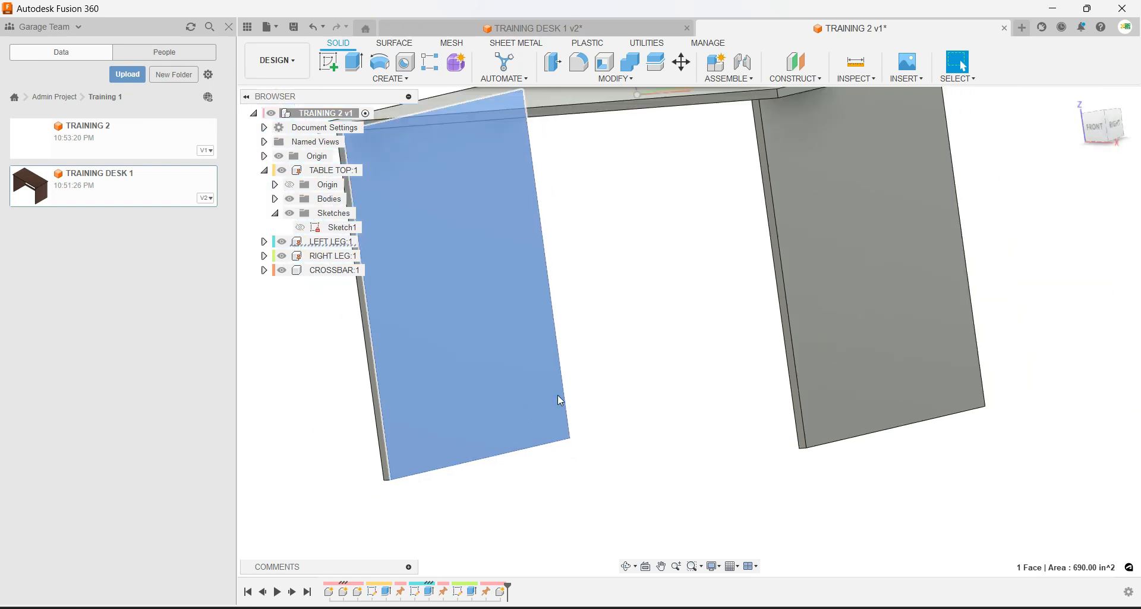
middle_click_drag(630, 378, 774, 329, "shift")
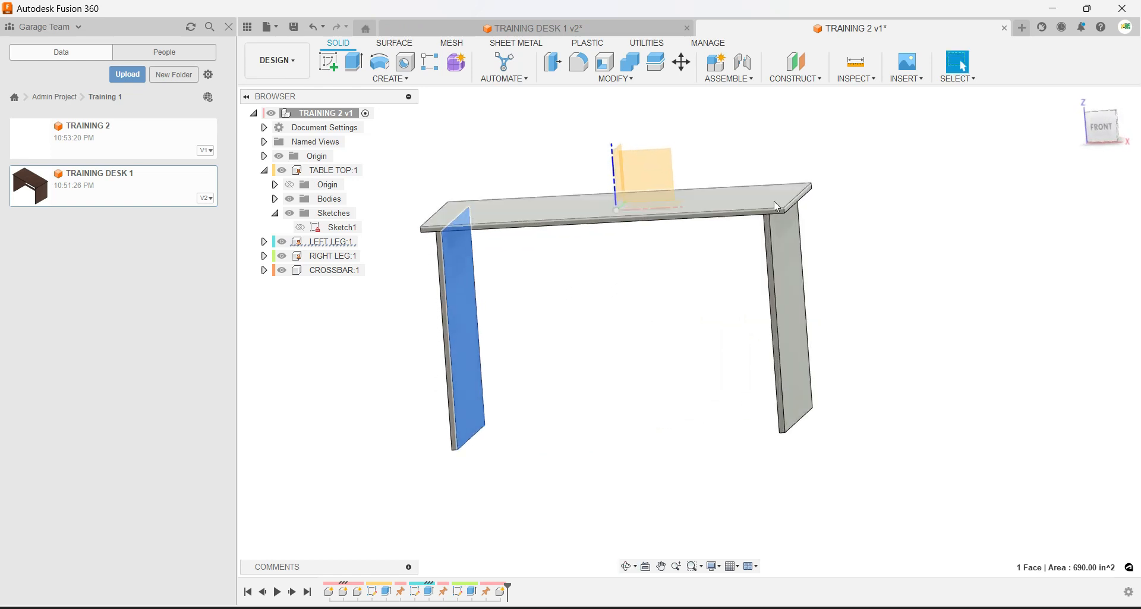
left_click(854, 79)
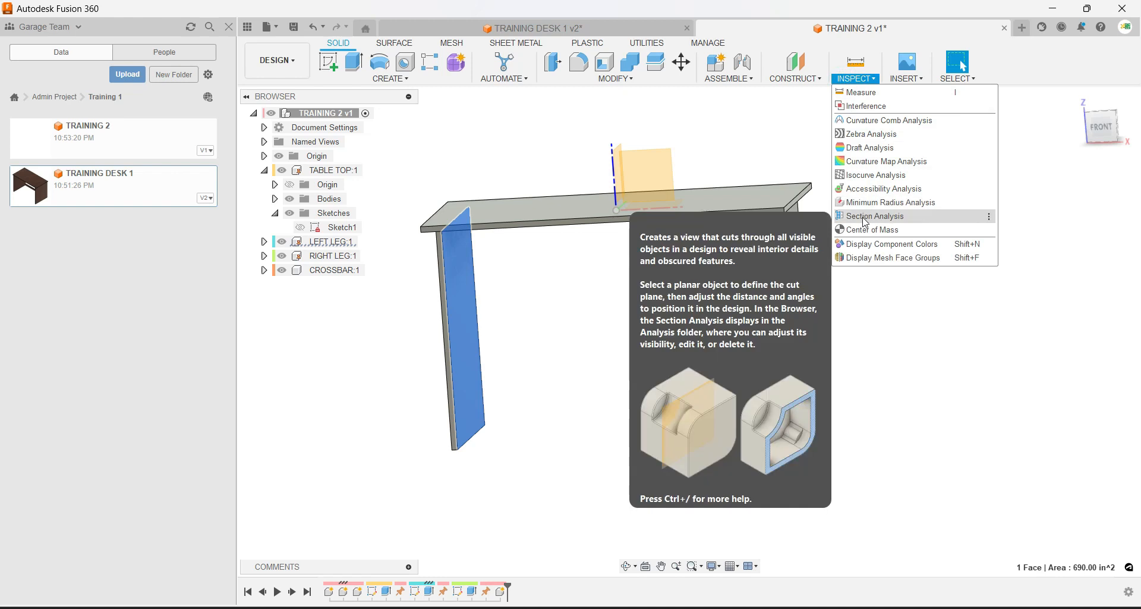
left_click(865, 221)
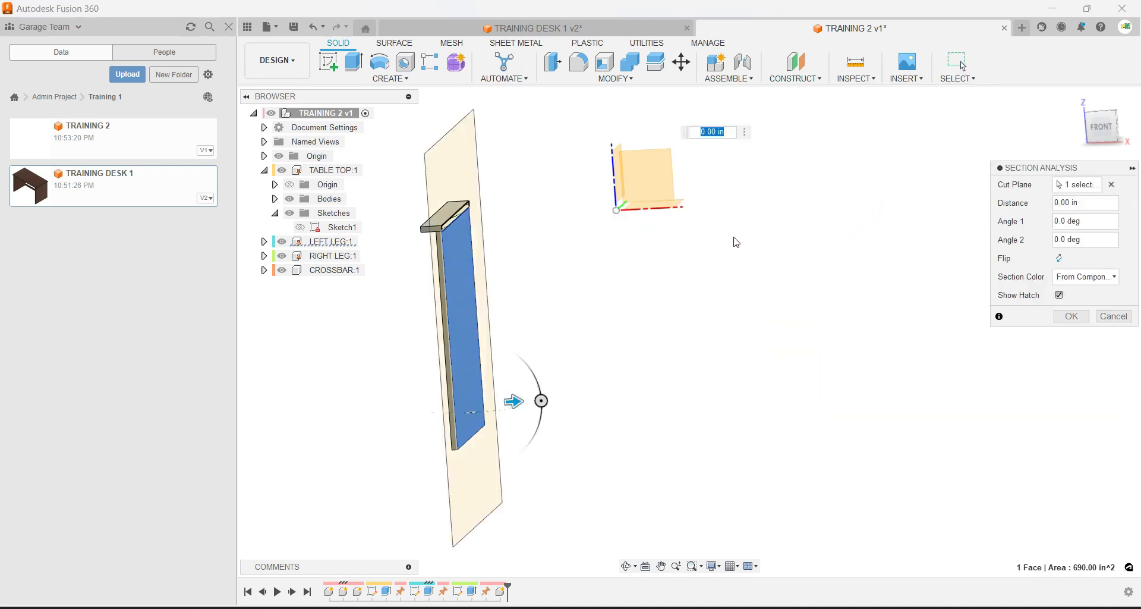
key("Escape")
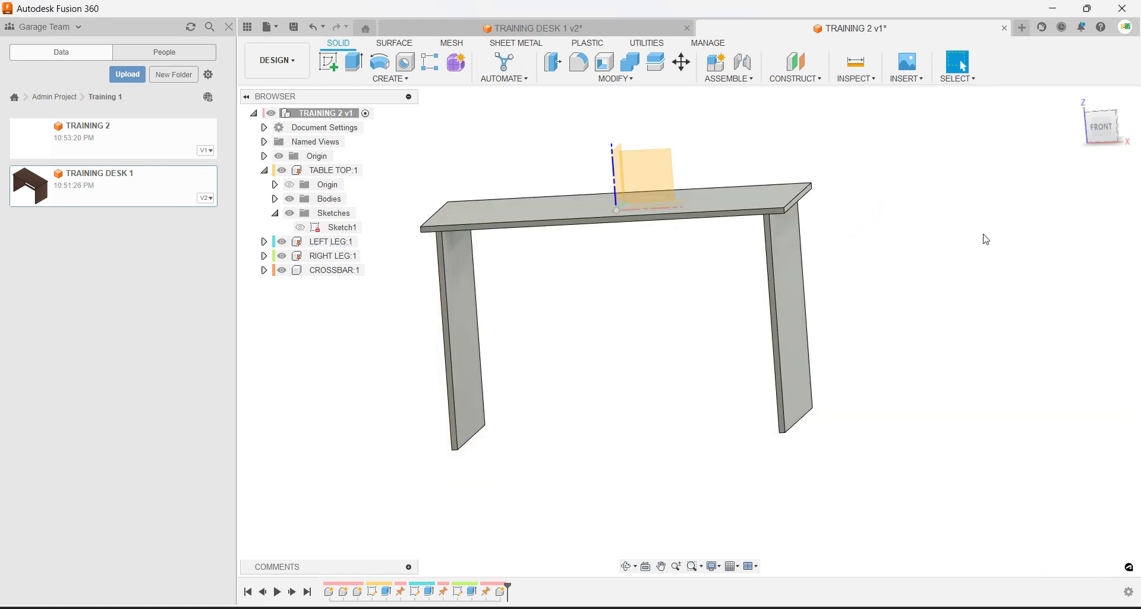
Create a section analysis that cuts the desk through the middle on the YZ origin plane.
left_click(855, 78)
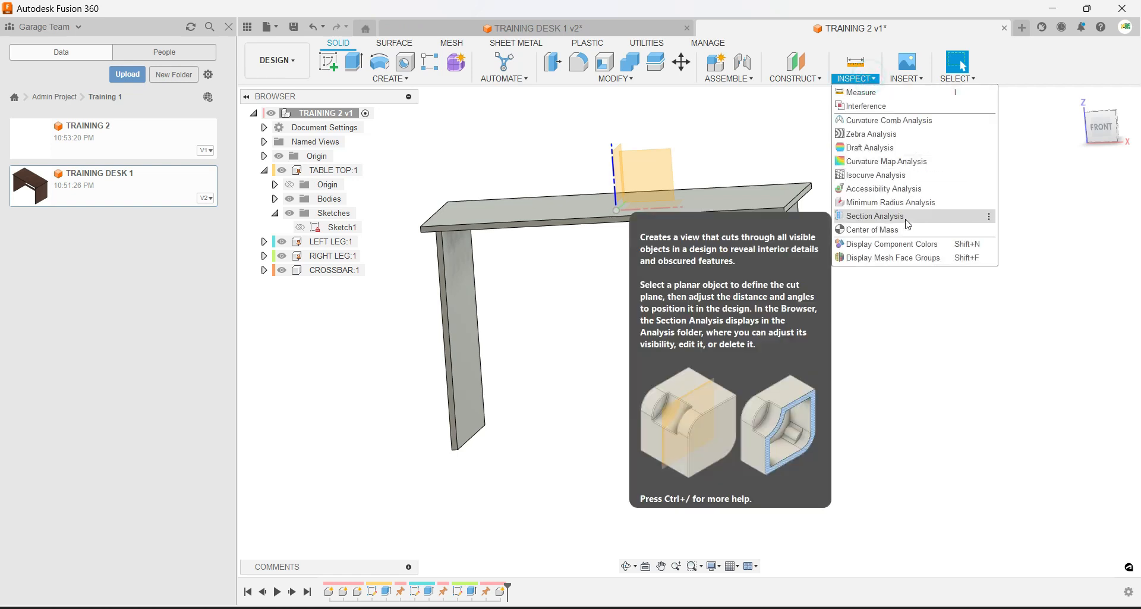
left_click(904, 220)
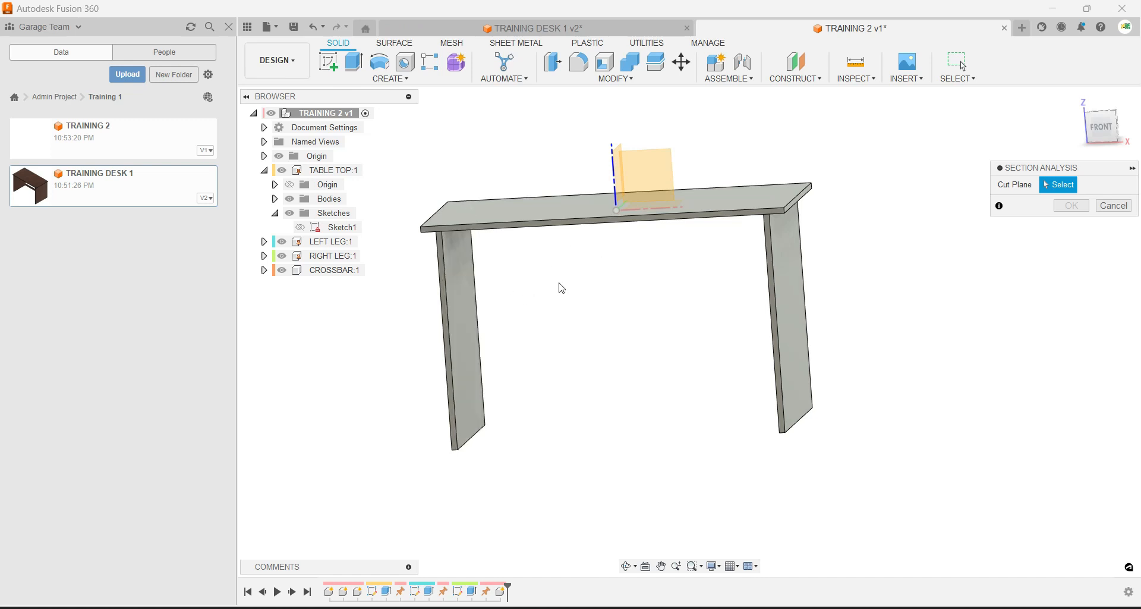
middle_click_drag(571, 285, 563, 334, "shift")
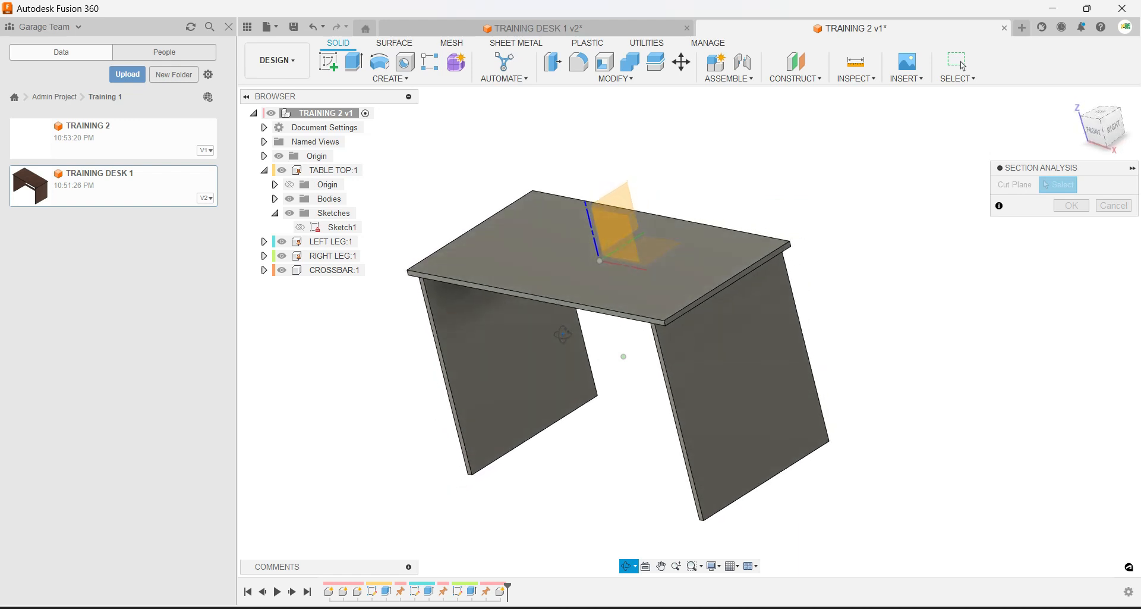
left_click(631, 195)
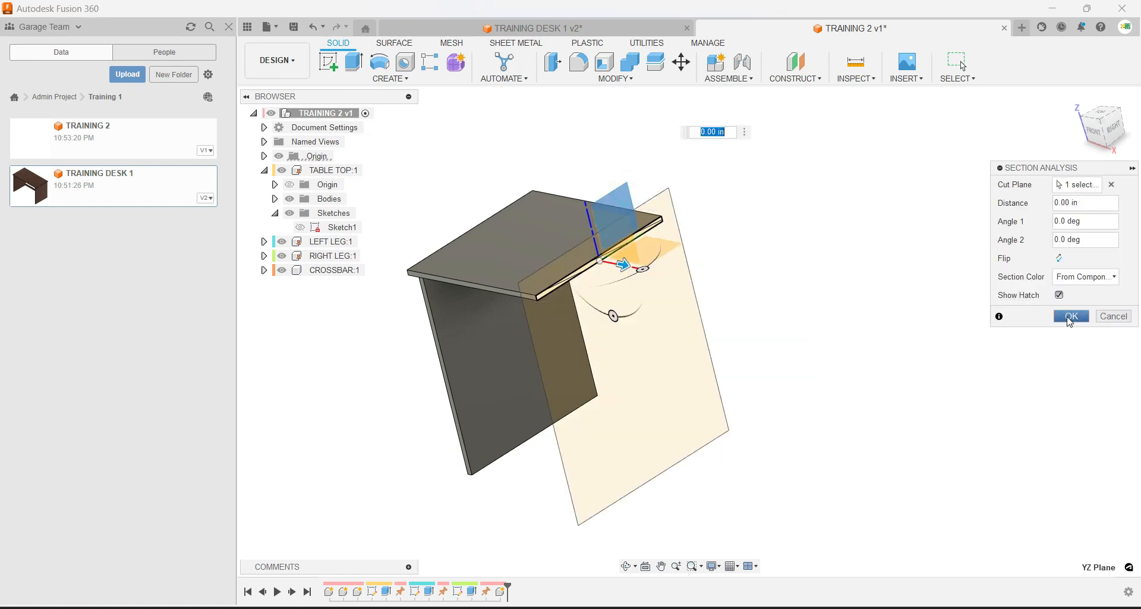
left_click(1070, 320)
mouse_move(701, 324)
middle_mouse_down("shift")
mouse_move(772, 297)
mouse_move(713, 308)
middle_mouse_up("shift")
middle_click_drag(640, 345, 569, 336, "shift")
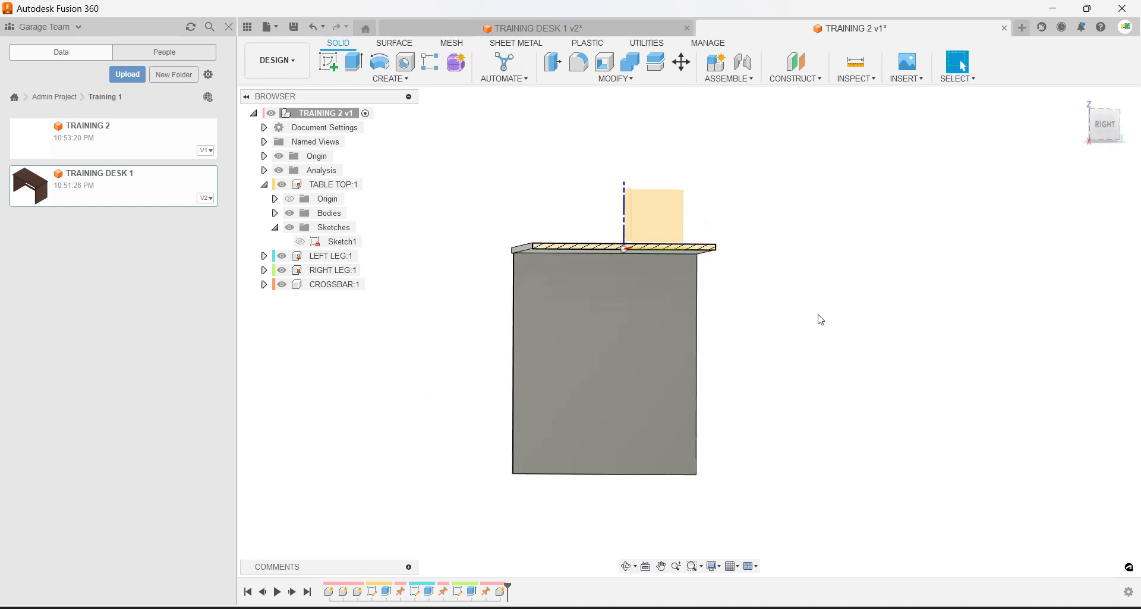
mouse_move(864, 356)
middle_mouse_down("shift")
mouse_move(844, 349)
mouse_move(861, 356)
middle_mouse_up("shift")
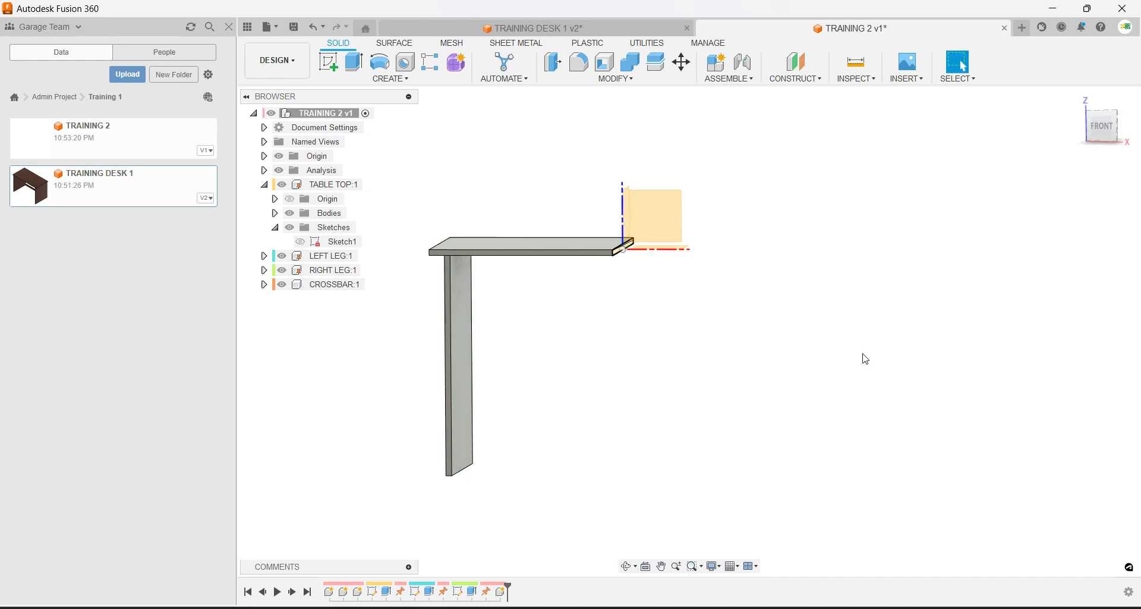
Hide the Section1 analysis to see the whole desk, and show it again.
left_click(265, 170)
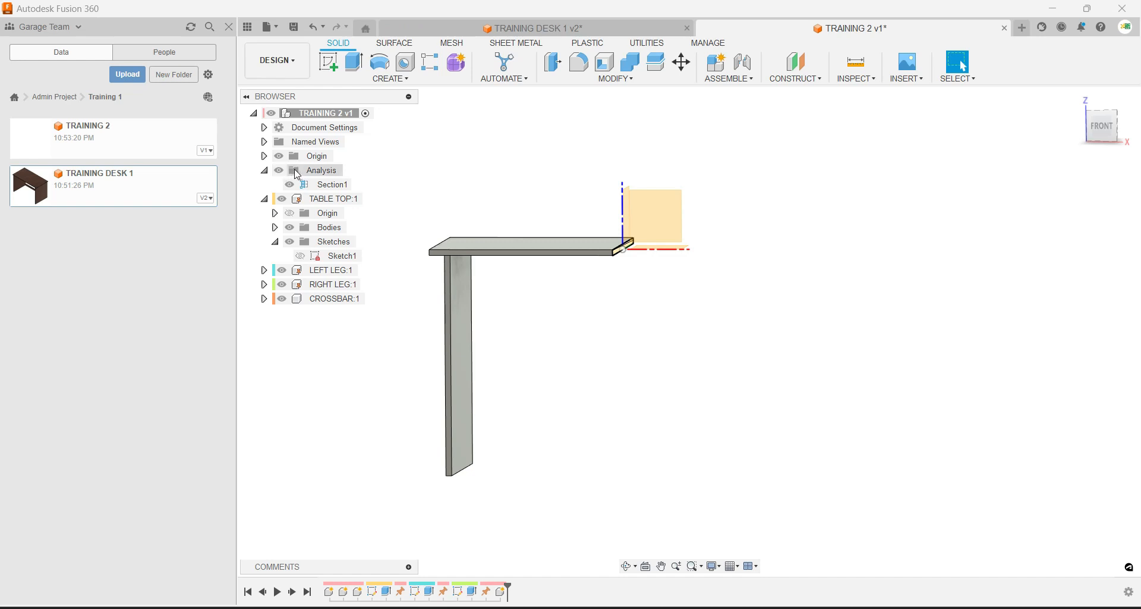
left_click(290, 184)
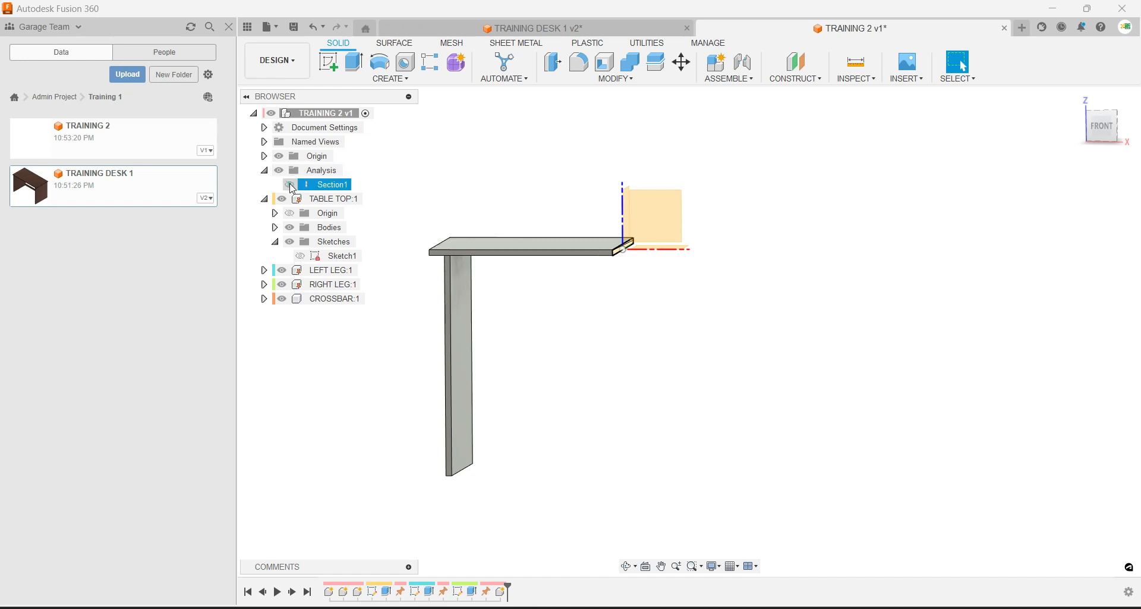
left_click(290, 185)
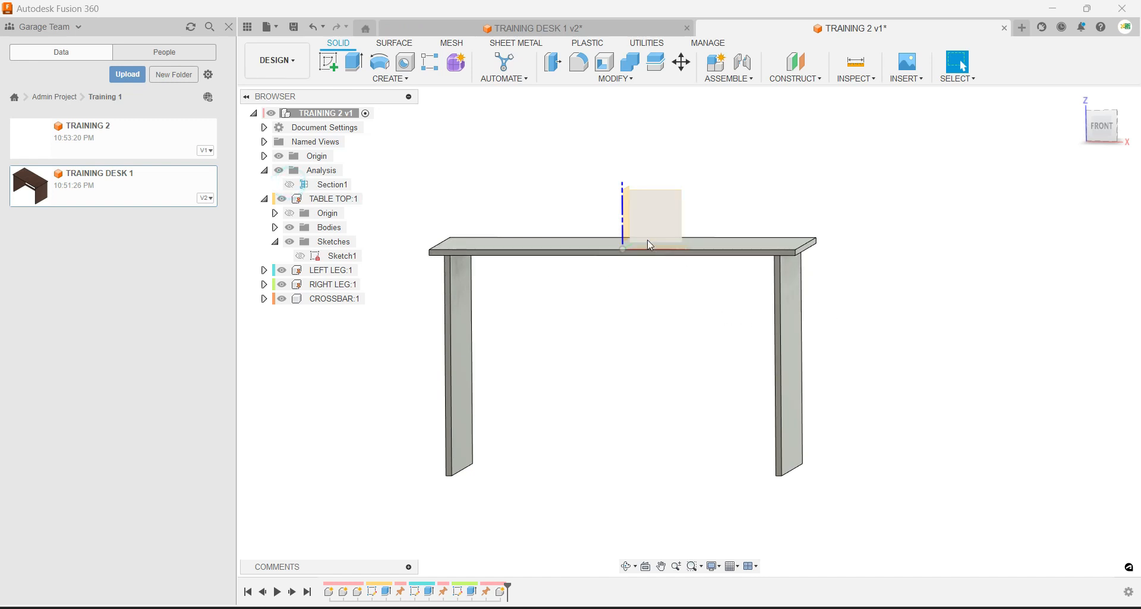
left_click(290, 185)
mouse_move(532, 324)
middle_mouse_down("shift")
mouse_move(570, 321)
mouse_move(537, 328)
middle_mouse_up("shift")
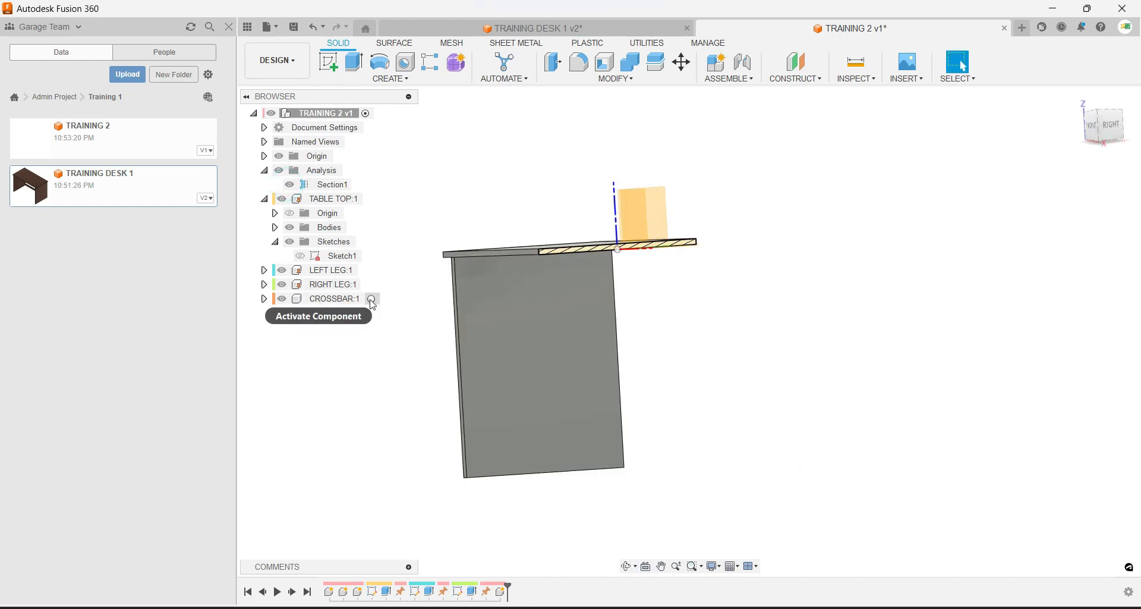
Activate the CROSSBAR component and start a sketch on the inner face of the left leg.
left_click(372, 299)
left_click(564, 376)
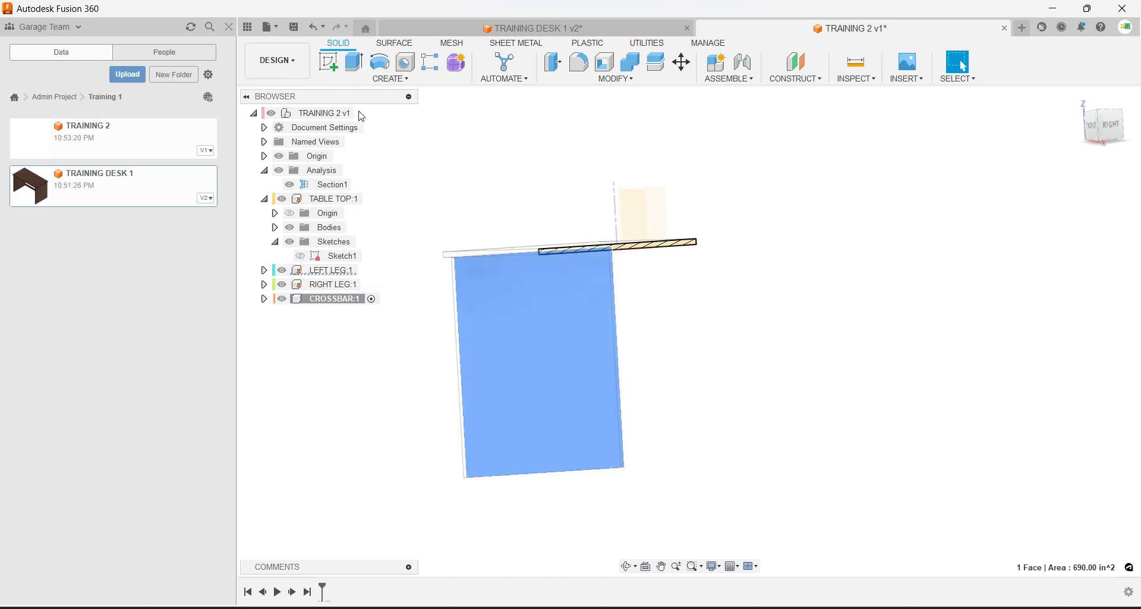
left_click(328, 61)
middle_click_drag(671, 440, 612, 331)
scroll(718, 465, "up", 5)
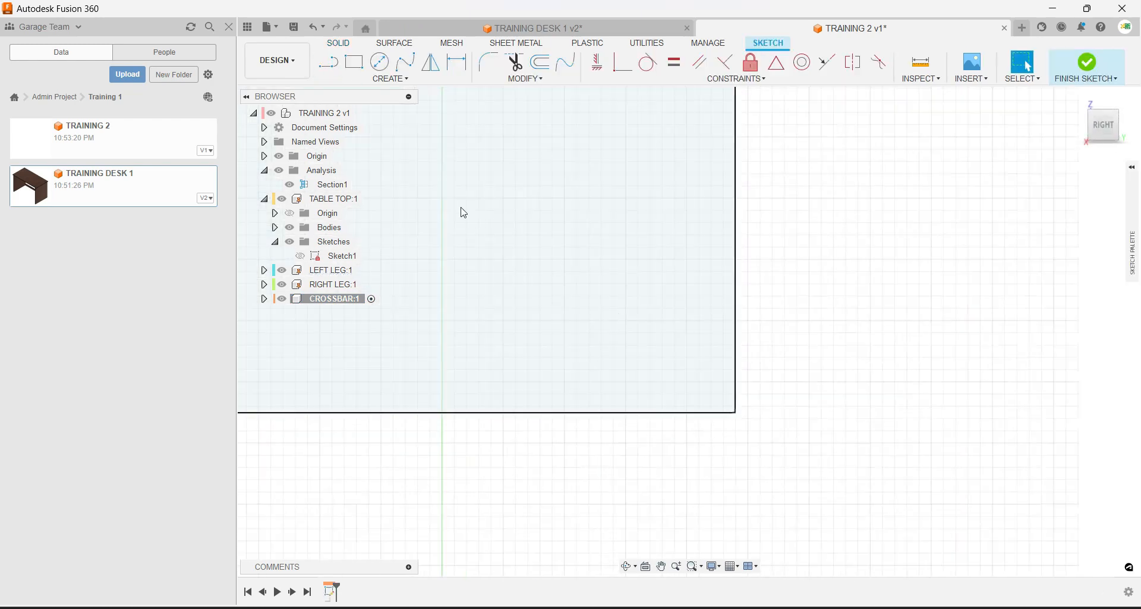
Sketch a two-point rectangle about 4.5 in wide and 8.75 in high from the lower rear corner of the left leg's inner face.
left_click(355, 64)
middle_click_drag(678, 361, 731, 366, "shift")
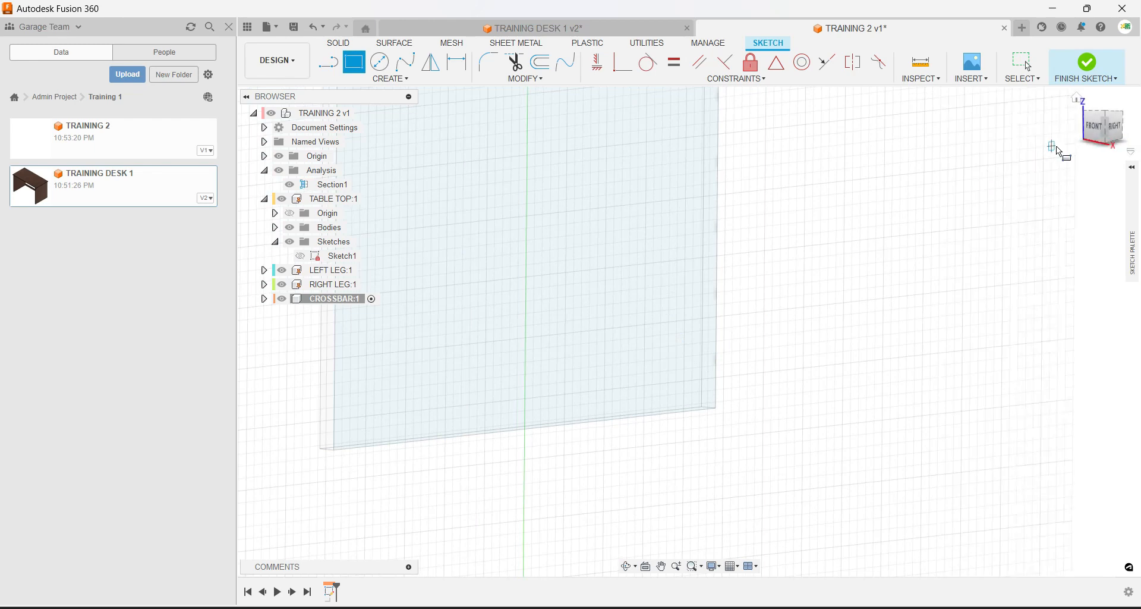
left_click(1120, 132)
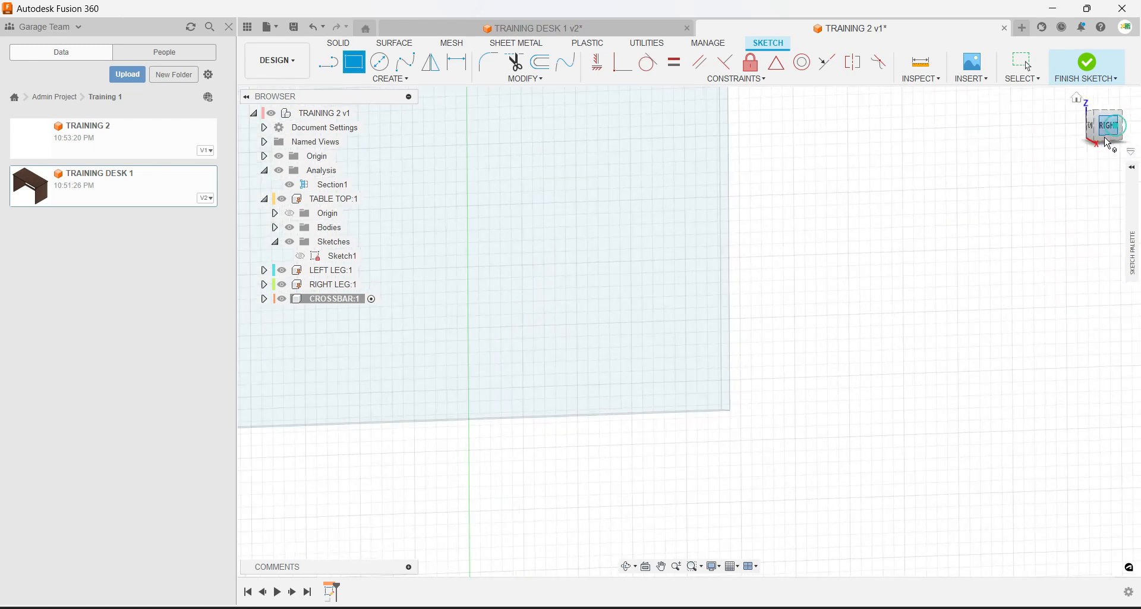
left_click(738, 412)
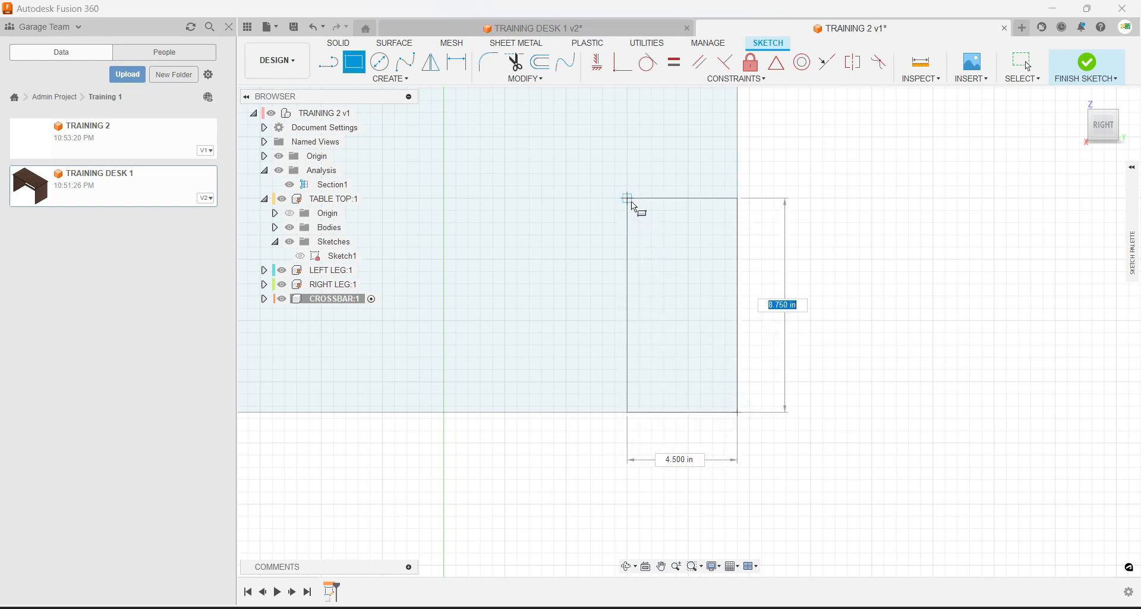
left_click(631, 200)
key("Escape")
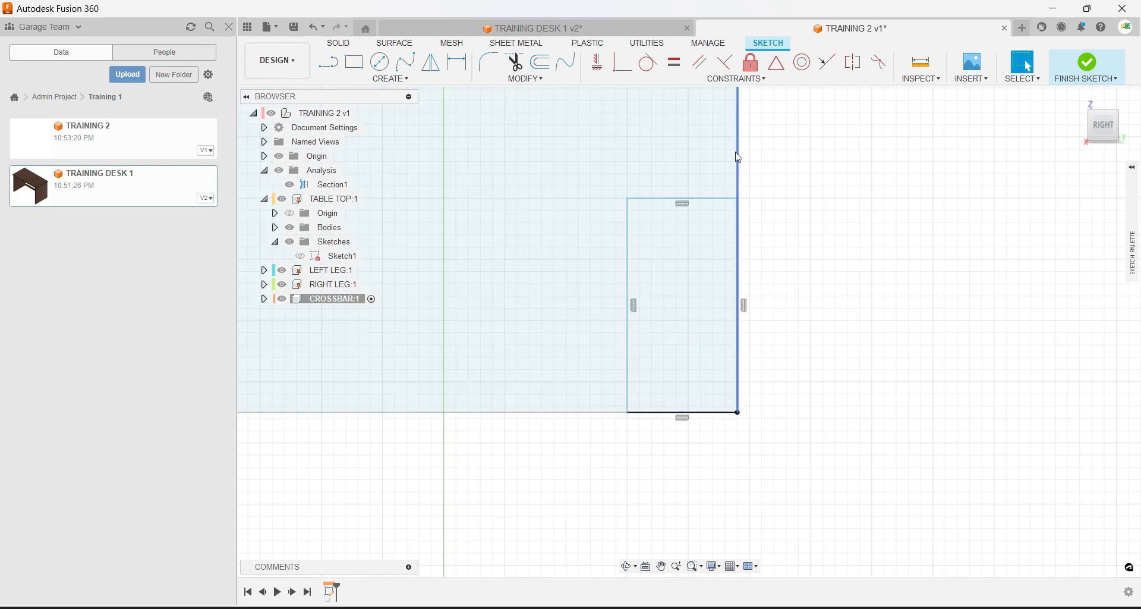
scroll(572, 414, "up", 3)
scroll(576, 416, "down", 6)
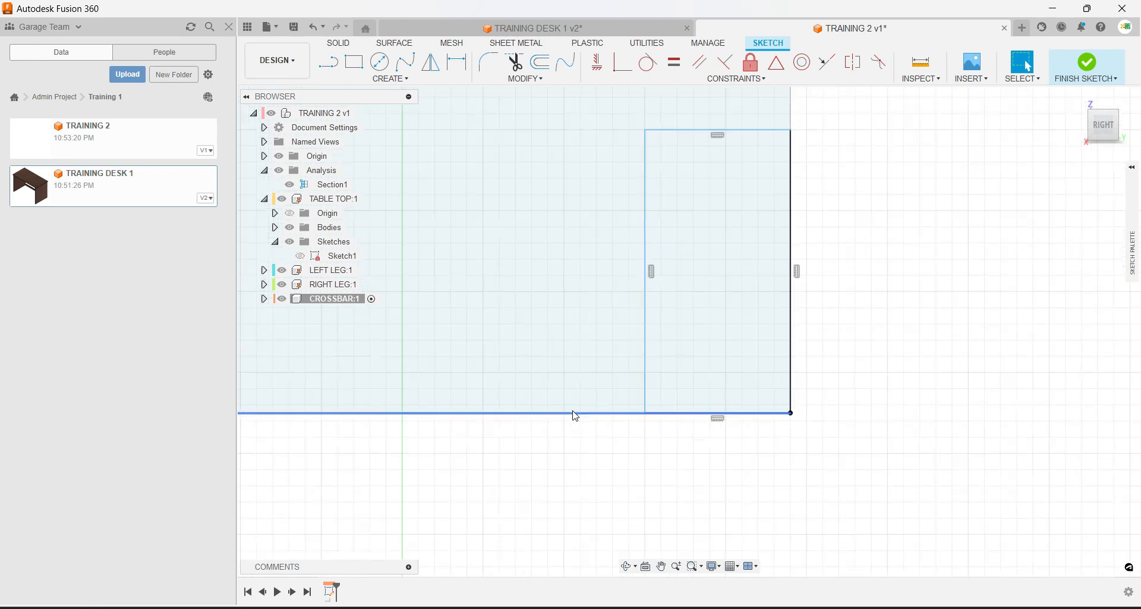
scroll(603, 366, "up", 3)
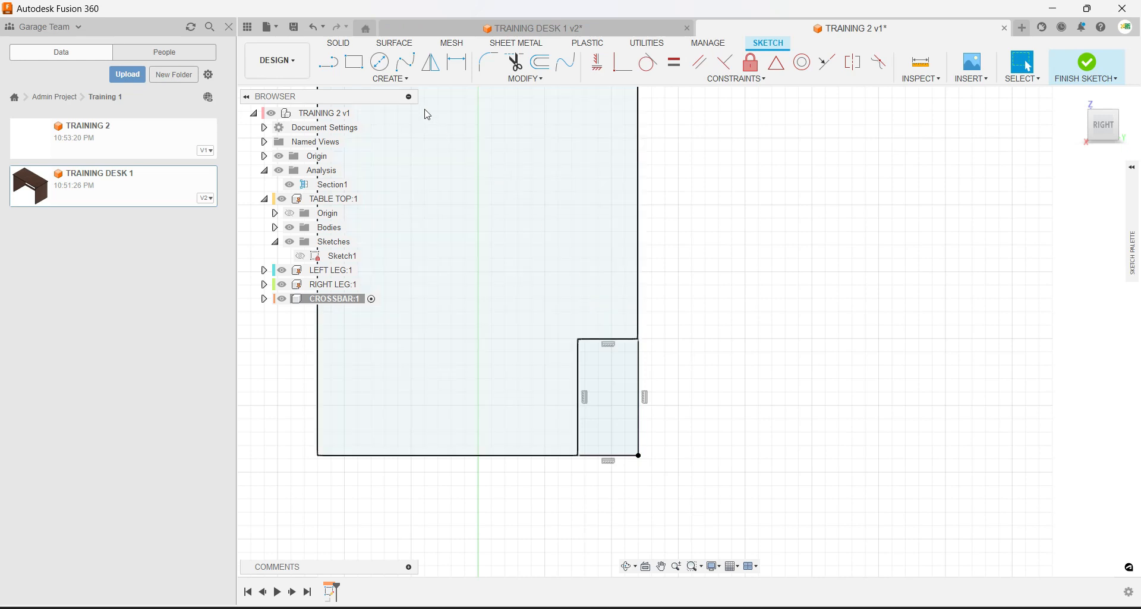
left_click(354, 62)
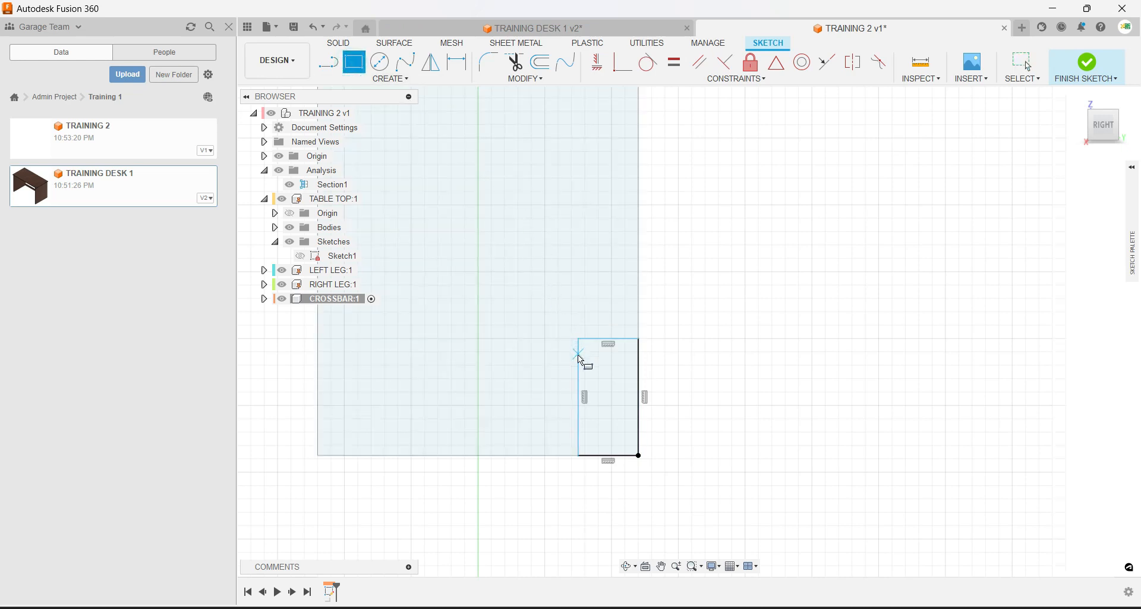
key("Escape")
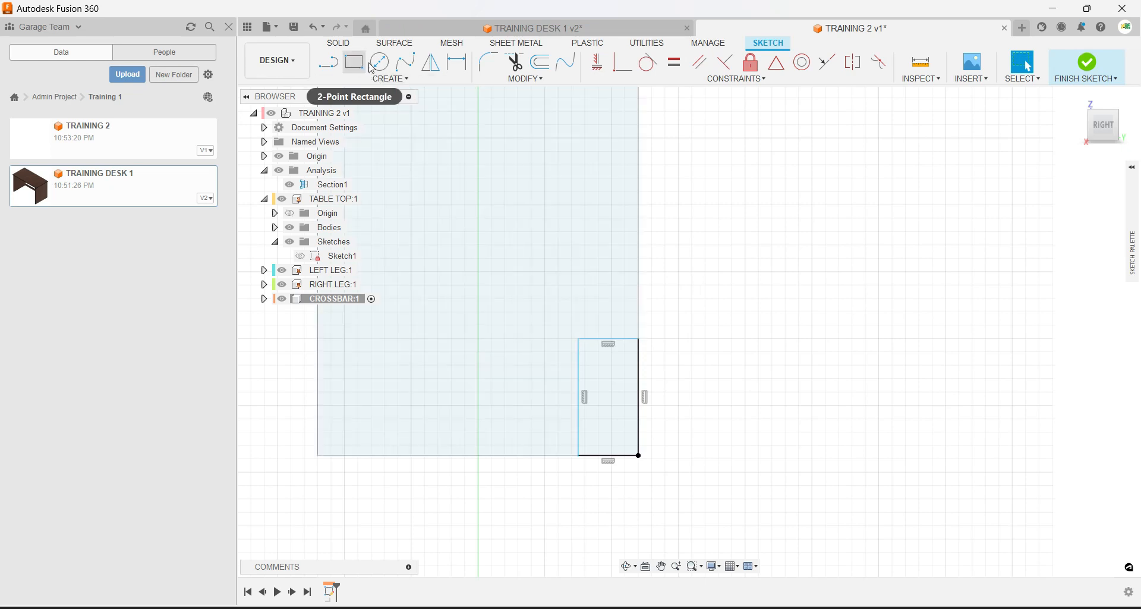
Dimension the width of the crossbar rectangle as 0.75 in between its two vertical sides.
left_click(456, 63)
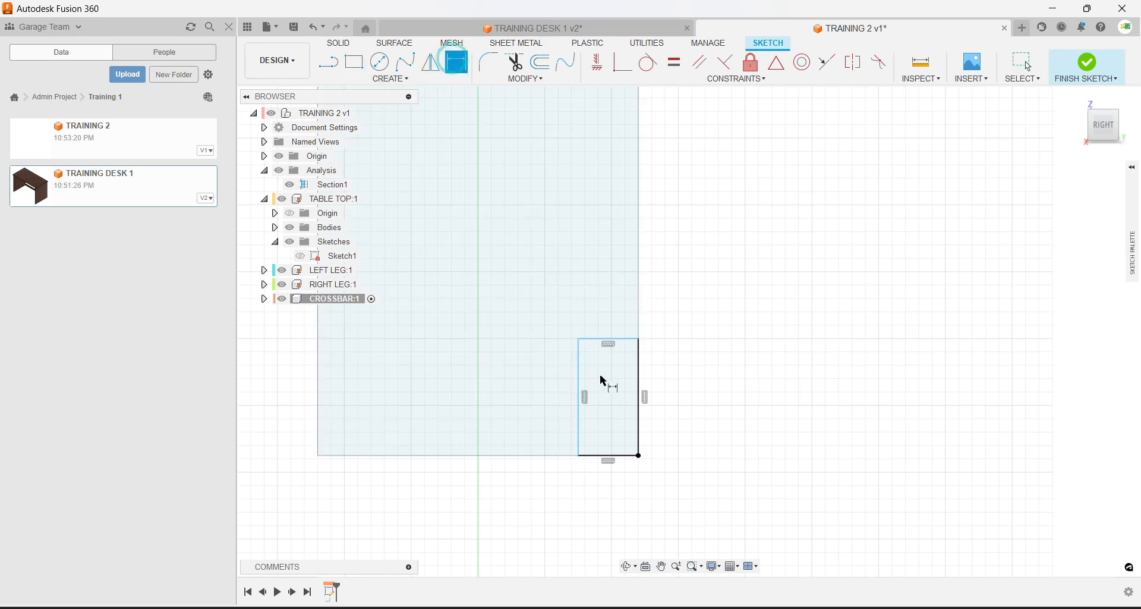
left_click(581, 358)
left_click(639, 368)
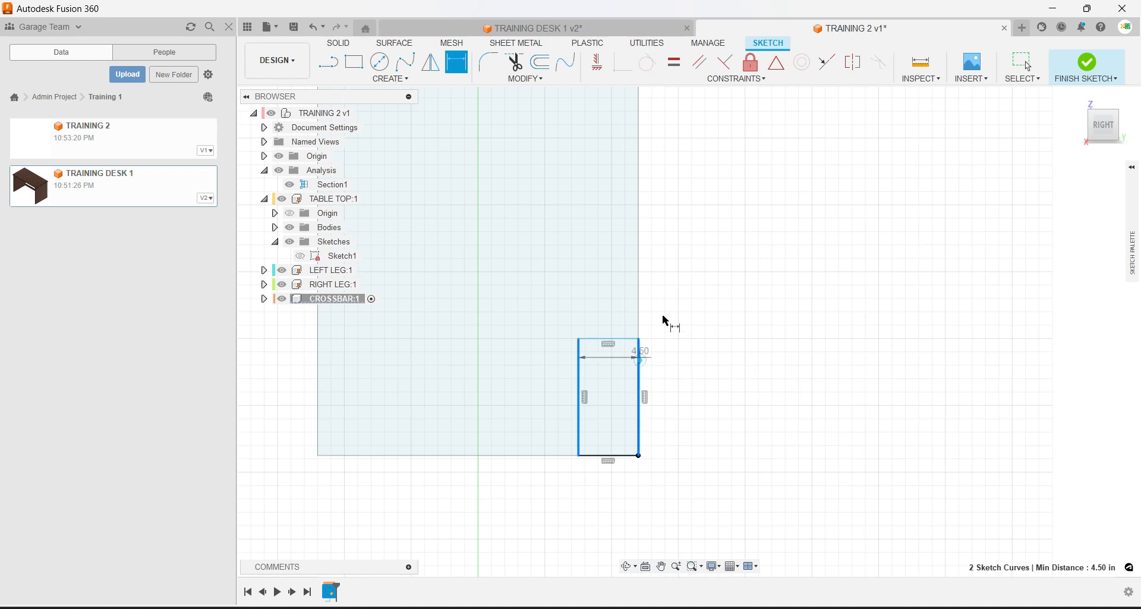
left_click(693, 290)
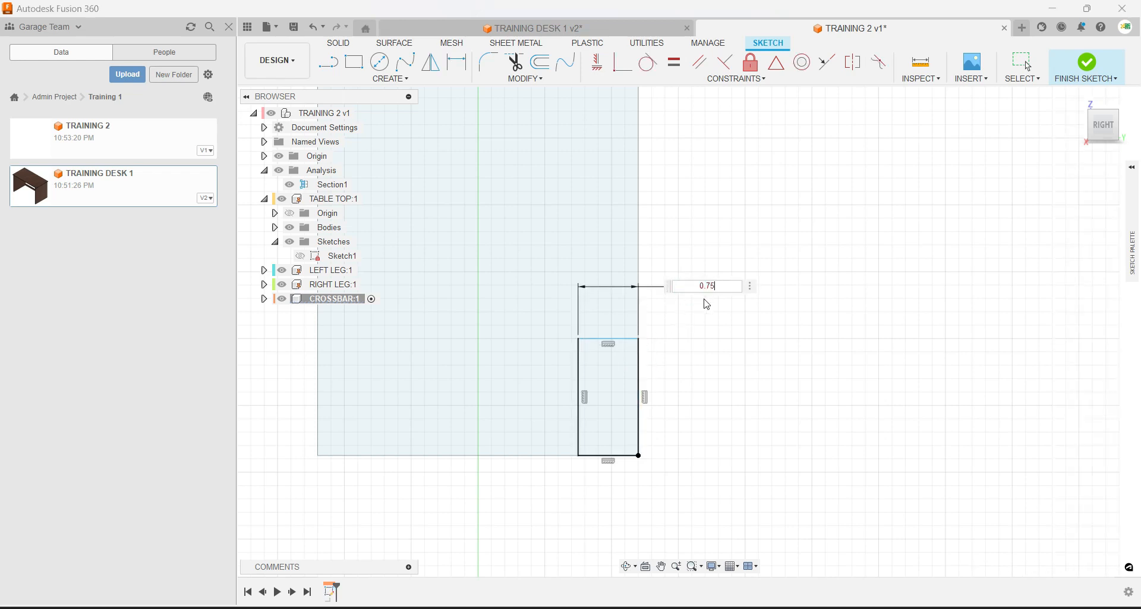
key("Return")
scroll(634, 379, "up", 1)
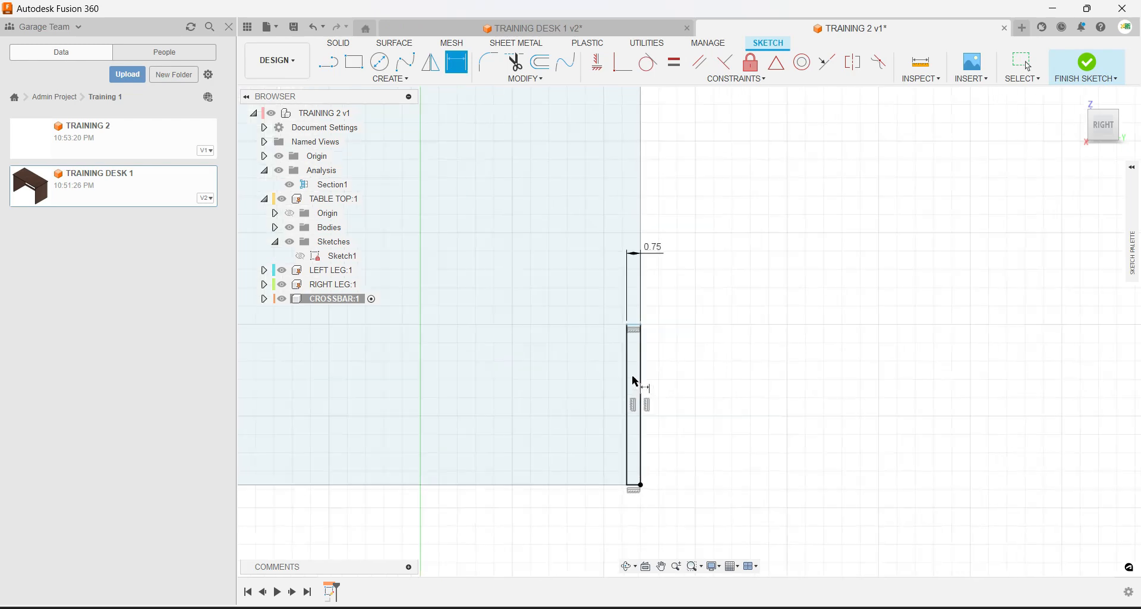
Dimension the height of the crossbar rectangle as 2.5 in between its upper and lower edges.
scroll(636, 380, "up", 3)
left_click(630, 263)
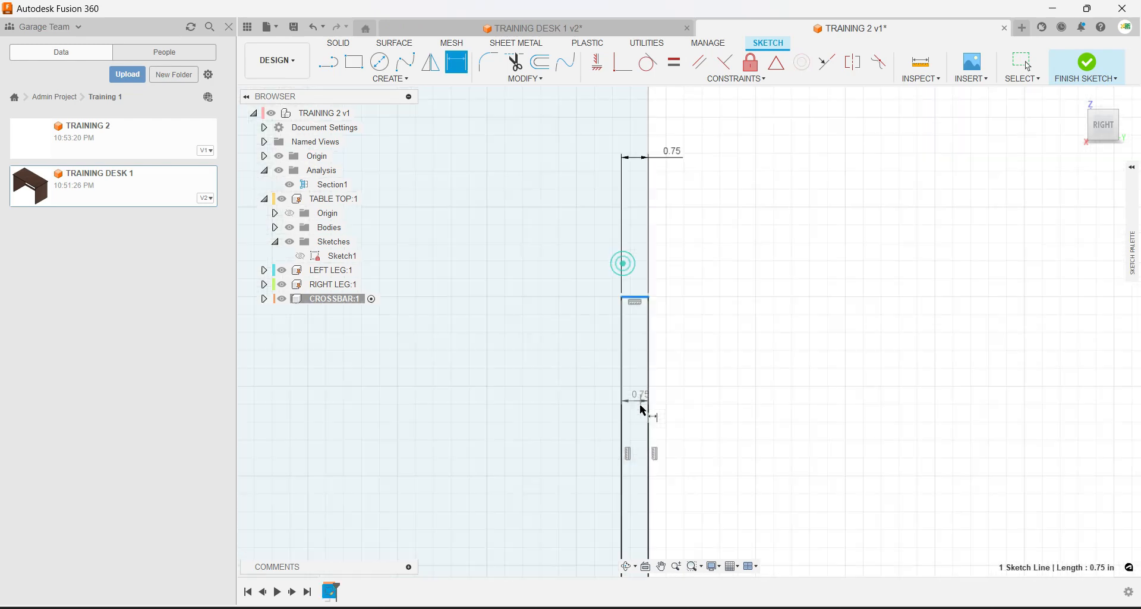
scroll(644, 410, "down", 4)
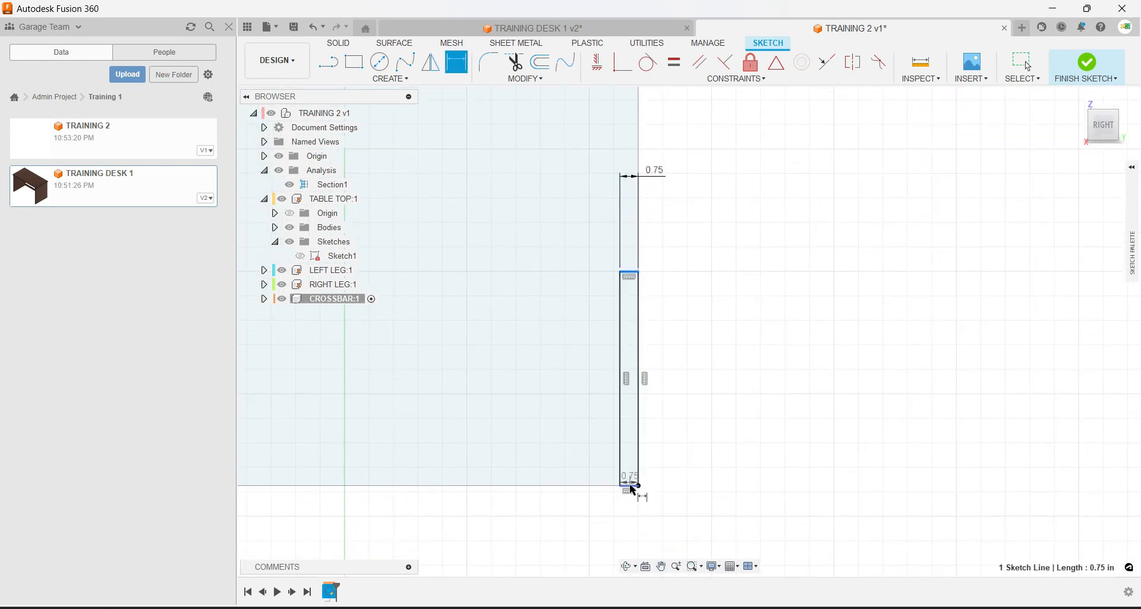
left_click(638, 478)
left_click(694, 371)
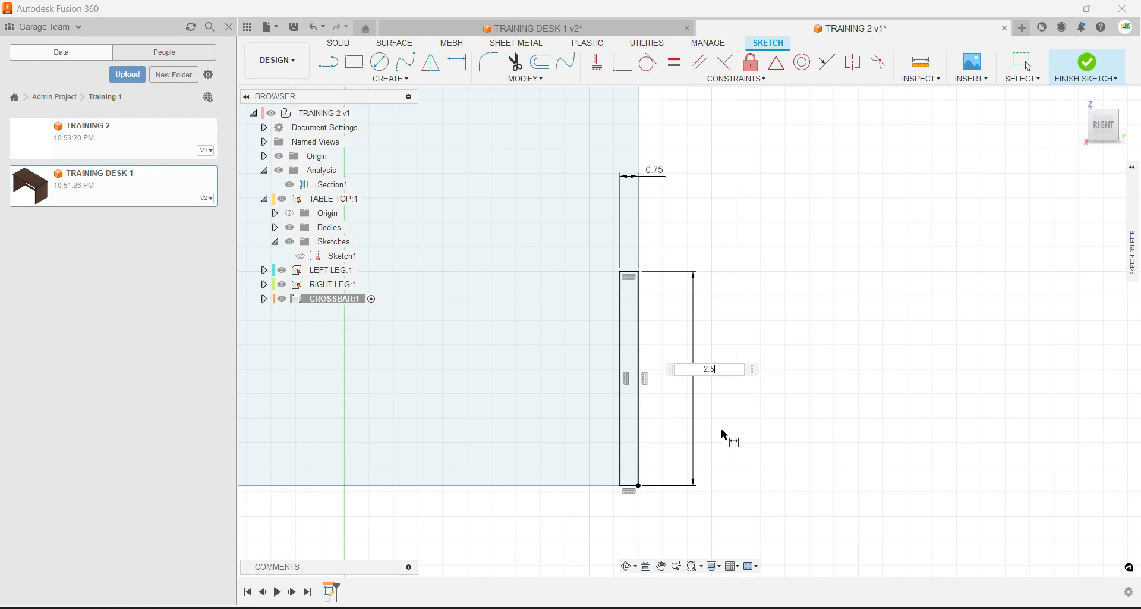
type("2.5")
key("Return")
Move the rectangle's 0.75 in width dimension down closer to its upper edge.
scroll(633, 488, "up", 5)
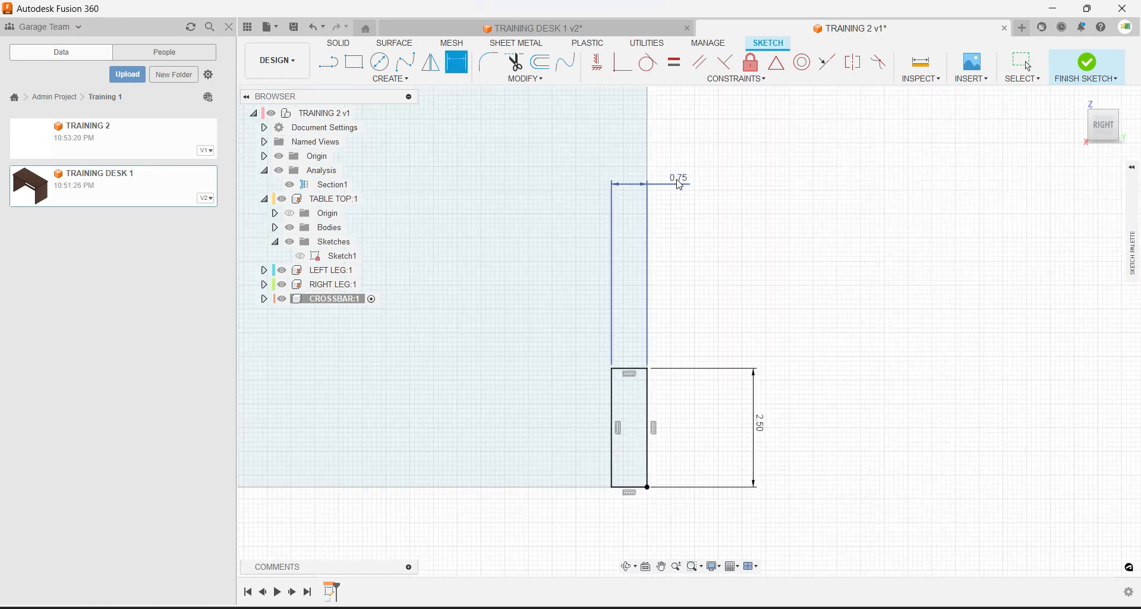
left_click_drag(683, 189, 688, 305)
scroll(687, 344, "up", 2)
scroll(697, 351, "down", 2)
scroll(696, 351, "down", 3)
mouse_move(696, 351)
middle_mouse_down("shift")
mouse_move(664, 353)
mouse_move(705, 351)
middle_mouse_up("shift")
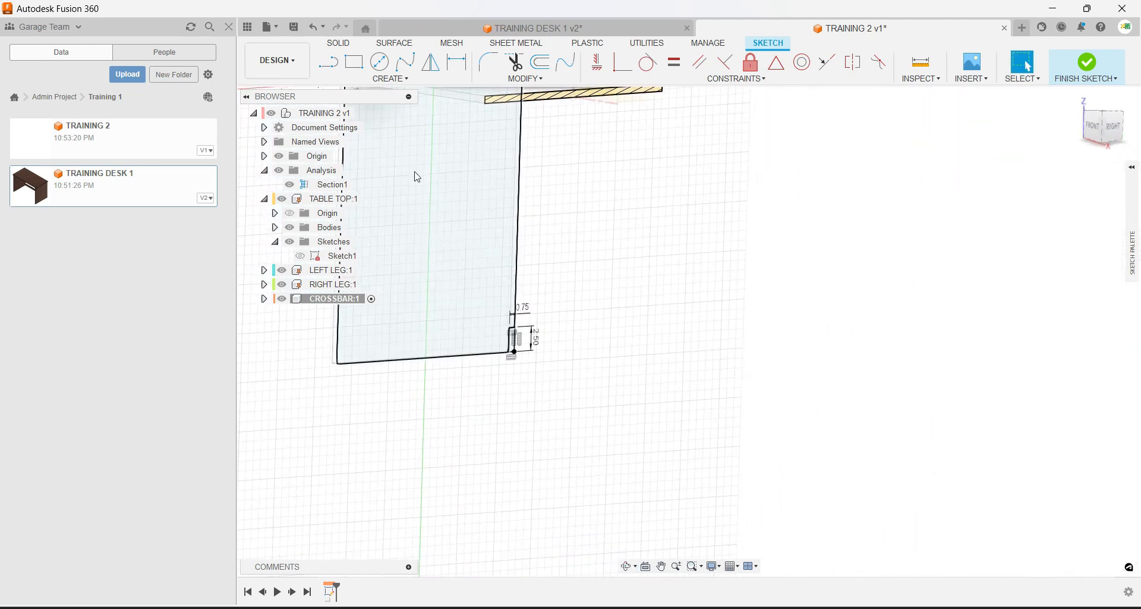
Finish the crossbar profile sketch and hide the Section1 analysis so the whole desk is shown.
mouse_move(754, 251)
middle_mouse_down()
mouse_move(843, 265)
mouse_move(878, 286)
middle_mouse_up()
left_click(1088, 68)
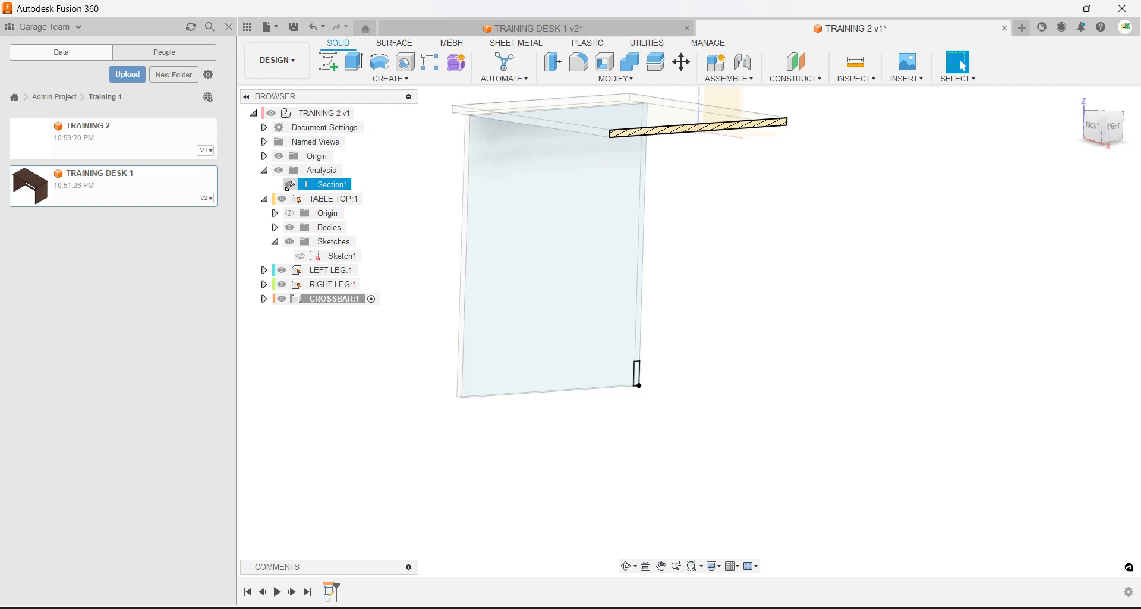
left_click(290, 184)
mouse_move(648, 309)
middle_mouse_down("shift")
mouse_move(721, 326)
mouse_move(632, 315)
middle_mouse_up("shift")
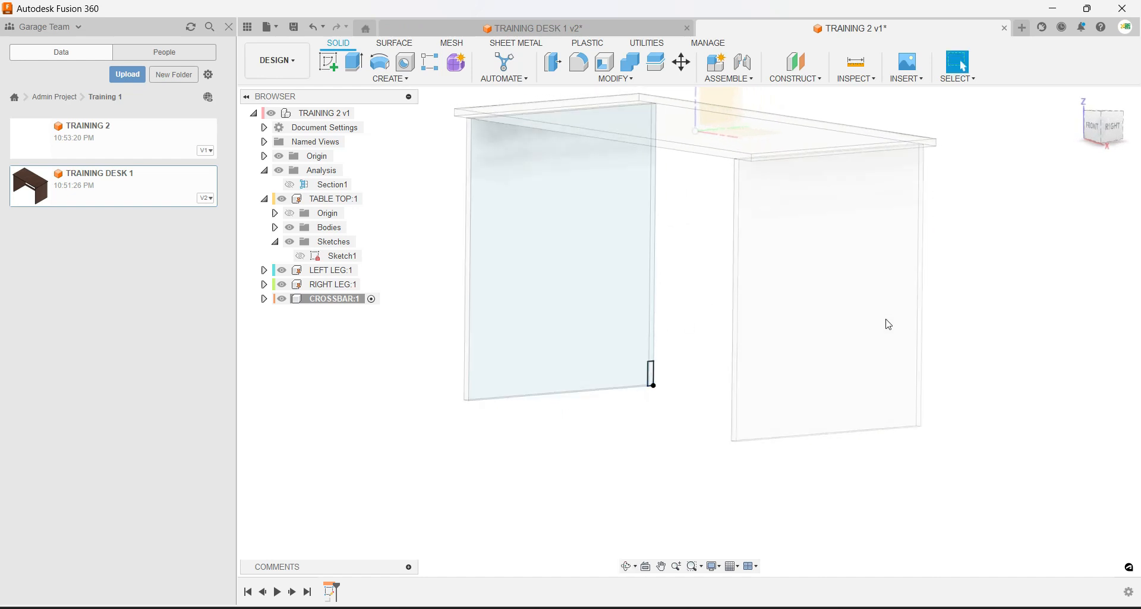
Extrude the 0.75 x 2.5 in crossbar profile as a new body up to the right leg's inner face, using the To Object extent.
left_click(355, 63)
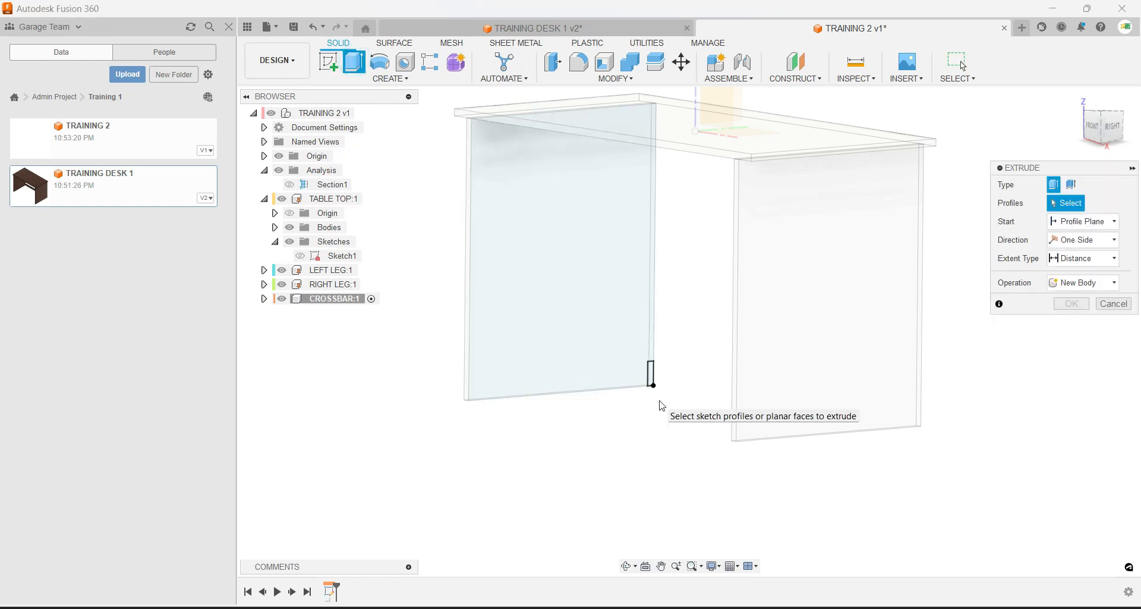
scroll(660, 397, "down", 2)
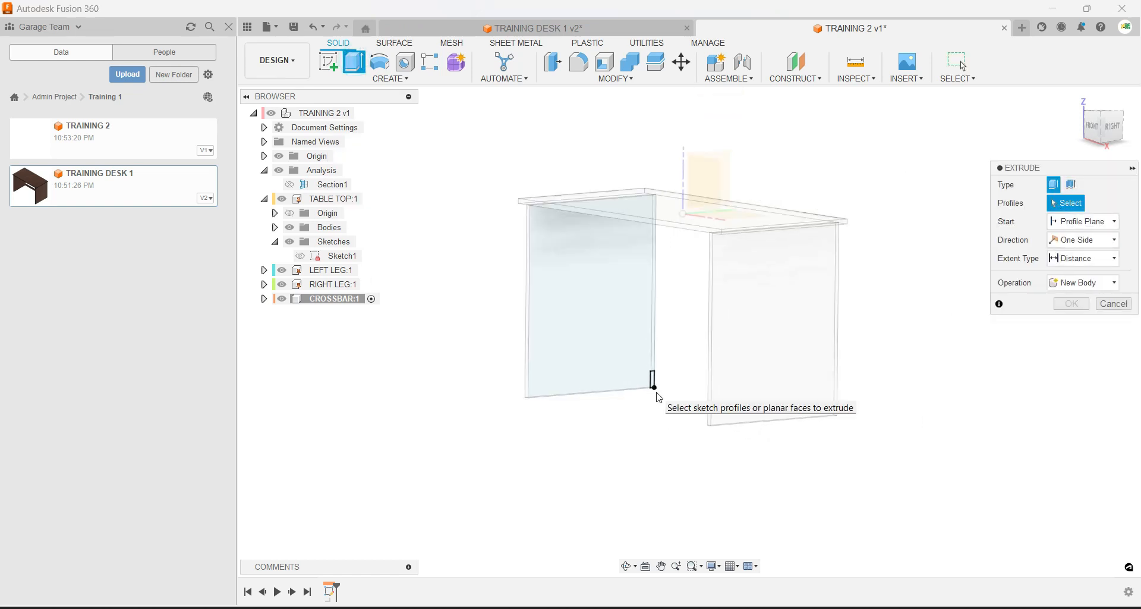
scroll(656, 389, "up", 6)
left_click(638, 331)
middle_click_drag(641, 336, 678, 370, "shift")
middle_click_drag(802, 319, 563, 252, "shift")
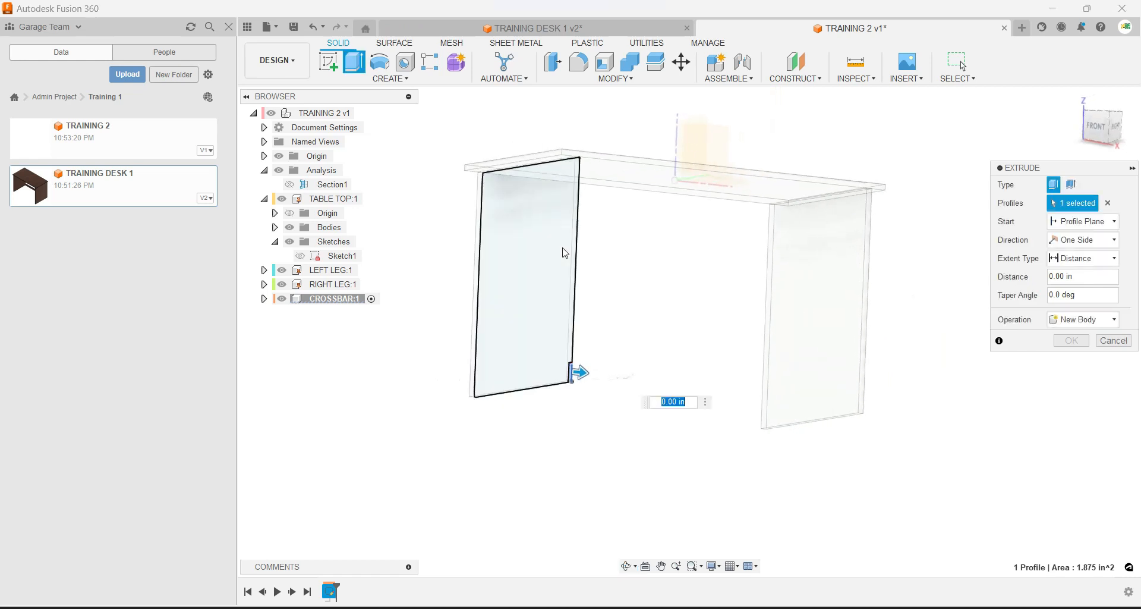
middle_click_drag(654, 283, 785, 280, "shift")
middle_click_drag(710, 282, 662, 286, "shift")
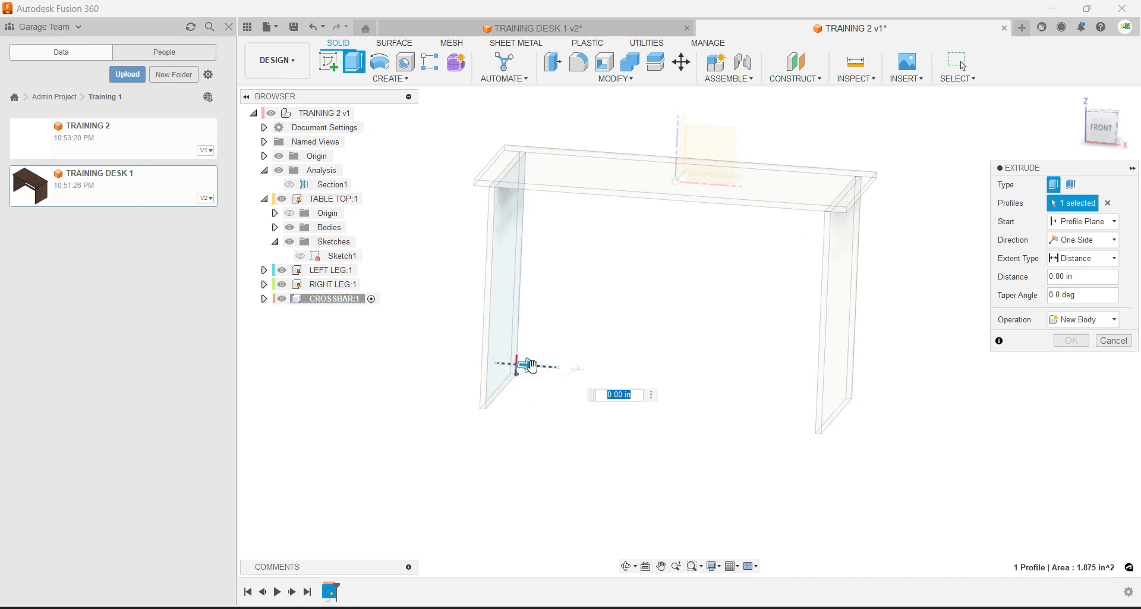
middle_click_drag(666, 362, 847, 327, "shift")
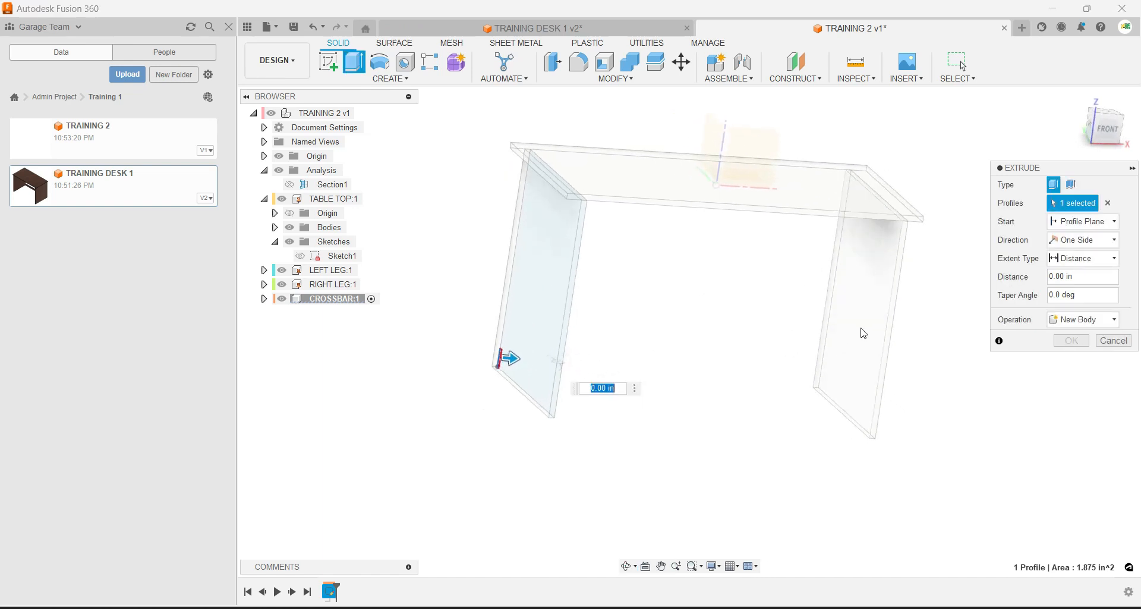
left_click(1087, 267)
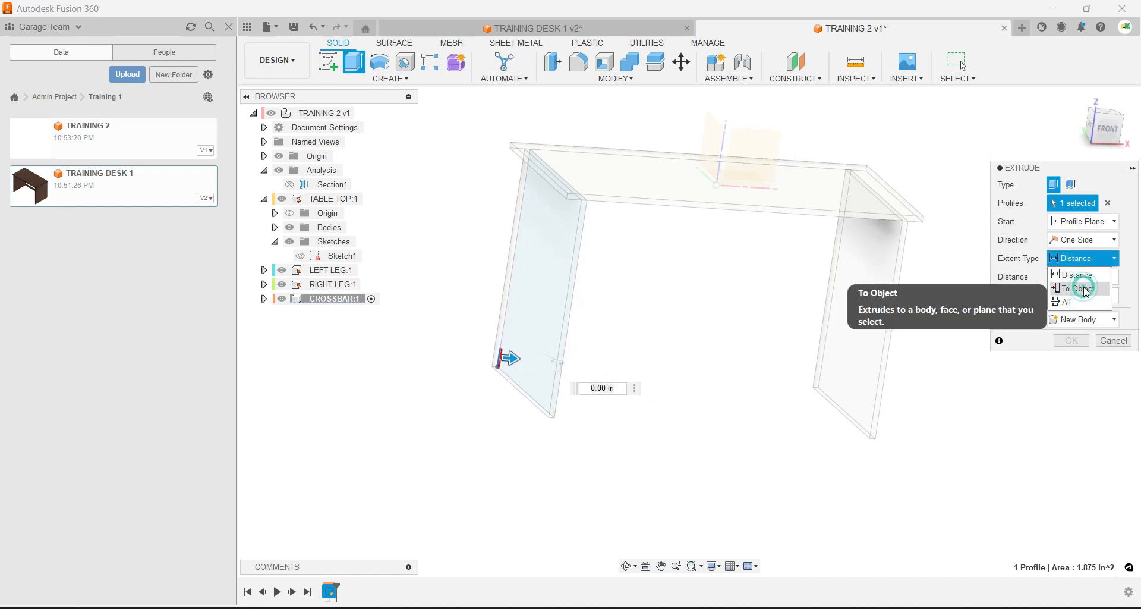
left_click(1085, 288)
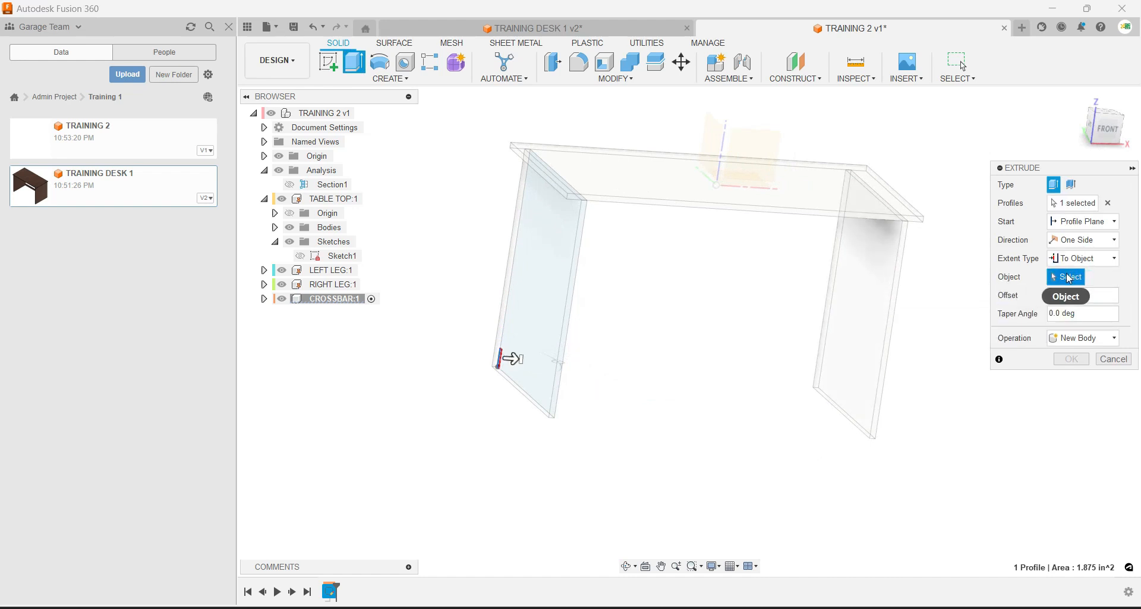
left_click(854, 317)
middle_click_drag(851, 312, 781, 358, "shift")
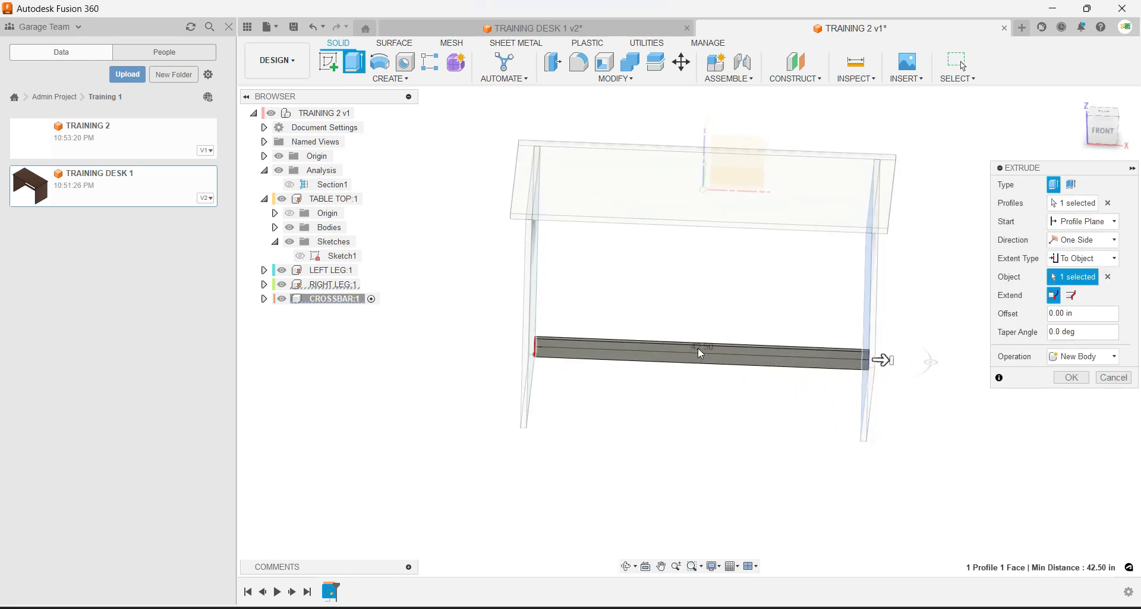
scroll(698, 347, "up", 5)
scroll(712, 361, "down", 5)
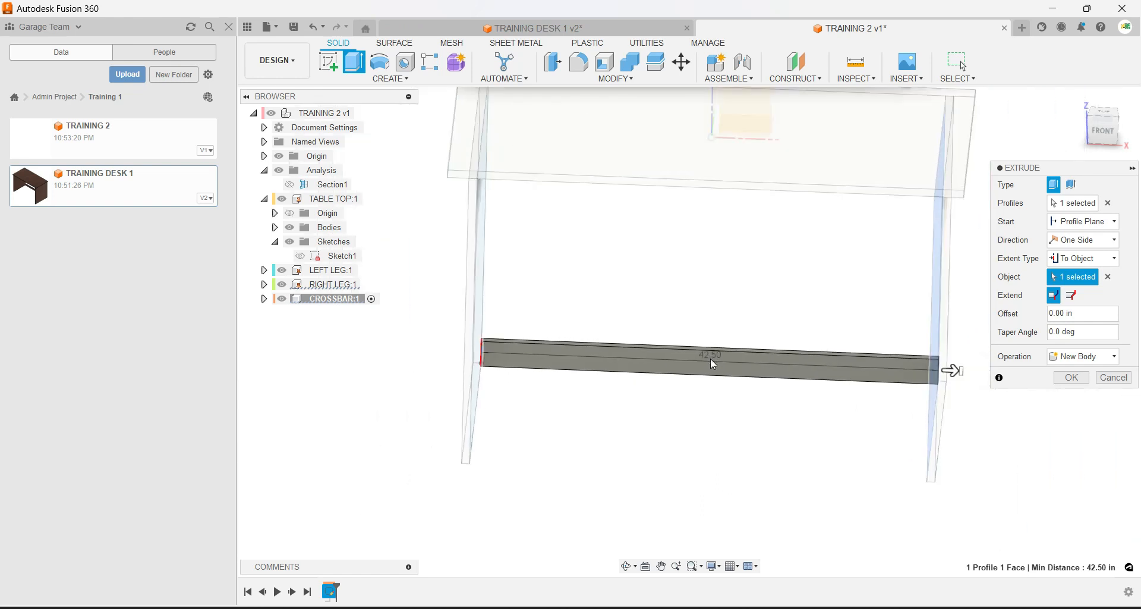
left_click(1070, 378)
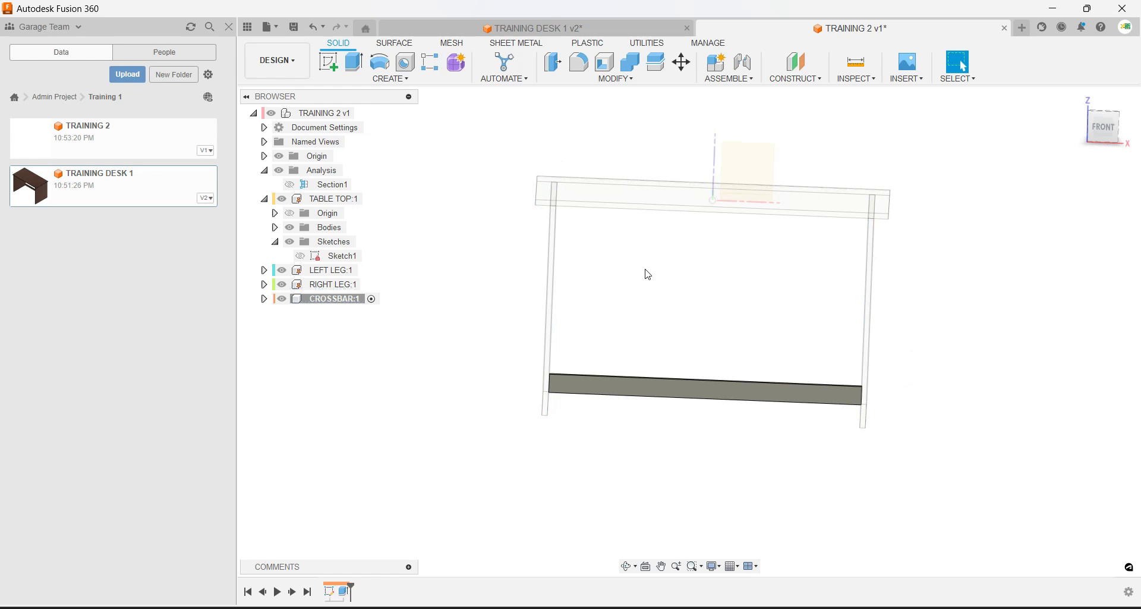
Activate the top-level TRAINING 2 design and ground the CROSSBAR component.
mouse_move(781, 285)
middle_mouse_down("shift")
mouse_move(852, 303)
mouse_move(710, 286)
mouse_move(779, 291)
middle_mouse_up("shift")
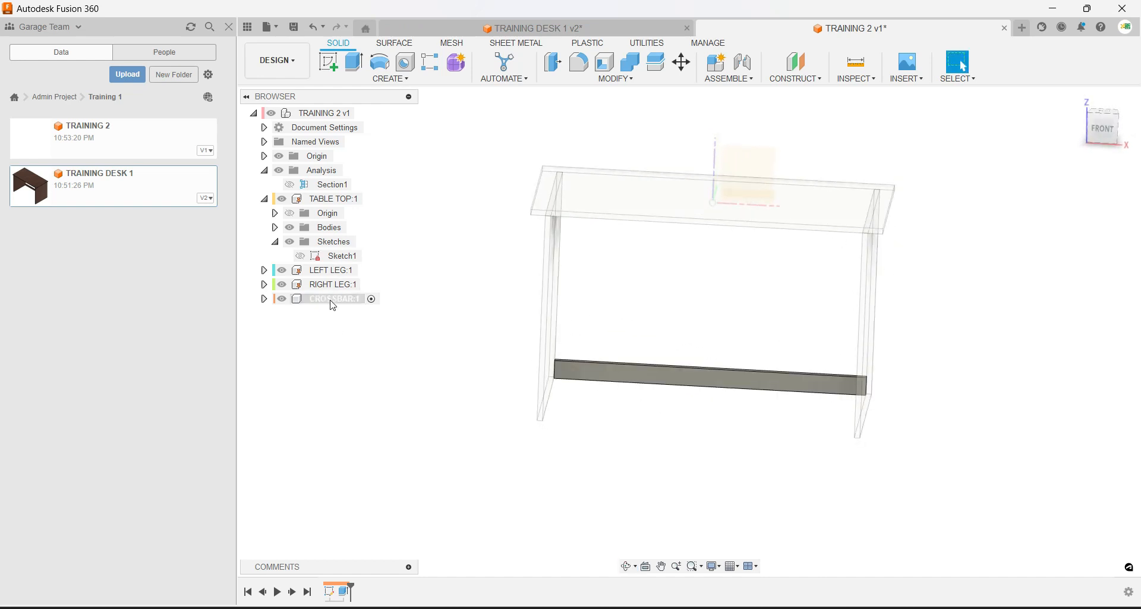
left_click(365, 113)
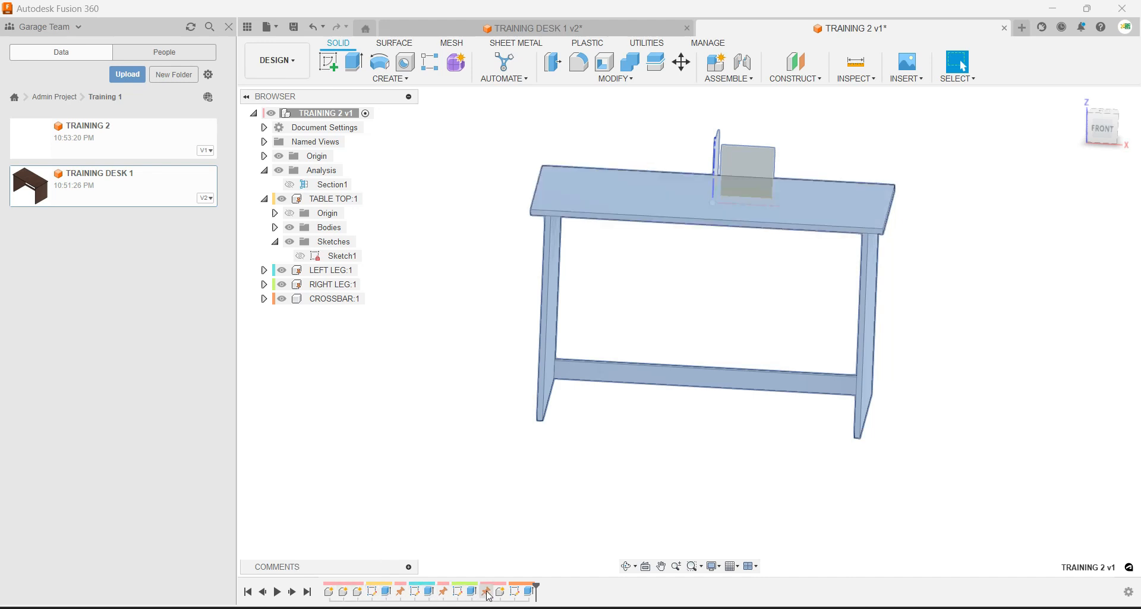
right_click(347, 305)
left_click(384, 25)
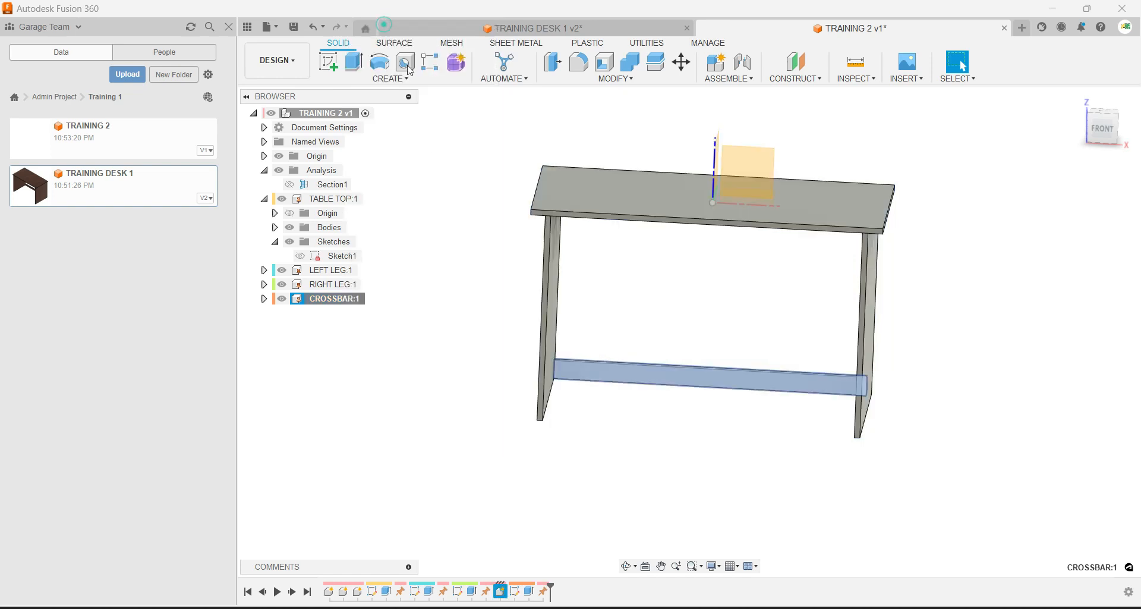
left_click(420, 347)
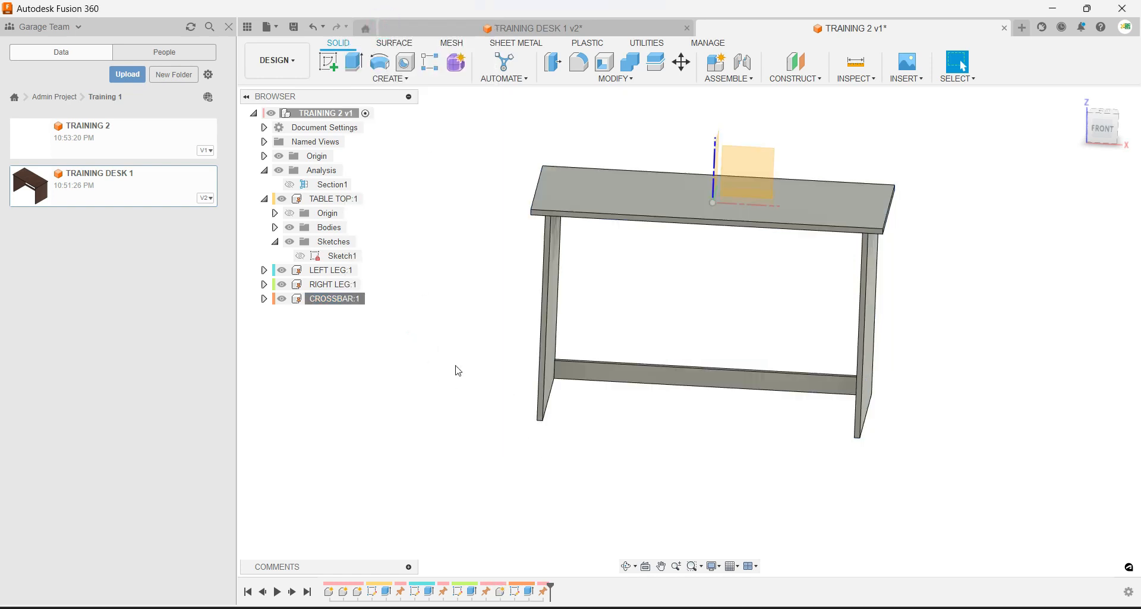
right_click(347, 286)
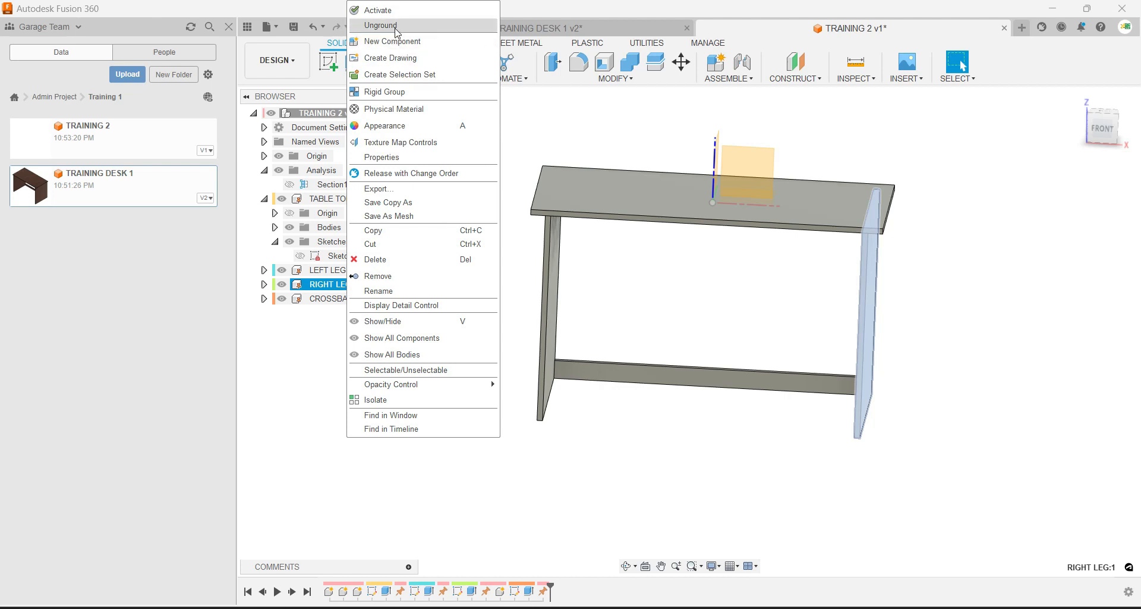
left_click(303, 373)
mouse_move(636, 308)
middle_mouse_down("shift")
mouse_move(619, 340)
mouse_move(621, 308)
mouse_move(649, 307)
middle_mouse_up("shift")
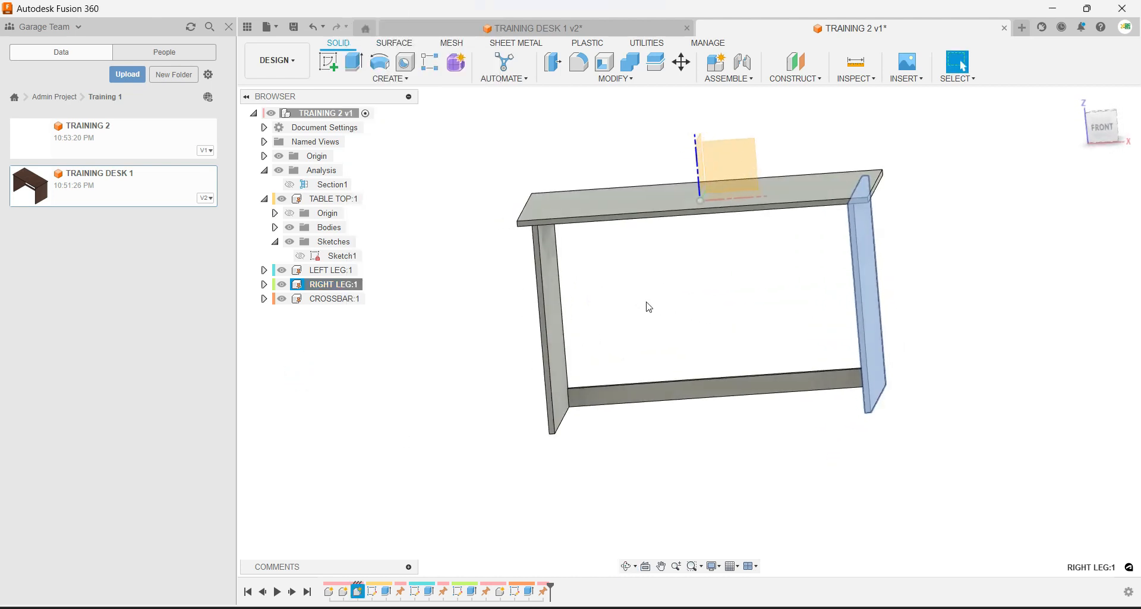
left_click(977, 223)
Hide the top-level Origin and Analysis folders, and inspect the desk from the home view and from the front.
left_click(1080, 99)
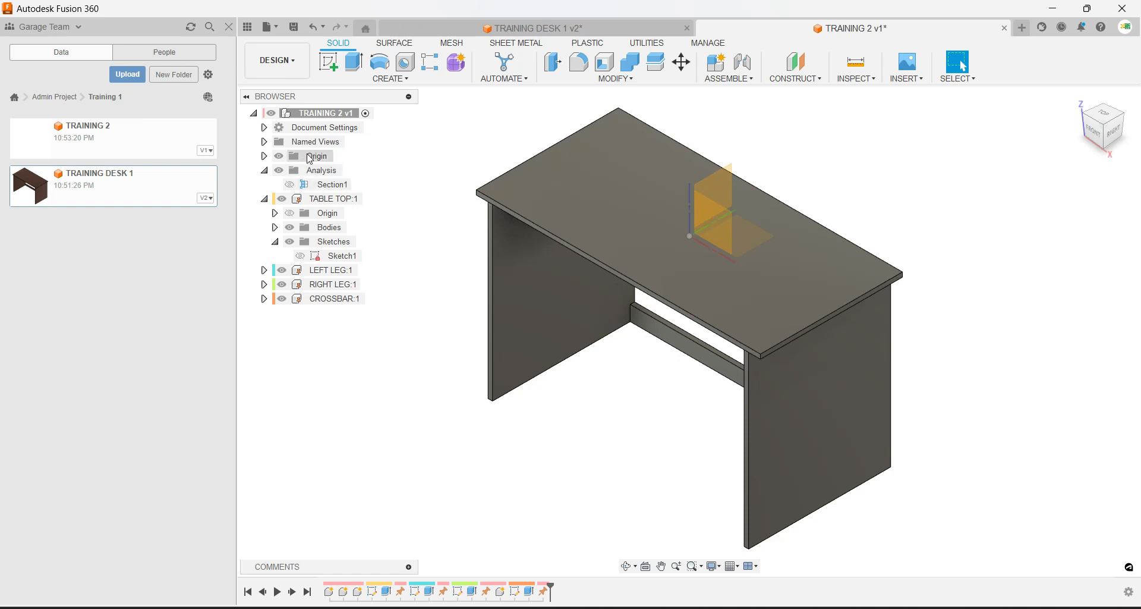
left_click(279, 157)
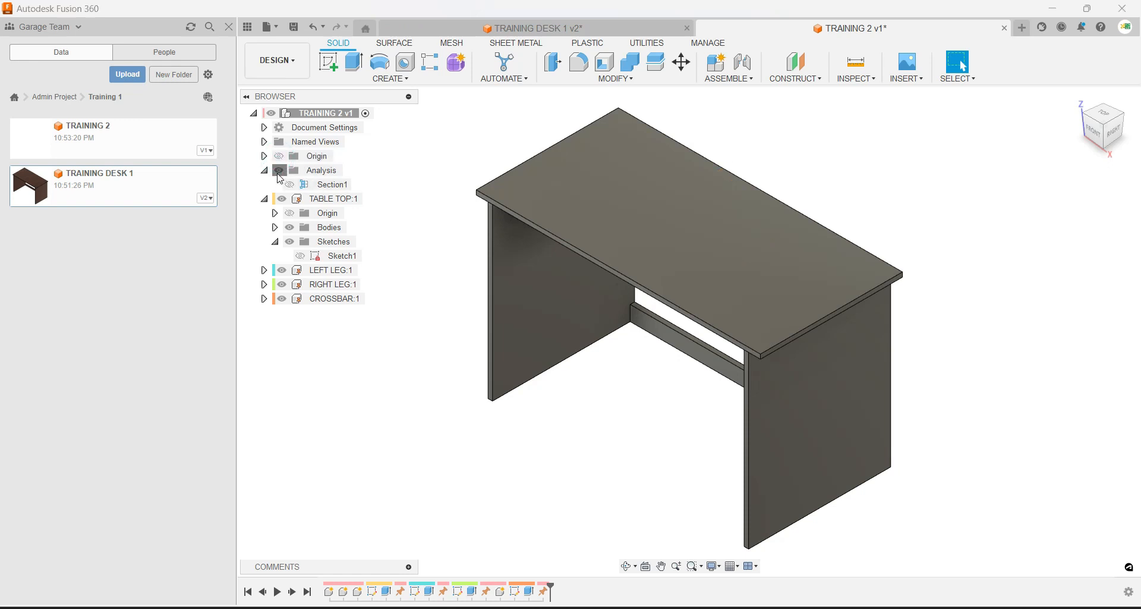
middle_click_drag(647, 400, 670, 388, "shift")
middle_click_drag(657, 274, 637, 264, "shift")
mouse_move(491, 205)
middle_mouse_down("shift")
mouse_move(591, 189)
mouse_move(550, 173)
mouse_move(509, 190)
mouse_move(736, 194)
mouse_move(668, 178)
mouse_move(652, 321)
mouse_move(793, 333)
mouse_move(521, 299)
mouse_move(540, 216)
mouse_move(475, 216)
middle_mouse_up("shift")
middle_click_drag(698, 169, 726, 130, "shift")
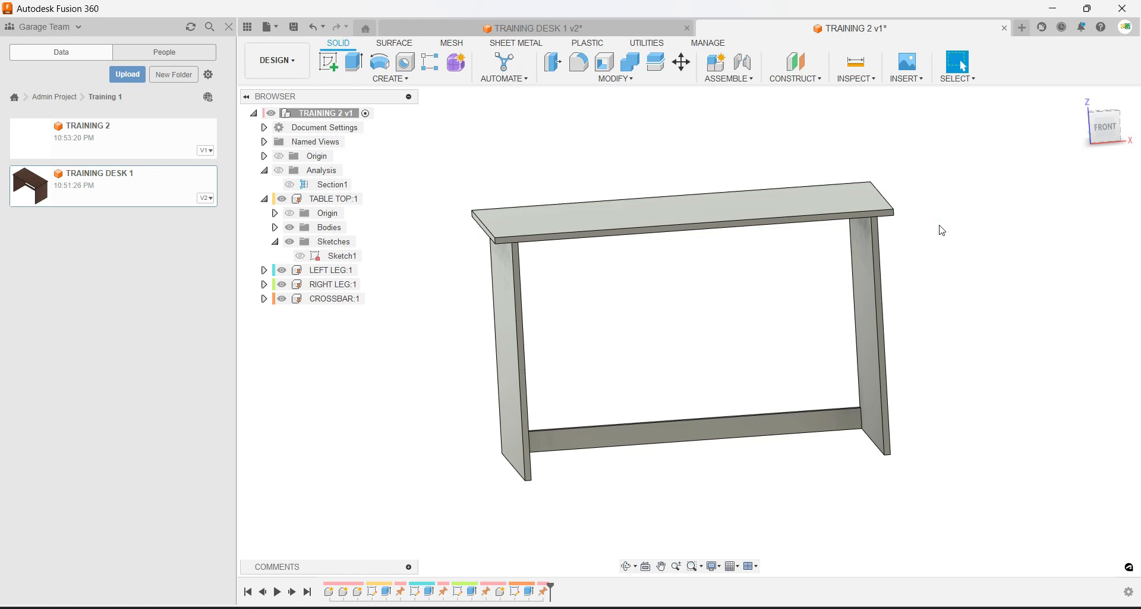
Apply the Cherry wood appearance from the Fusion 360 library to the TABLE TOP component.
key("q")
key("Escape")
key("a")
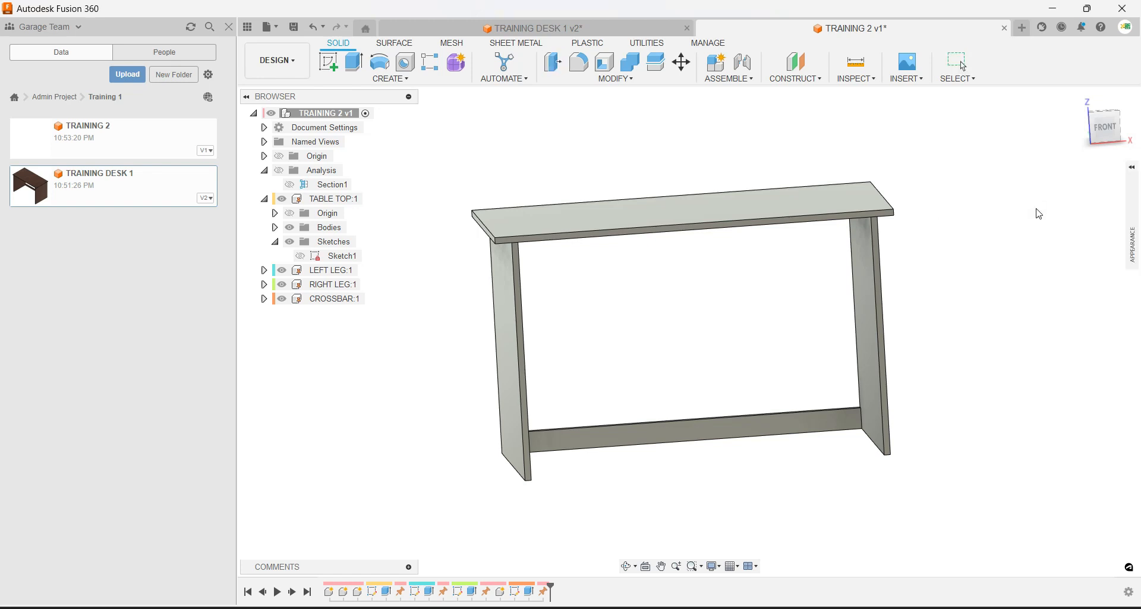
left_click(1134, 180)
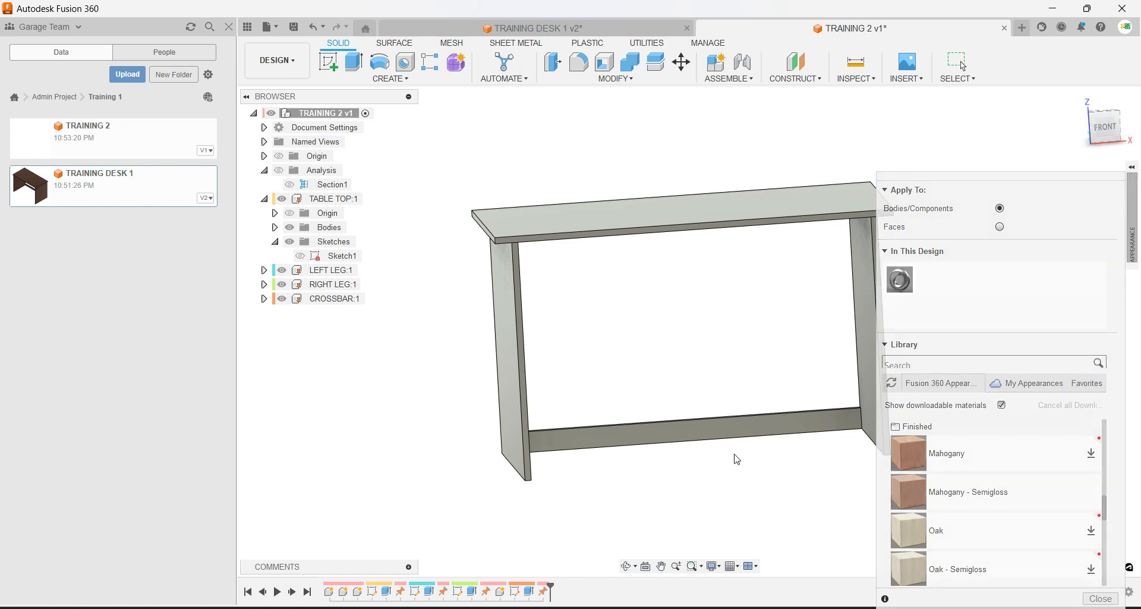
middle_click_drag(736, 459, 677, 460)
scroll(948, 496, "up", 3)
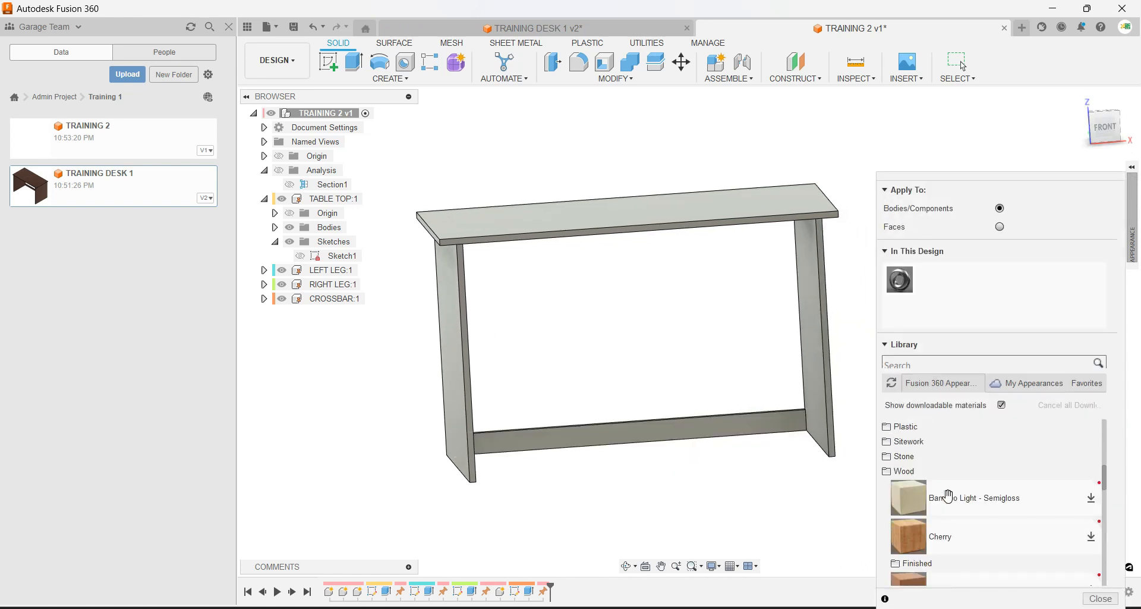
middle_click_drag(701, 416, 639, 410, "shift")
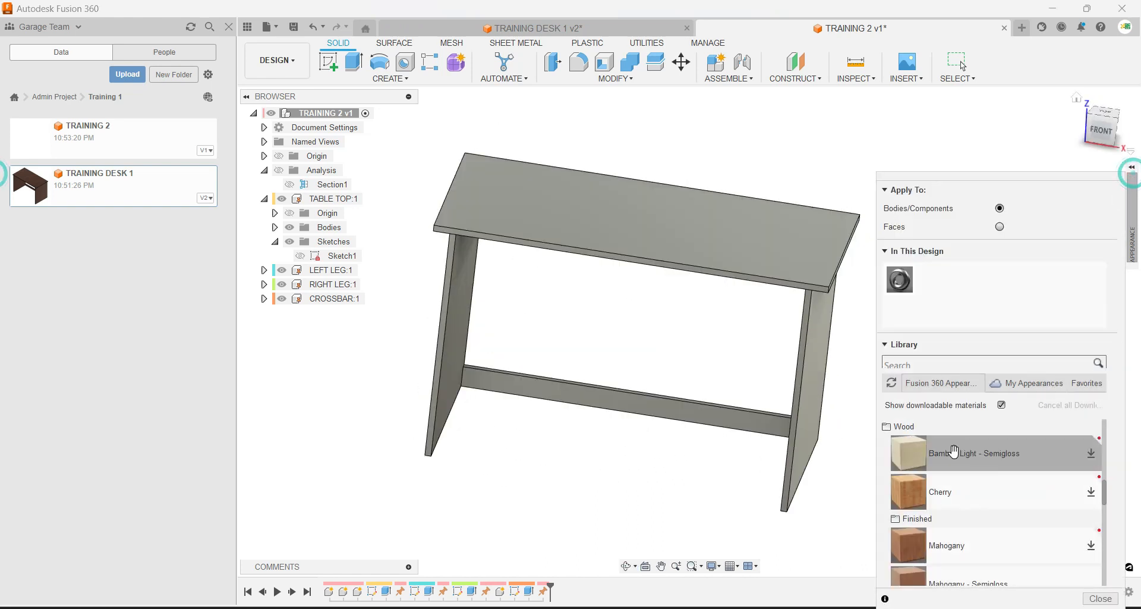
left_click_drag(939, 492, 690, 307)
left_click_drag(363, 190, 326, 206)
key("Escape")
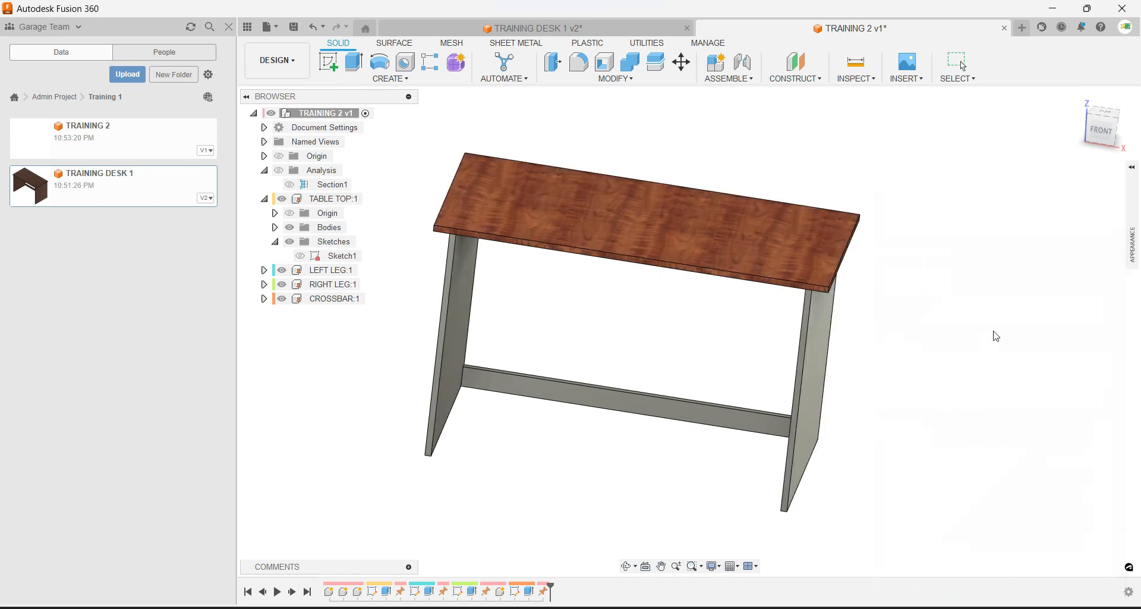
Apply the Cherry wood appearance to the LEFT LEG and RIGHT LEG components.
left_click(1136, 172)
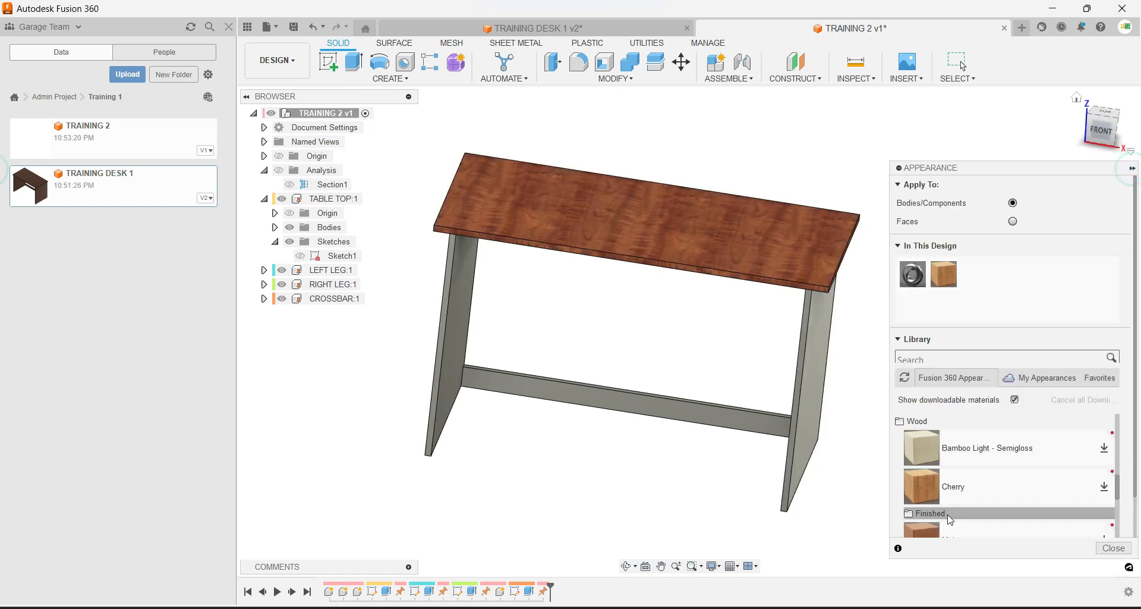
left_click_drag(929, 497, 337, 267)
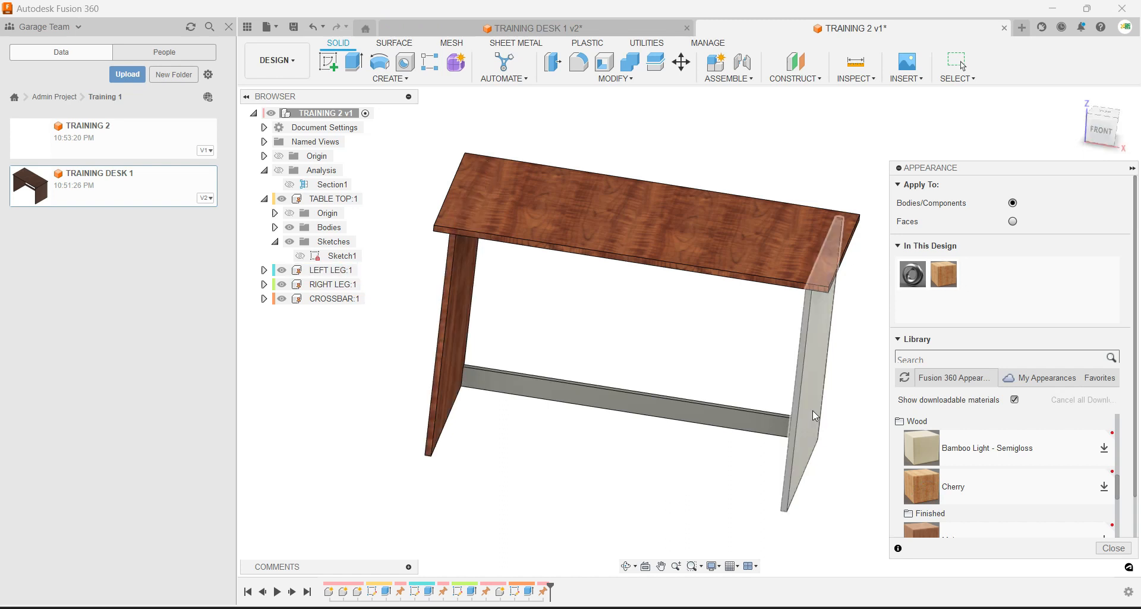
left_click_drag(929, 491, 315, 284)
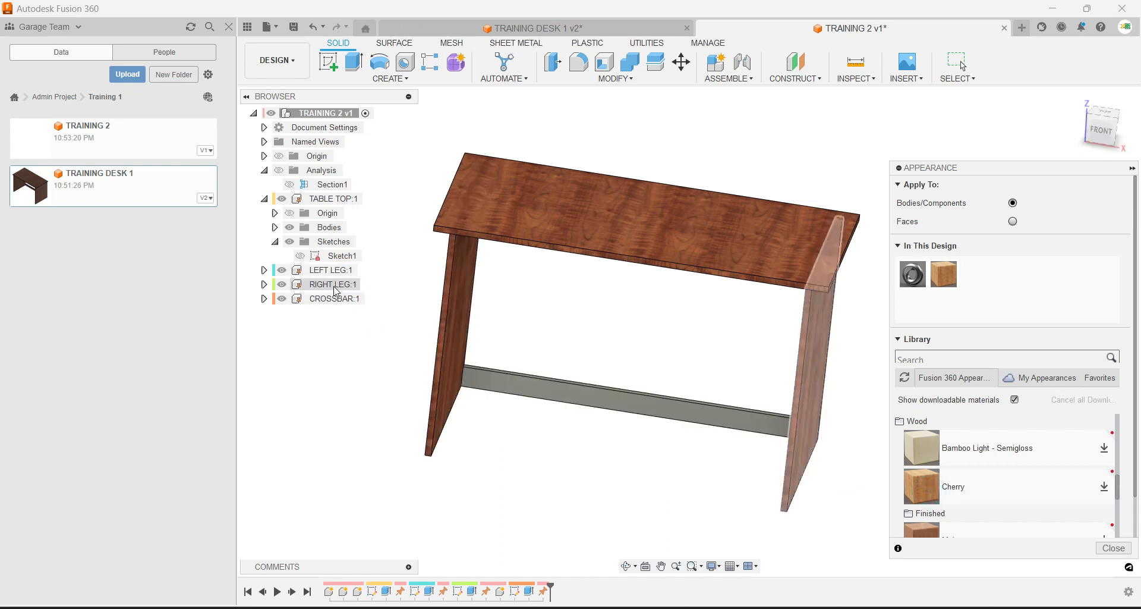
Try the Bamboo Light - Semigloss appearance on the CROSSBAR component.
middle_click_drag(609, 270, 606, 369, "shift")
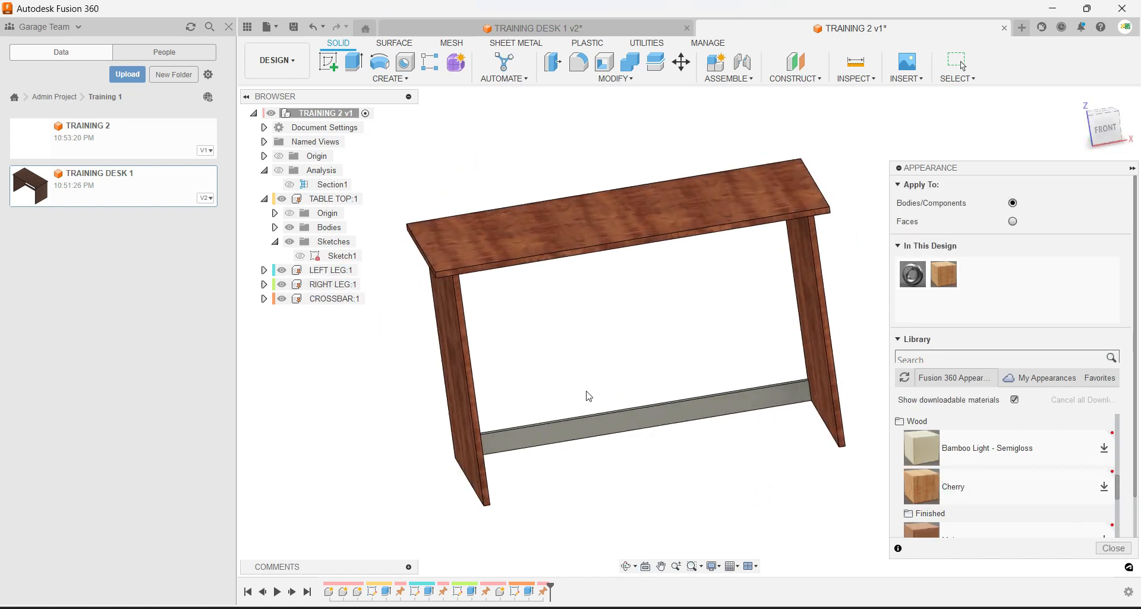
left_click_drag(922, 448, 363, 304)
middle_click_drag(603, 372, 577, 385, "shift")
Apply the Cherry wood appearance to the CROSSBAR component and view the desk from the home view.
left_click_drag(921, 487, 350, 304)
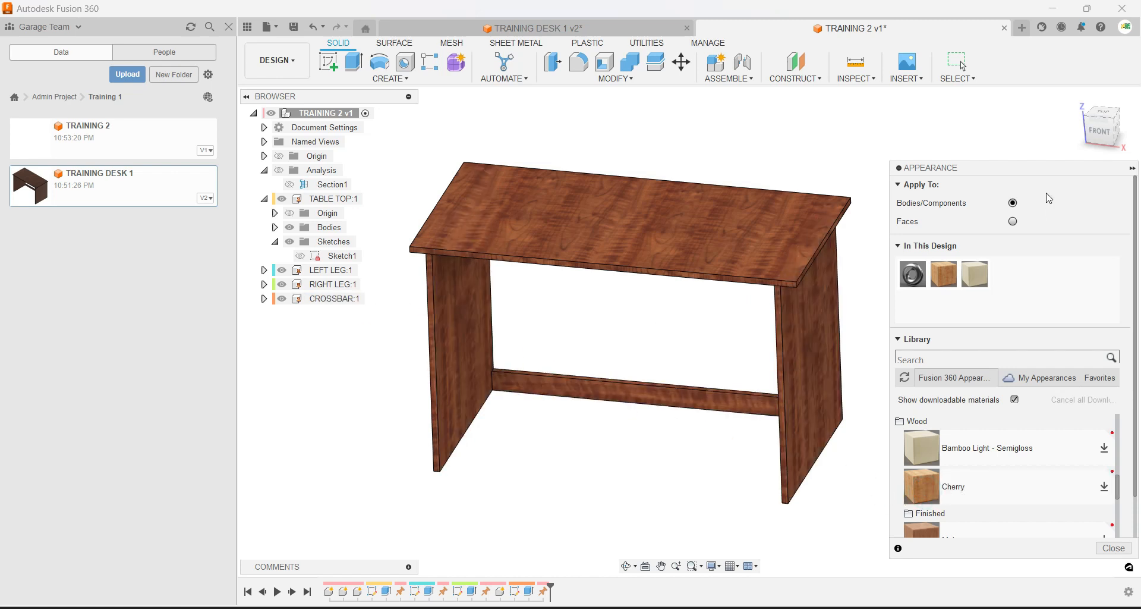
left_click(1131, 169)
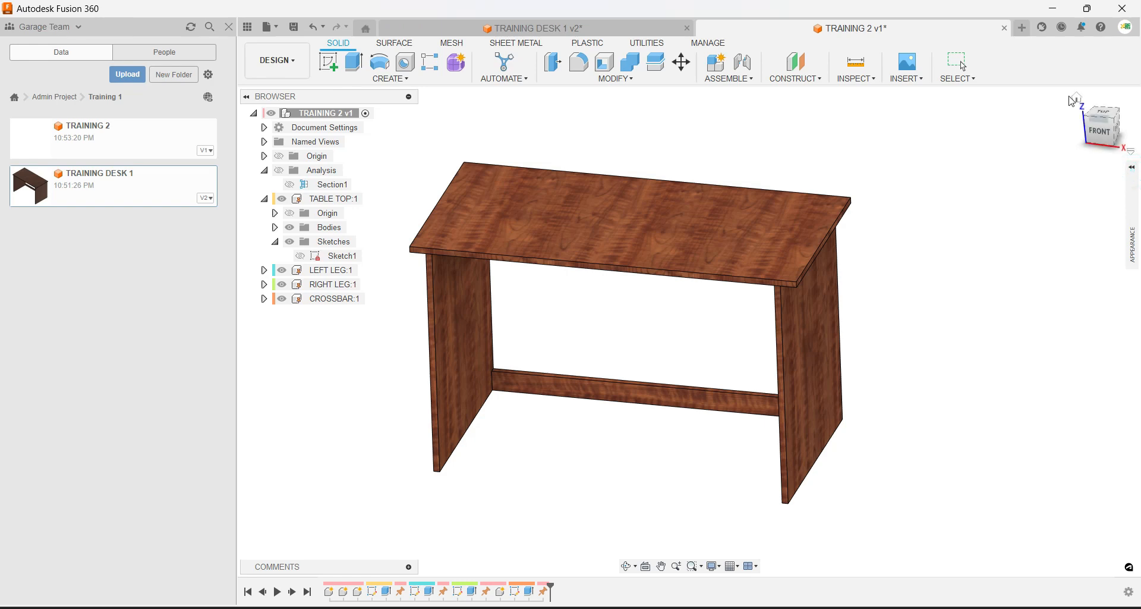
left_click(1077, 100)
middle_click_drag(619, 344, 702, 128, "shift")
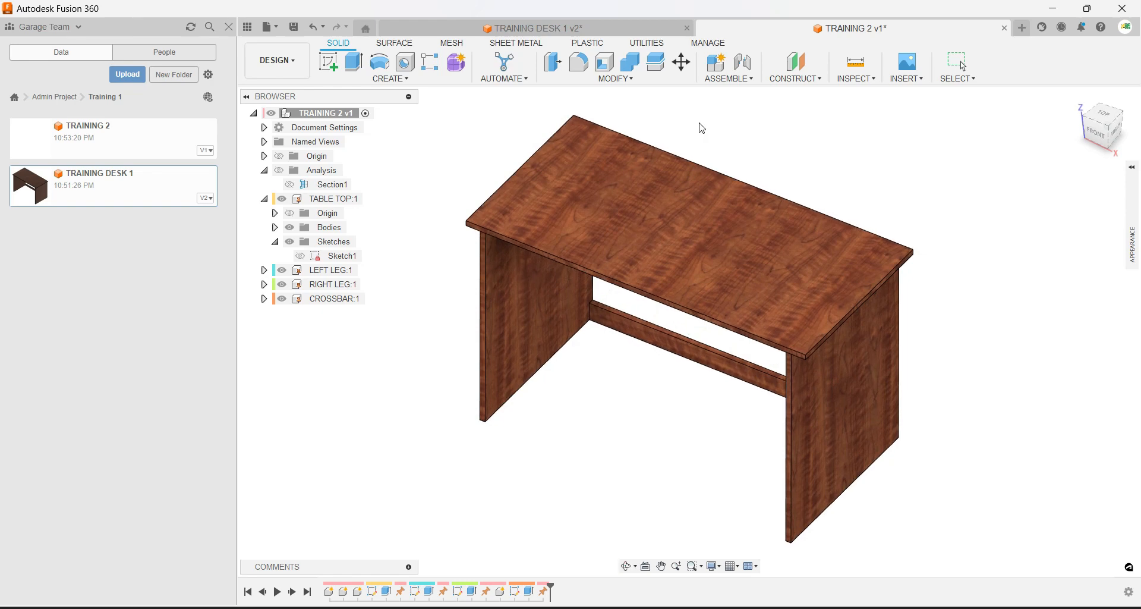
Measure the distance from the table top's short edge above the right leg to the outer face of the left leg.
left_click(860, 65)
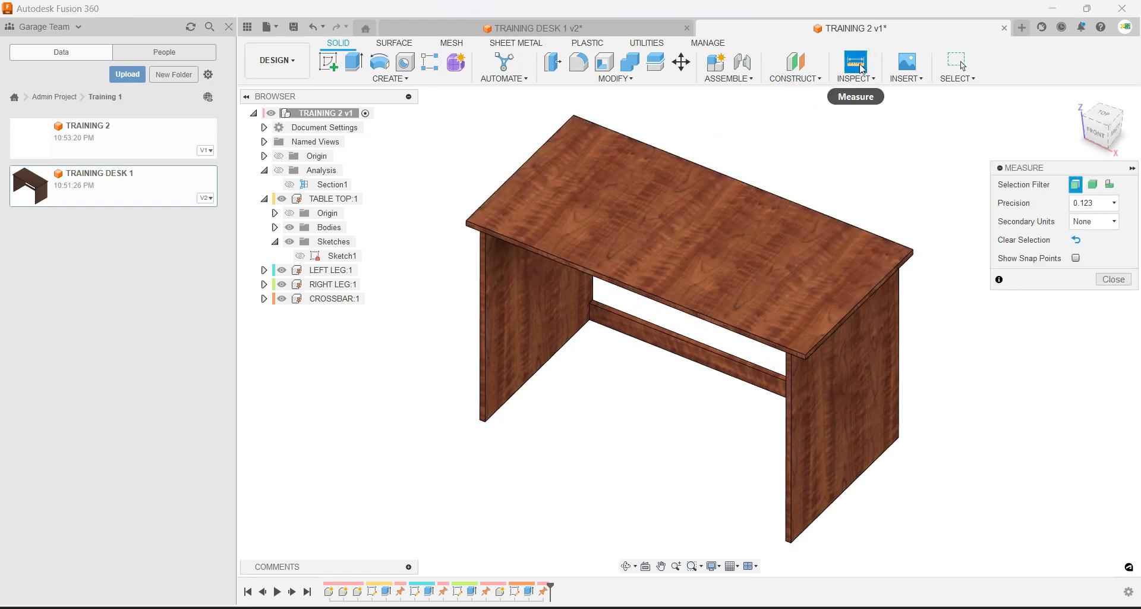
key("Escape")
left_click(857, 64)
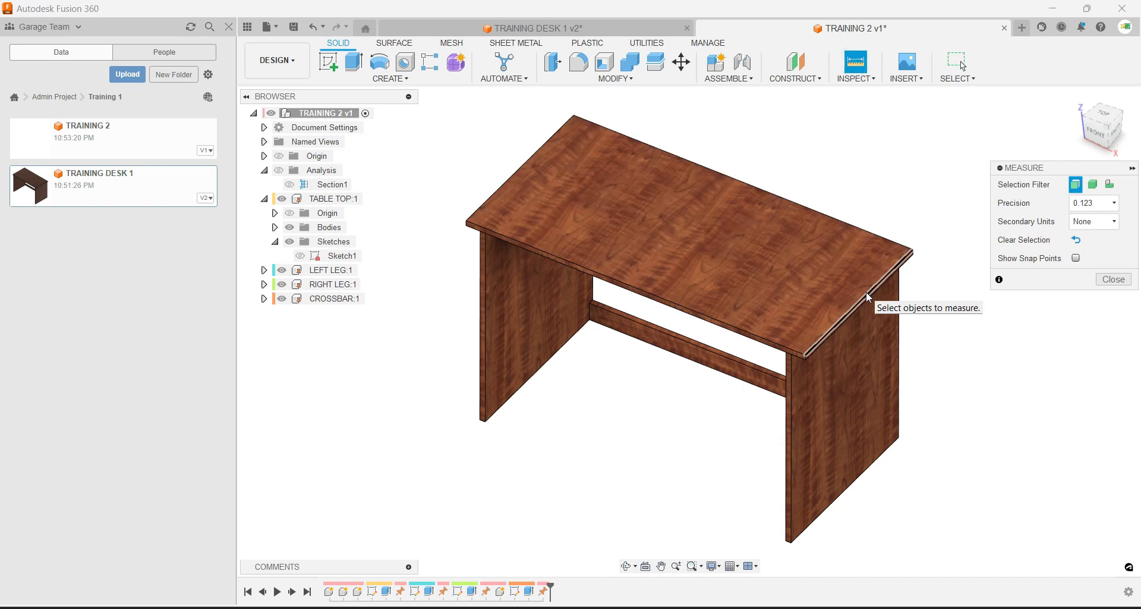
left_click(866, 291)
middle_click_drag(798, 305, 700, 287, "shift")
left_click(530, 370)
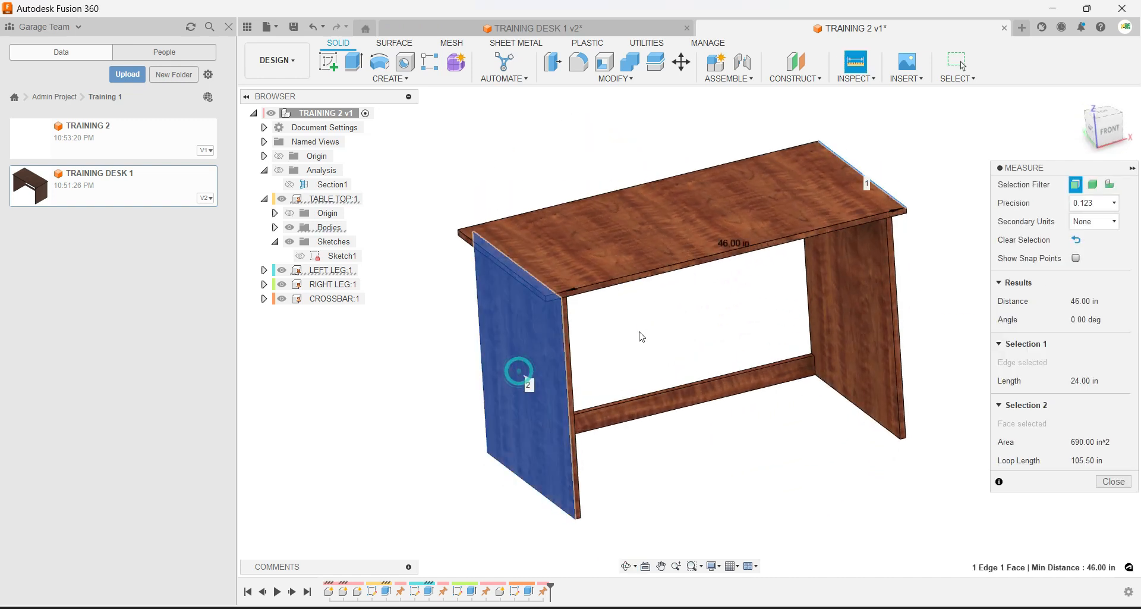
middle_click_drag(639, 331, 659, 327, "shift")
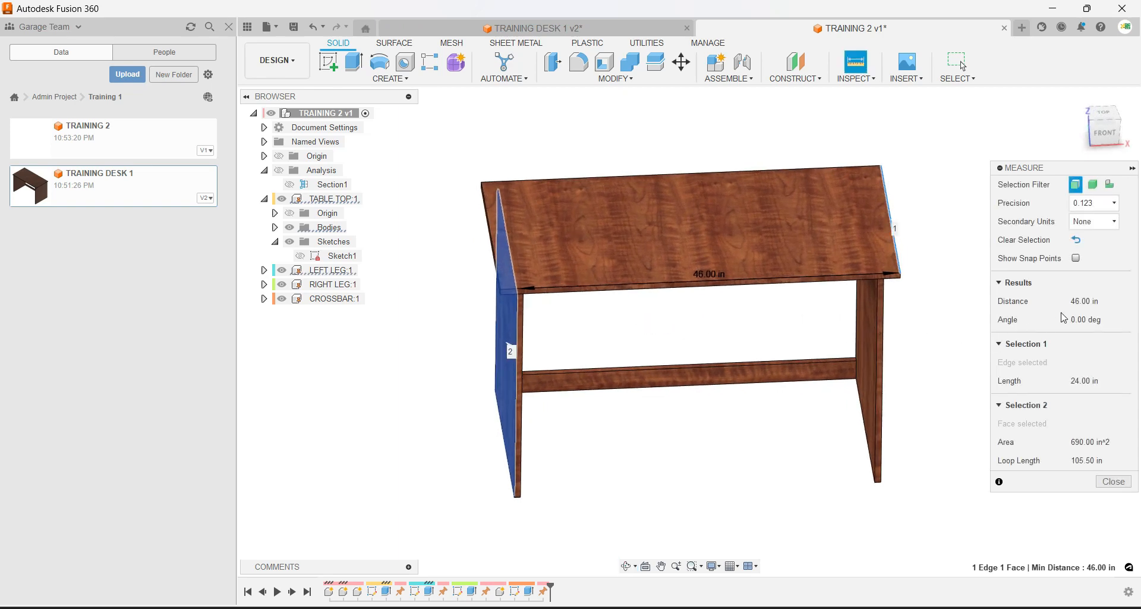
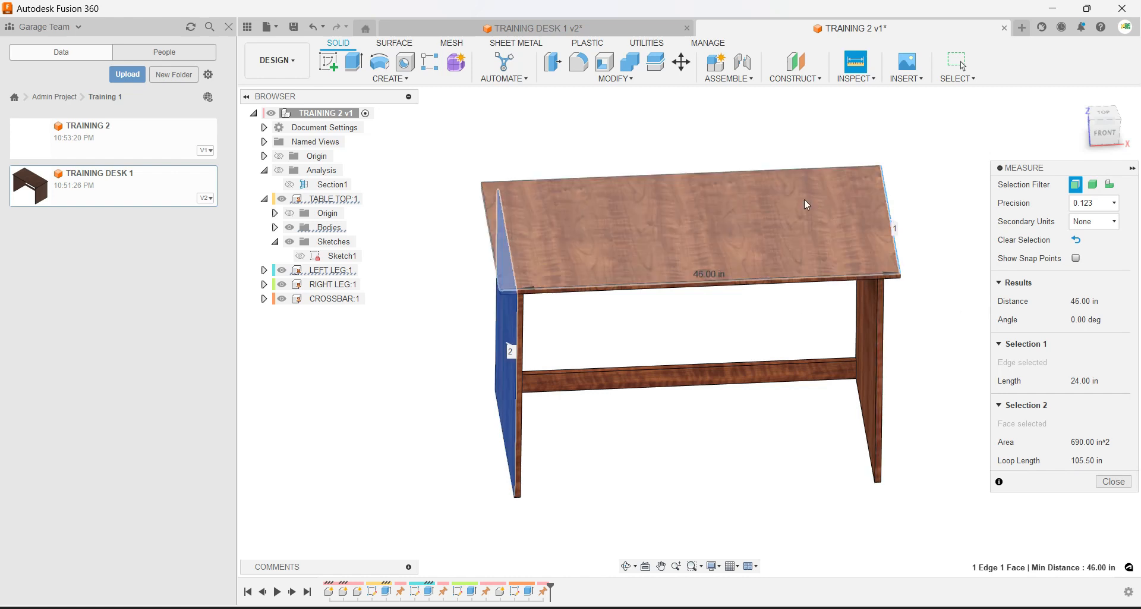
left_click(782, 149)
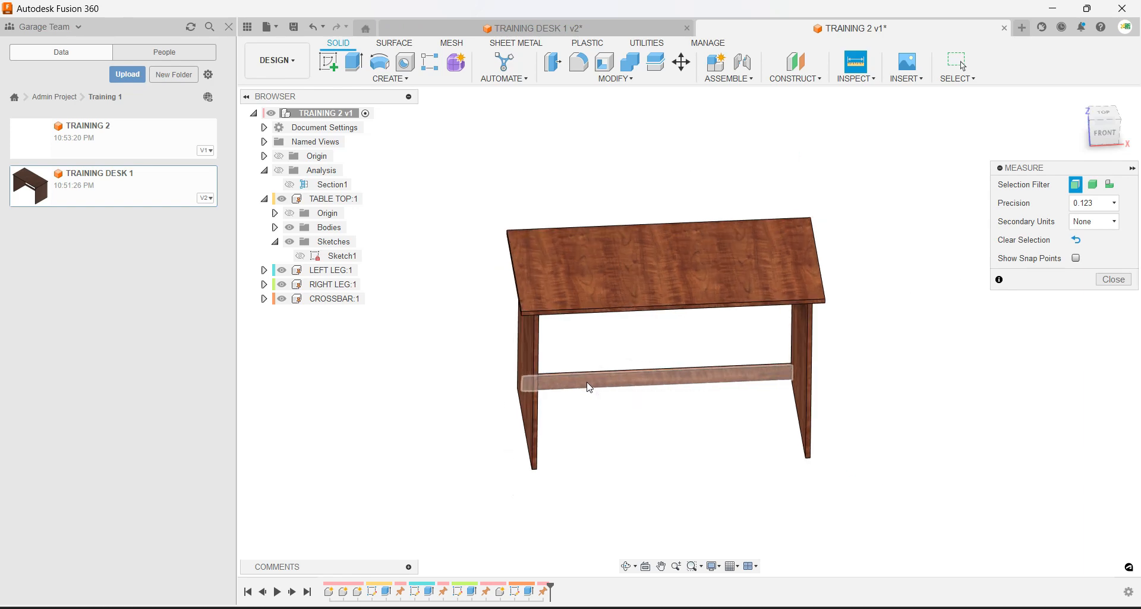
Measure the crossbar's thickness between its front and back faces, and clear the selection.
scroll(579, 388, "up", 5)
left_click(551, 366)
middle_click_drag(551, 366, 653, 291, "shift")
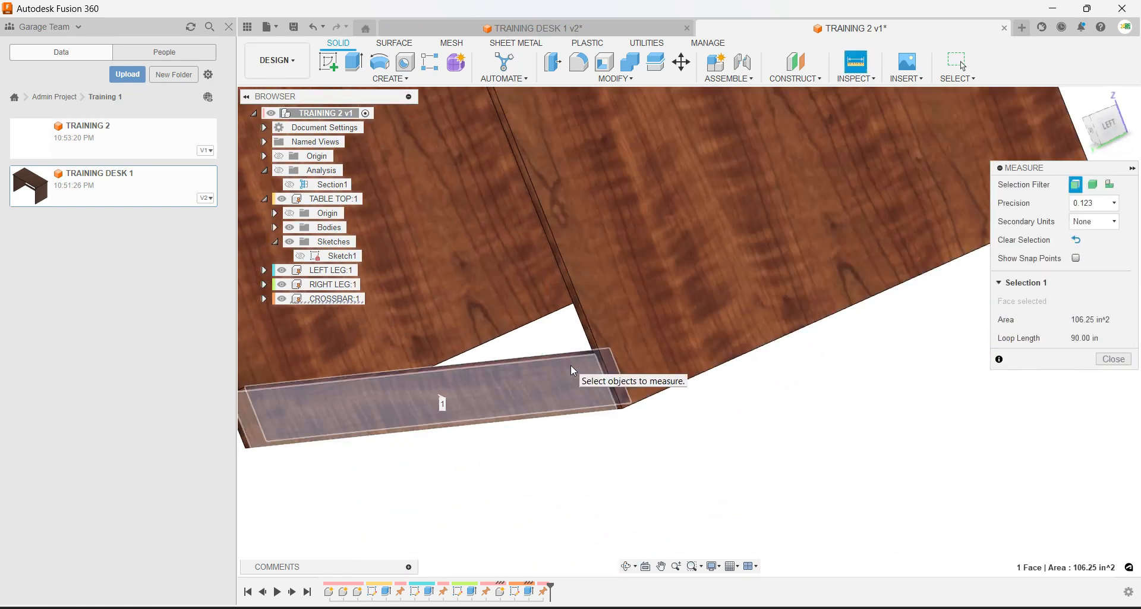
left_click(572, 368)
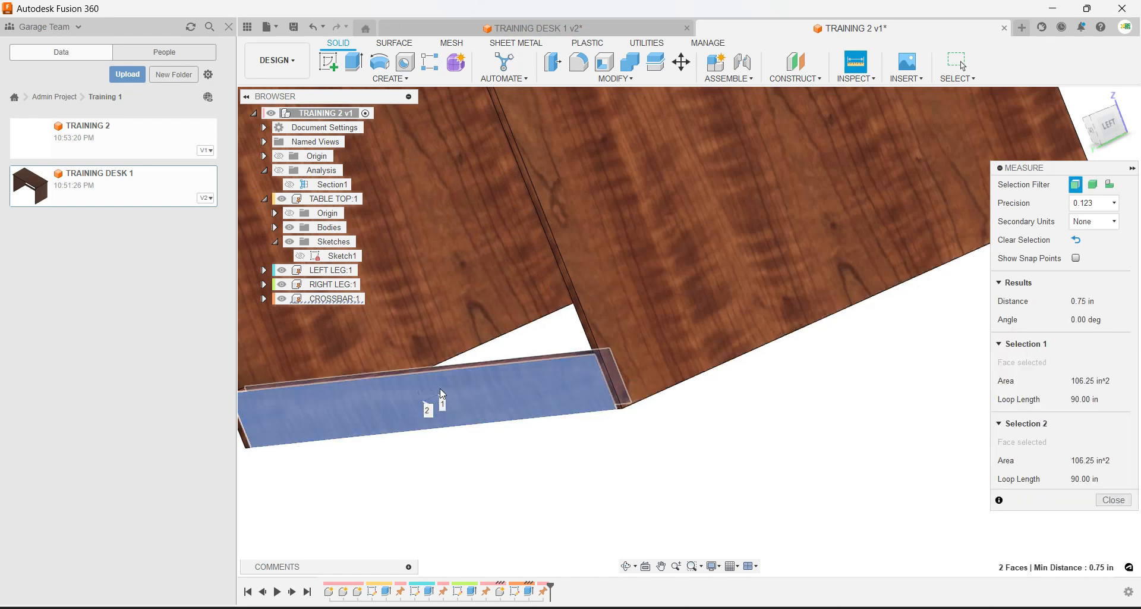
scroll(616, 357, "down", 5)
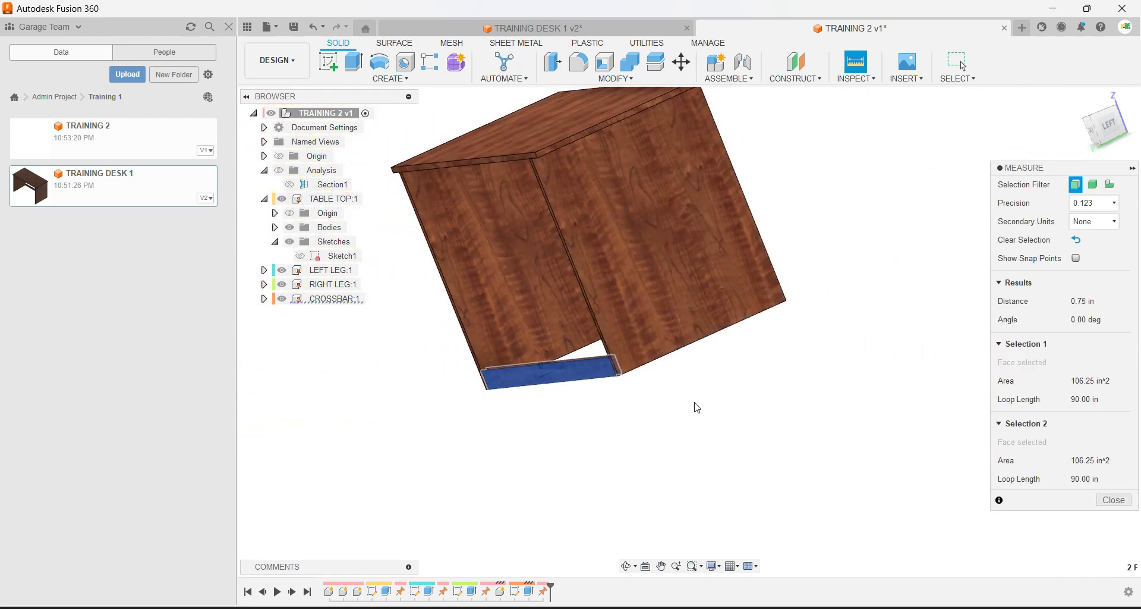
left_click(695, 403)
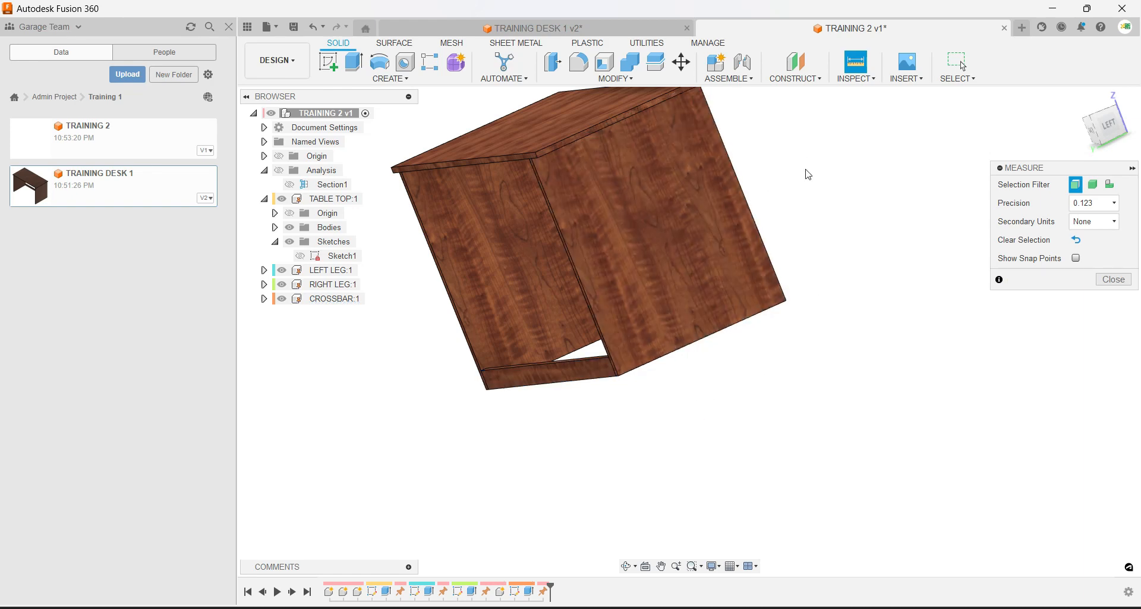
Measure the distance between the outer faces of the left and right legs, and clear the selection.
left_click(662, 236)
middle_click_drag(662, 196, 534, 178, "shift")
middle_click_drag(526, 268, 500, 242, "shift")
left_click(499, 241)
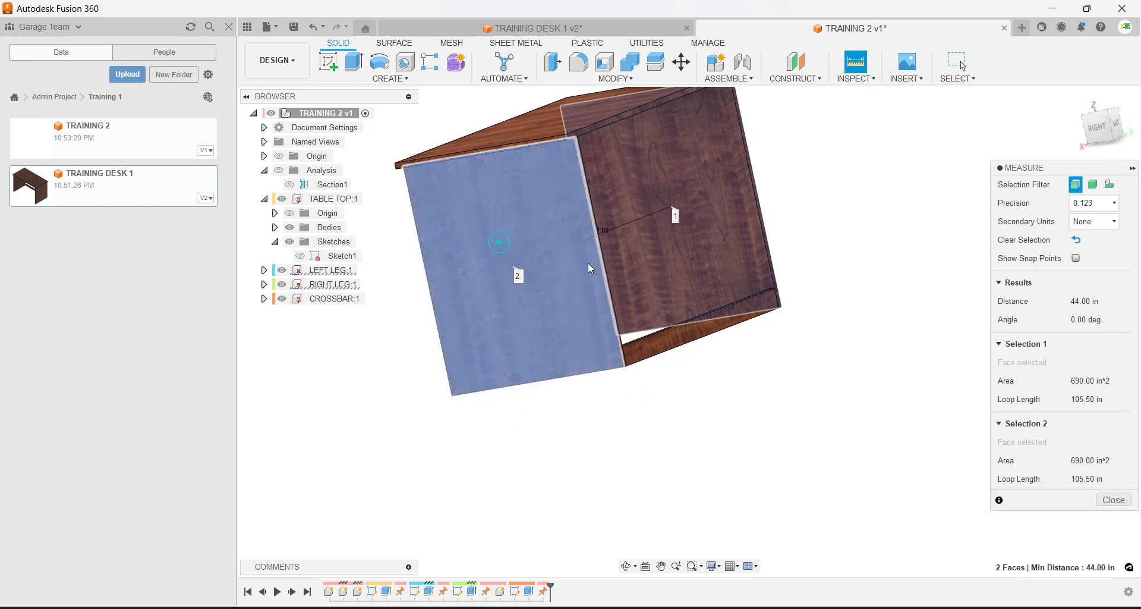
middle_click_drag(624, 251, 593, 236, "shift")
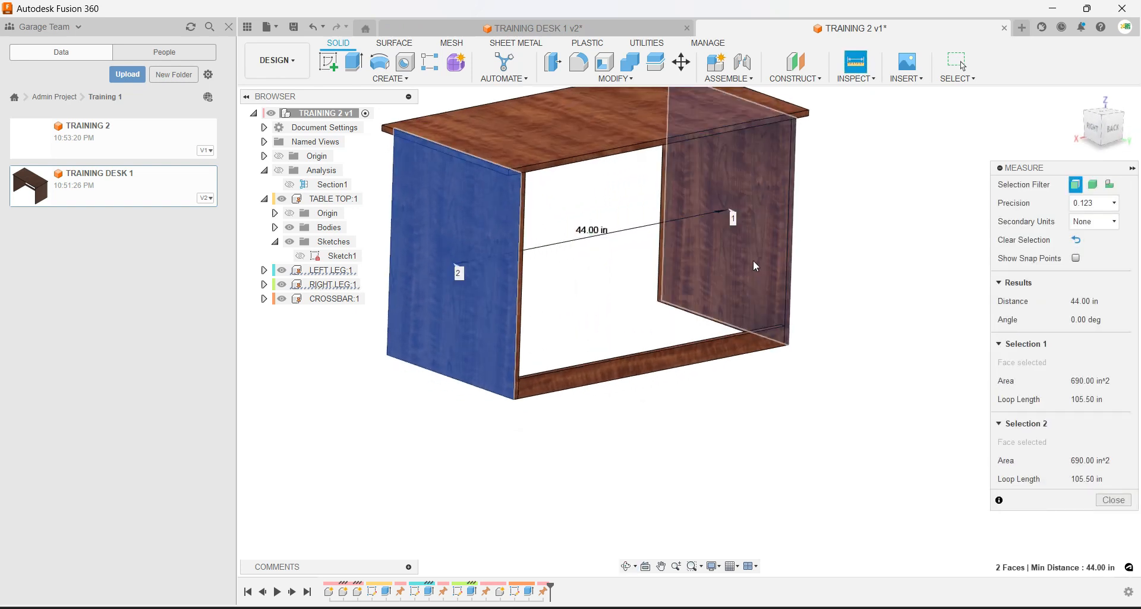
left_click(862, 261)
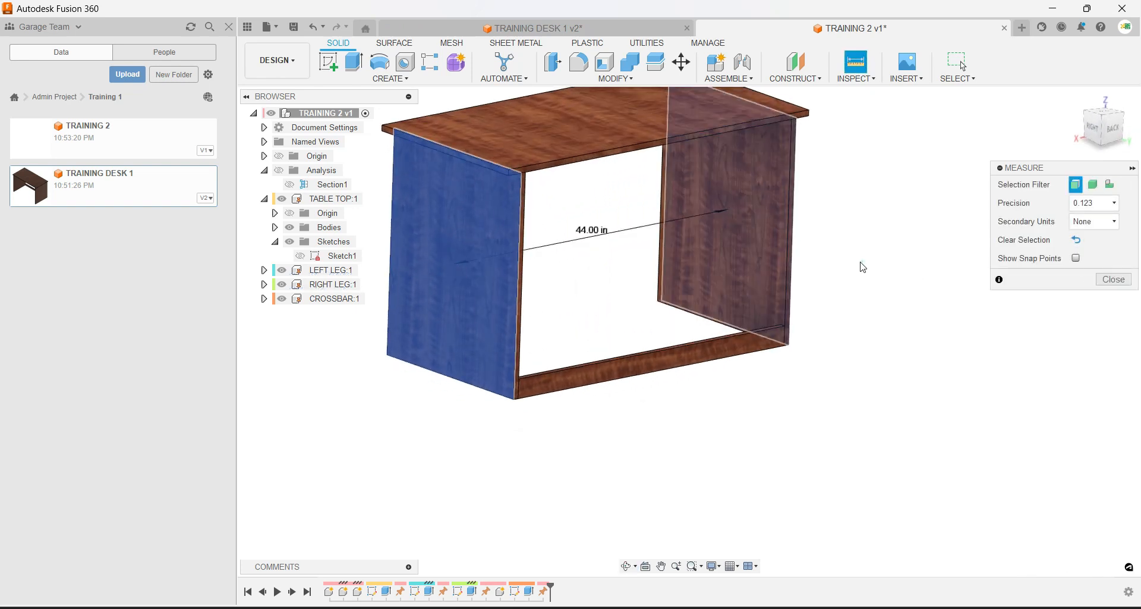
Measure the desk's overall height from the table top's upper face to the bottom face of the right leg, and end the measurement.
left_click(516, 131)
middle_click_drag(558, 354, 532, 227, "shift")
scroll(520, 205, "up", 6)
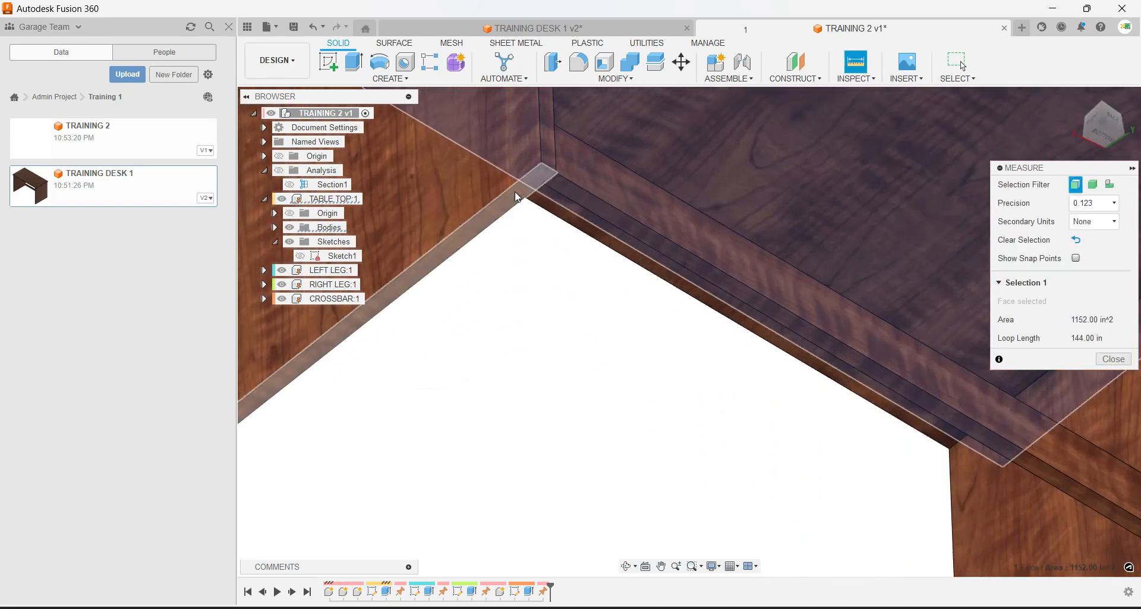
left_click(516, 201)
scroll(523, 211, "down", 10)
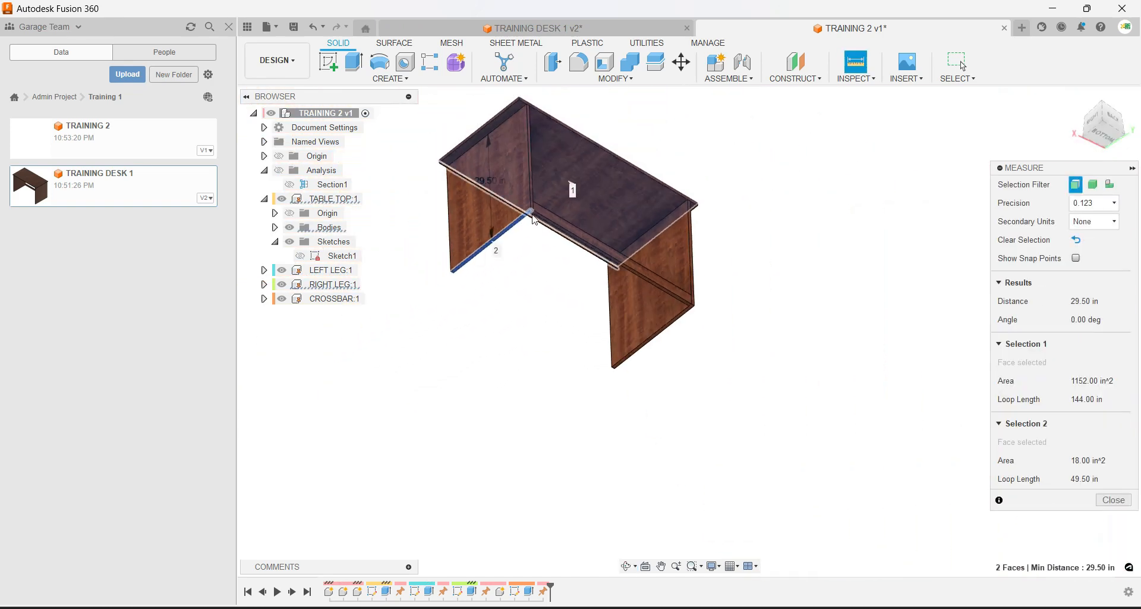
scroll(542, 336, "up", 2)
middle_click_drag(542, 335, 485, 363, "shift")
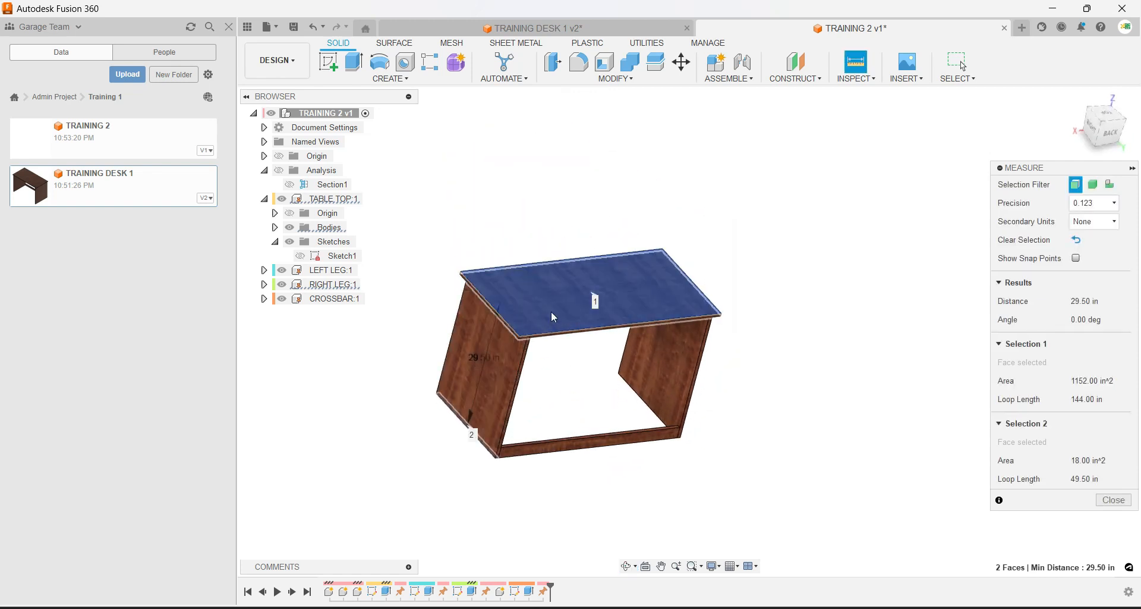
mouse_move(661, 257)
middle_mouse_down("shift")
mouse_move(630, 188)
mouse_move(535, 186)
mouse_move(665, 247)
mouse_move(663, 264)
middle_mouse_up("shift")
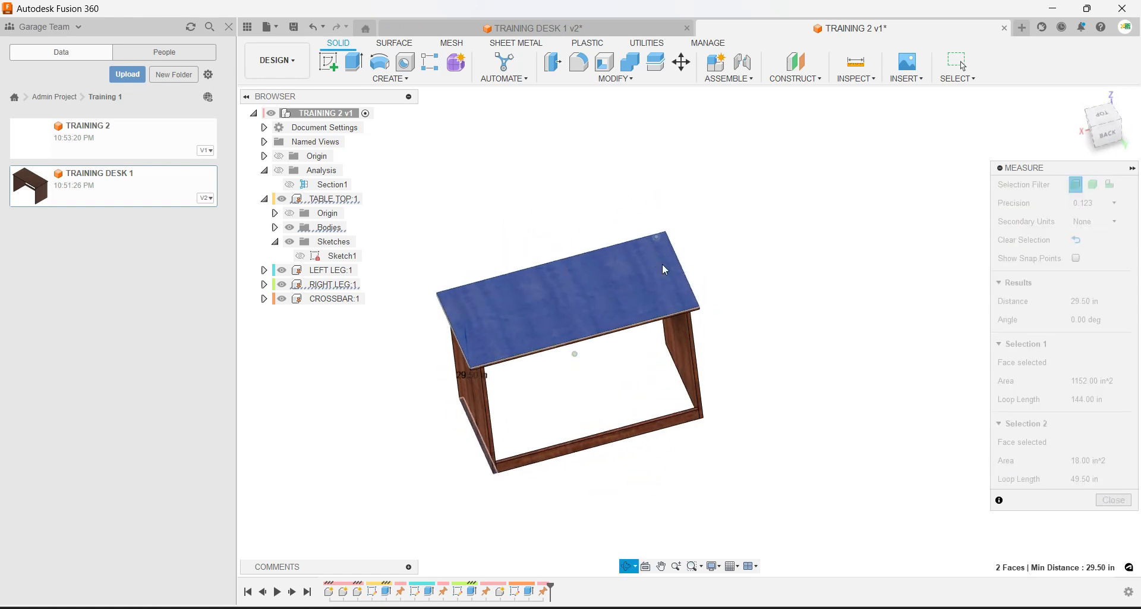
scroll(584, 312, "down", 4)
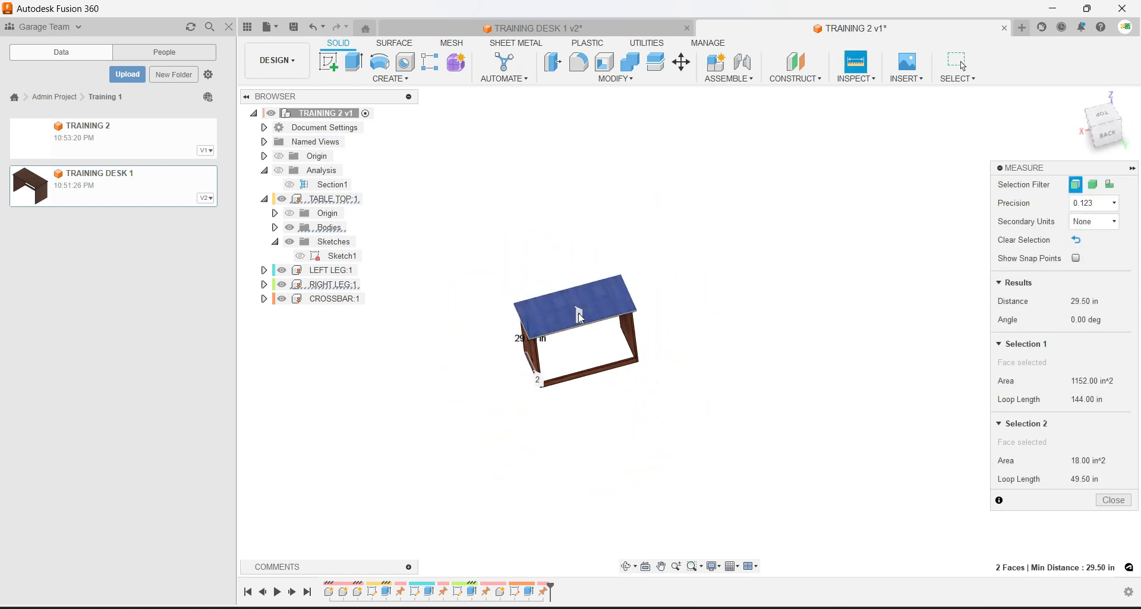
scroll(581, 318, "up", 3)
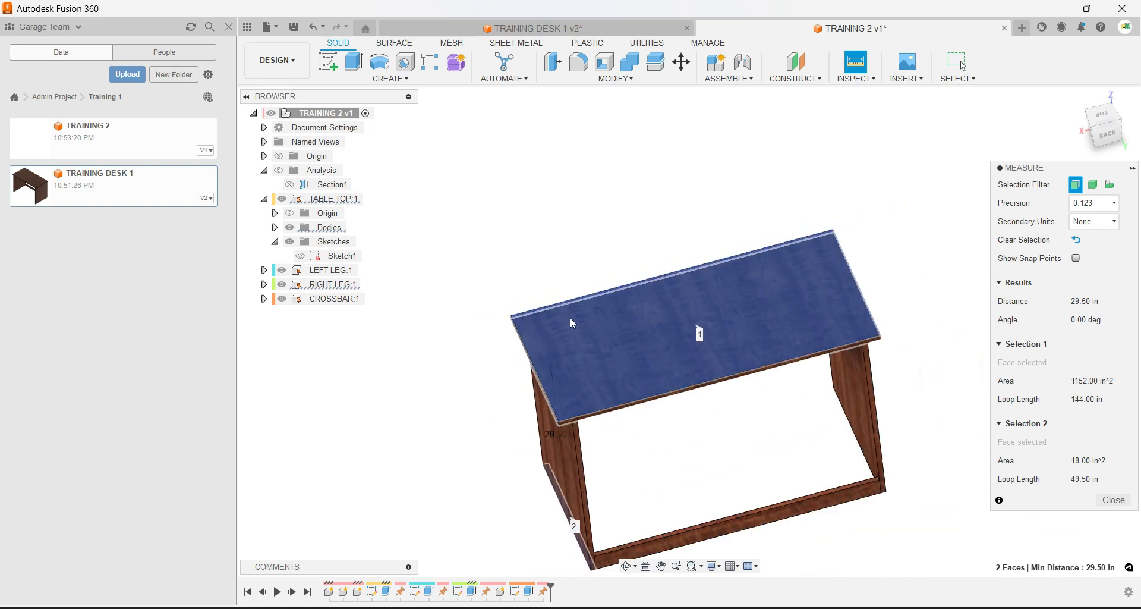
scroll(568, 321, "down", 3)
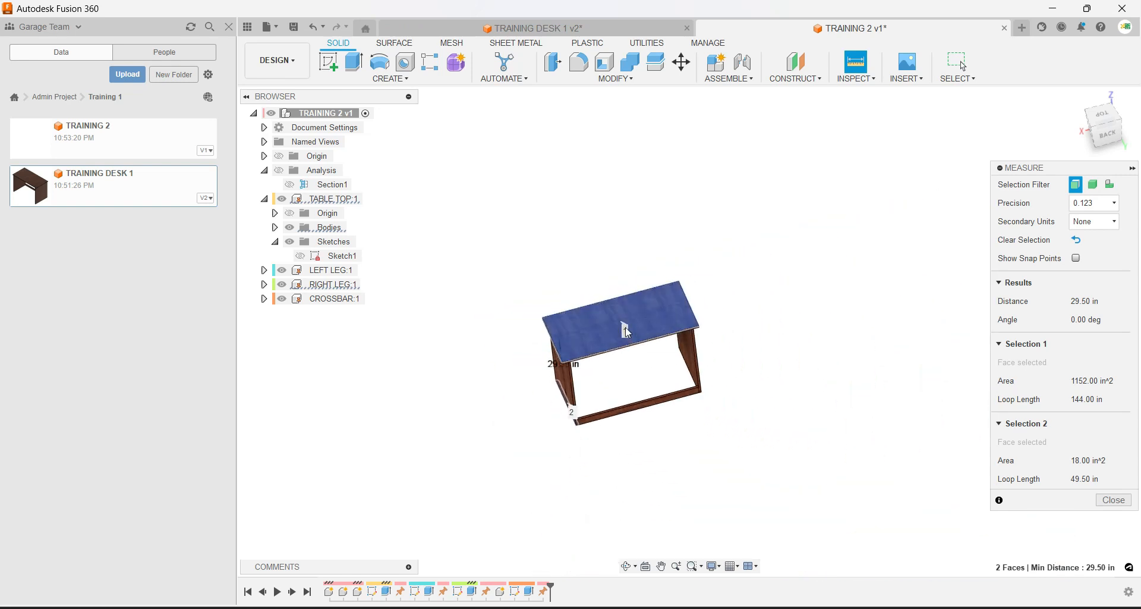
middle_click_drag(638, 272, 603, 264)
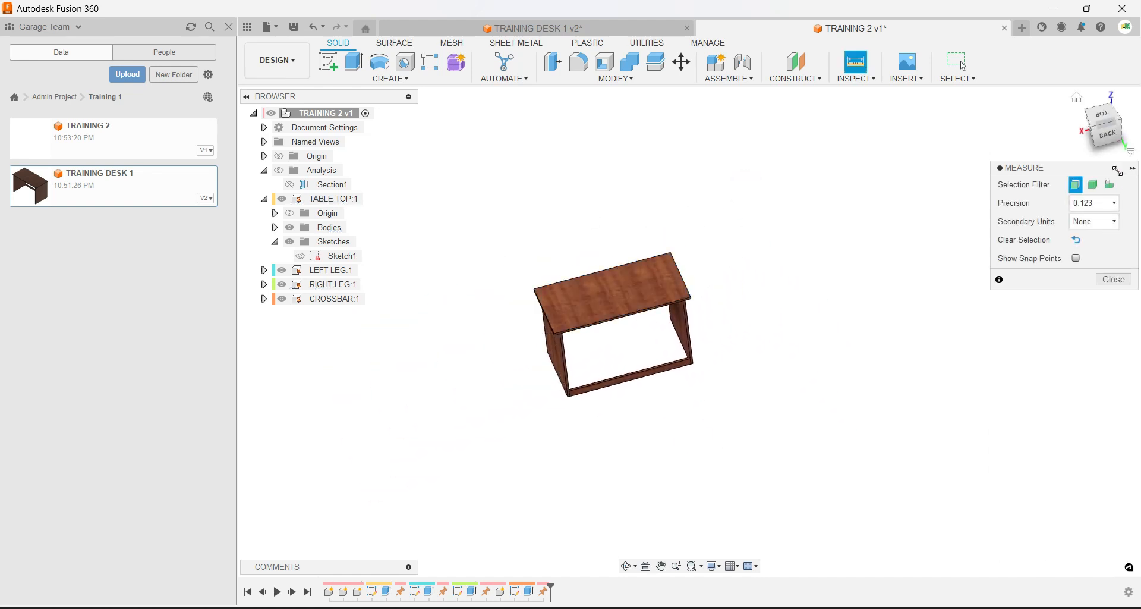
left_click(1108, 280)
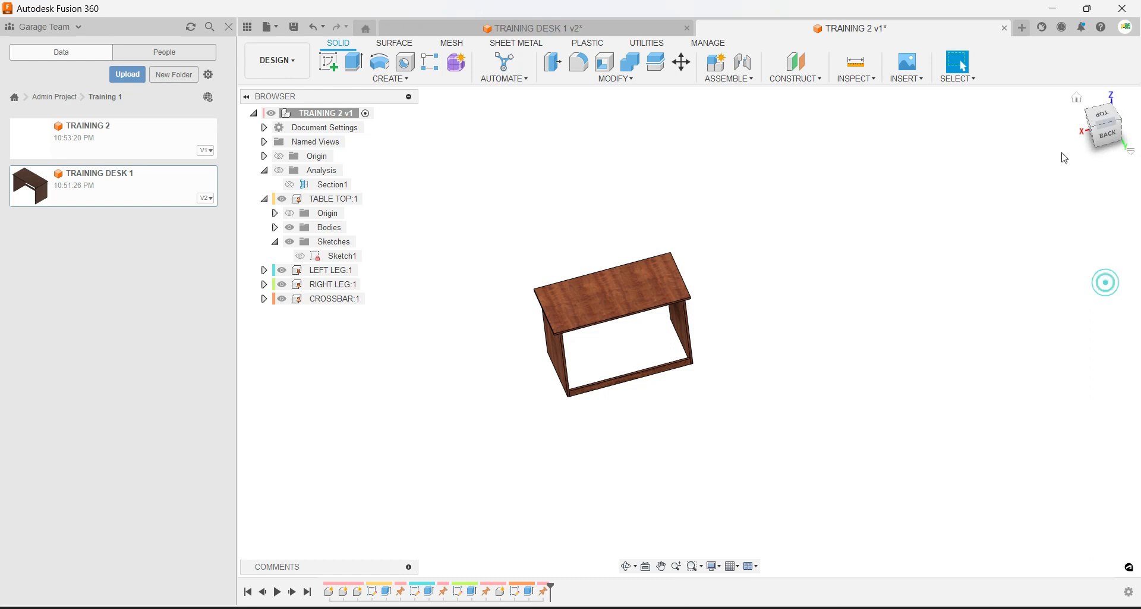
Save the desk design in its home view as a new version with the description User Saved.
left_click(1081, 100)
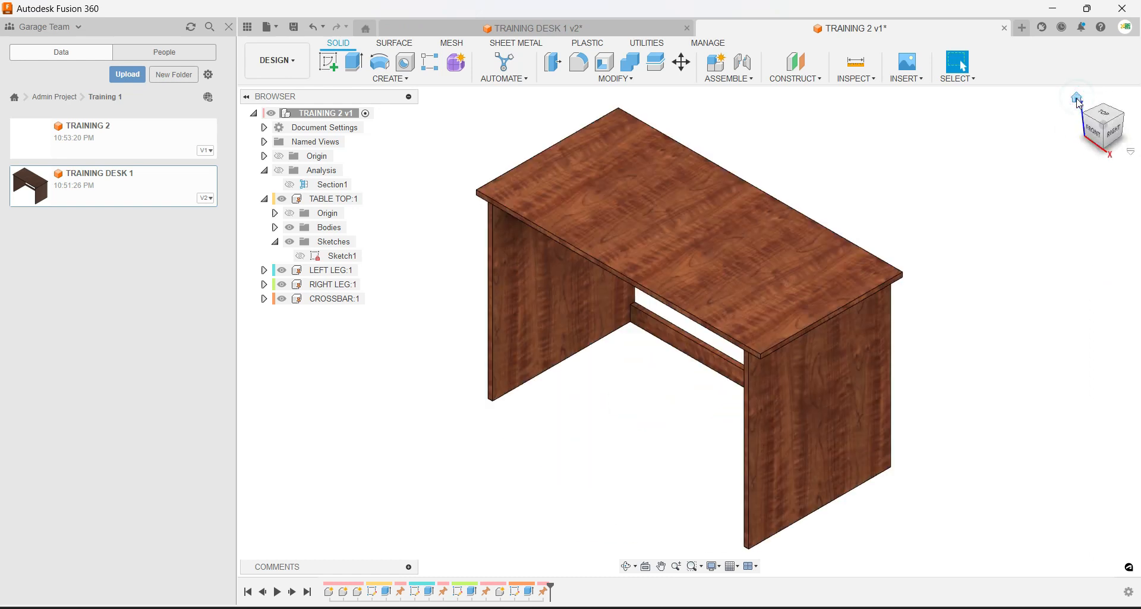
left_click(294, 26)
left_click(582, 342)
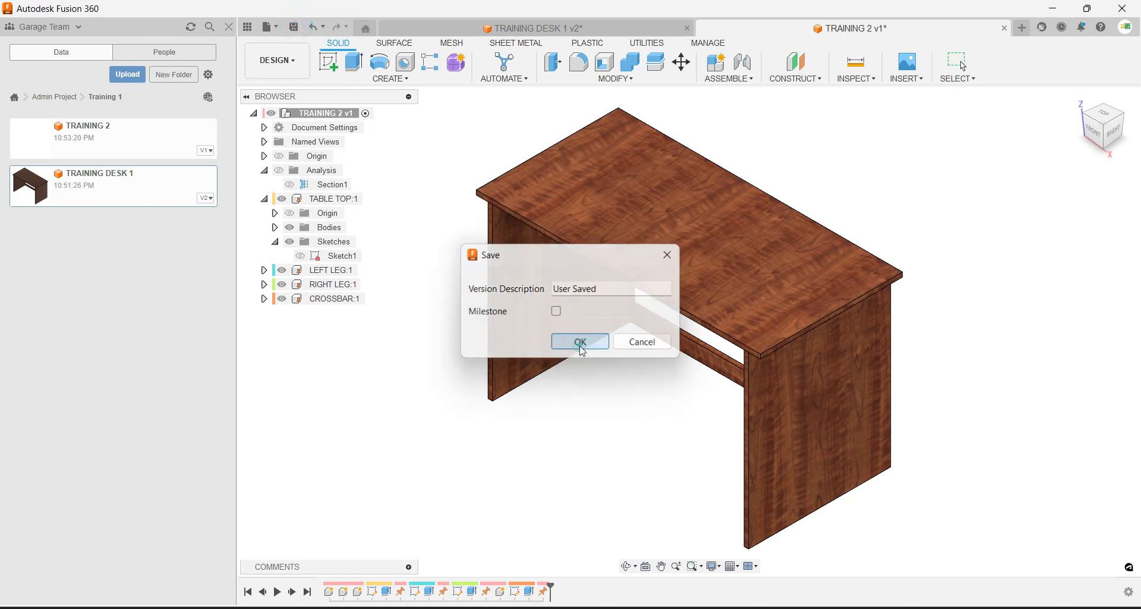